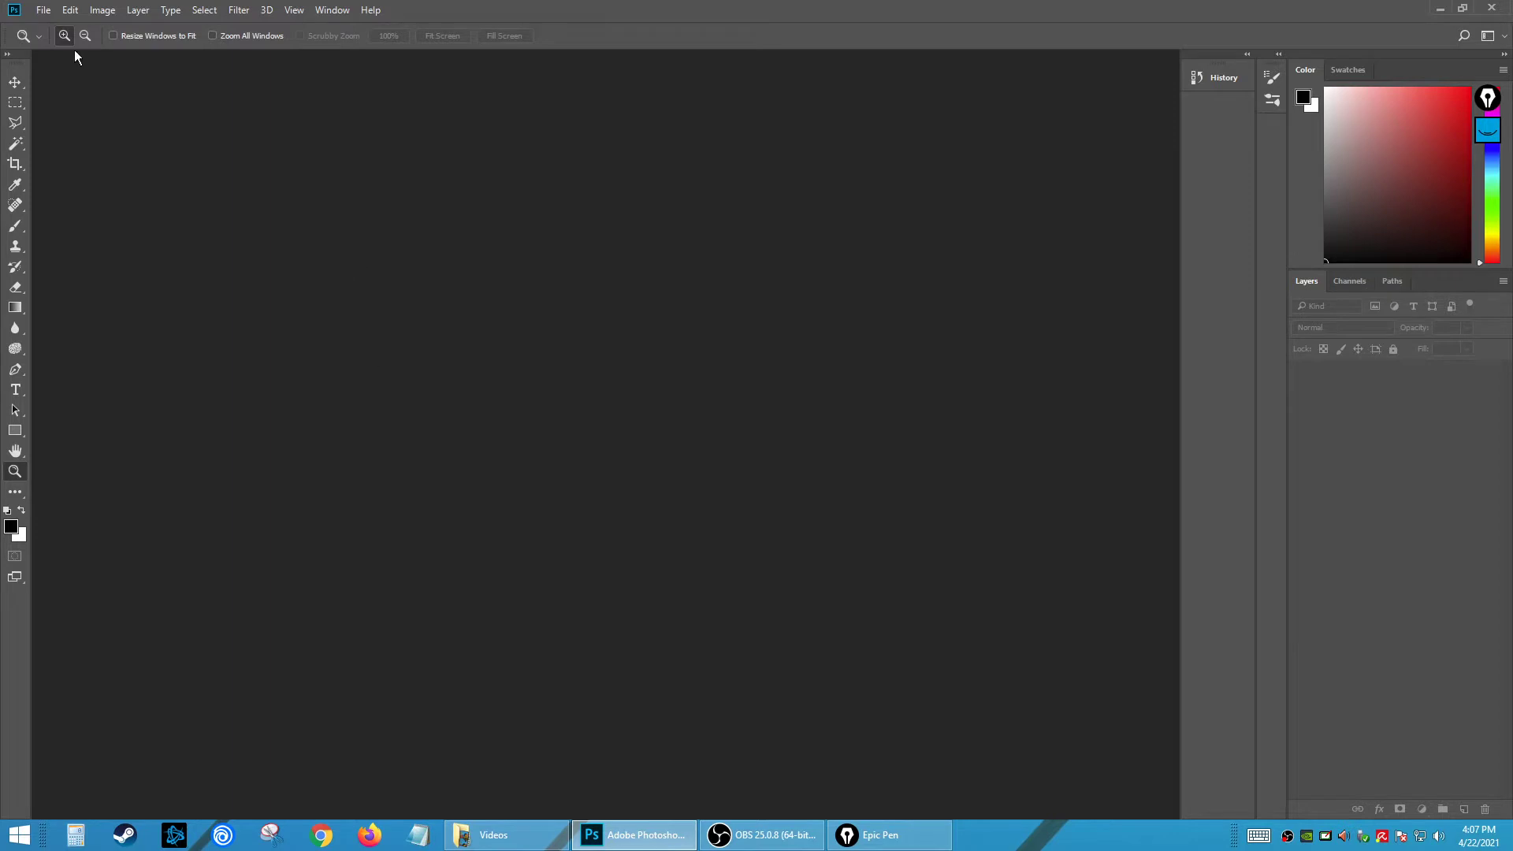
- Create a new document from the A4 print preset, 210 x 297 mm, with the resolution set to 72 pixels/inch
click(42, 10)
click(54, 29)
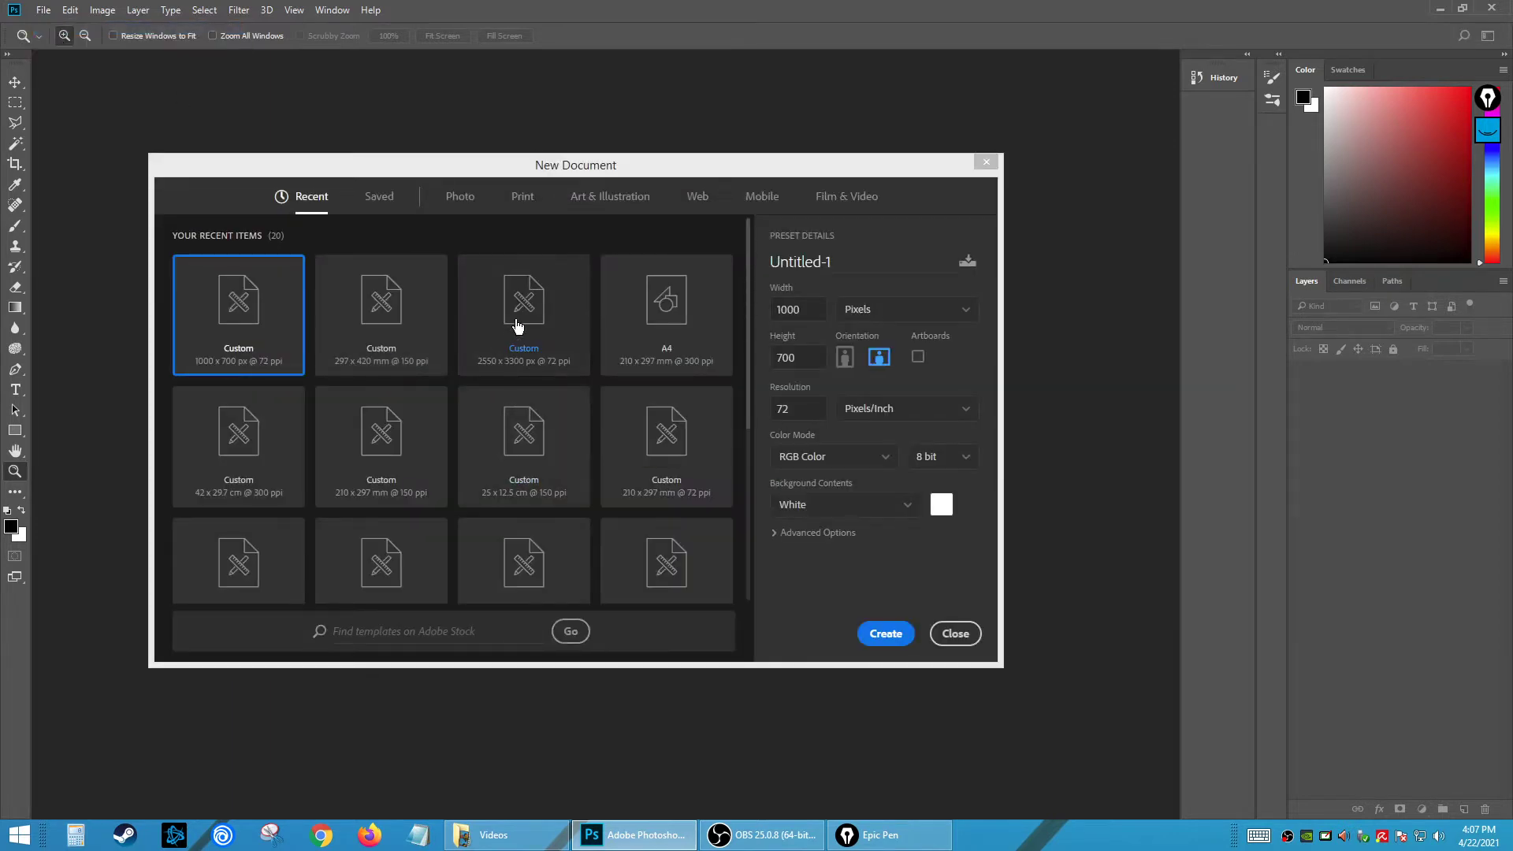
click(518, 326)
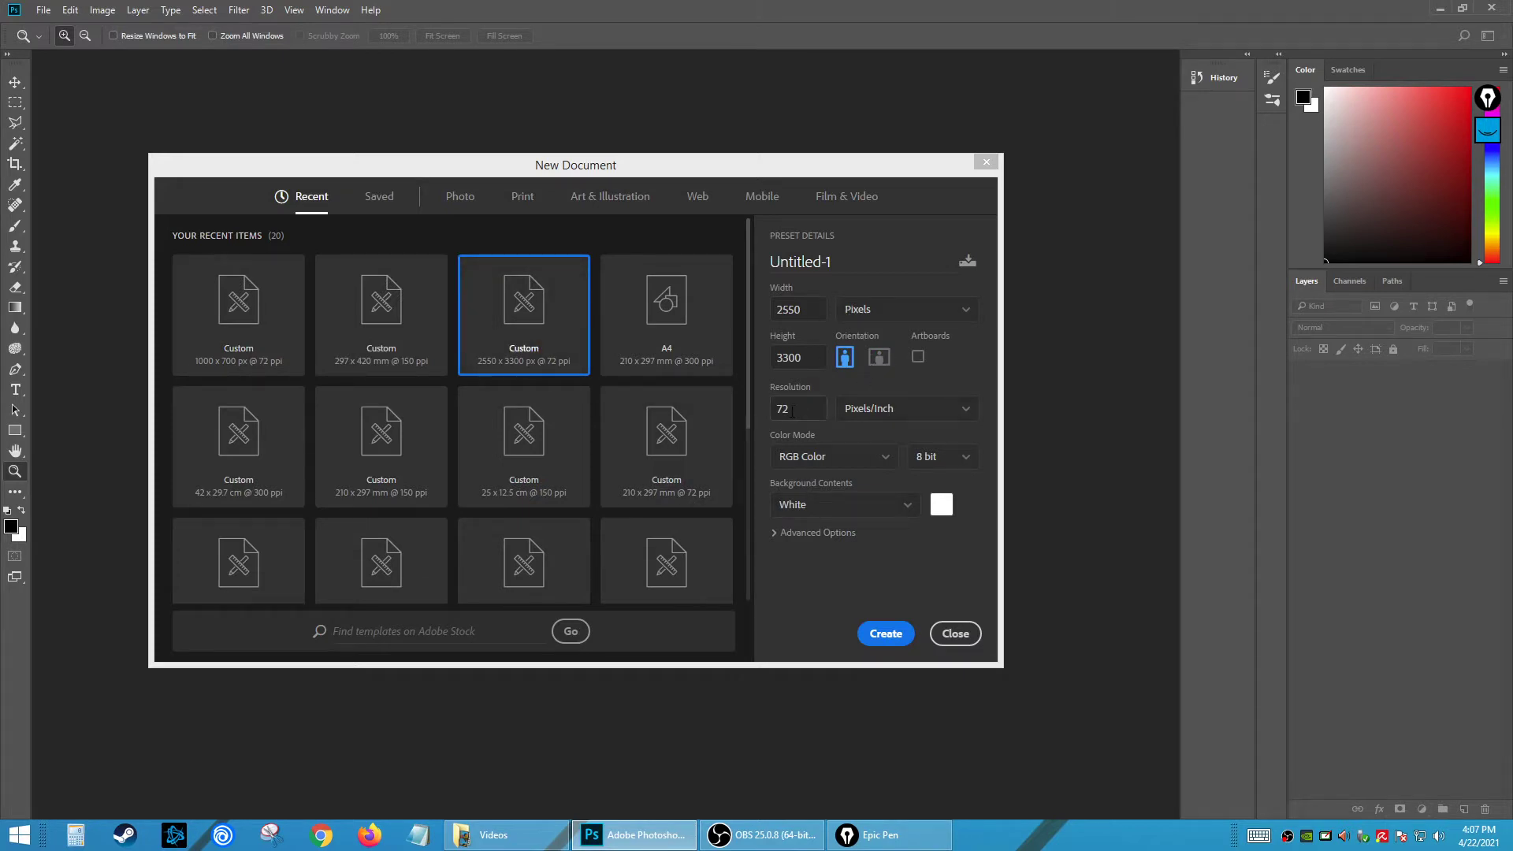
click(522, 199)
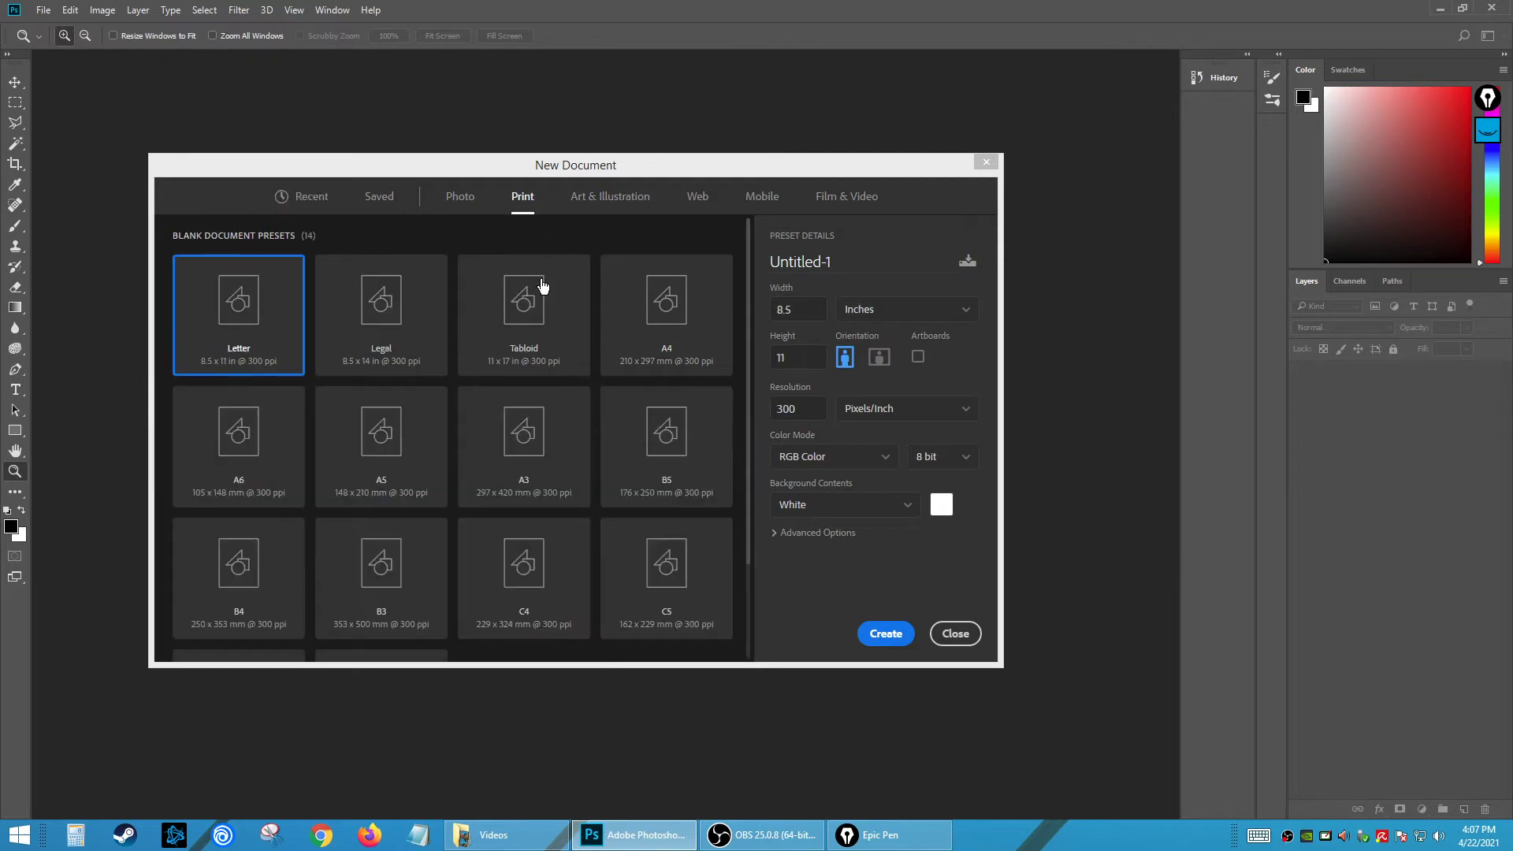
click(672, 326)
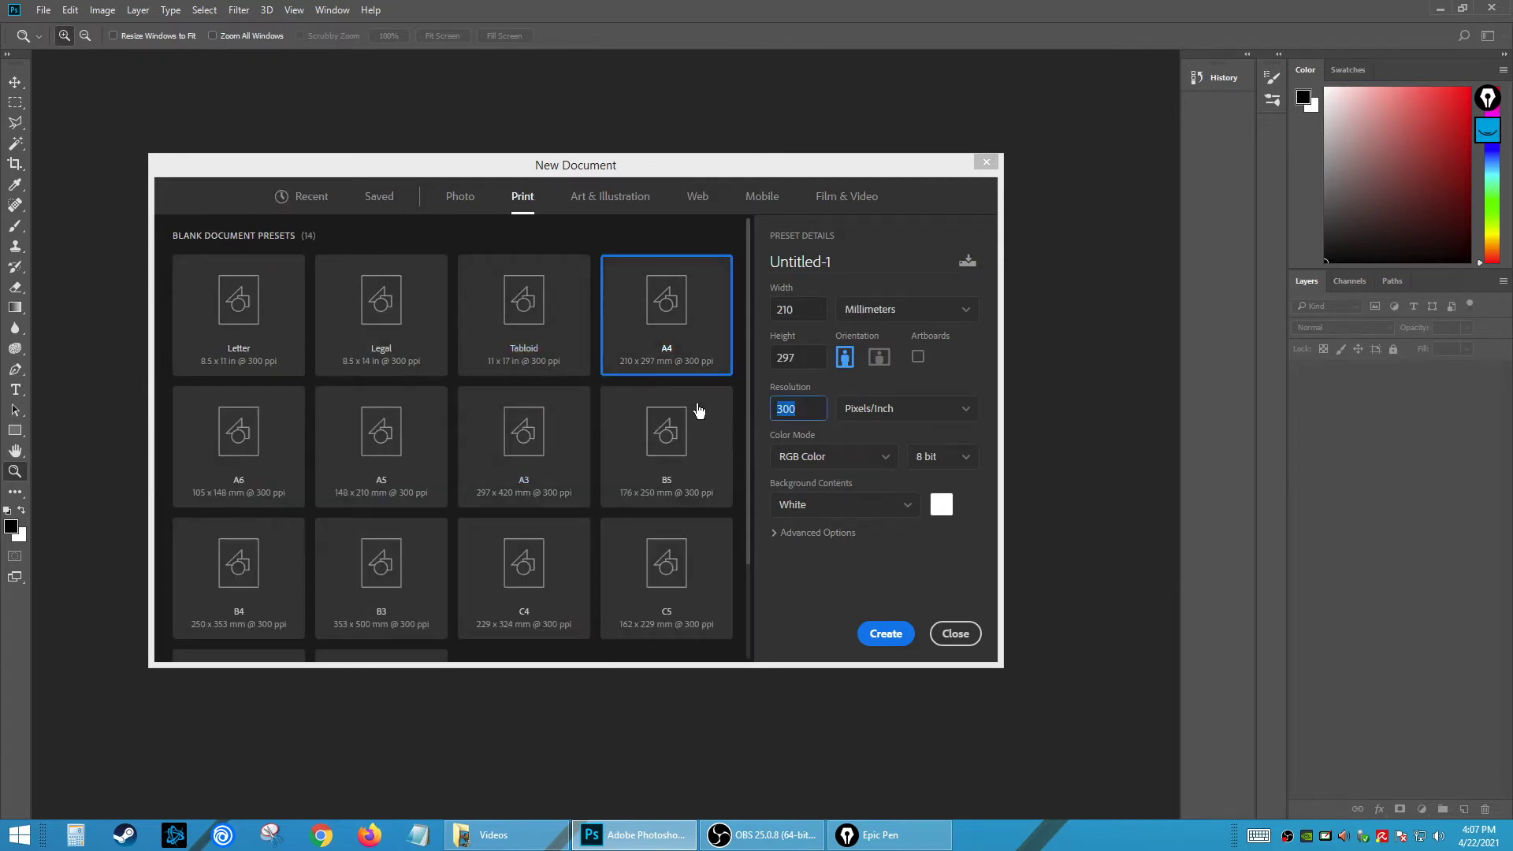
text(72)
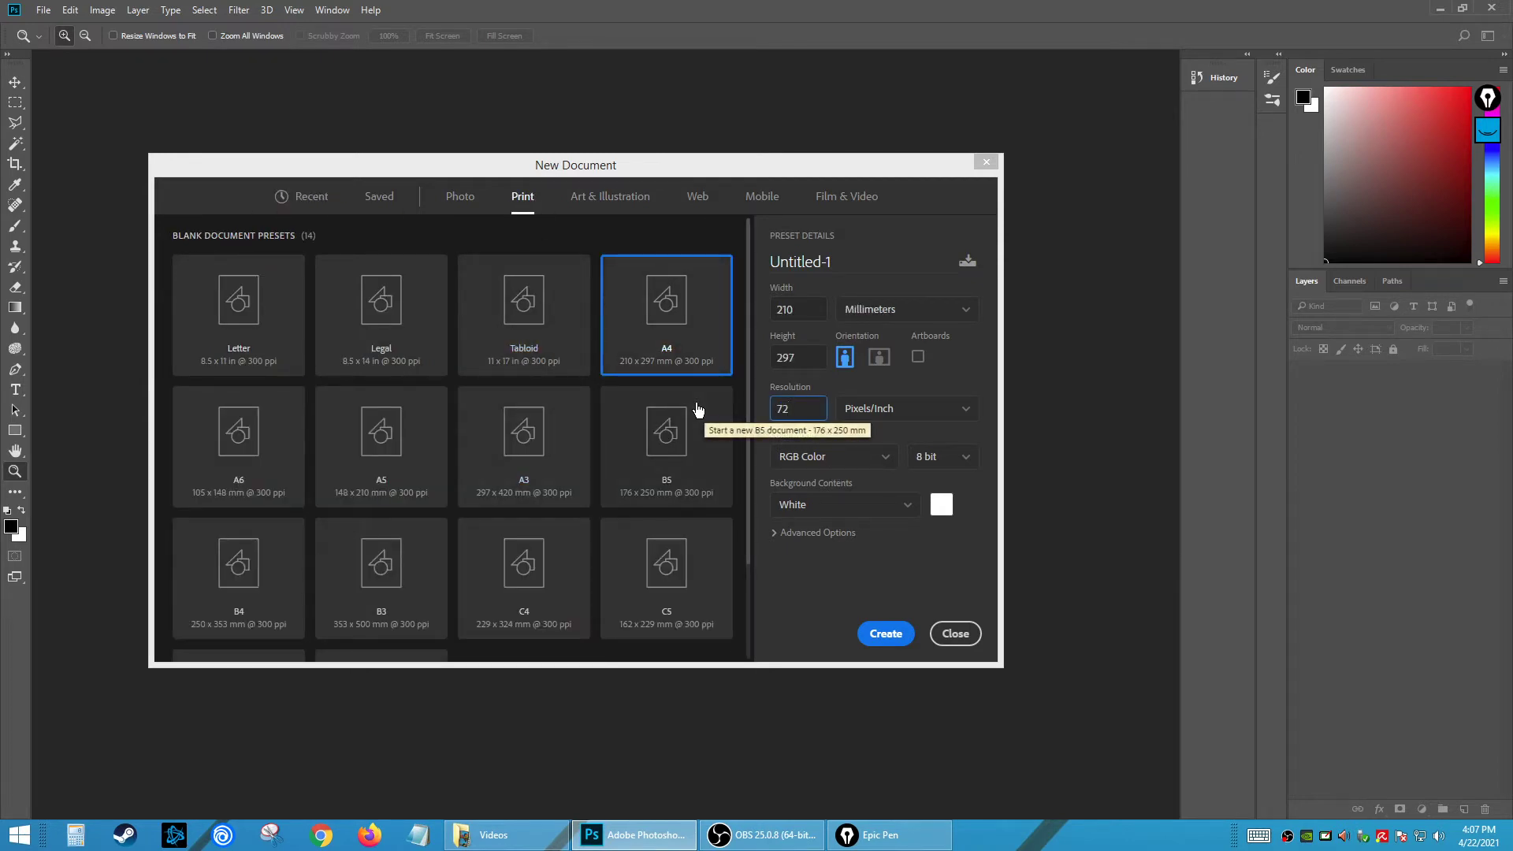
click(881, 632)
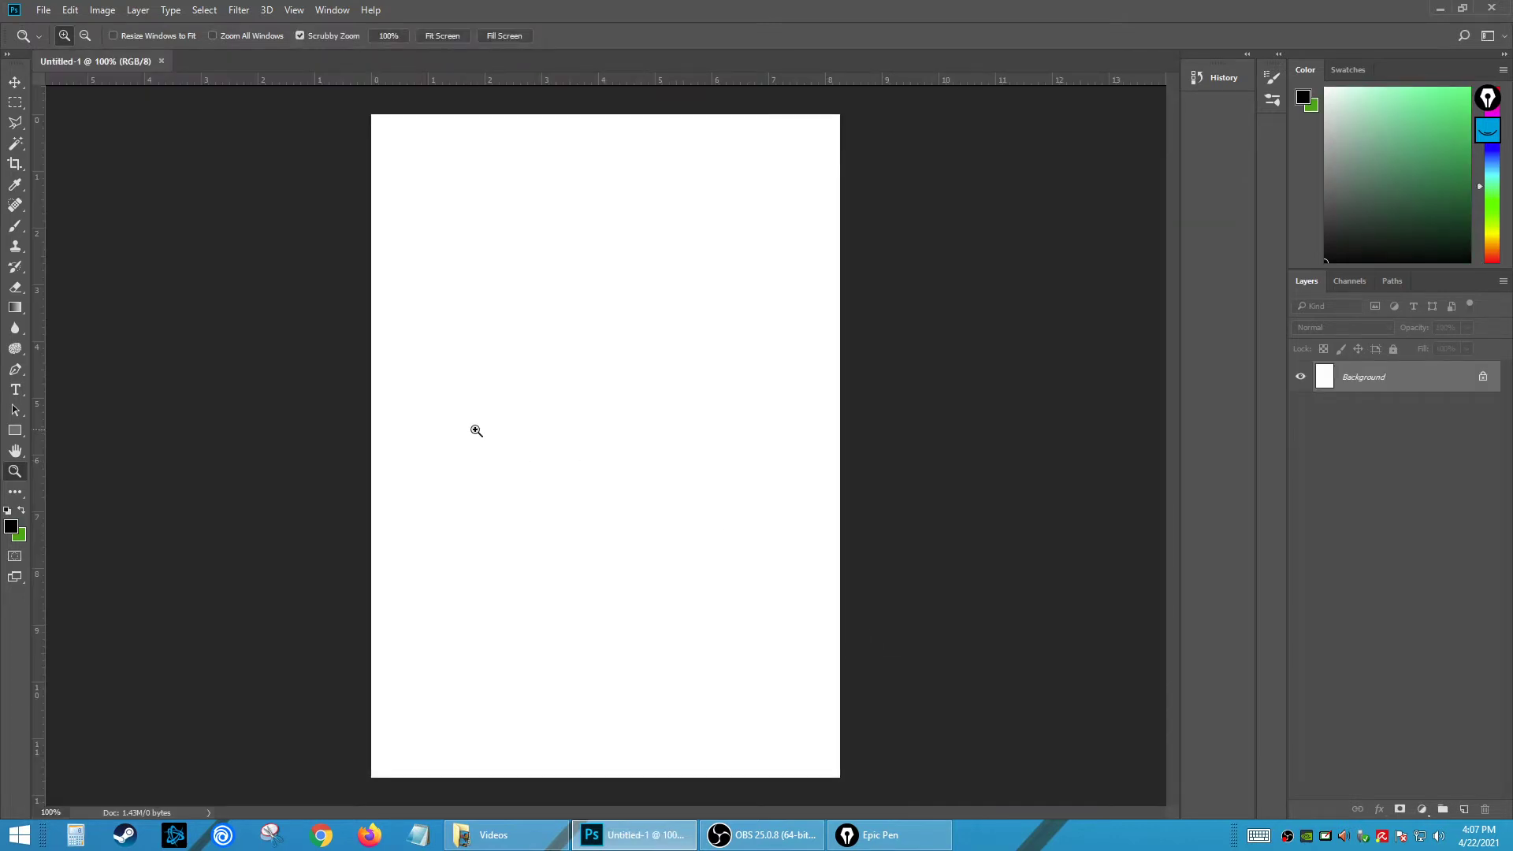
- Add a new layer above the background and enlarge the Brush tool to 45 px
click(1464, 810)
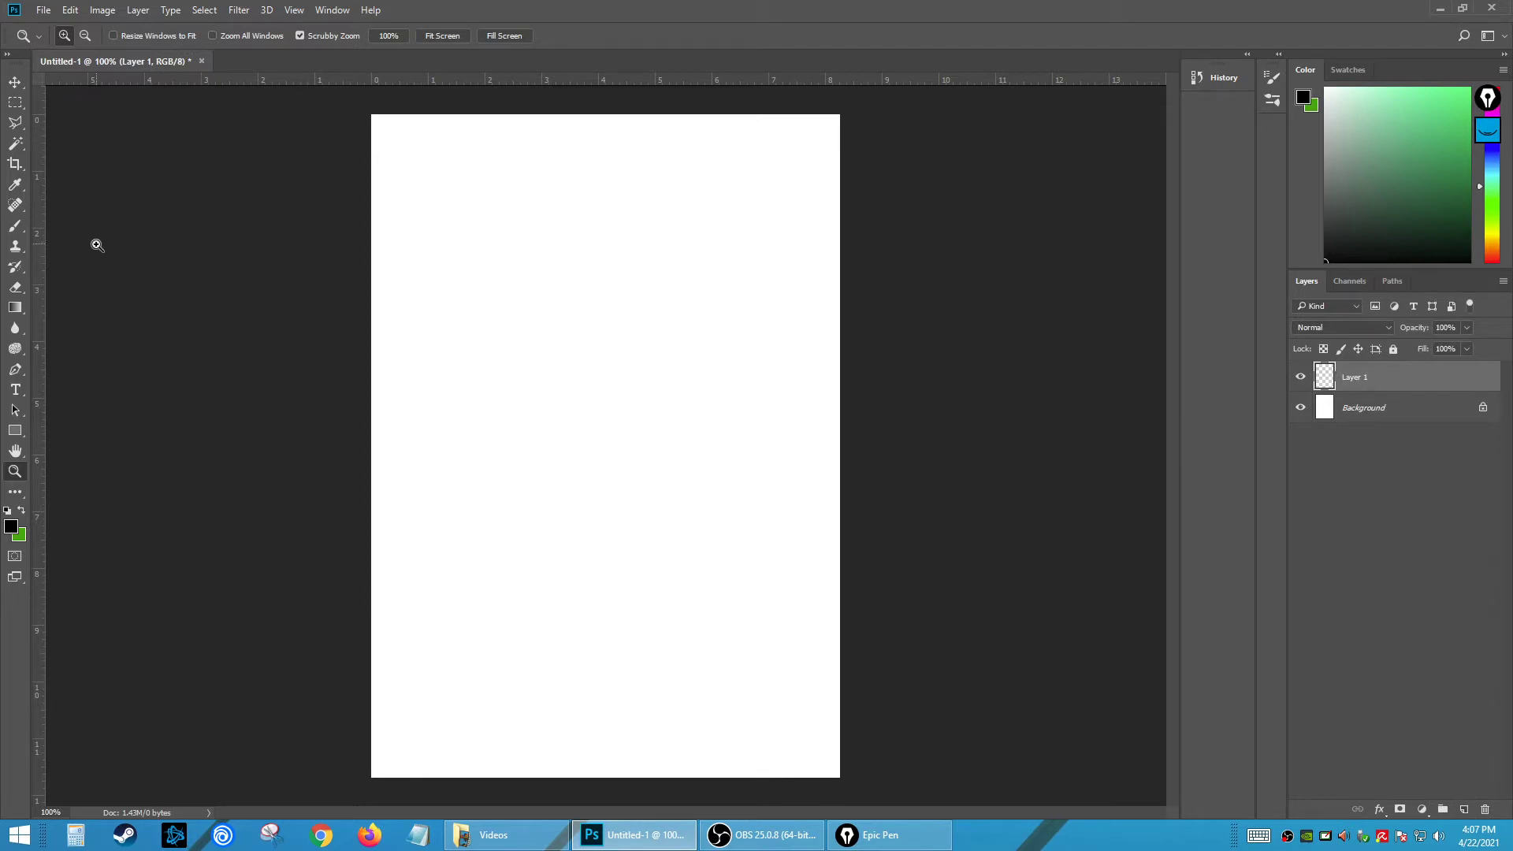
click(15, 227)
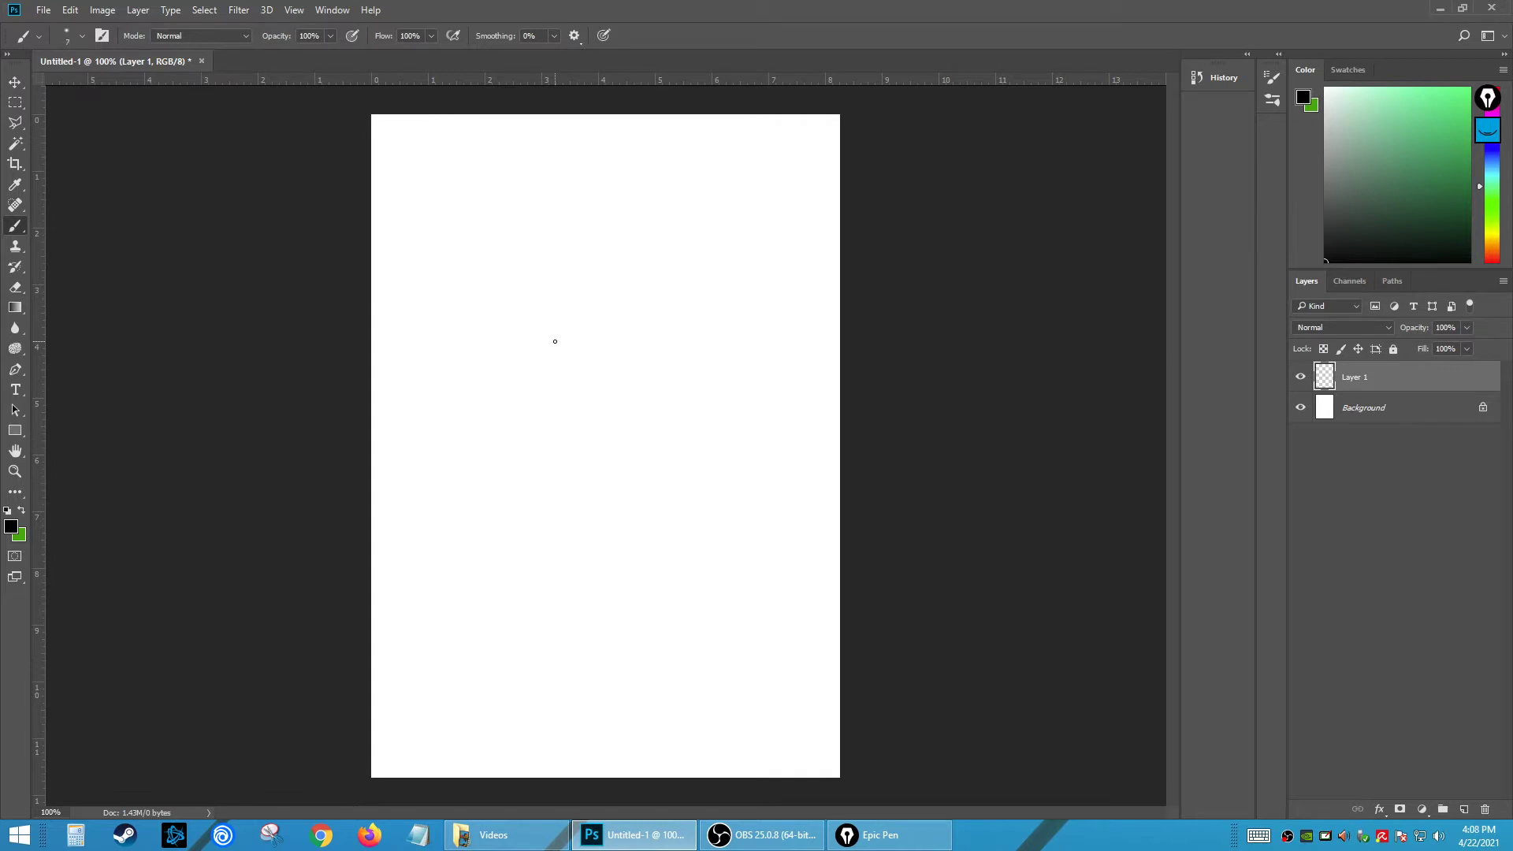
key(bracketright)
key(bracketright)
key(bracketright)
key(bracketright)
key(bracketright)
key(bracketright)
key(bracketright)
- Try a winding black stroke on the page with the 45 px Soft Round brush, and undo it
right_click(617, 373)
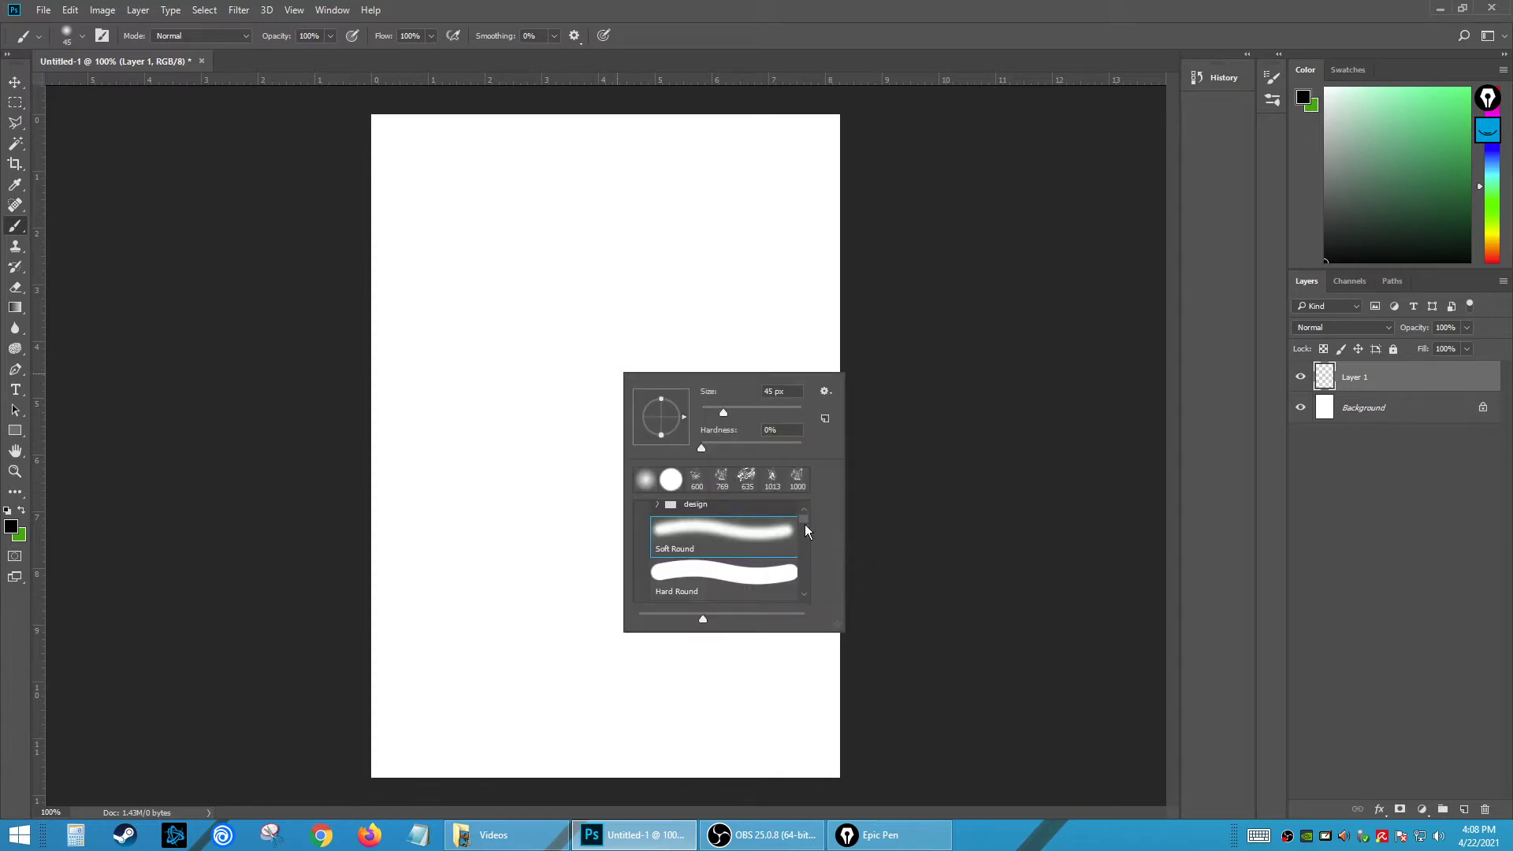
mouse_move(805, 523)
mouse_down()
mouse_move(806, 575)
mouse_move(807, 504)
mouse_up()
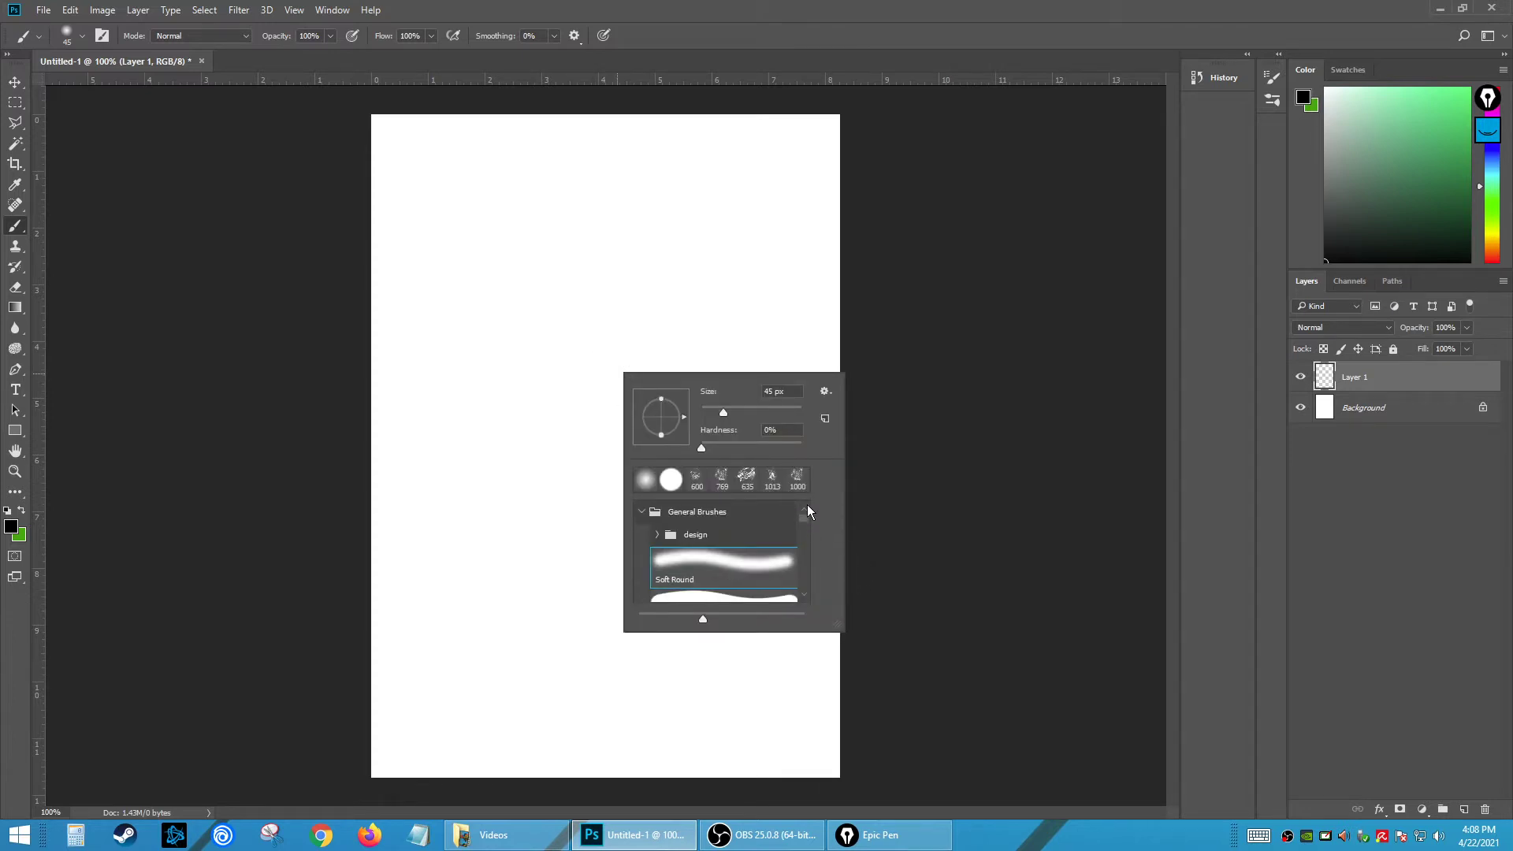
click(984, 563)
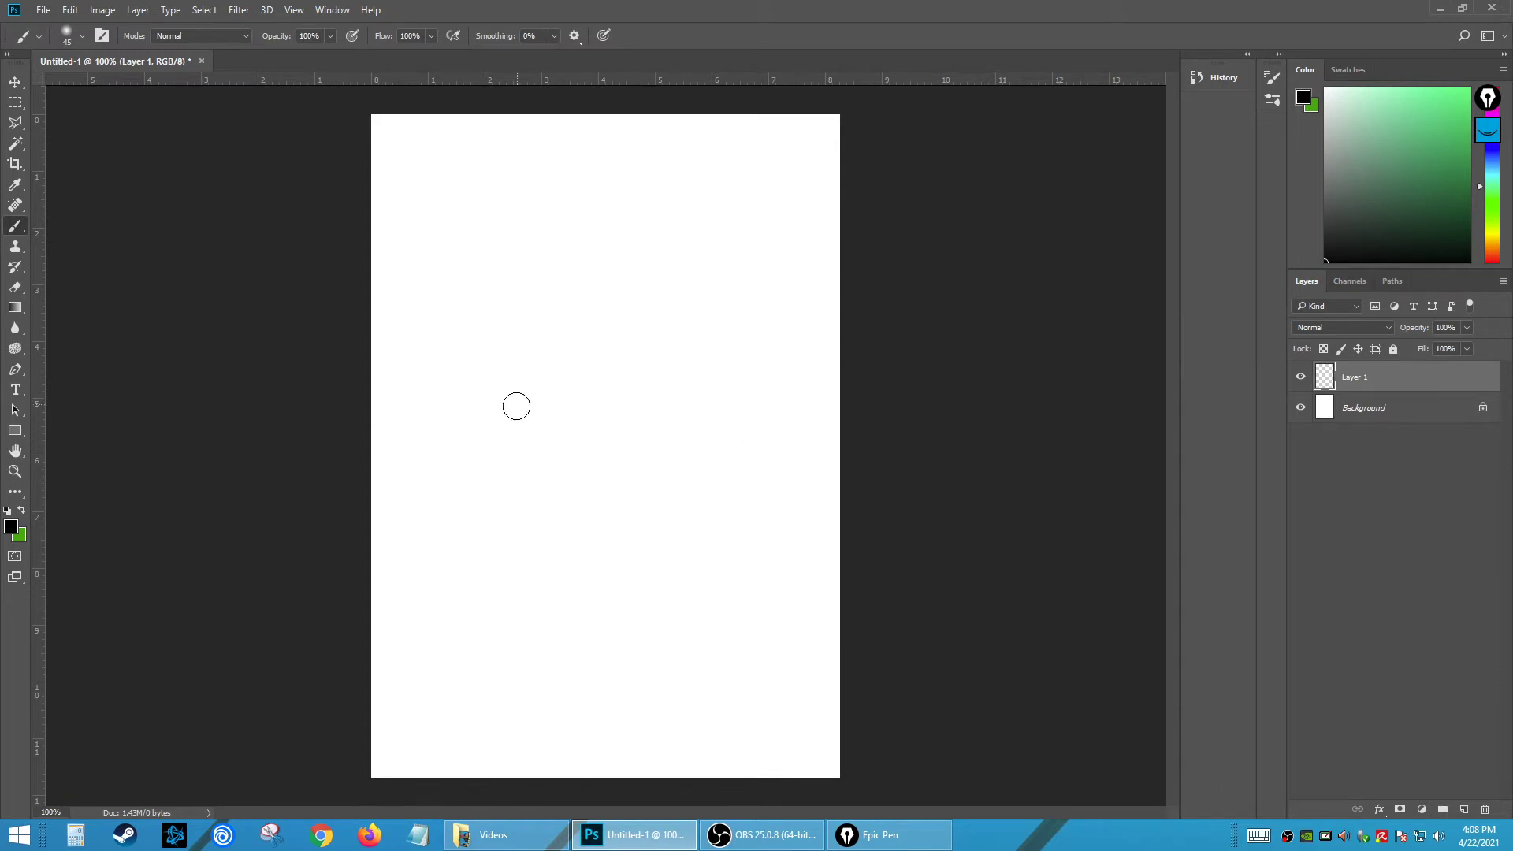
mouse_move(501, 444)
mouse_down()
mouse_move(571, 324)
mouse_move(513, 234)
mouse_move(695, 241)
mouse_up()
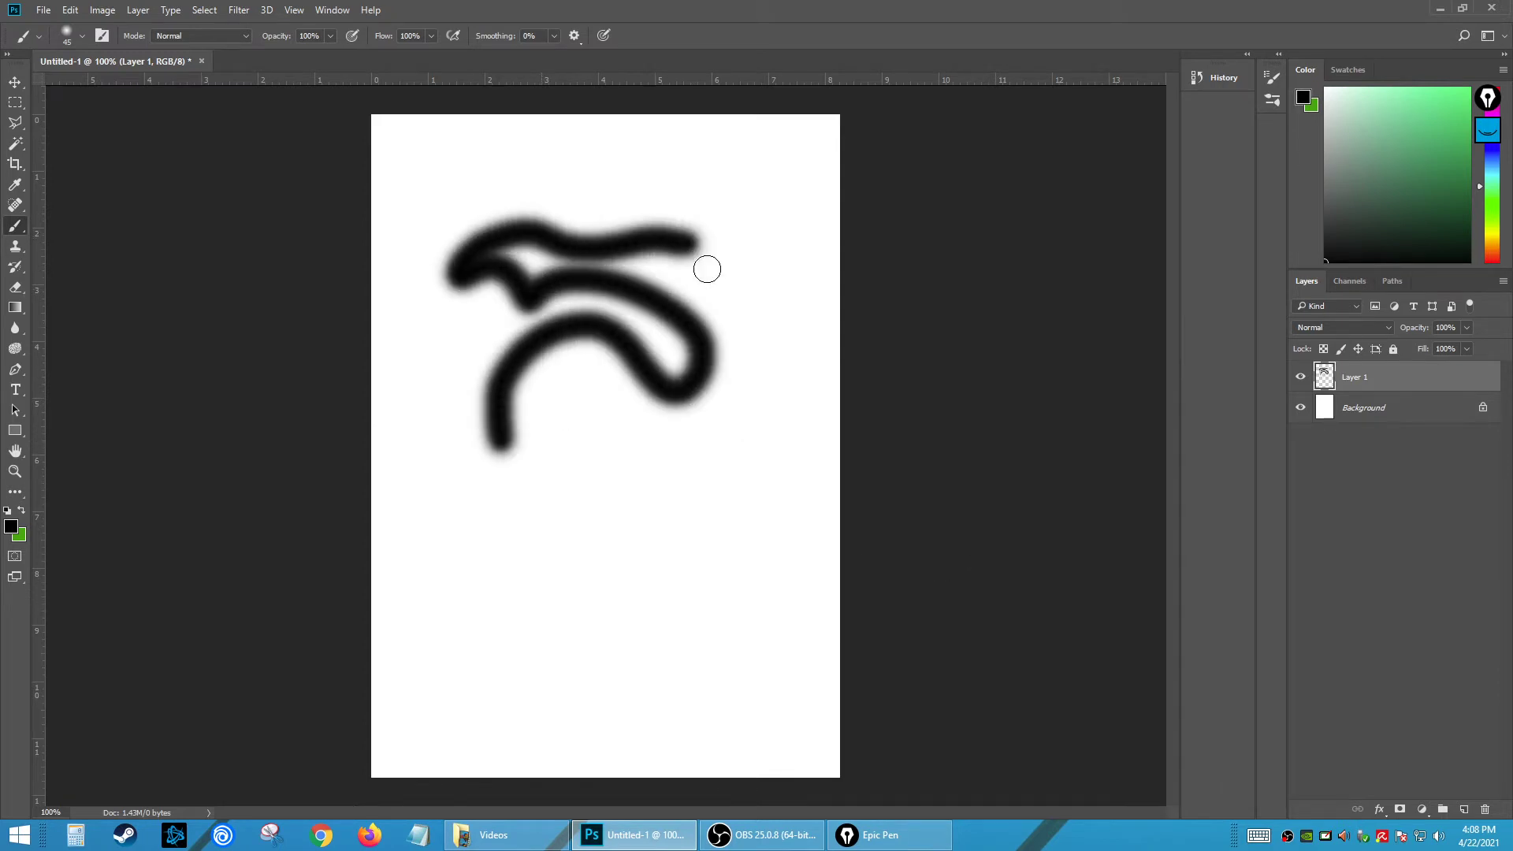
key(ctrl+z)
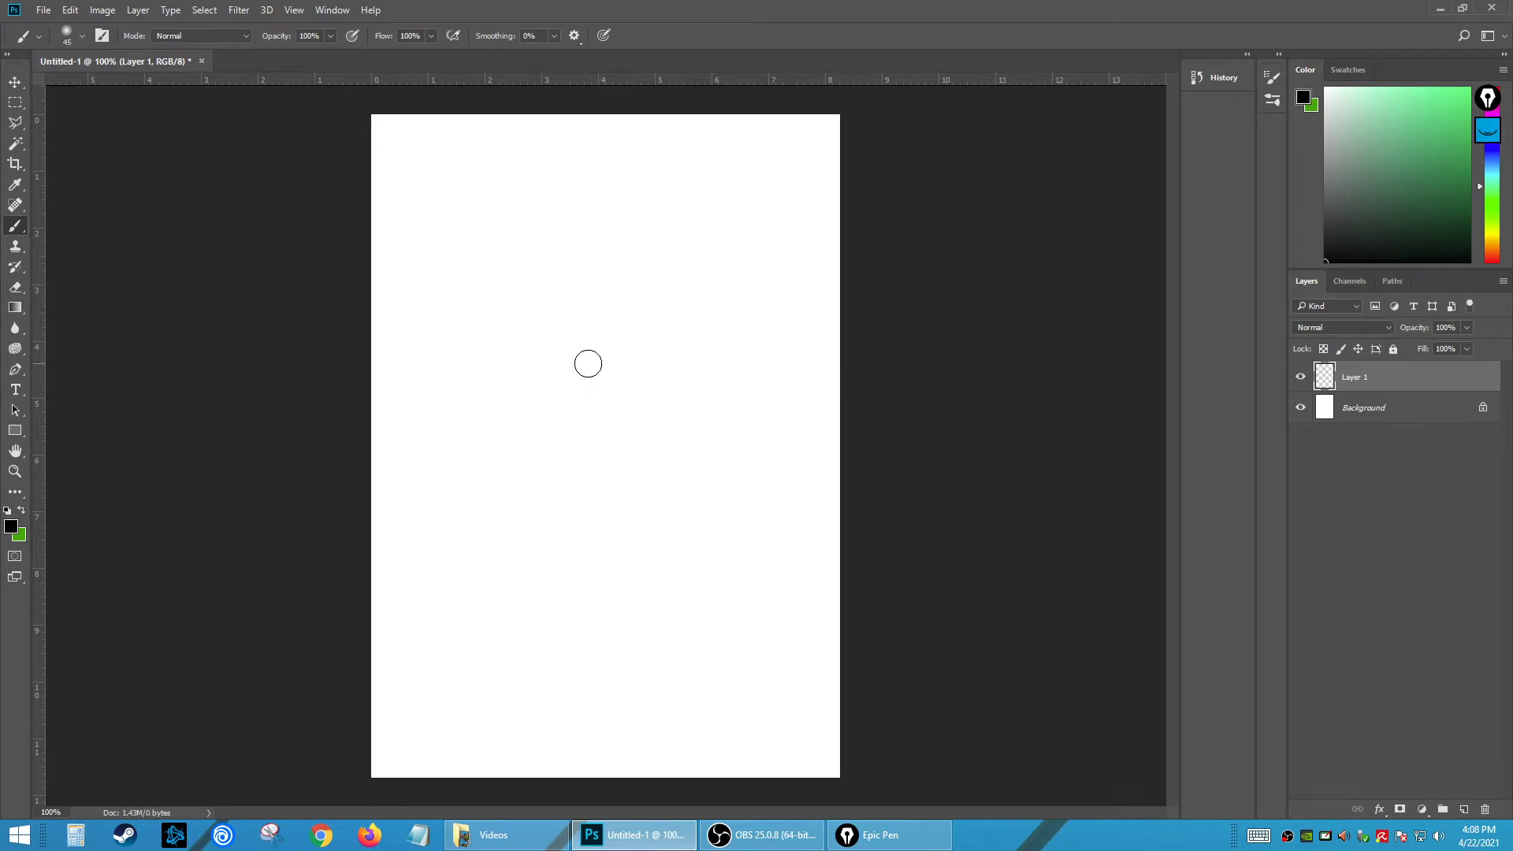
- Try a freehand stroke with the 45 px Hard Round brush, and undo it
right_click(587, 363)
scroll(678, 583, down, 2)
click(924, 556)
mouse_move(534, 421)
mouse_down()
mouse_move(551, 338)
mouse_move(611, 274)
mouse_move(451, 347)
mouse_up()
key(ctrl+z)
- Stamp black clouds across the page with the Cloud1000 brush at 1096 px
right_click(643, 371)
scroll(832, 533, down, 5)
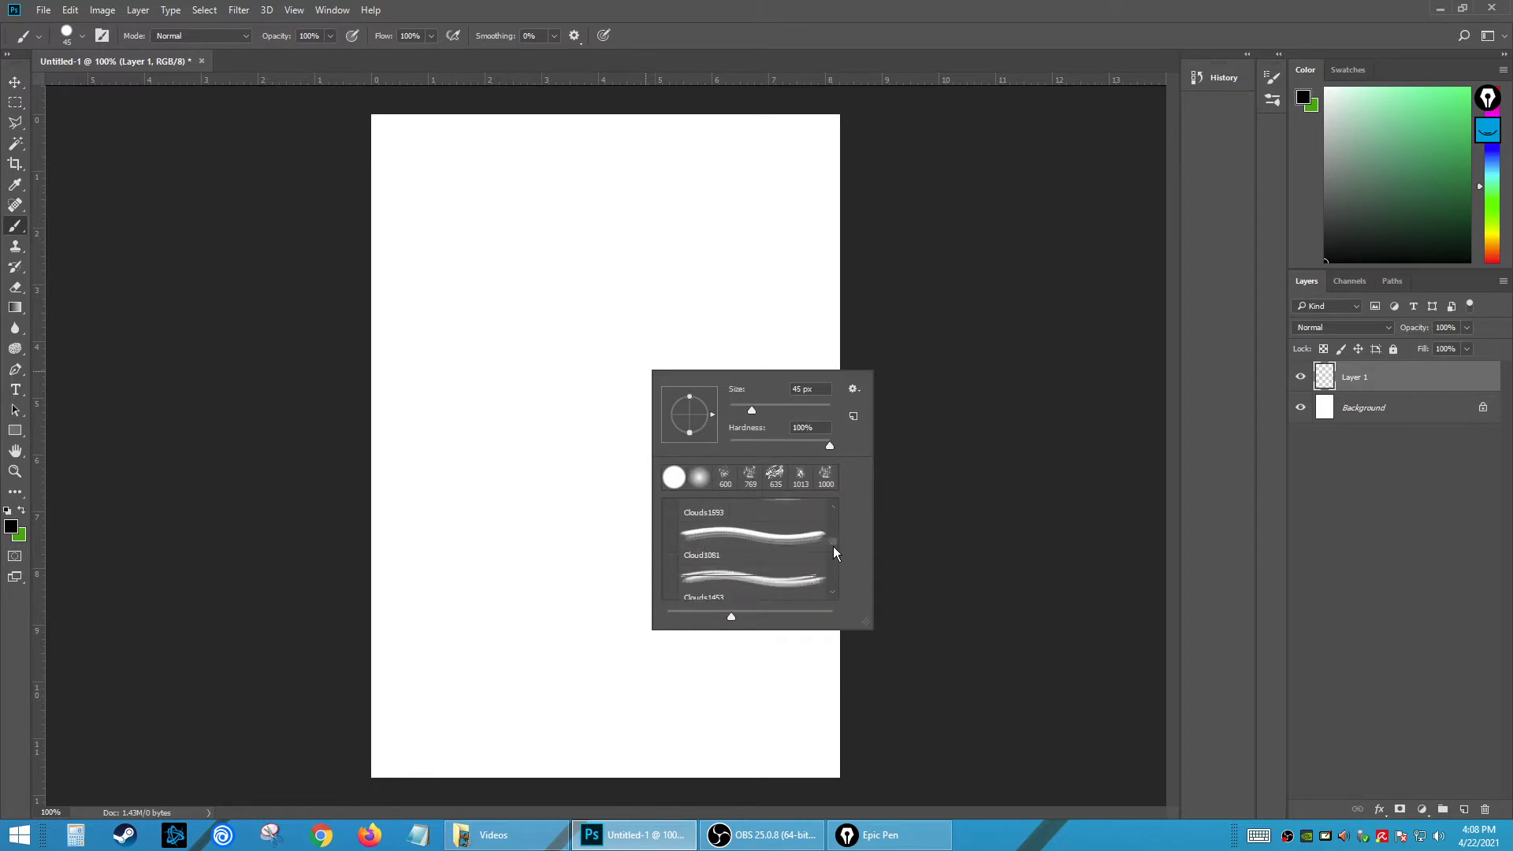
click(753, 568)
click(988, 538)
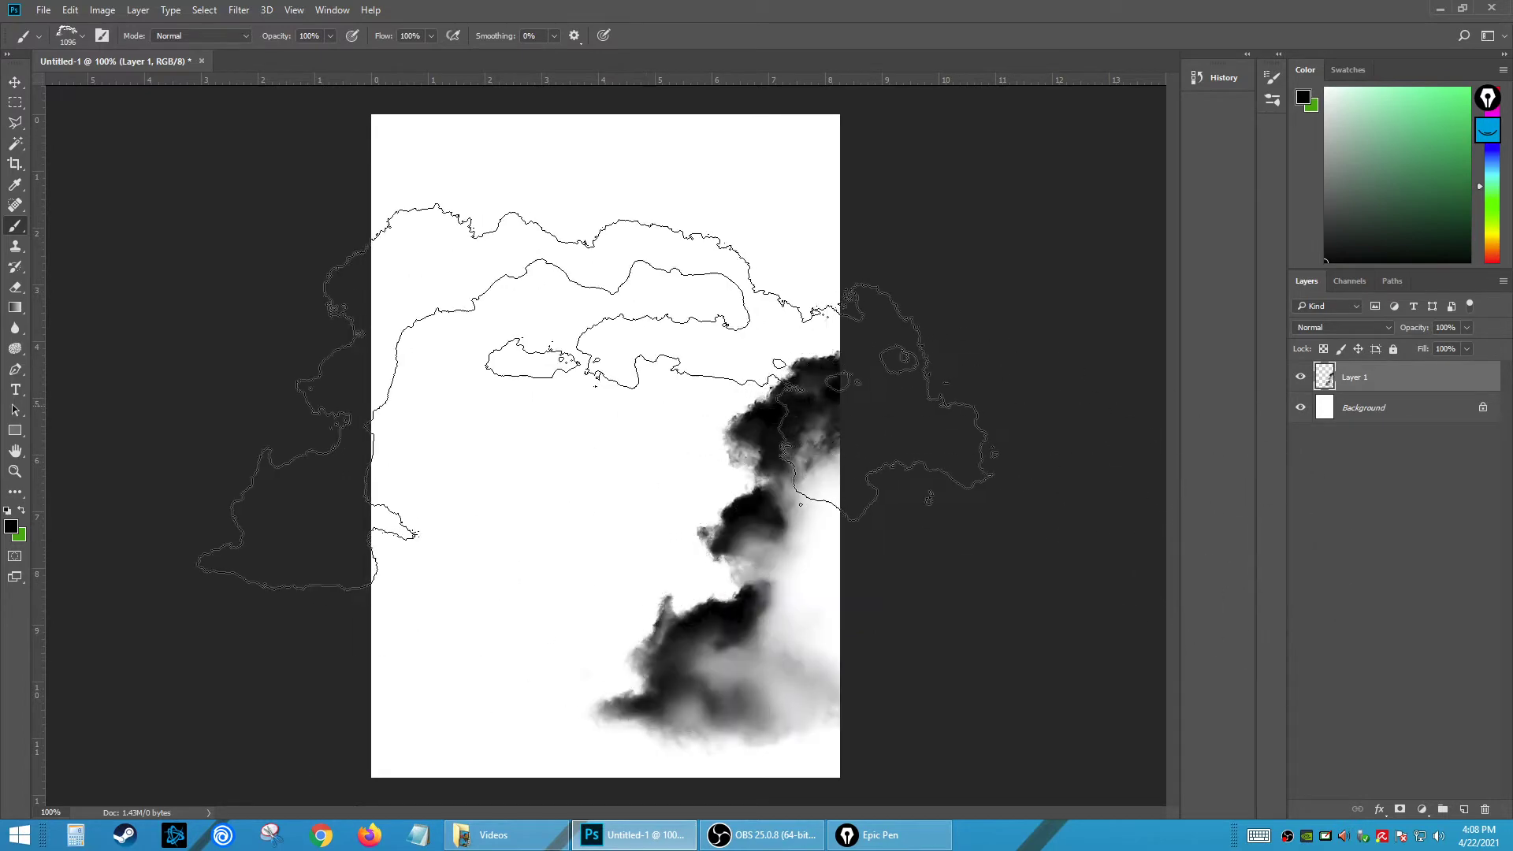
click(571, 423)
click(569, 550)
click(684, 550)
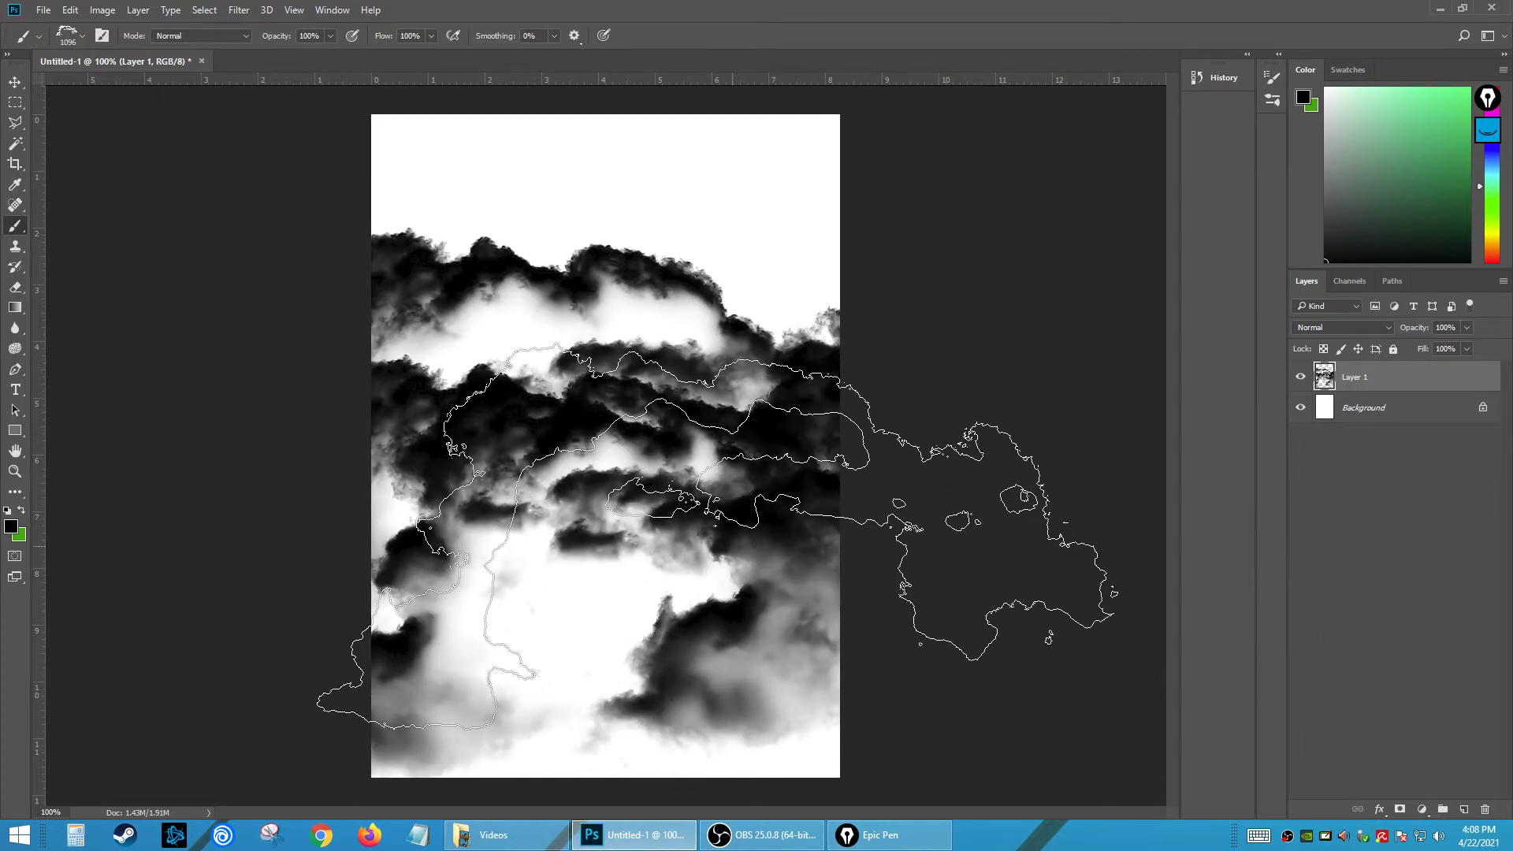
- Stamp a large black circle over the clouds with the Hard Round brush at 1096 px
right_click(635, 467)
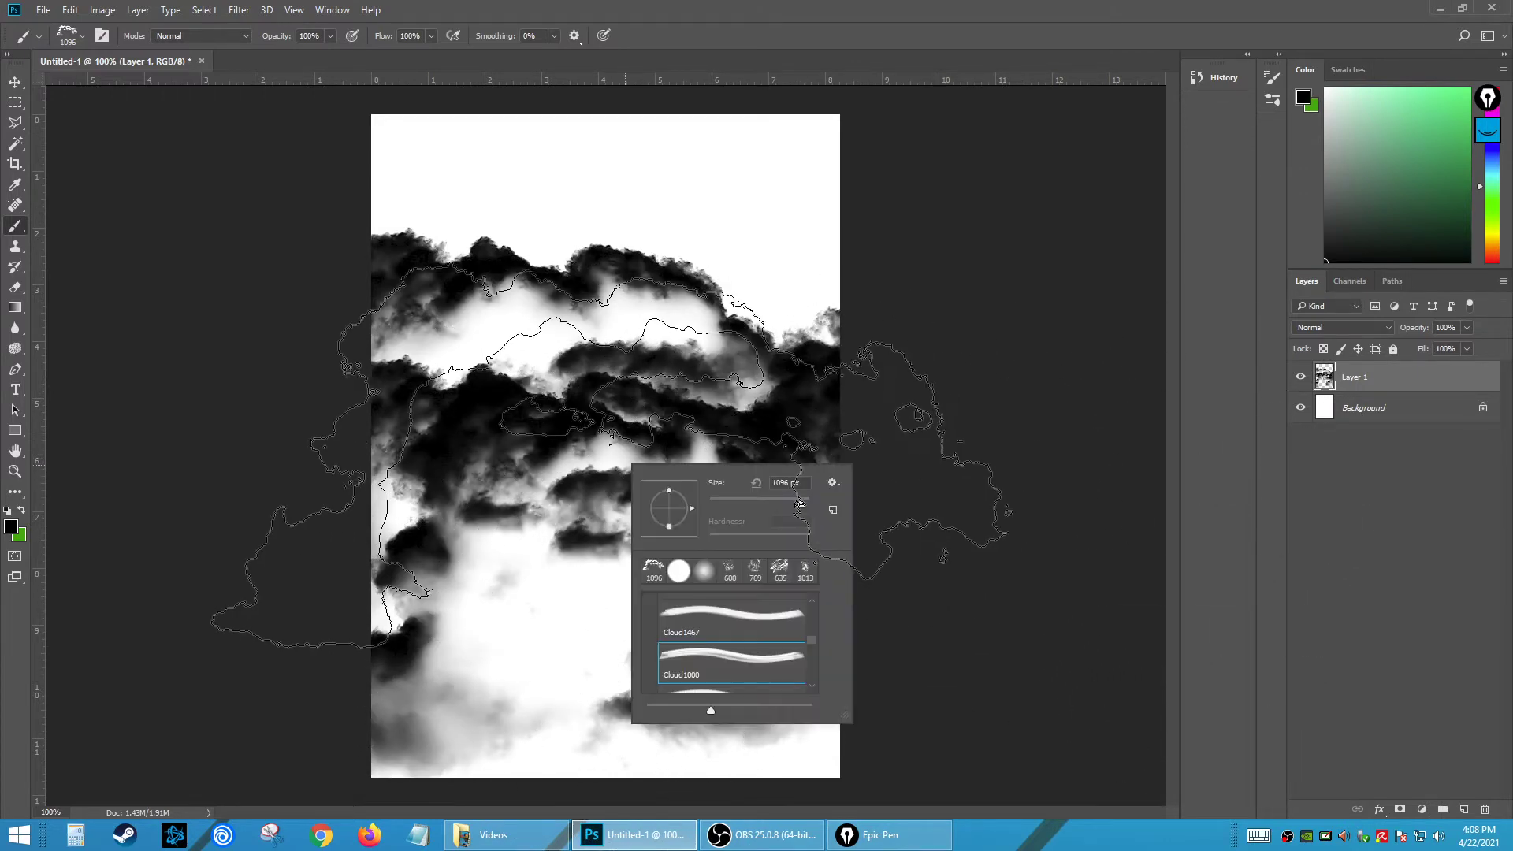
drag(810, 644, 815, 604)
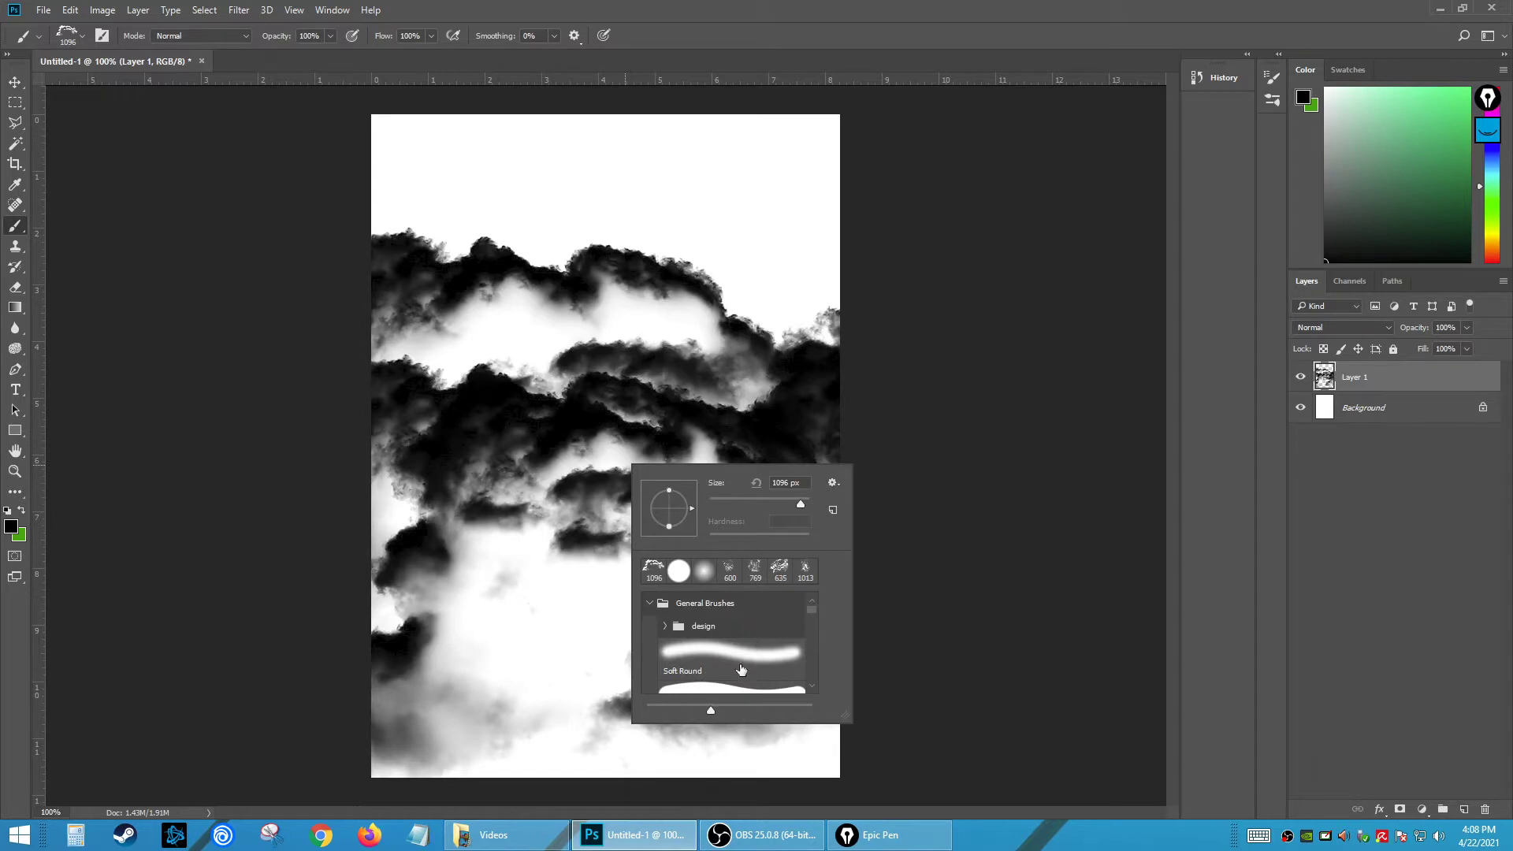
click(713, 688)
click(1000, 608)
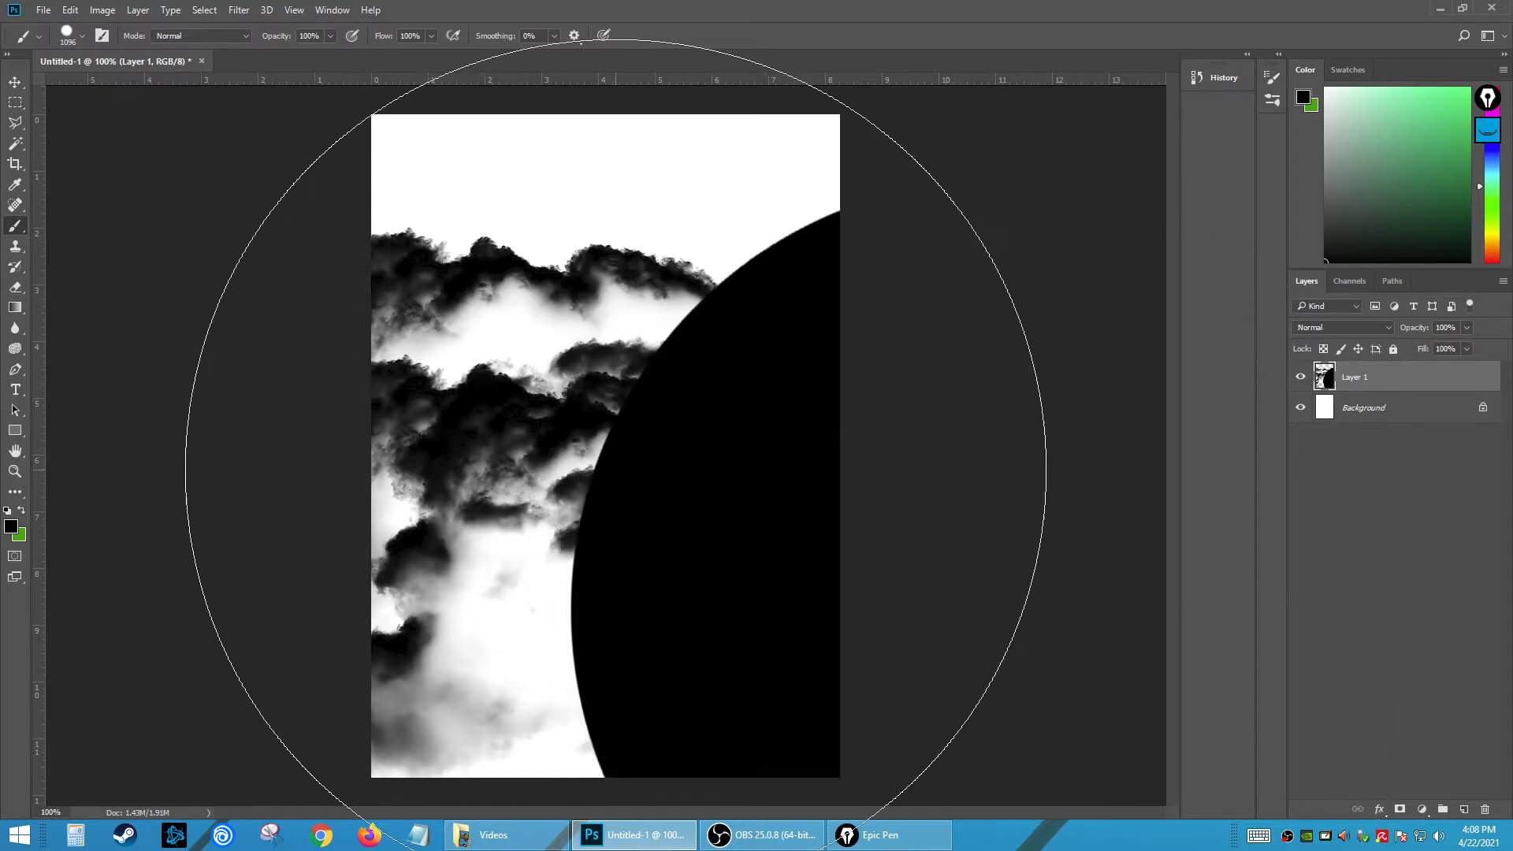
- Reduce the Hard Round brush size to 300 px
key(bracketleft)
key(bracketleft)
key(bracketleft)
key(bracketleft)
key(bracketleft)
key(bracketleft)
key(bracketleft)
key(bracketleft)
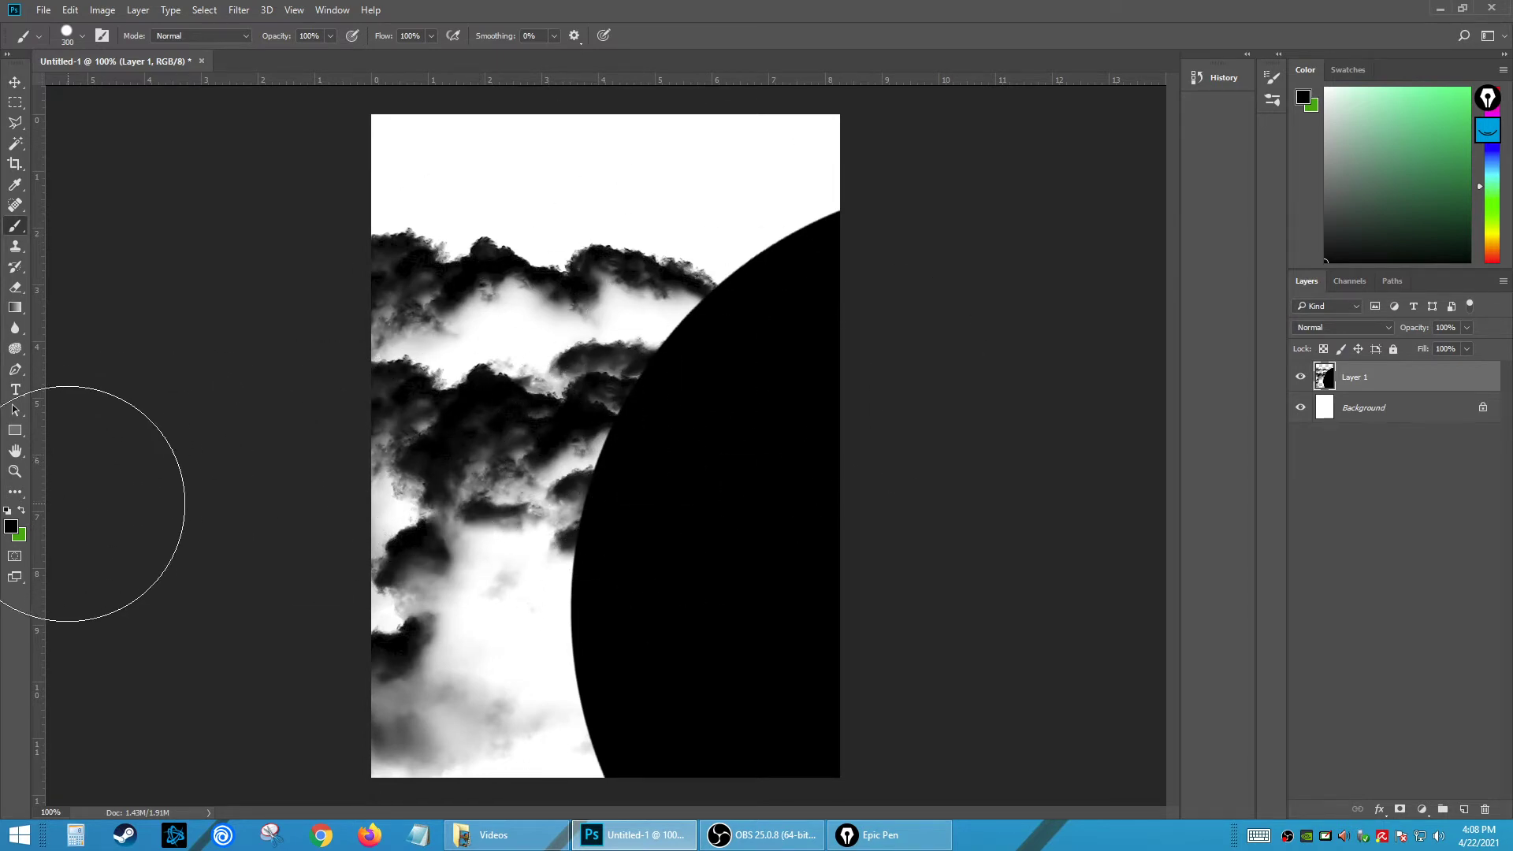
- Clear Layer 1 by filling it with white, selecting the white area with the Magic Wand and deleting it
click(1326, 88)
key(alt+BackSpace)
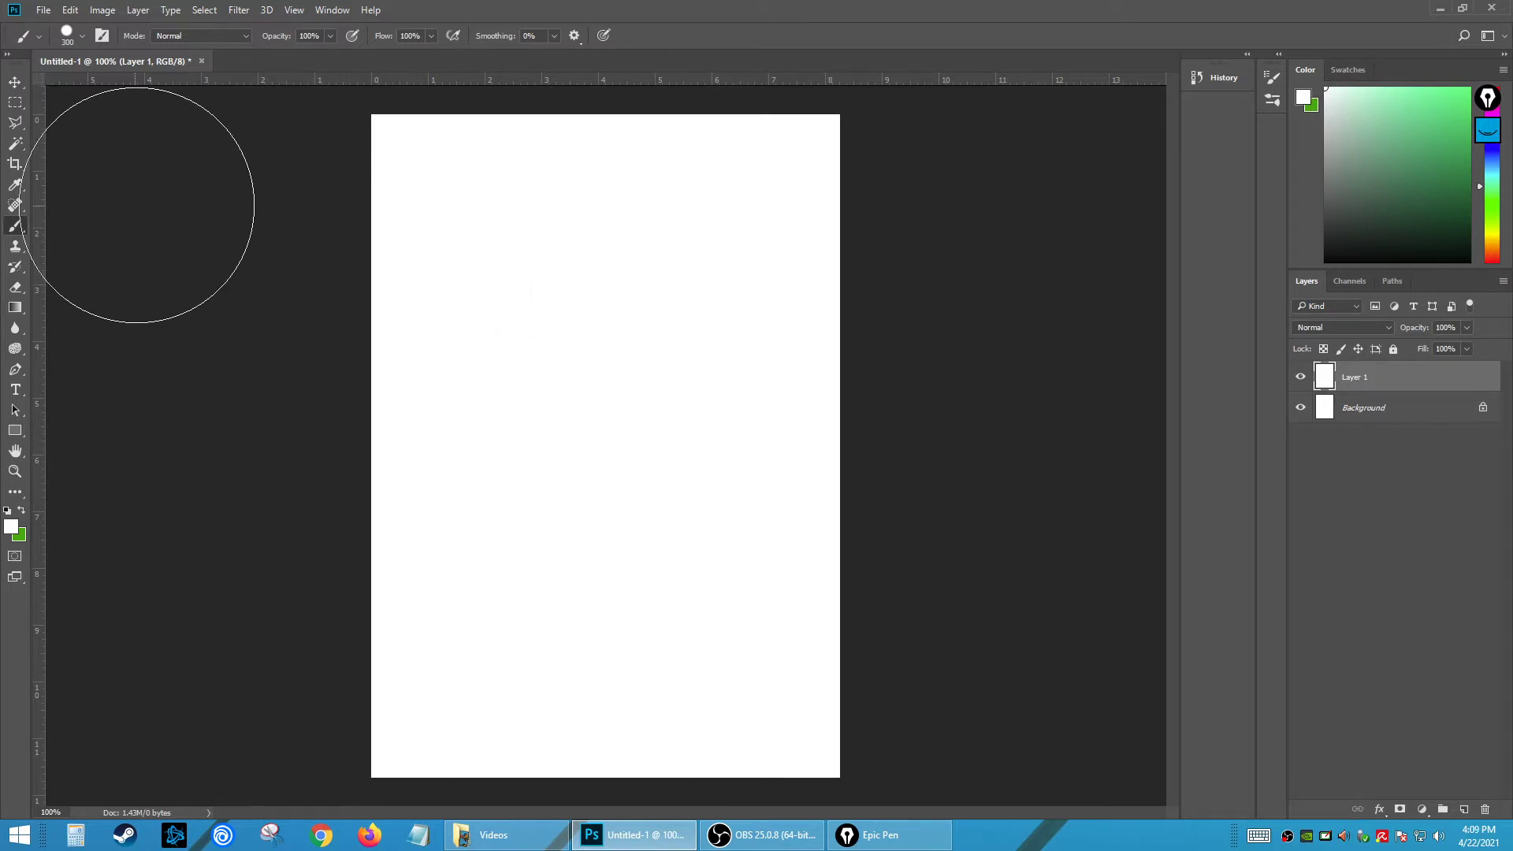
click(15, 145)
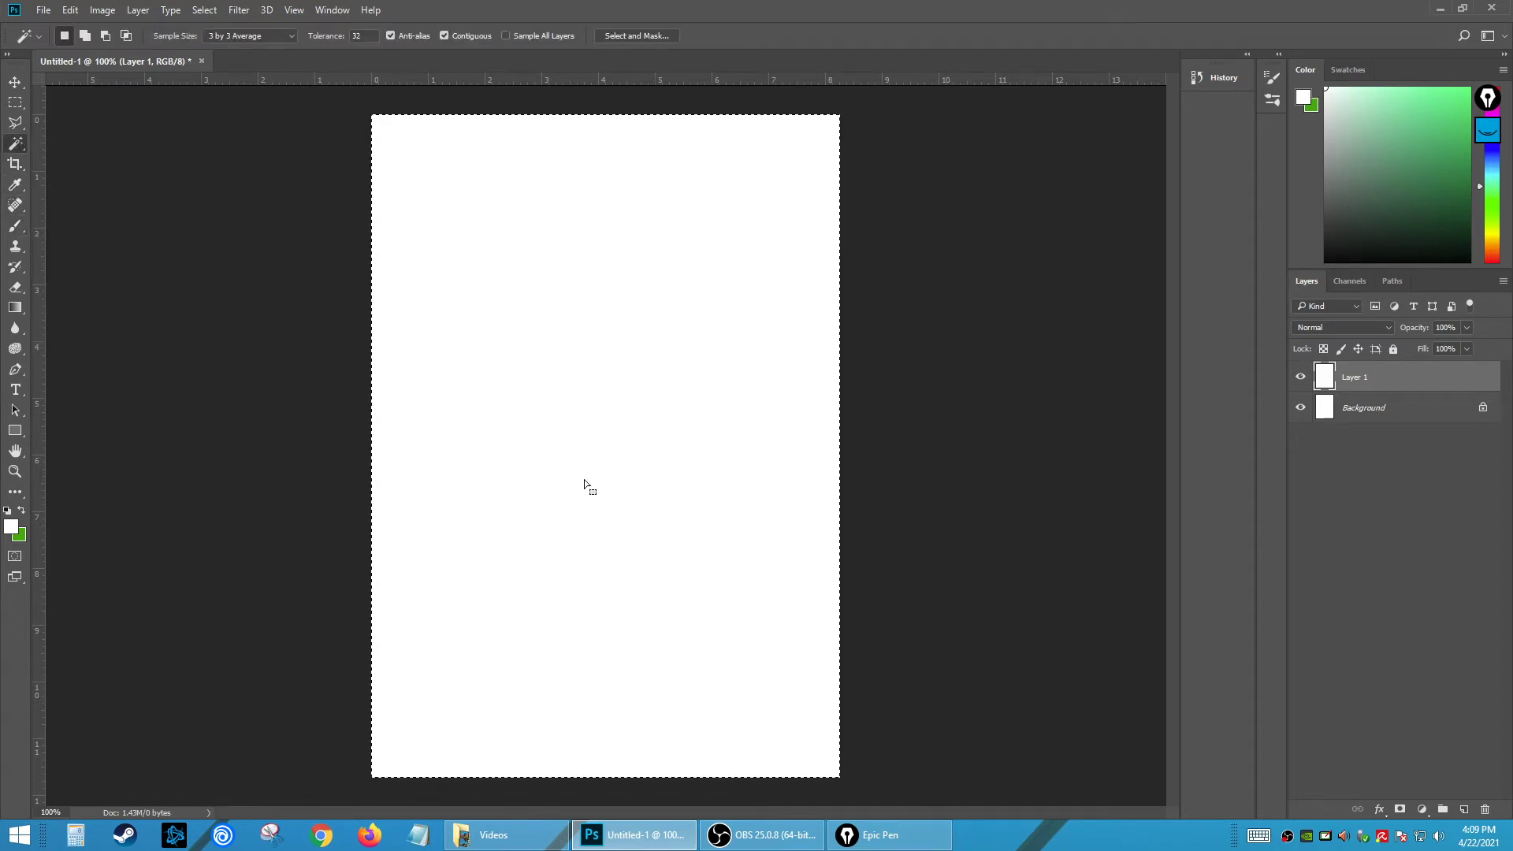
key(Delete)
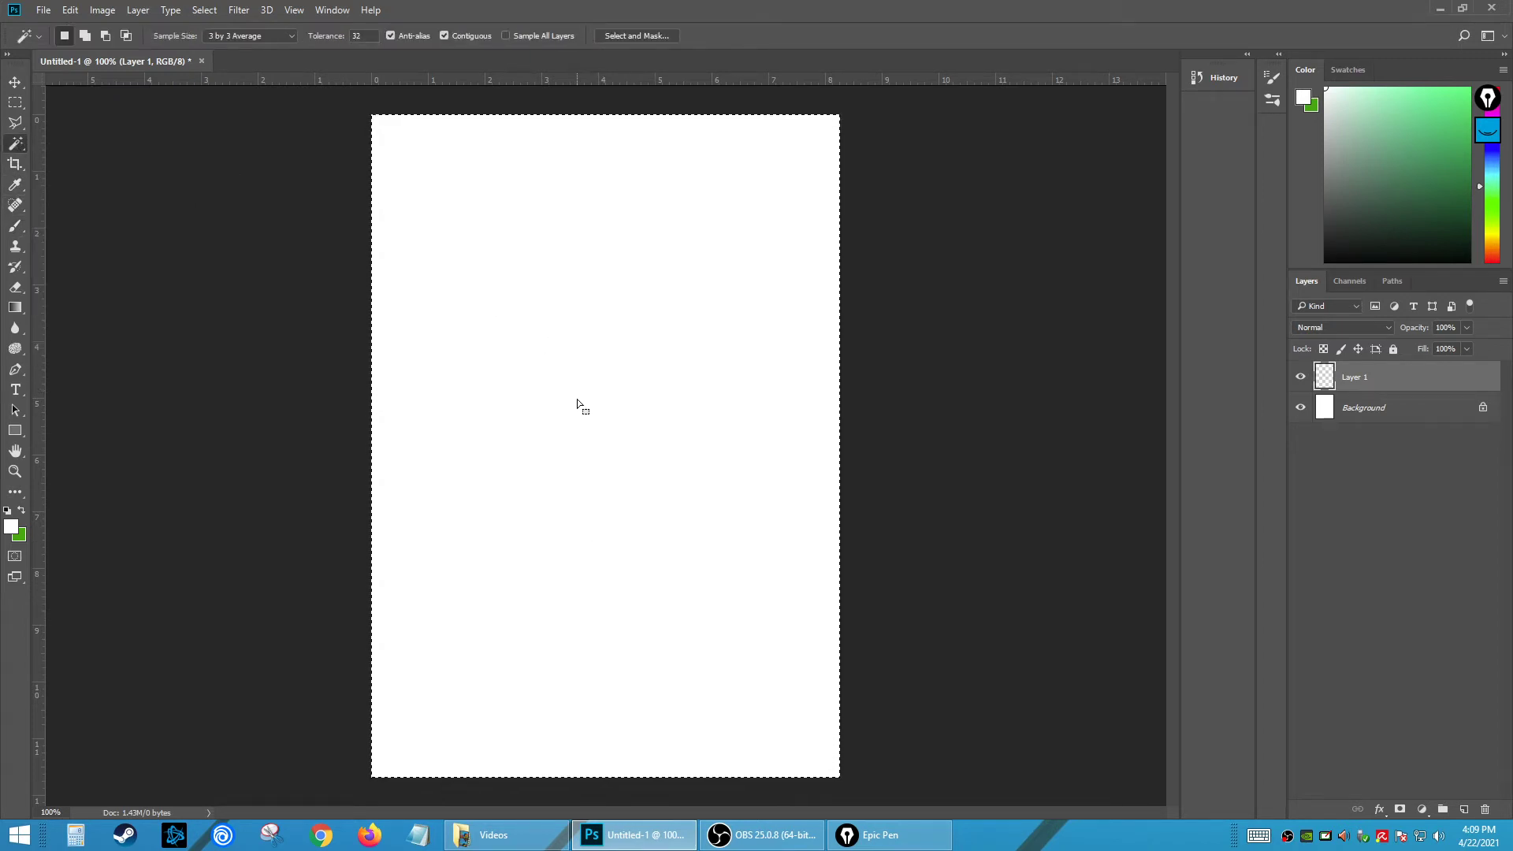
key(ctrl+d)
key(ctrl)
- Activate the Brush tool and display the brush settings
click(15, 226)
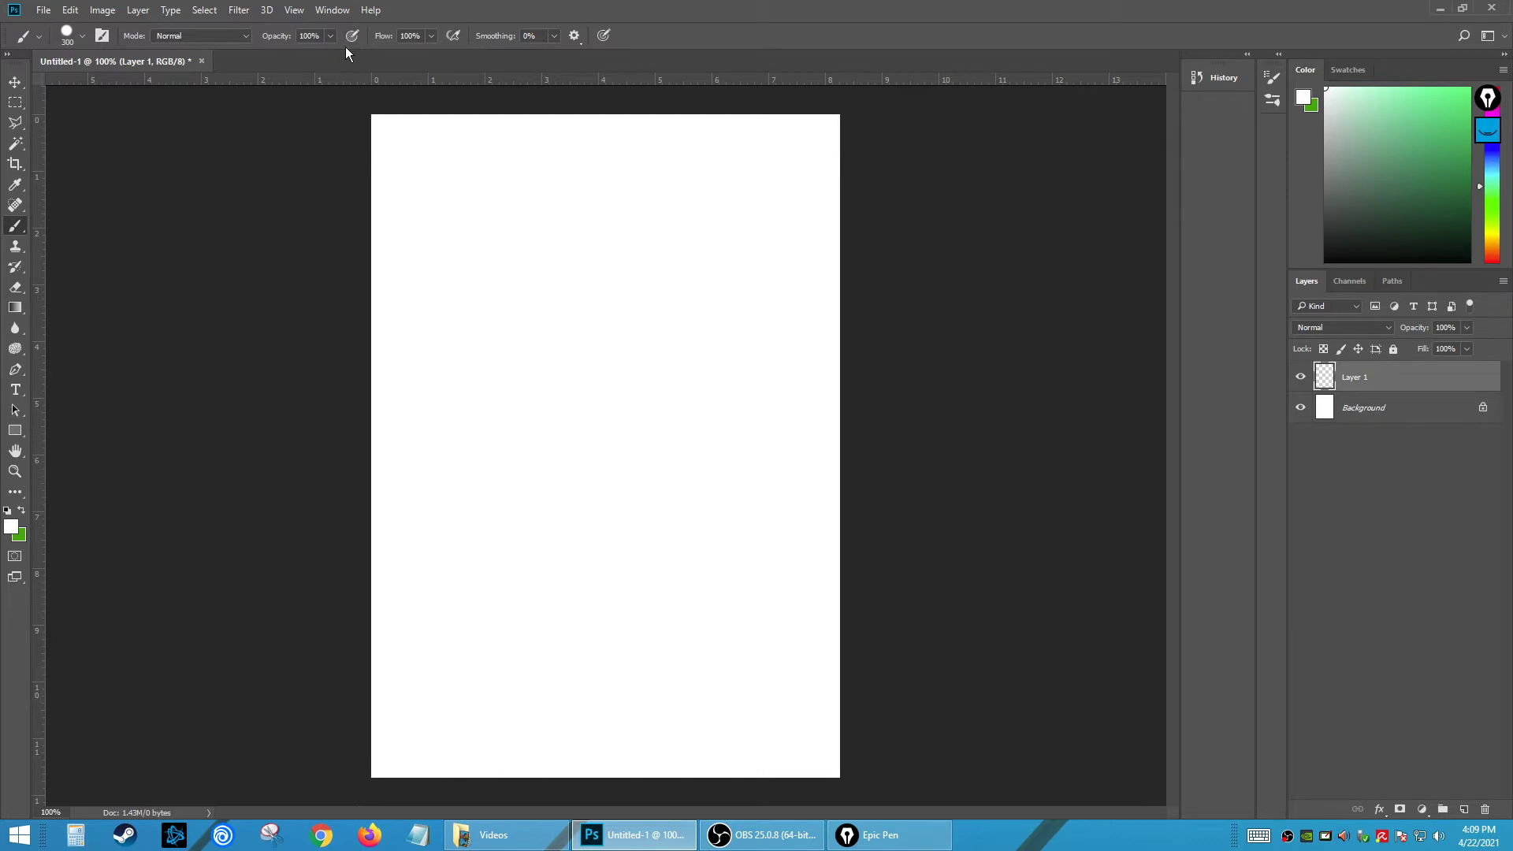
click(332, 9)
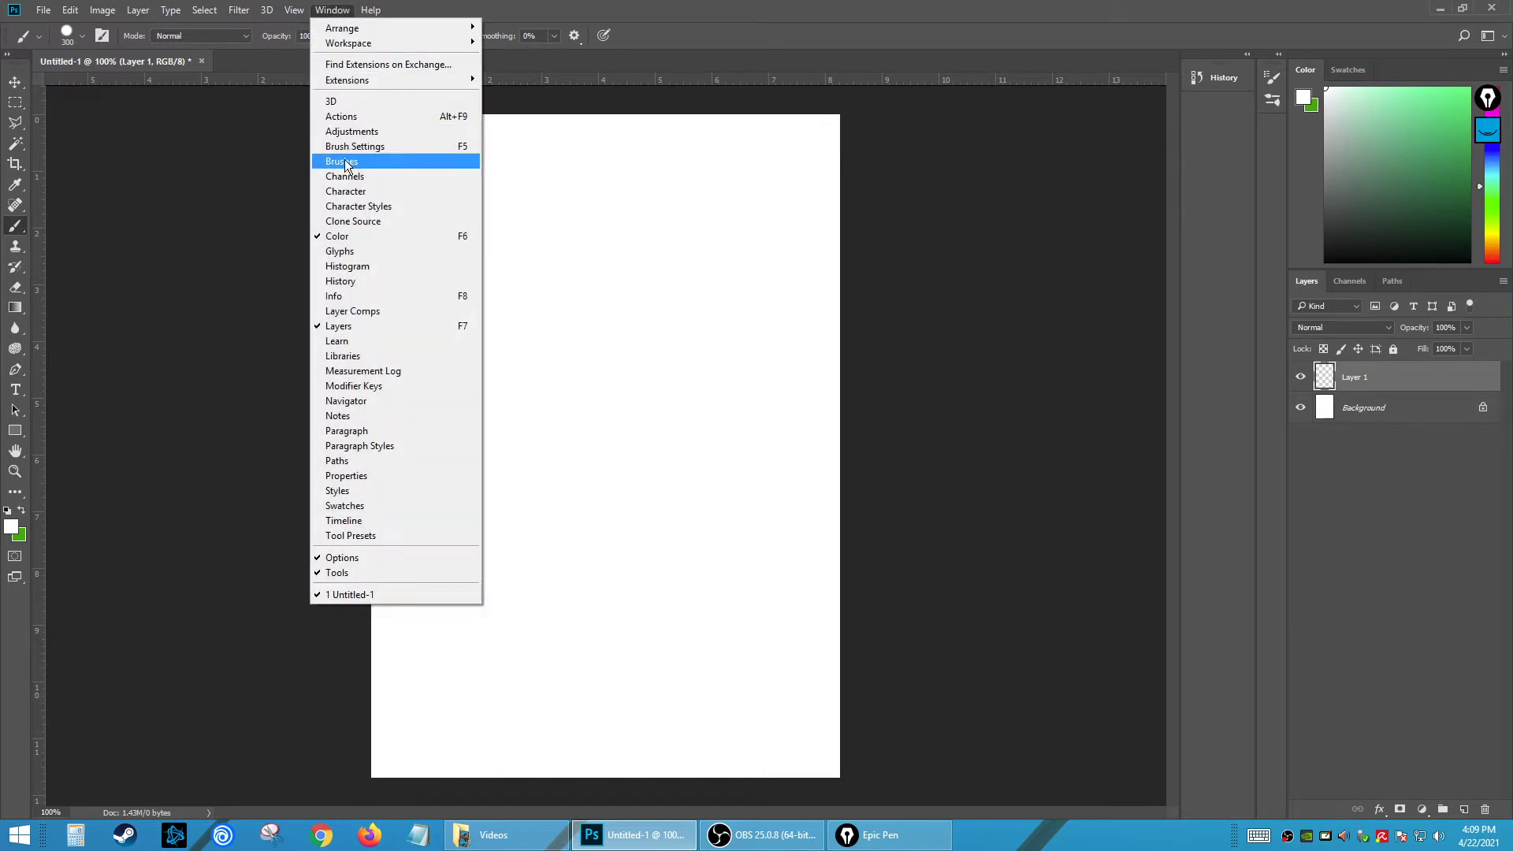
click(366, 147)
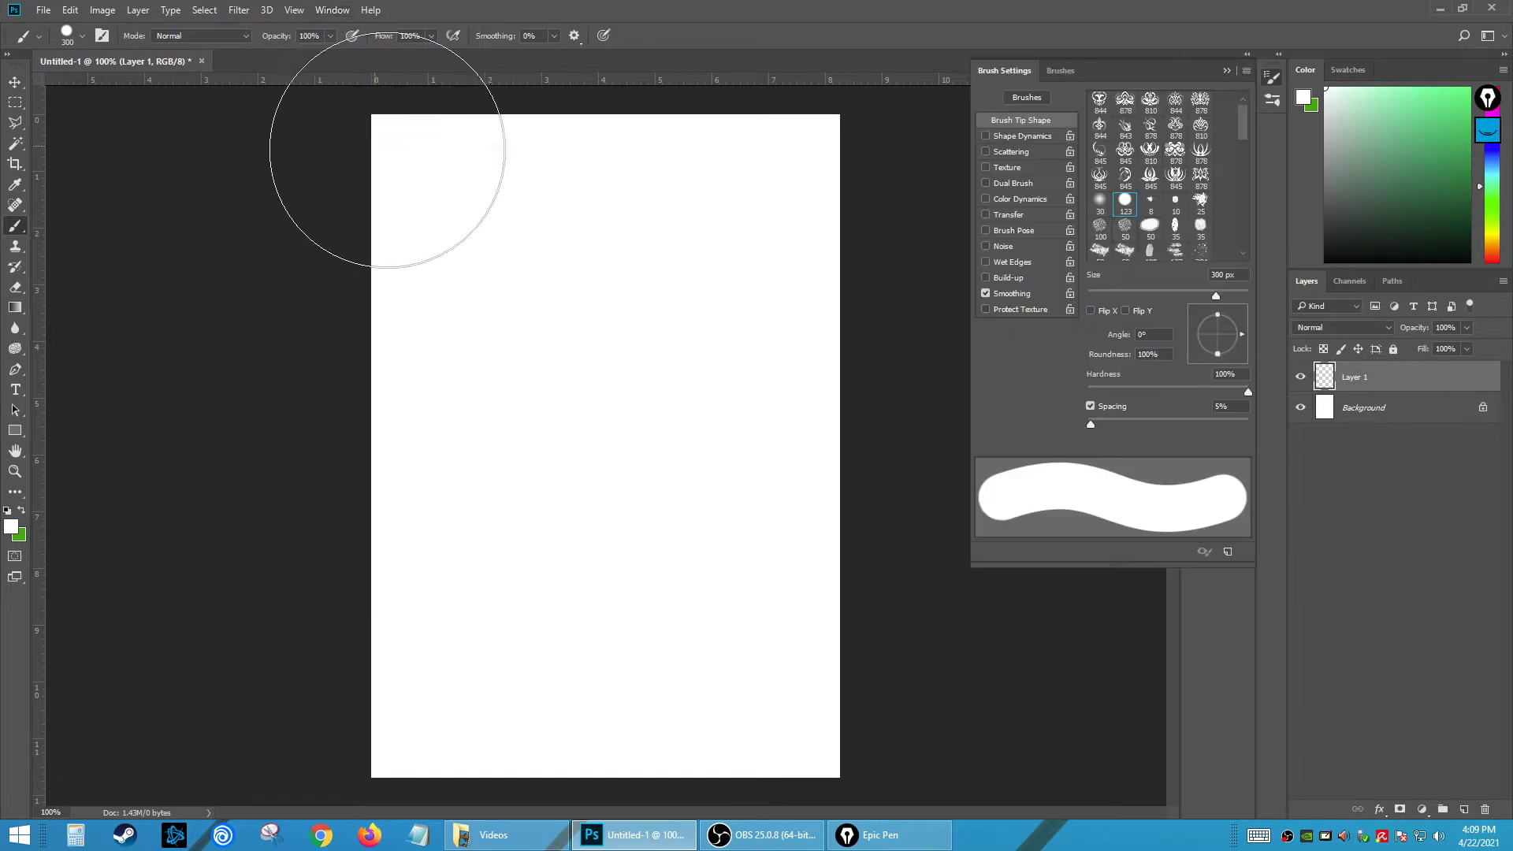
- Examine the brush settings and the list of brush presets in turn
click(1272, 78)
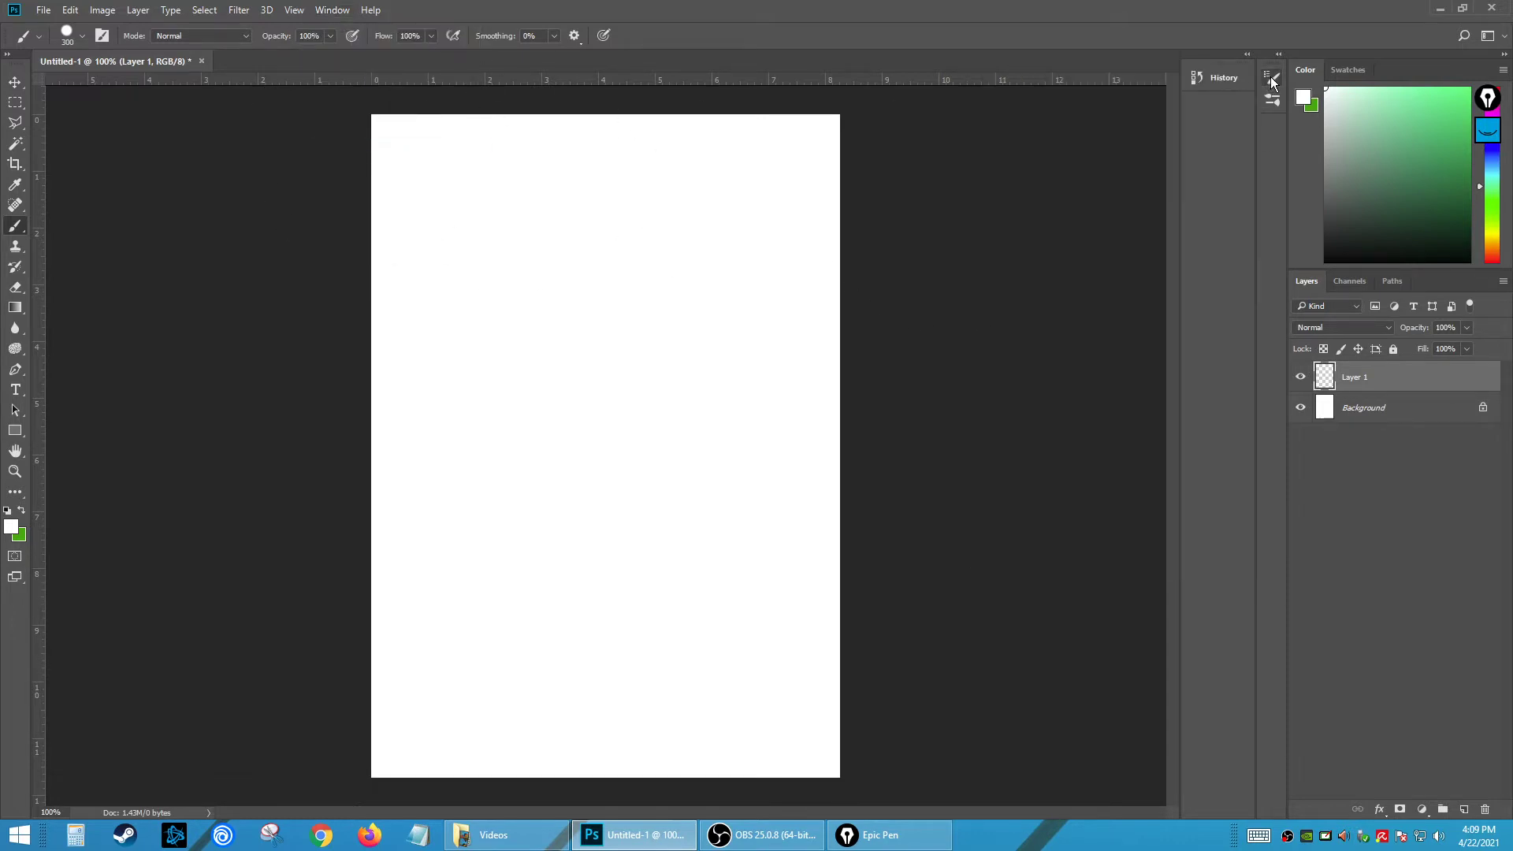
click(1272, 81)
click(1273, 81)
click(1273, 100)
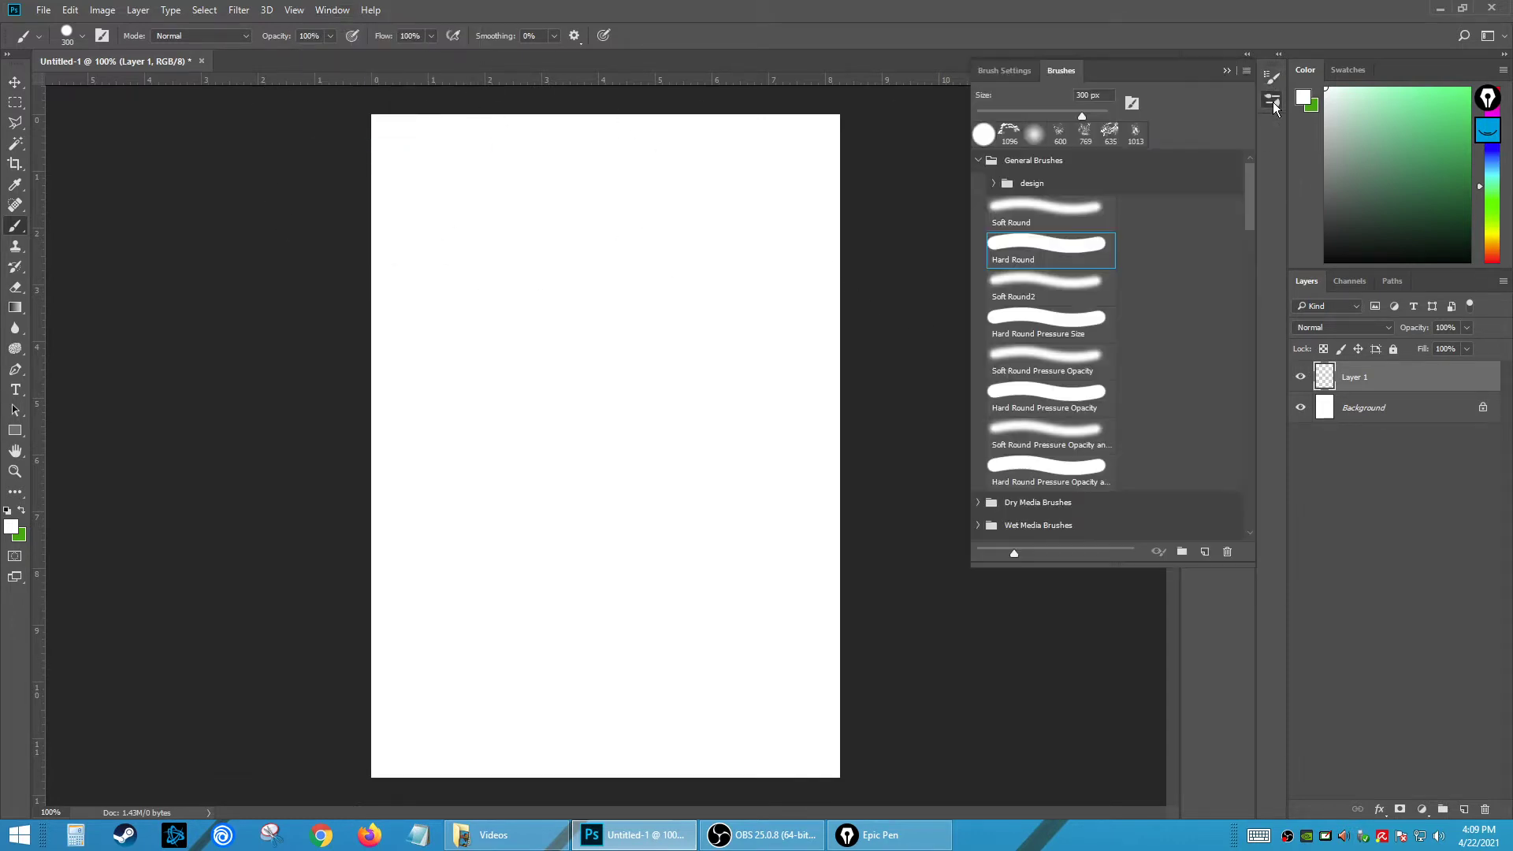
click(1273, 101)
click(1270, 78)
click(1271, 78)
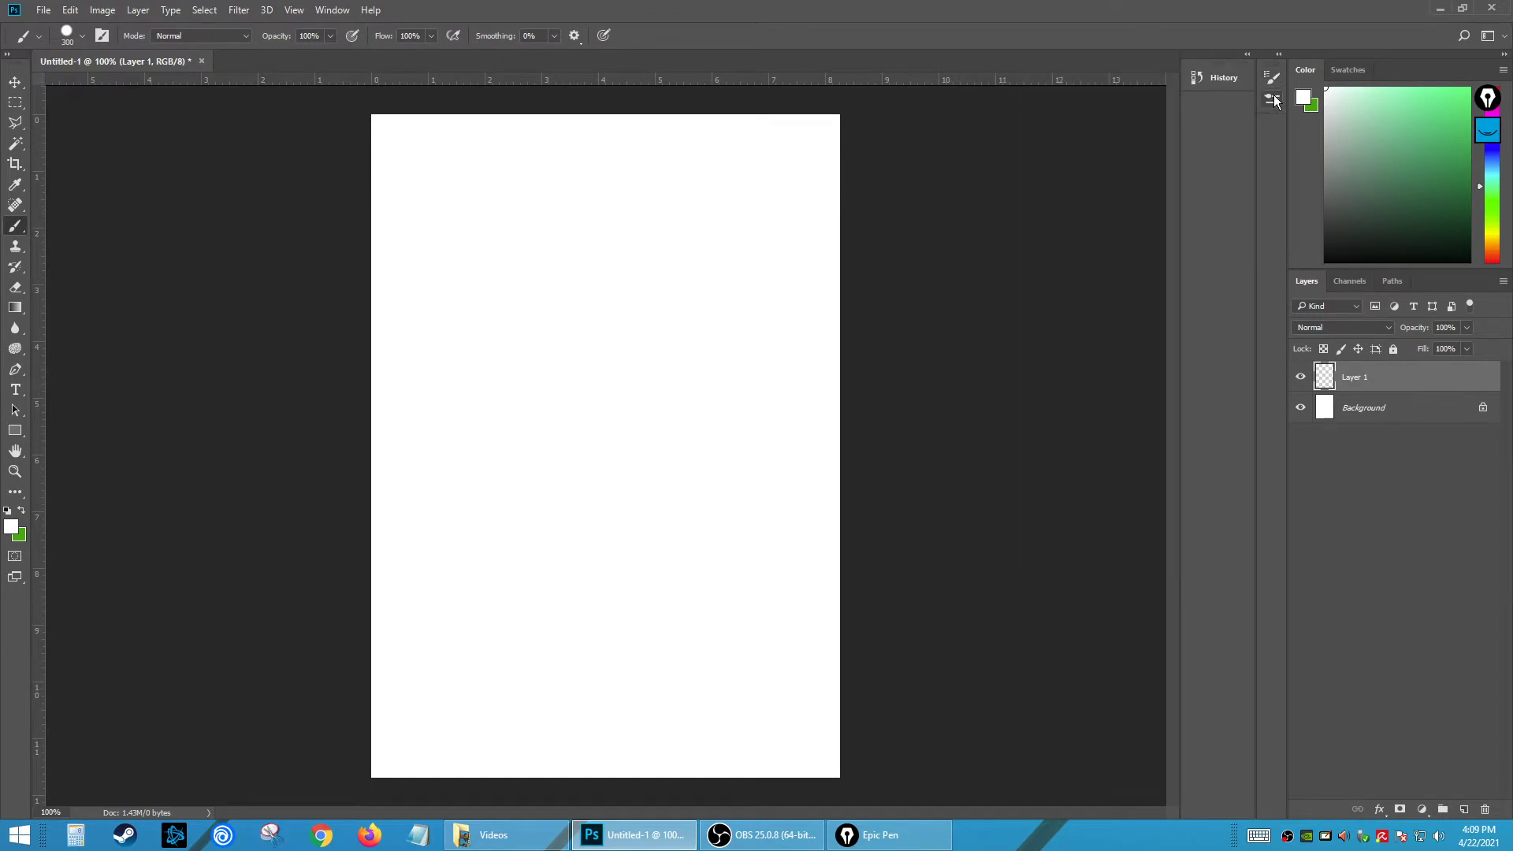
click(1271, 101)
click(1272, 101)
click(1270, 77)
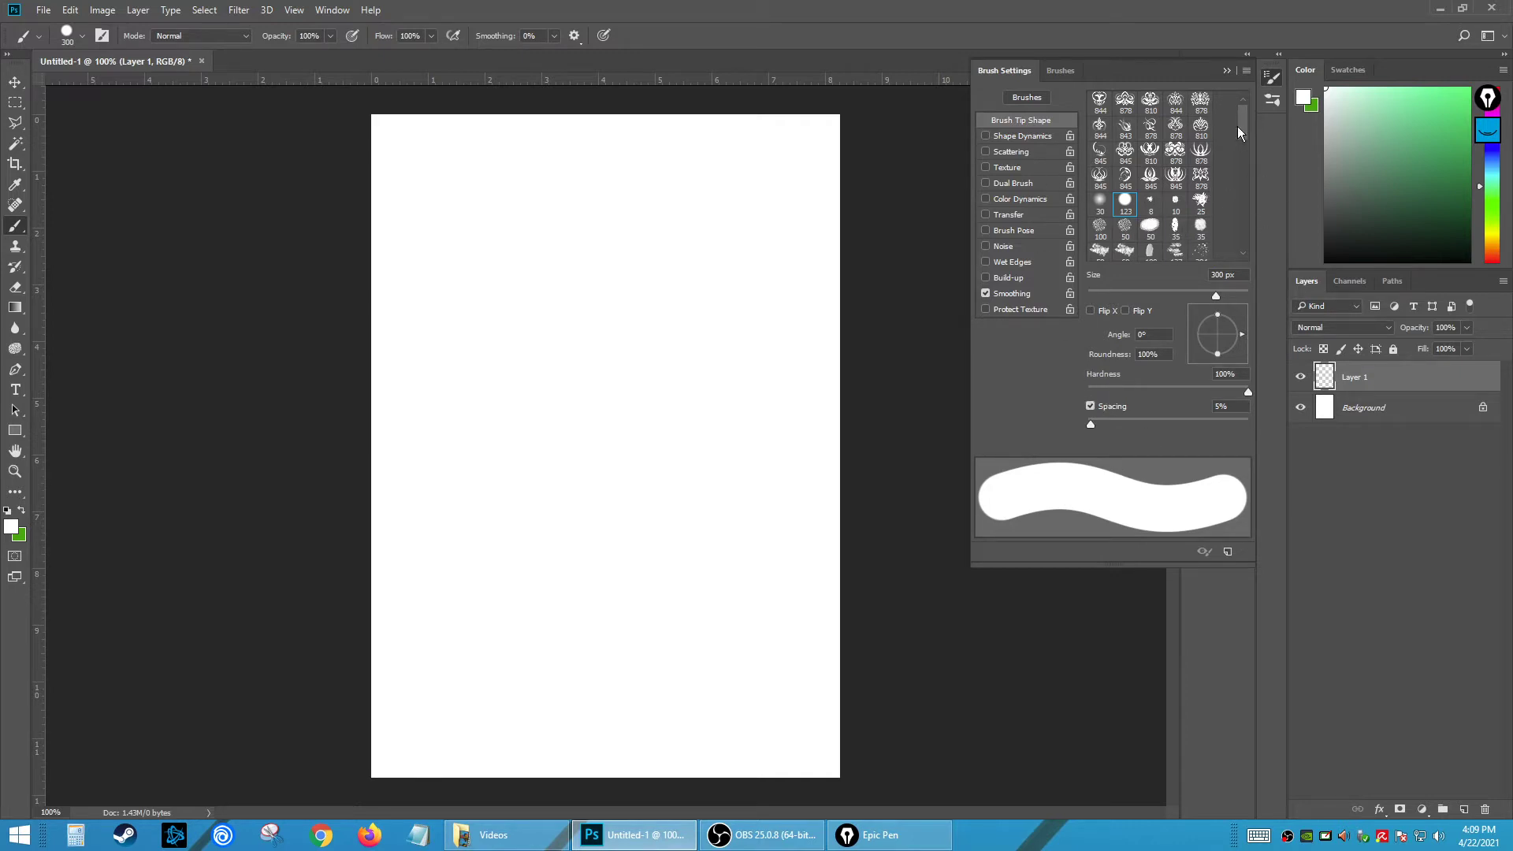
- Paint medium green dabs and curved strokes in the page's upper half with the 50 px oval brush tip
click(1150, 226)
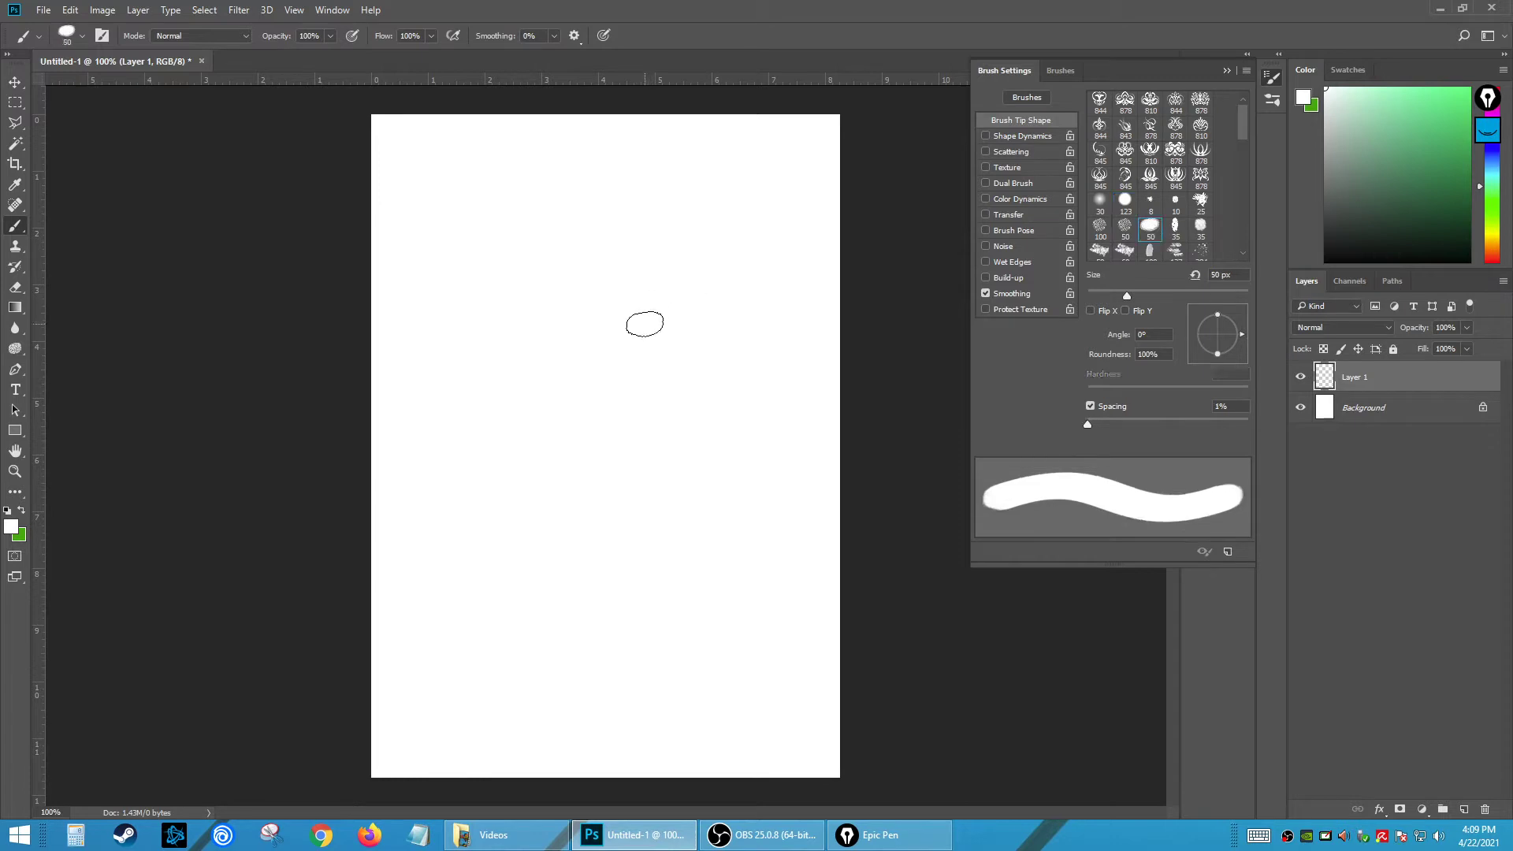
click(1321, 227)
click(1444, 140)
click(622, 288)
click(576, 352)
click(609, 371)
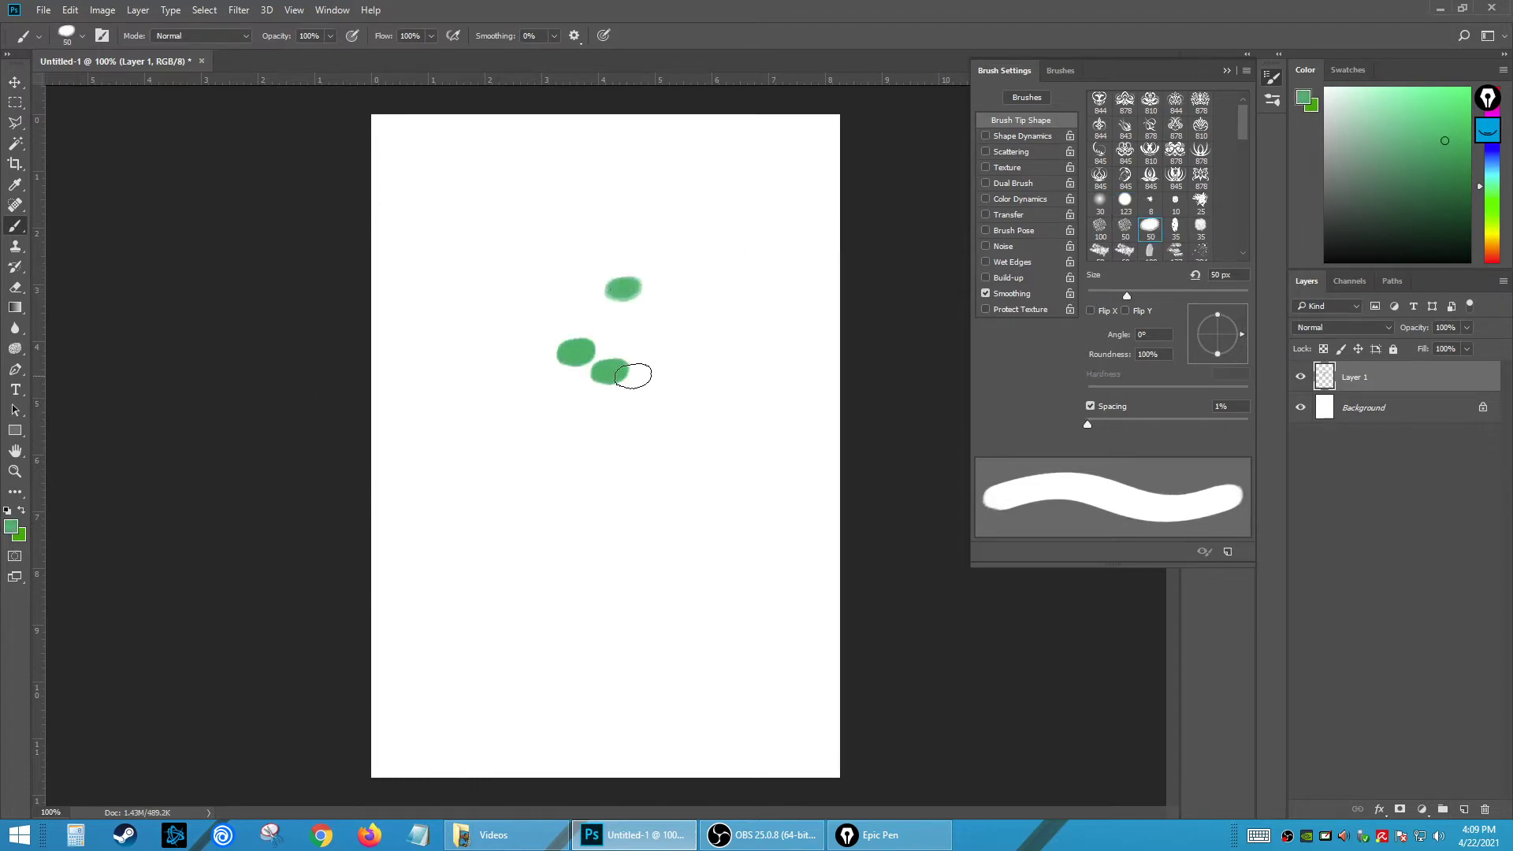
click(638, 374)
click(702, 316)
drag(703, 258, 557, 309)
mouse_move(494, 313)
mouse_down()
mouse_move(489, 347)
mouse_move(569, 426)
mouse_up()
click(611, 436)
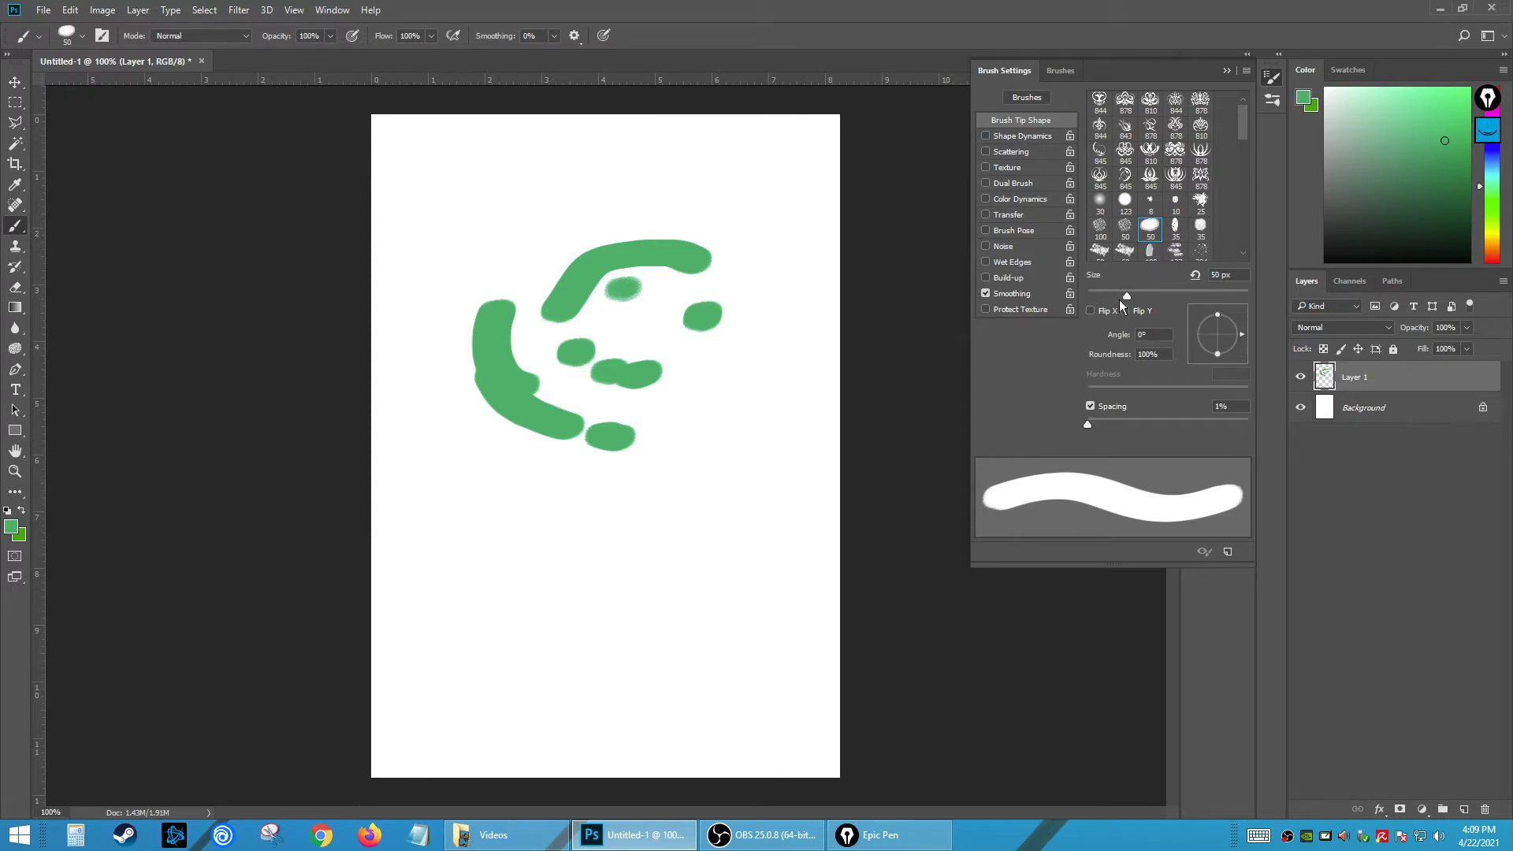
- Enable Scattering for the oval brush, set Scatter to 221% and paint scattered green strokes over most of the page
click(1009, 138)
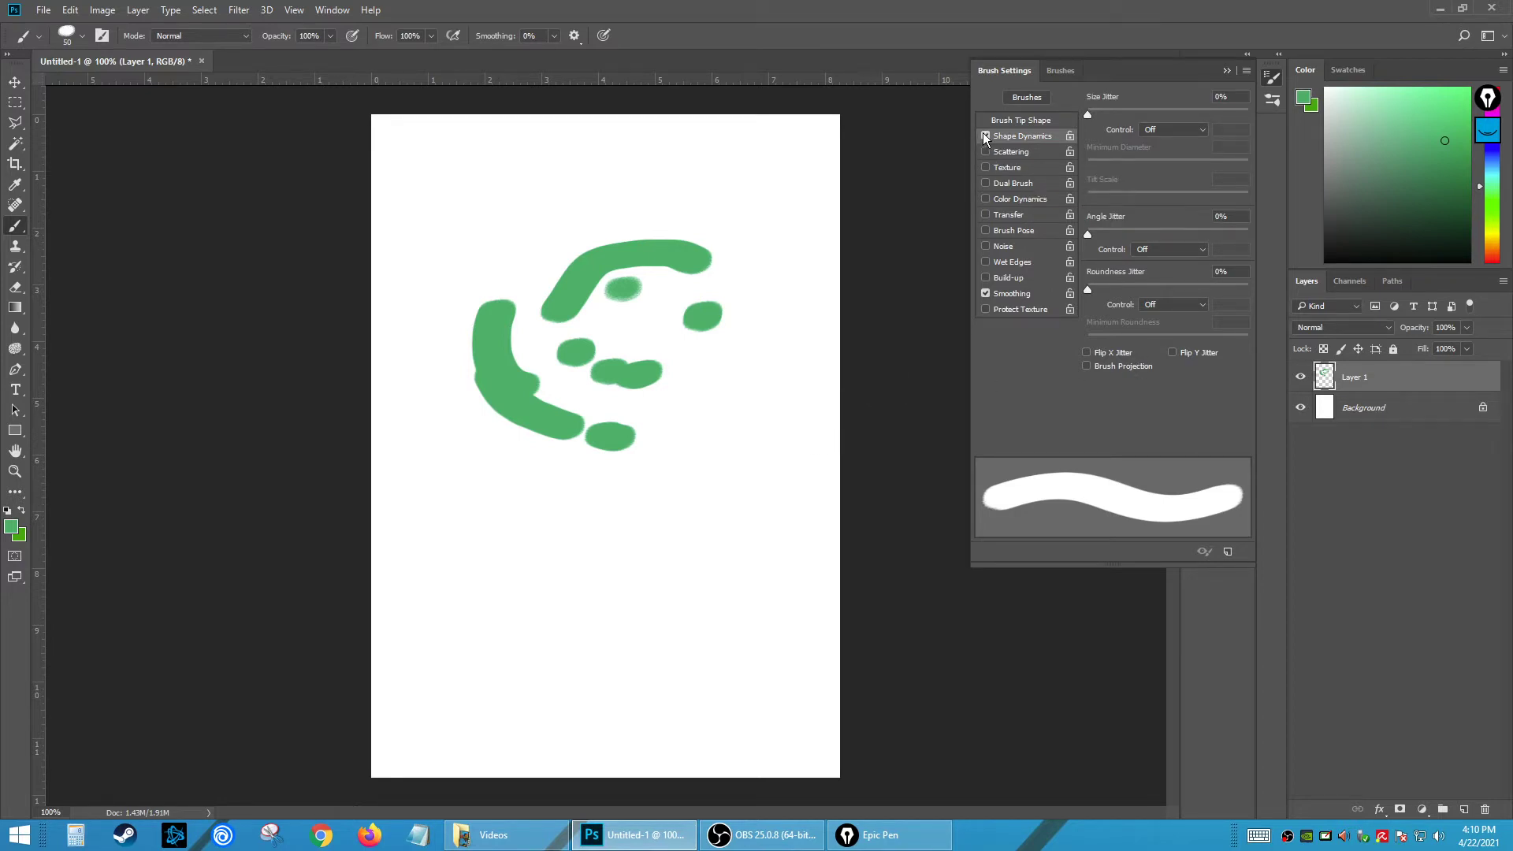
click(994, 155)
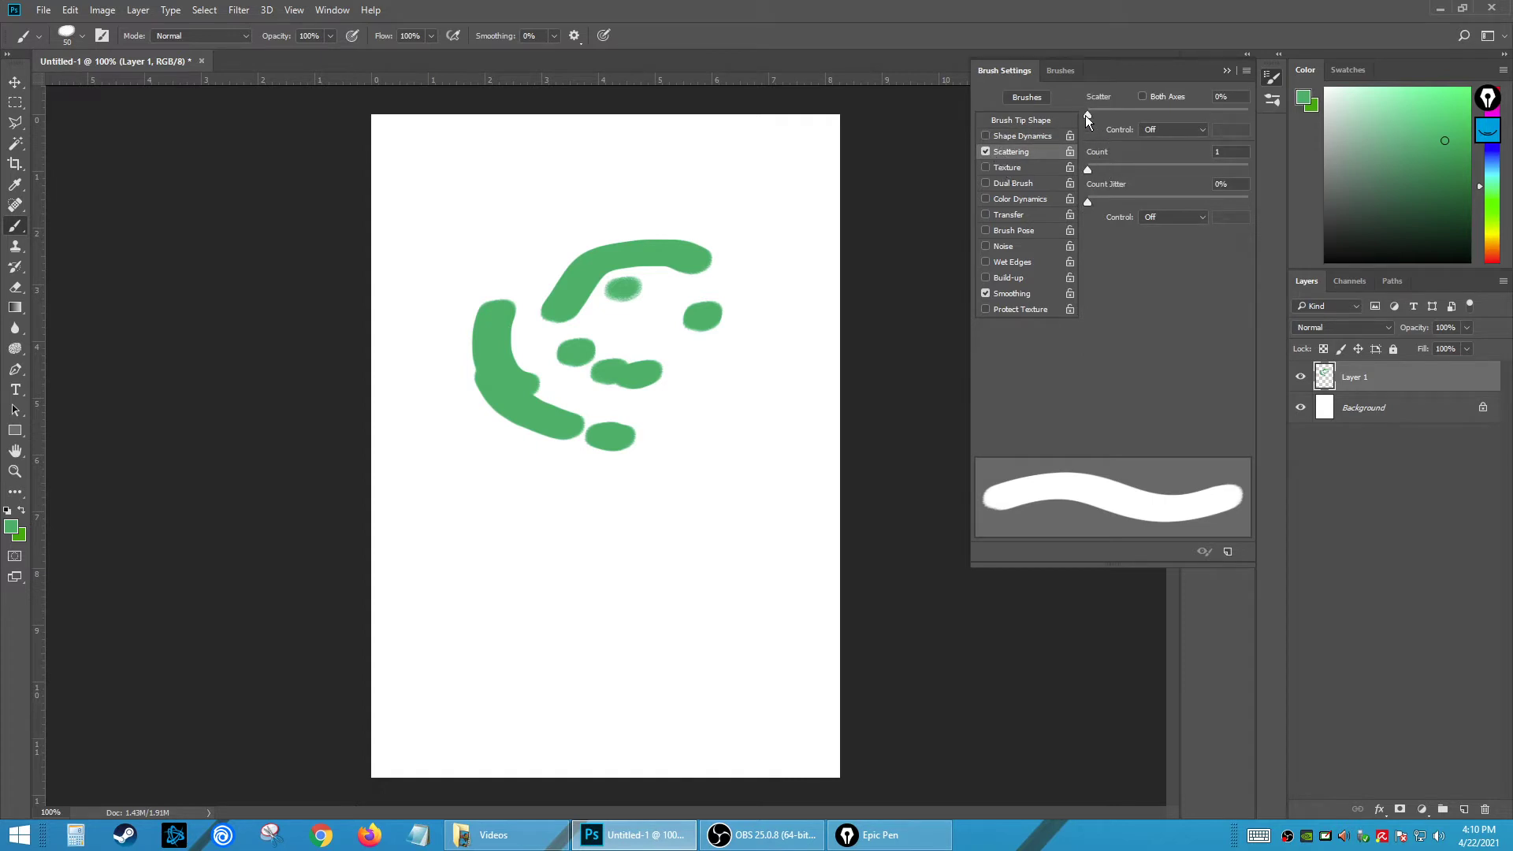
mouse_move(1087, 115)
mouse_down()
mouse_move(1145, 116)
mouse_move(1123, 117)
mouse_up()
mouse_move(752, 417)
mouse_down()
mouse_move(692, 500)
mouse_move(602, 545)
mouse_move(497, 523)
mouse_move(460, 420)
mouse_move(494, 323)
mouse_move(642, 269)
mouse_move(725, 292)
mouse_move(594, 421)
mouse_move(679, 508)
mouse_move(656, 655)
mouse_move(586, 681)
mouse_move(497, 649)
mouse_move(460, 607)
mouse_move(624, 655)
mouse_move(738, 657)
mouse_move(715, 516)
mouse_up()
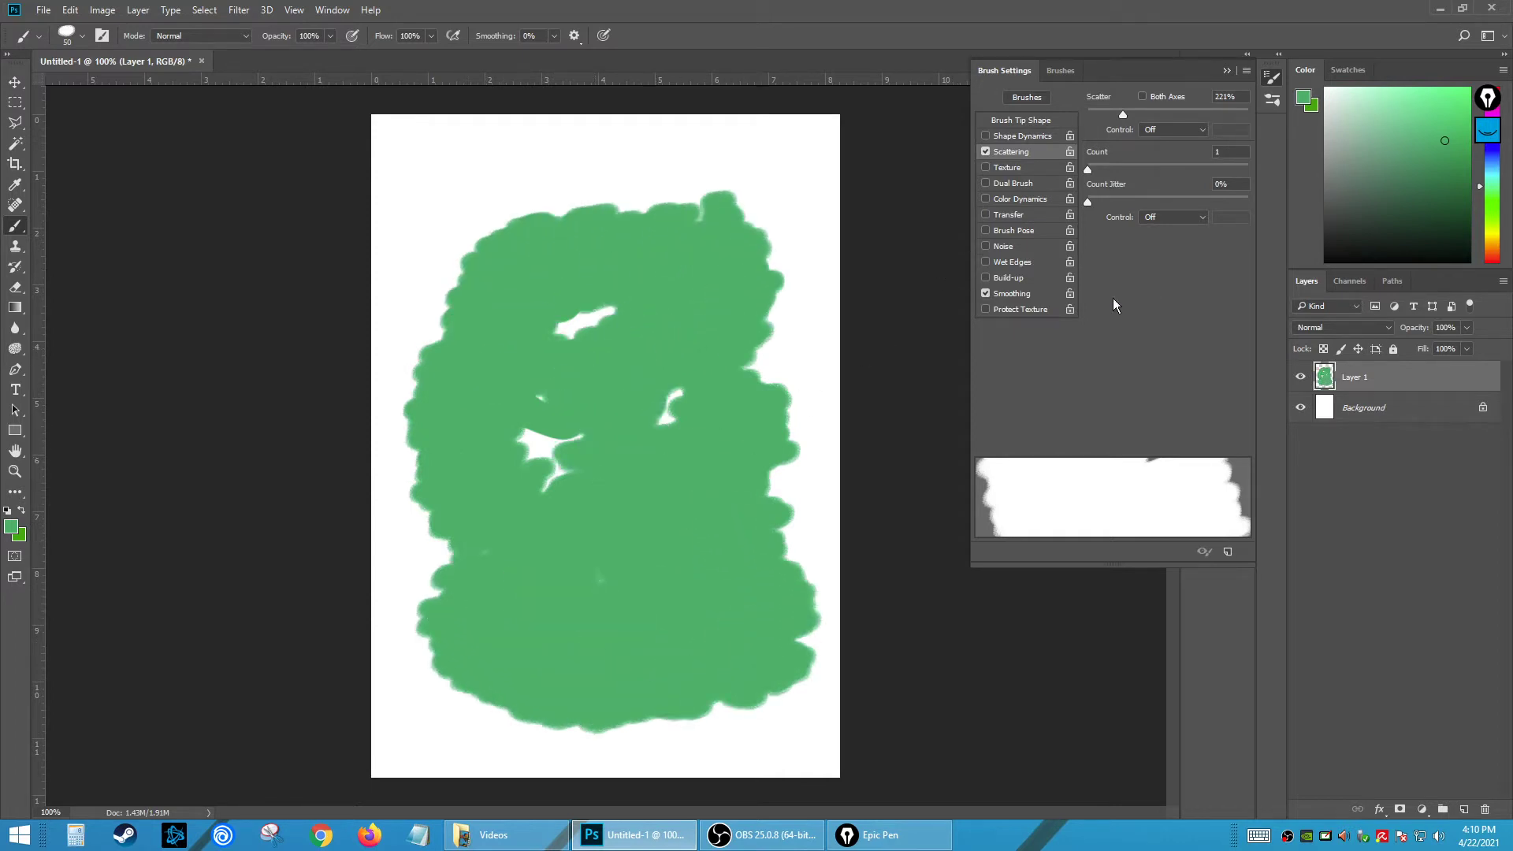
- Reset Scatter to 0% and turn off both Scattering and Shape Dynamics for the brush
drag(1116, 117, 1047, 117)
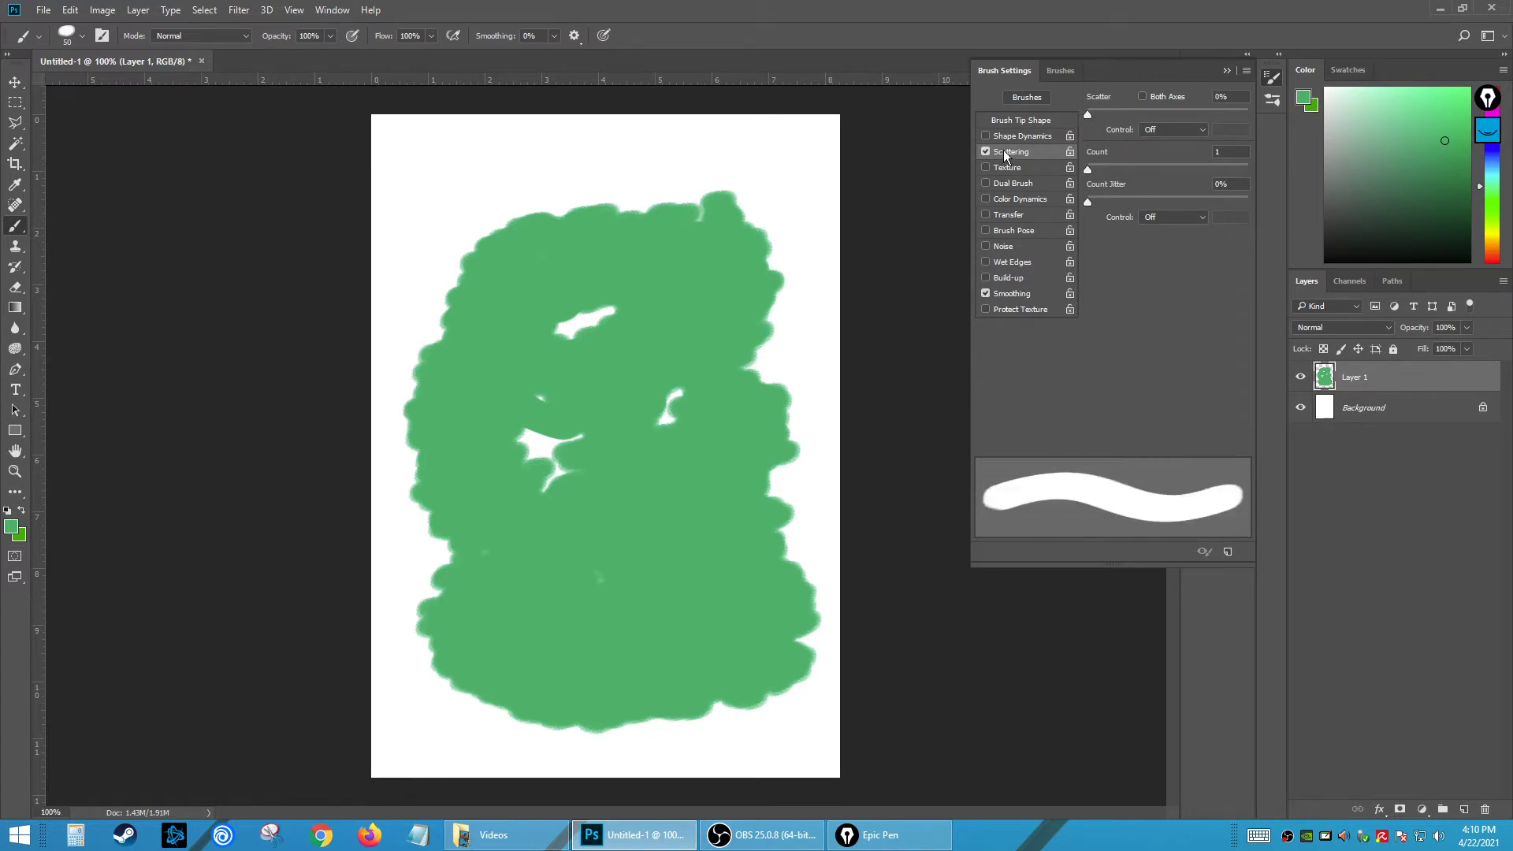
click(1018, 137)
click(994, 150)
click(1000, 137)
click(985, 152)
click(987, 136)
click(989, 136)
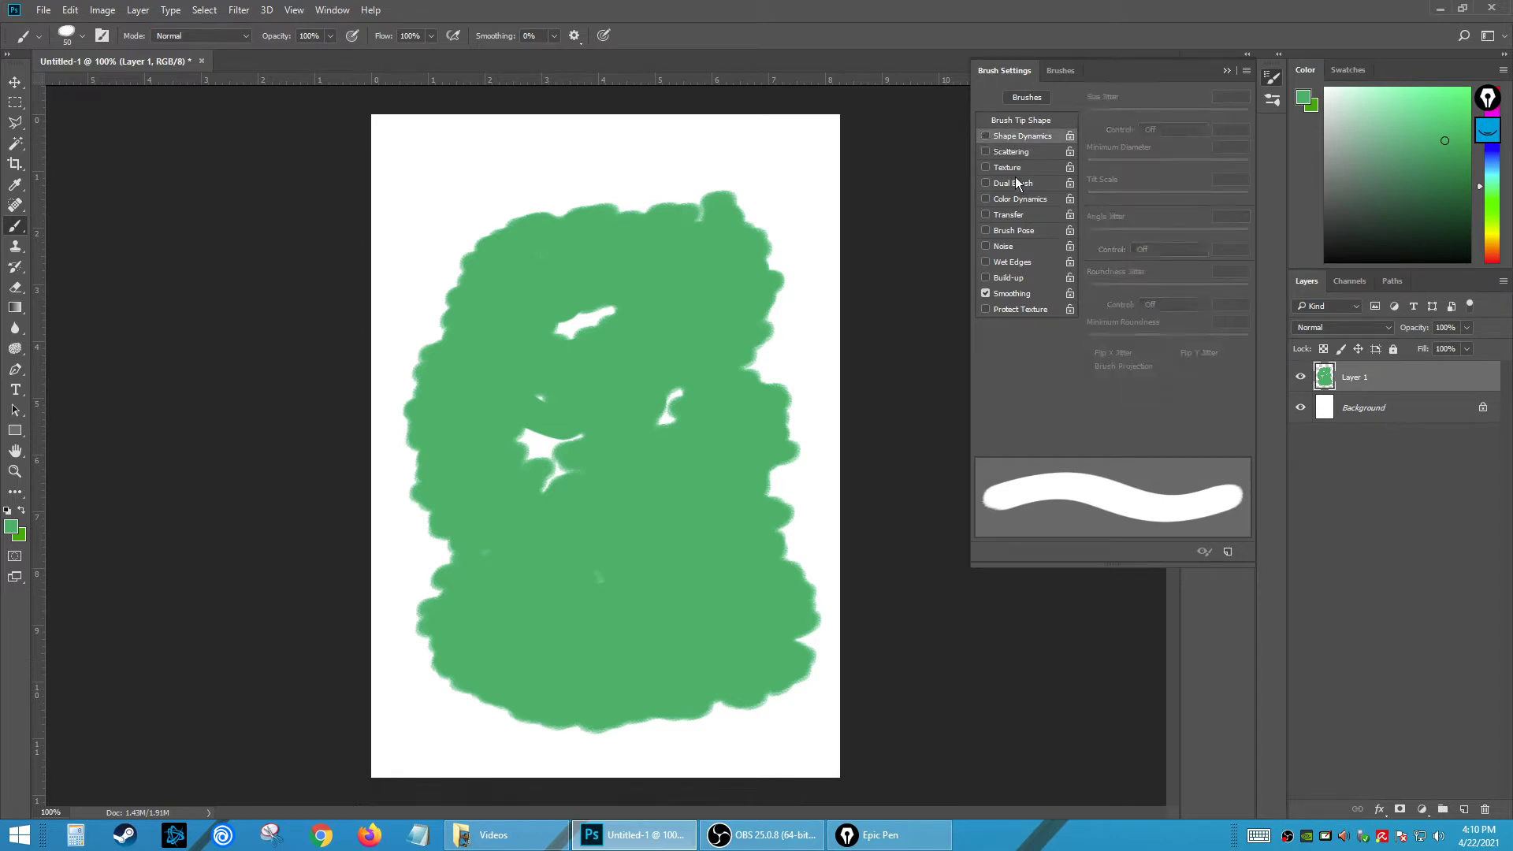
- Rotate the oval brush tip to -86° and paint green strokes along the sides of the painted area
click(1024, 120)
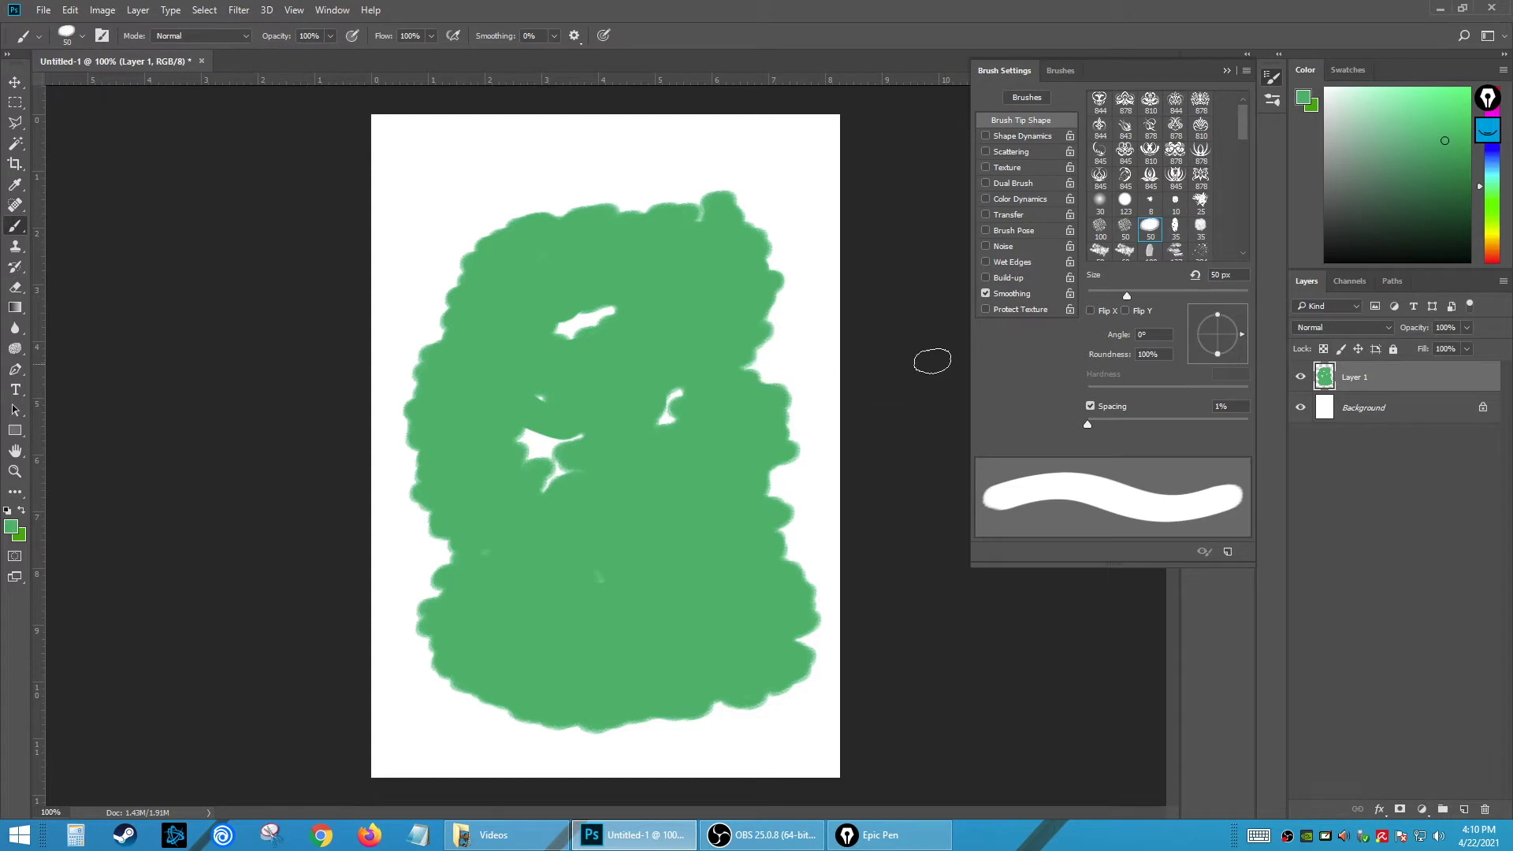
mouse_move(1239, 339)
mouse_down()
mouse_move(1231, 358)
mouse_move(1246, 324)
mouse_move(1220, 365)
mouse_up()
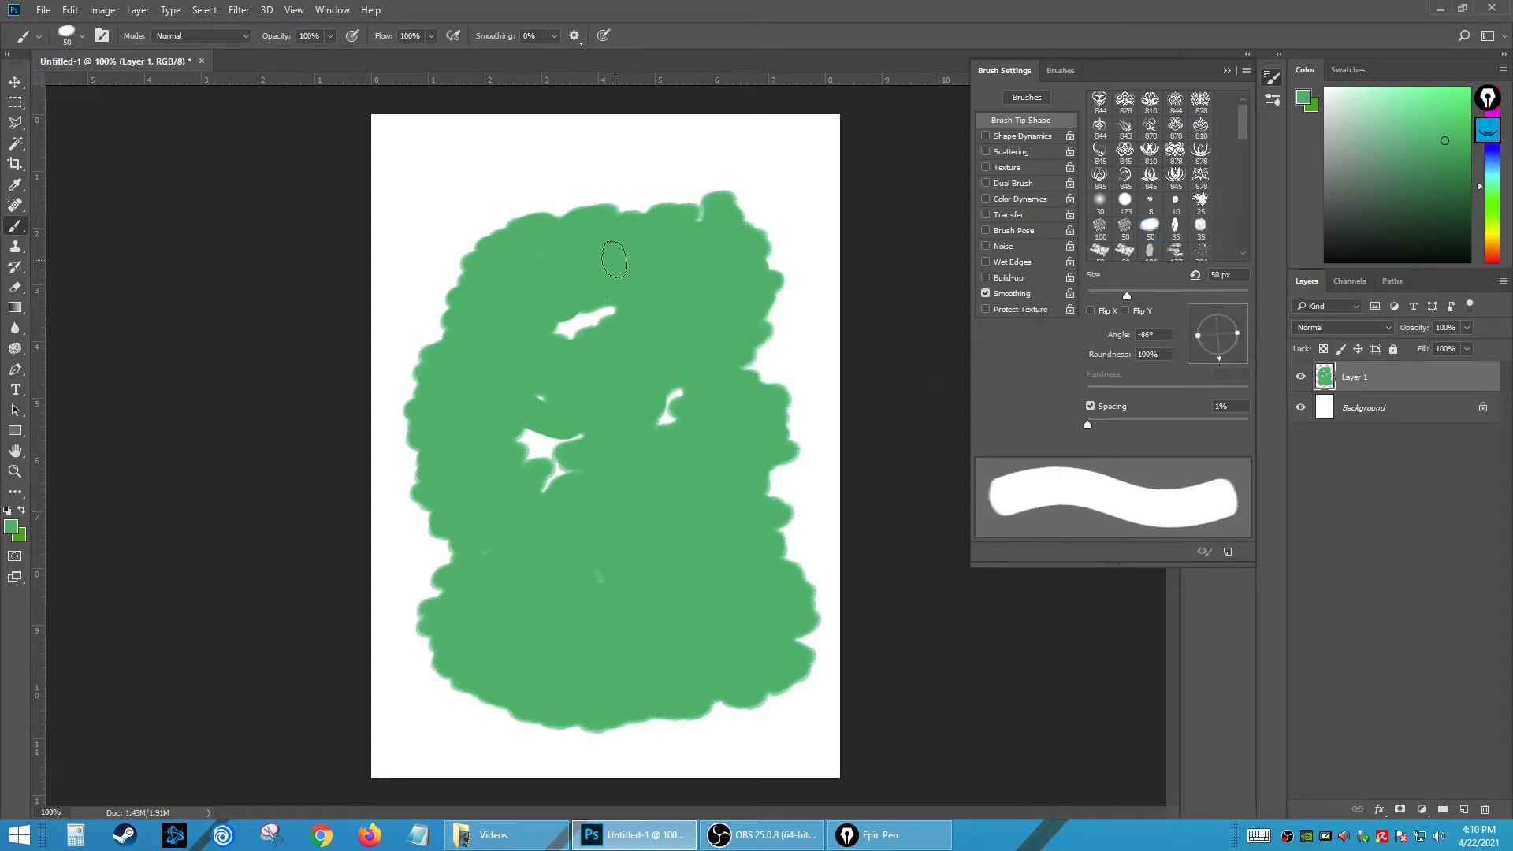
mouse_move(612, 247)
mouse_down()
mouse_move(569, 203)
mouse_move(521, 239)
mouse_move(457, 212)
mouse_move(431, 230)
mouse_move(399, 420)
mouse_move(453, 564)
mouse_up()
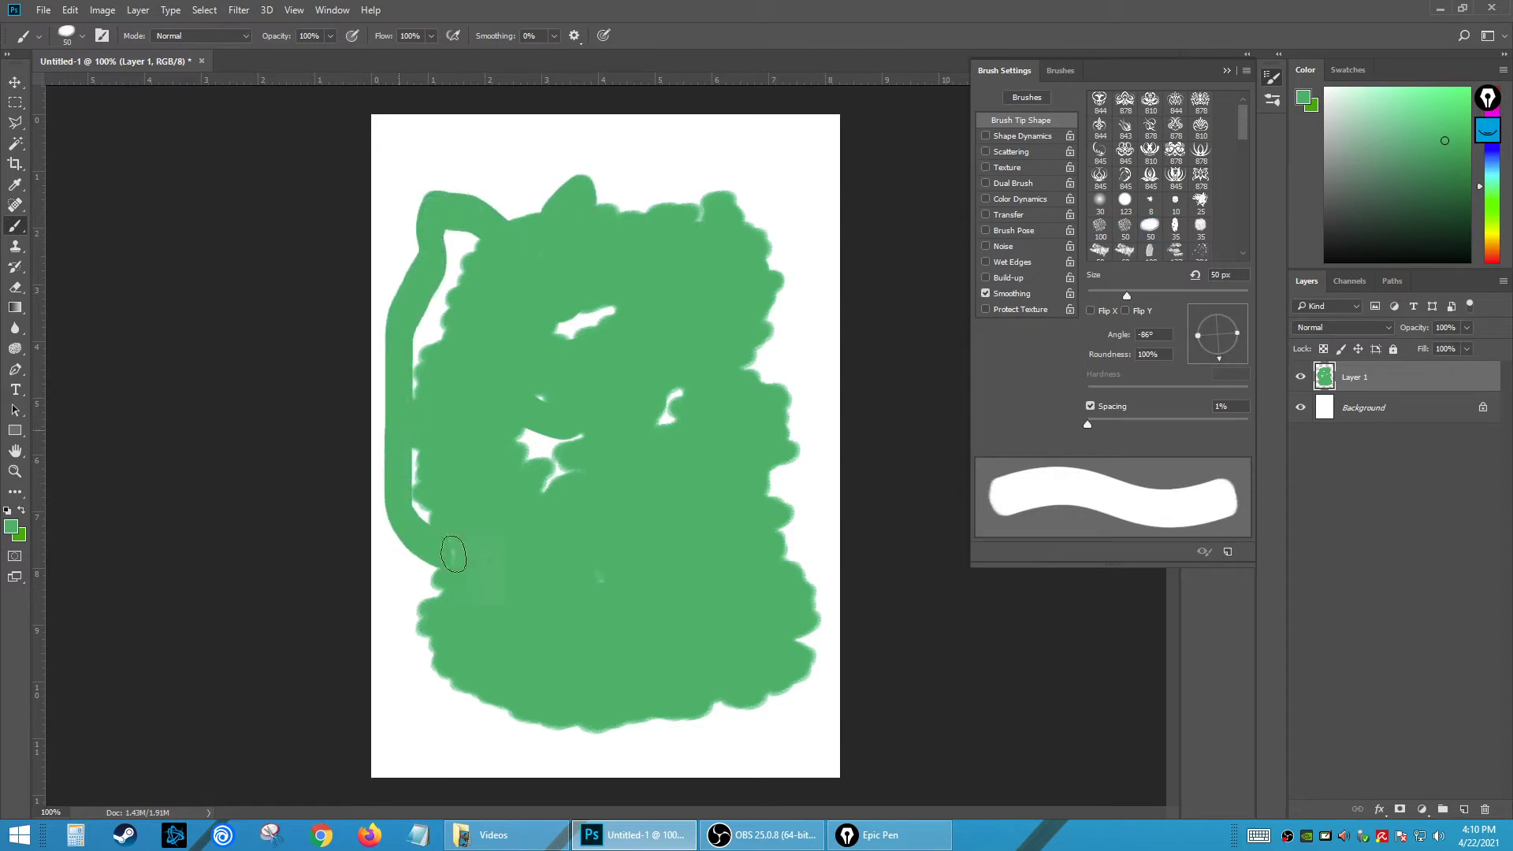
mouse_move(676, 406)
mouse_down()
mouse_move(780, 225)
mouse_move(720, 170)
mouse_up()
- Rotate the oval brush tip to 13° and paint green strokes along the top, bottom and right edges of the painted area
drag(1235, 356, 1251, 325)
mouse_move(641, 176)
mouse_down()
mouse_move(636, 196)
mouse_move(677, 216)
mouse_up()
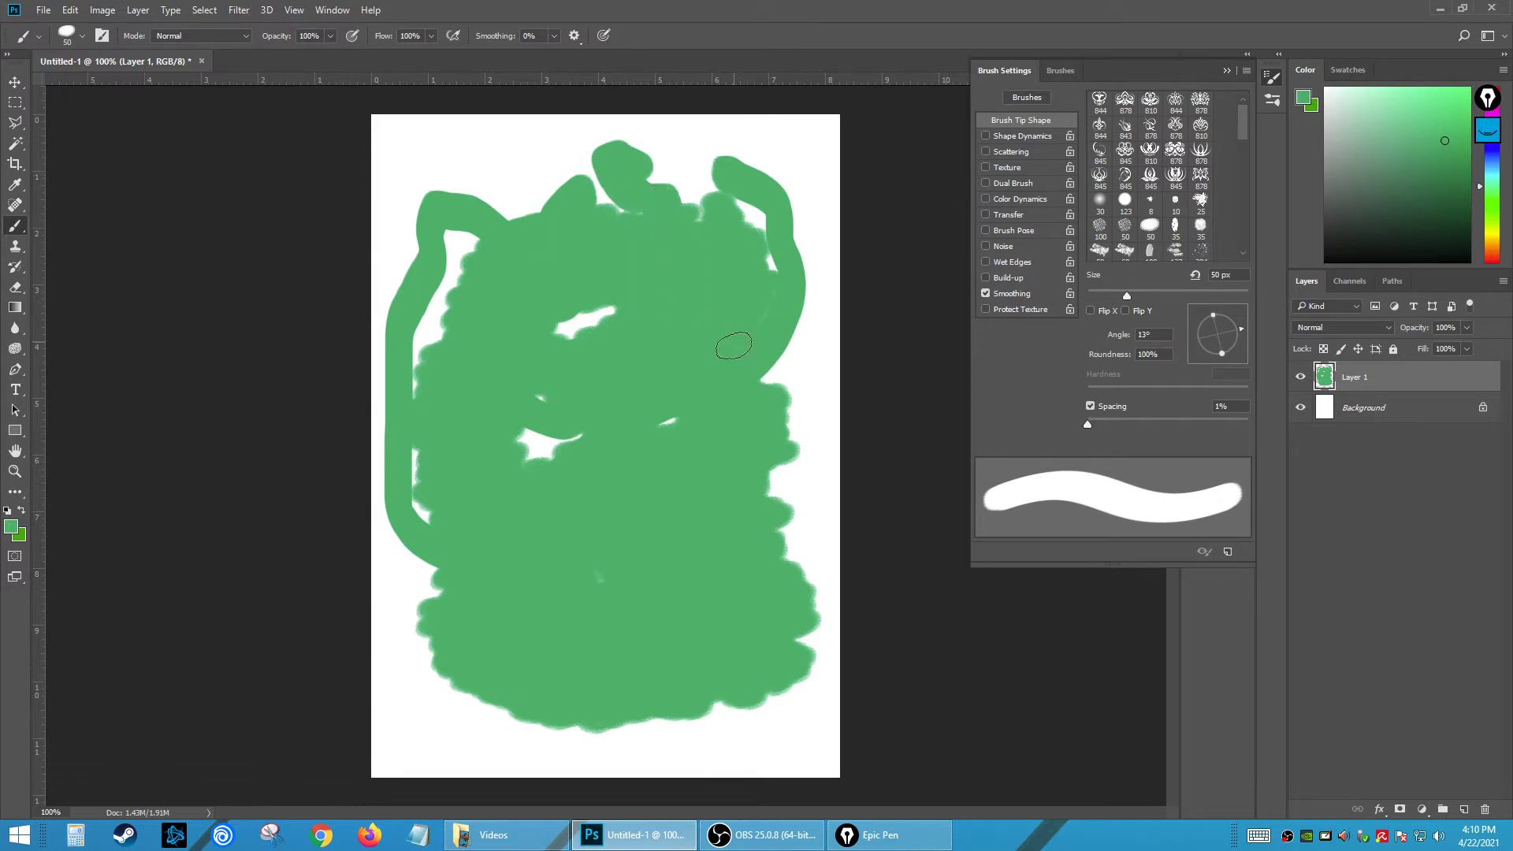
mouse_move(719, 665)
mouse_down()
mouse_move(583, 733)
mouse_move(512, 713)
mouse_up()
mouse_move(752, 509)
mouse_down()
mouse_move(799, 452)
mouse_move(784, 349)
mouse_up()
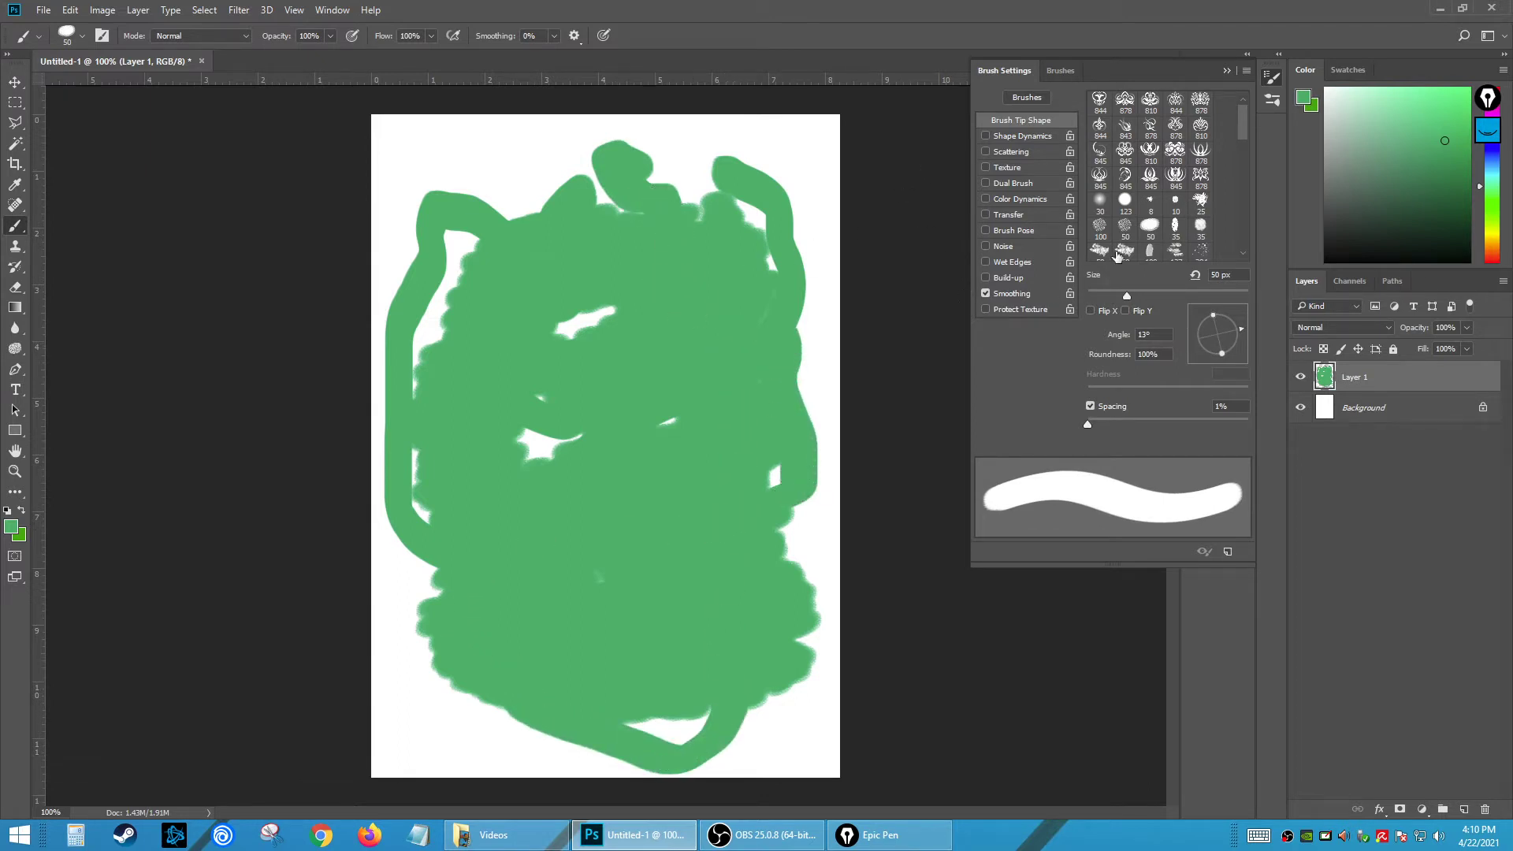
- Choose the 845 px floral ornament tip, set a near-black colour and 200 px size, and stamp it once in the page's upper half
click(1174, 178)
mouse_move(1373, 232)
mouse_down()
mouse_move(1388, 193)
mouse_move(1295, 215)
mouse_move(1287, 239)
mouse_up()
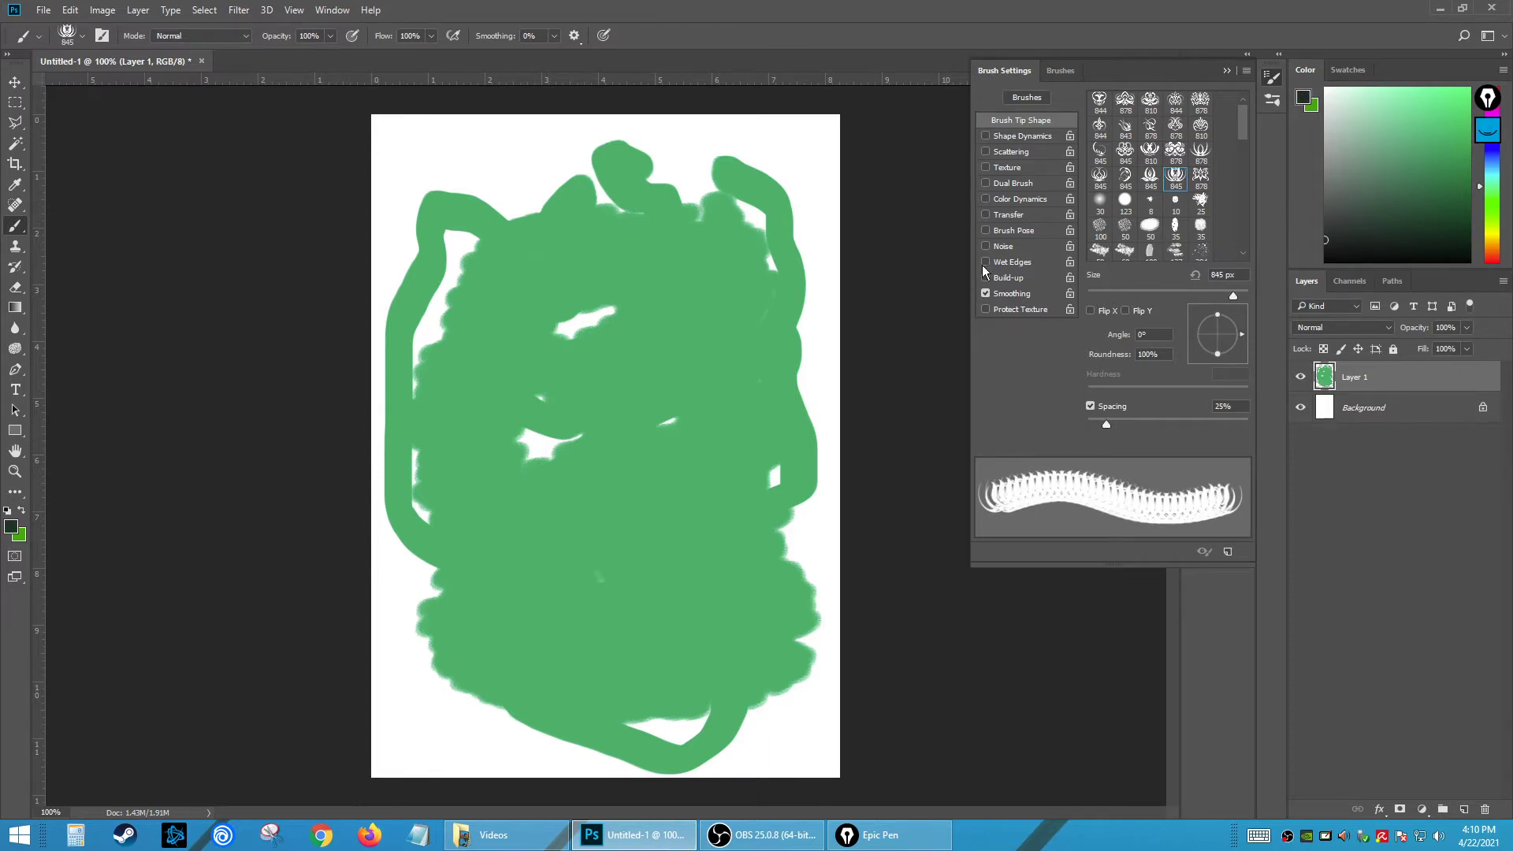
key(bracketleft)
key(bracketleft)
key(bracketleft)
key(bracketleft)
key(bracketleft)
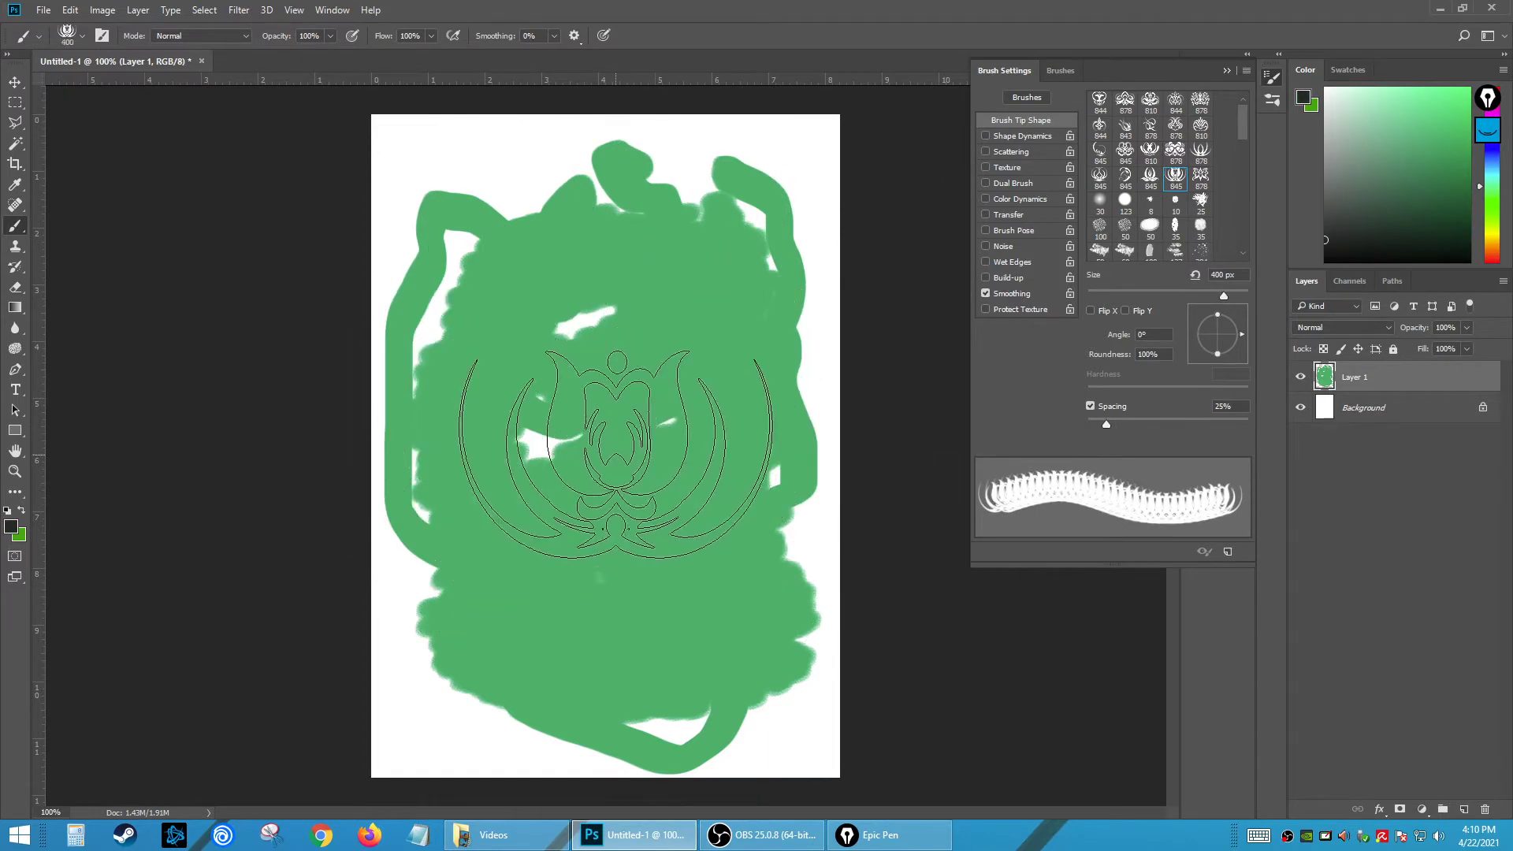
key(bracketleft)
key(bracketleft)
click(670, 317)
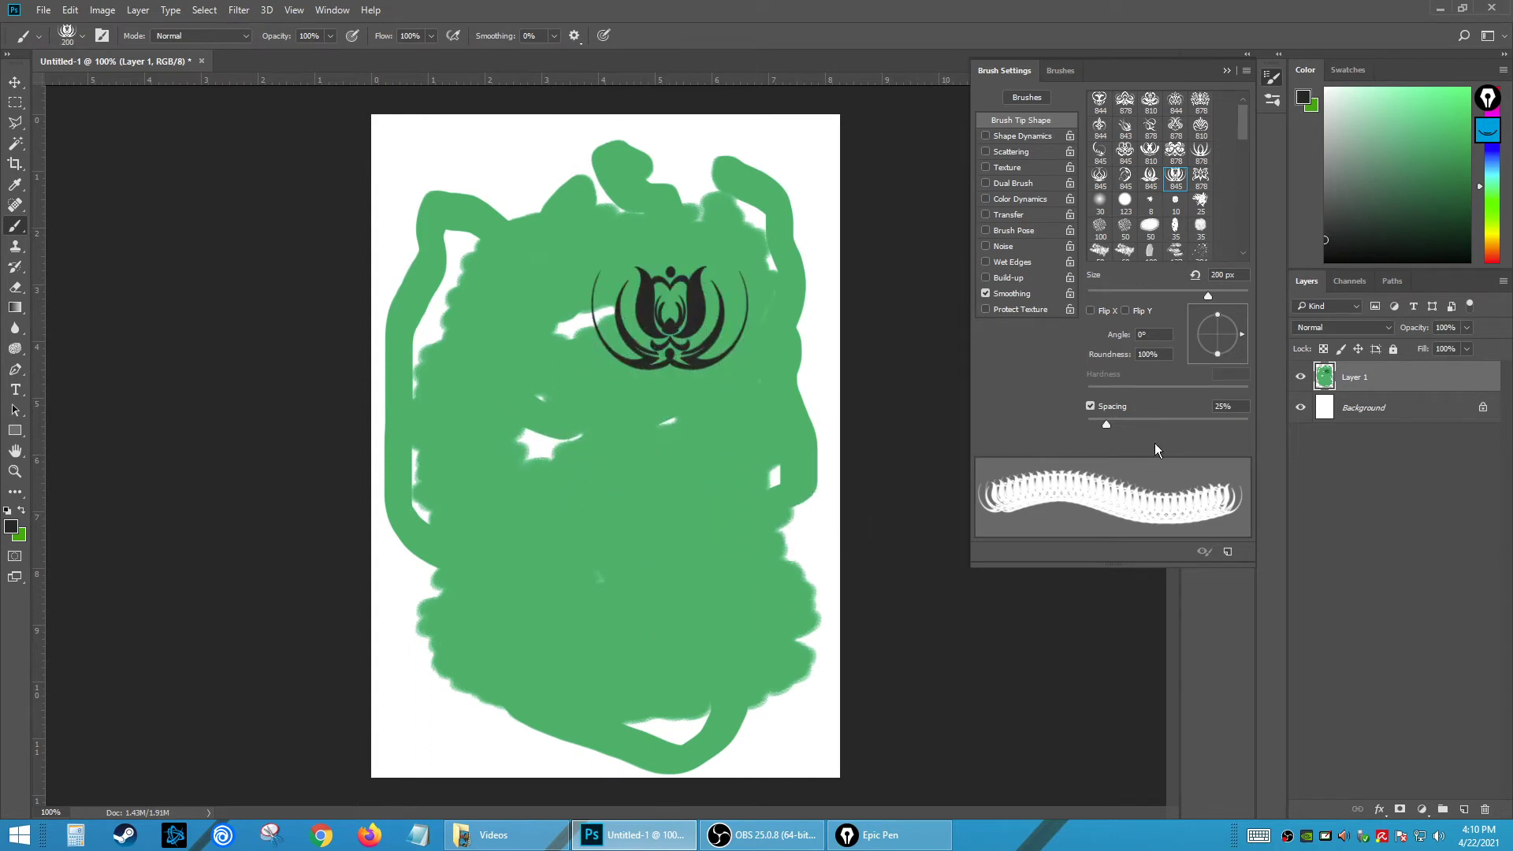
- Stamp the ornament once with the tip angled at -45° and twice with it angled at -115°
drag(1233, 344, 1240, 349)
click(662, 500)
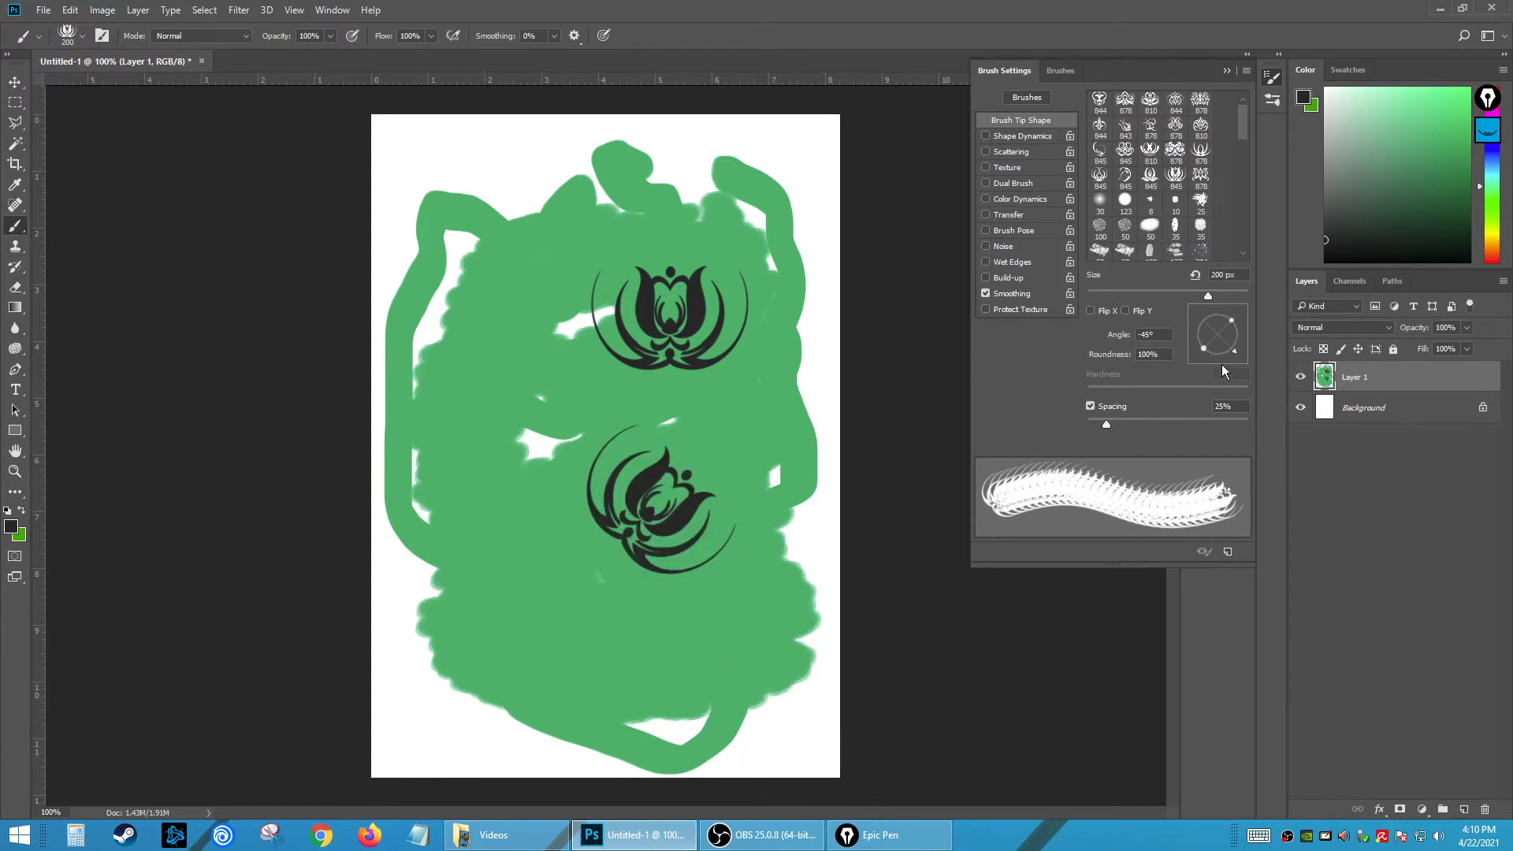
drag(1234, 350, 1206, 358)
click(532, 630)
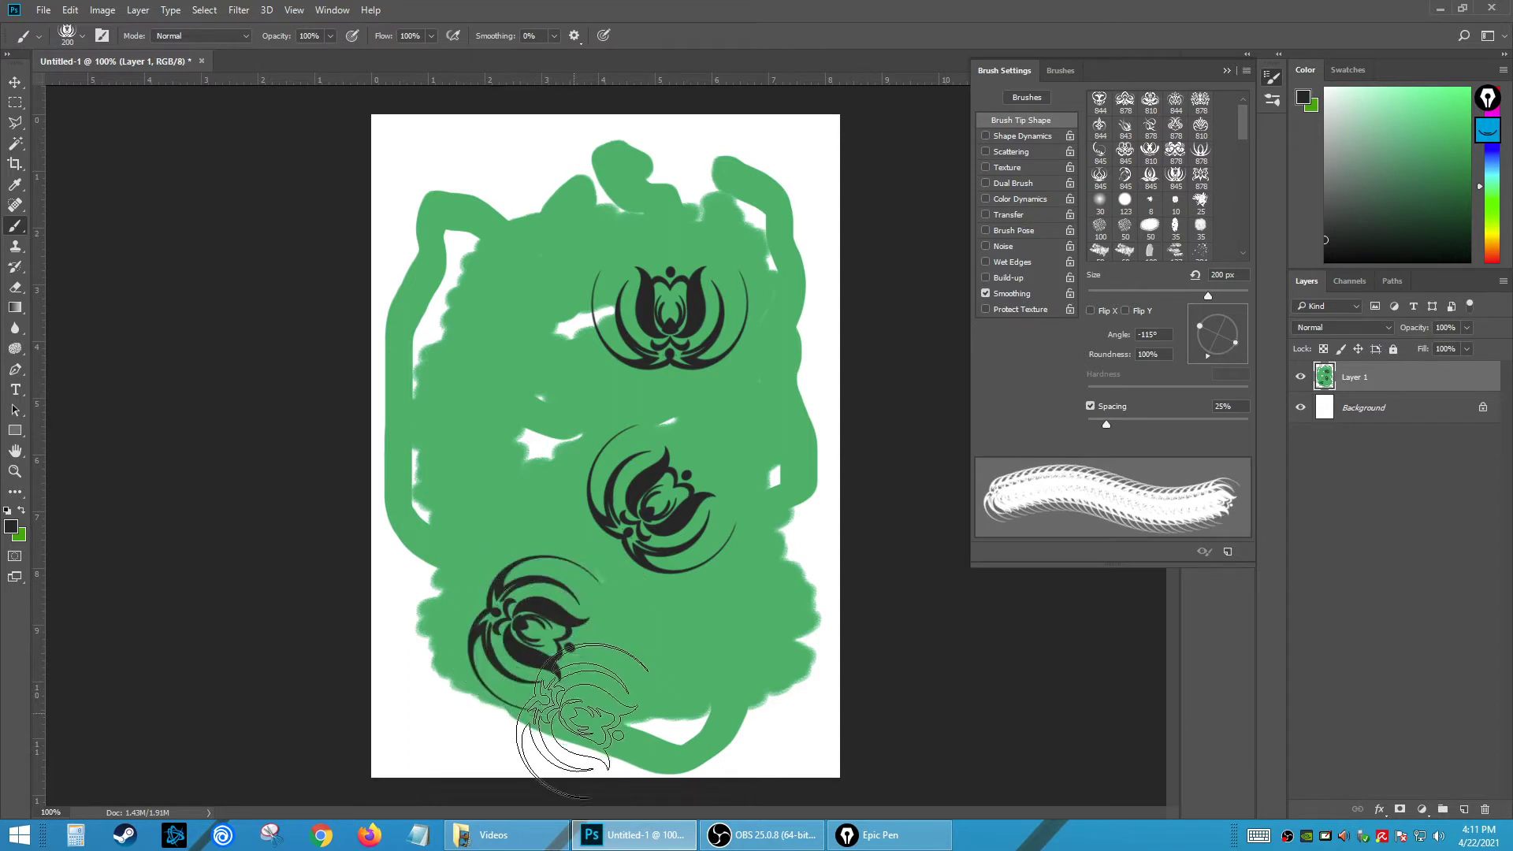
click(492, 367)
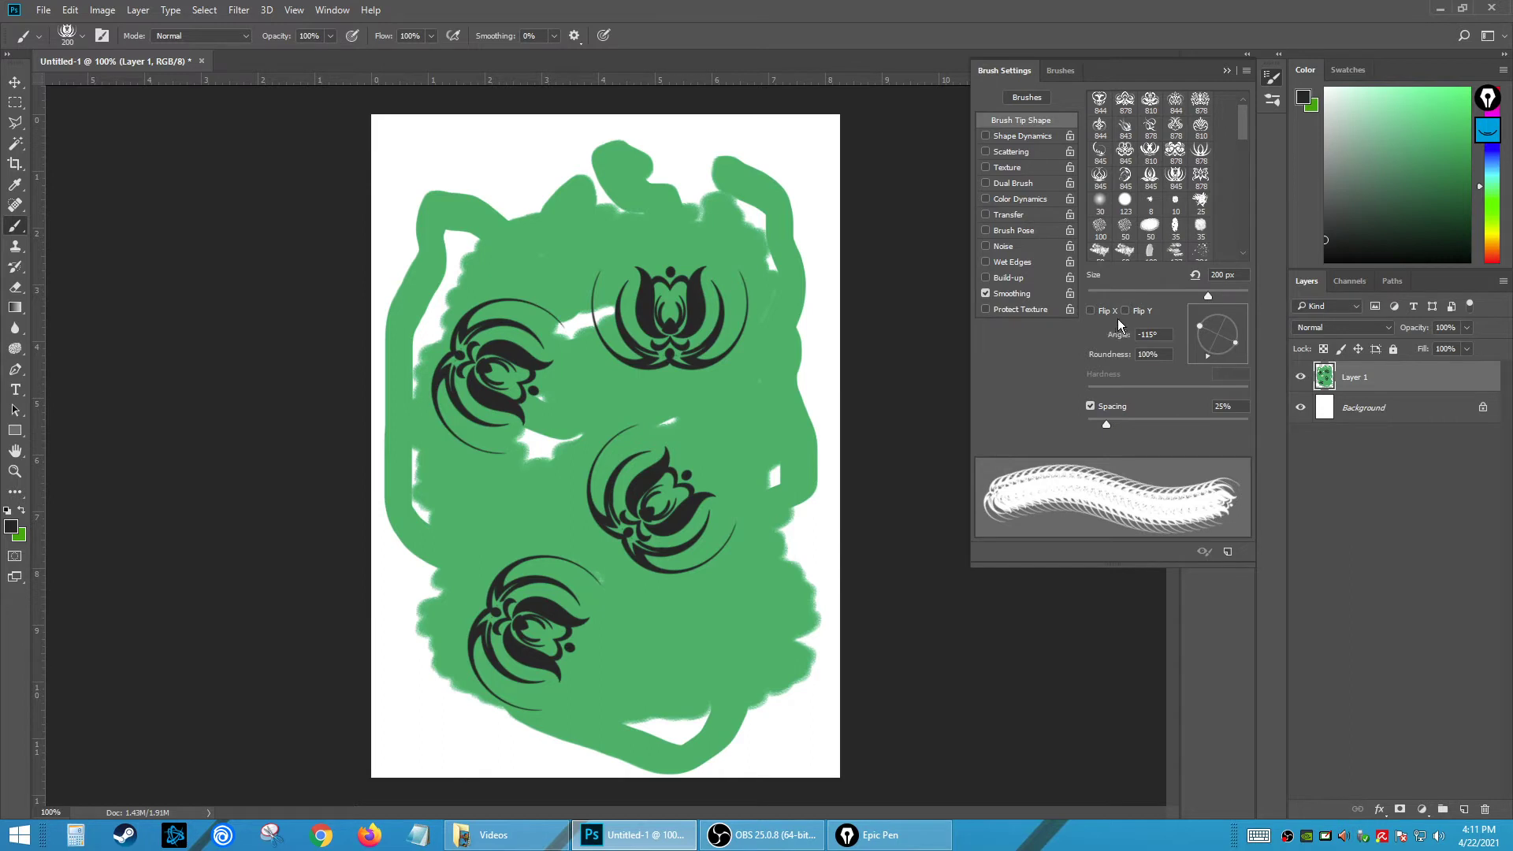
- Set the ornament brush to 129 px with 1% spacing and paint a solid dark arc across the page's middle
drag(1207, 294, 1179, 293)
drag(1106, 425, 1073, 431)
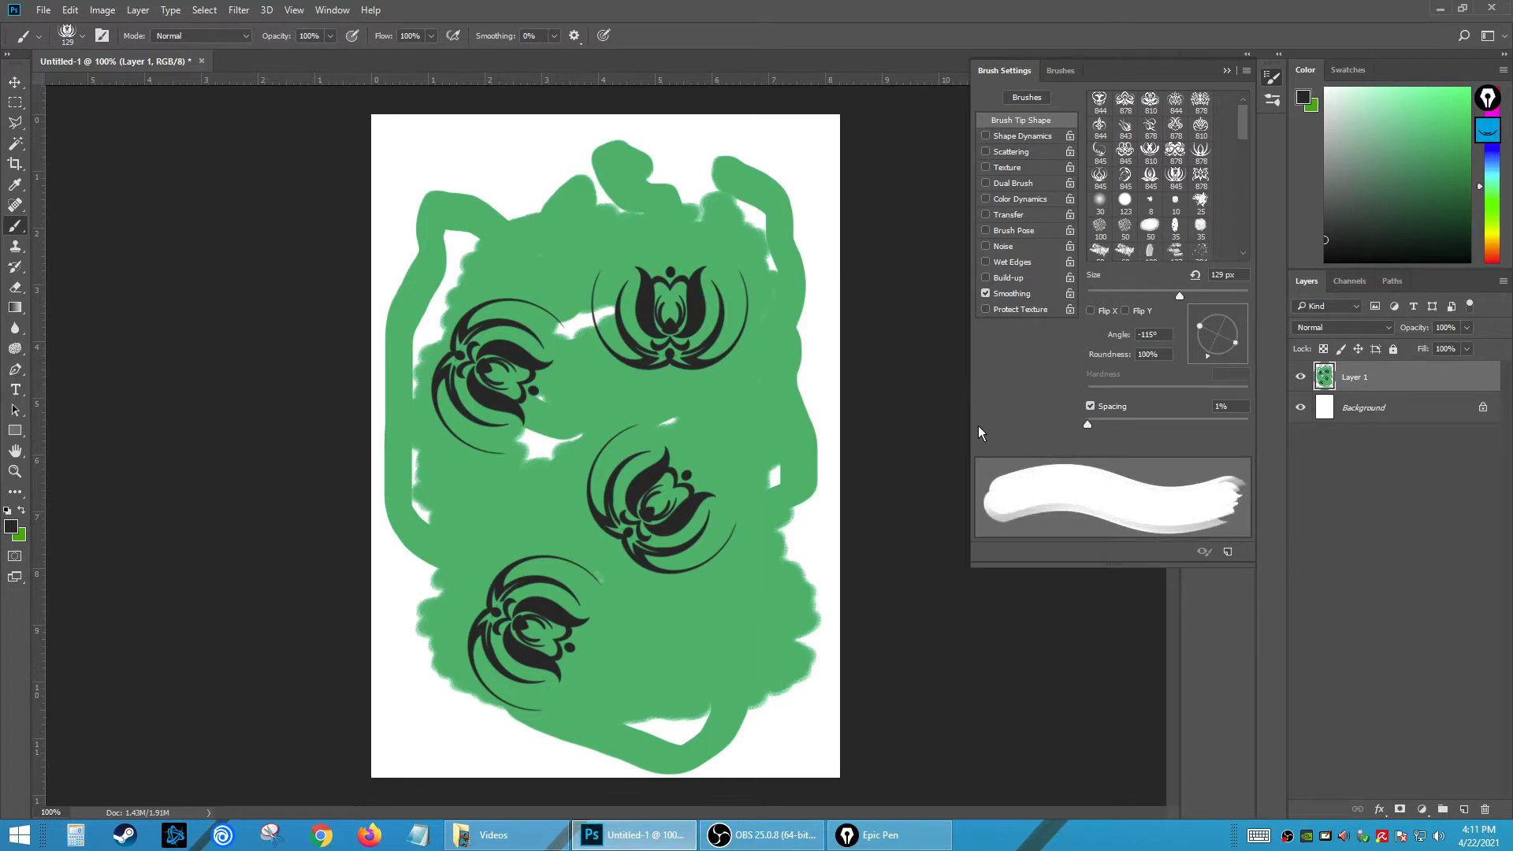
mouse_move(794, 466)
mouse_down()
mouse_move(675, 422)
mouse_move(557, 405)
mouse_move(473, 520)
mouse_move(489, 512)
mouse_up()
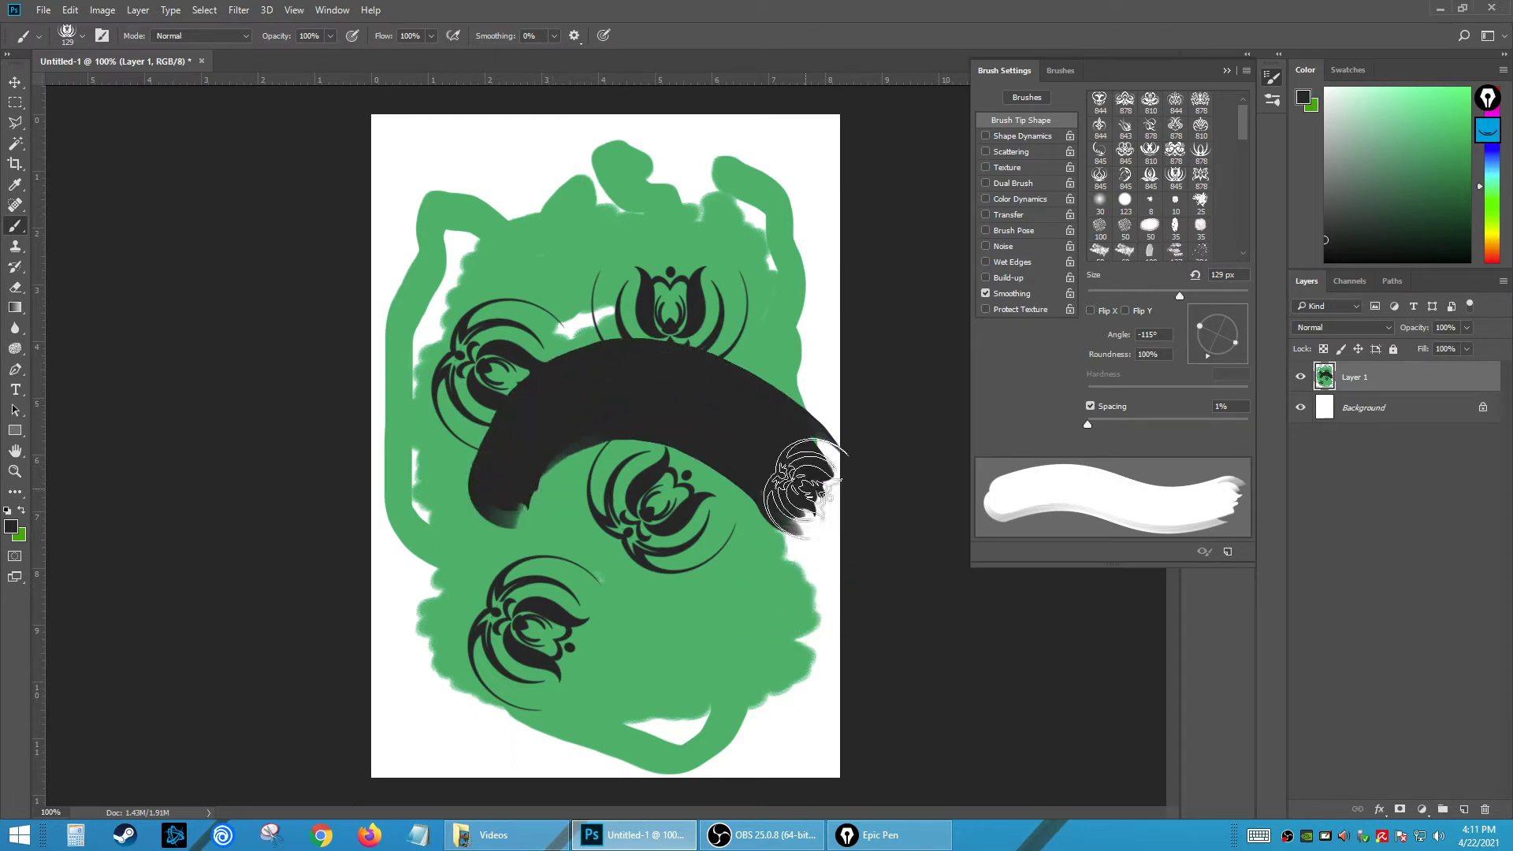
click(804, 487)
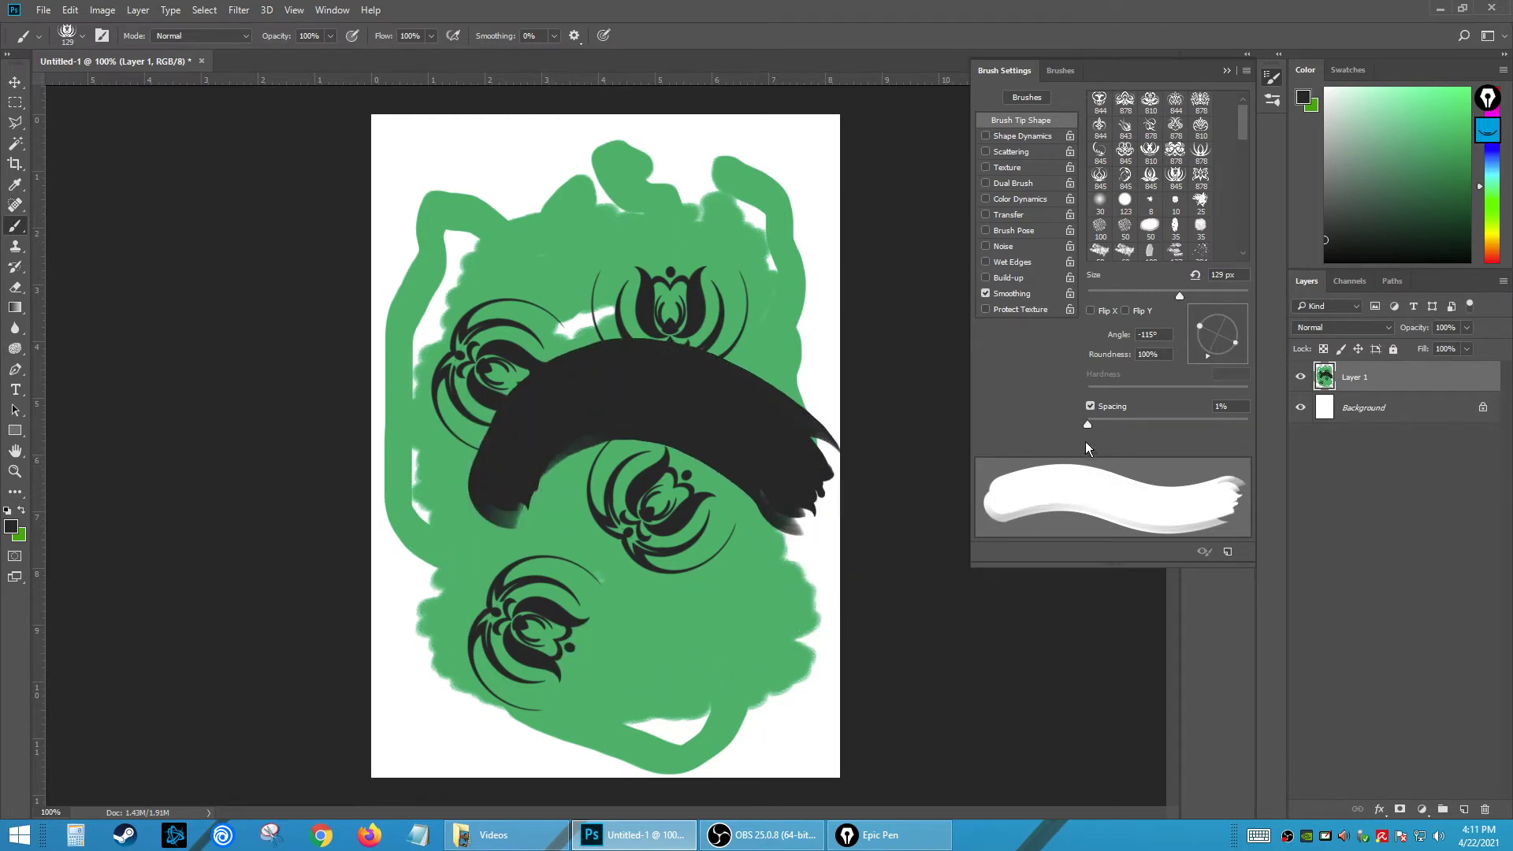
- Paint an ornament chain across the page's lower part at 64% spacing and another across its upper part at 37% spacing
drag(1087, 424, 1138, 427)
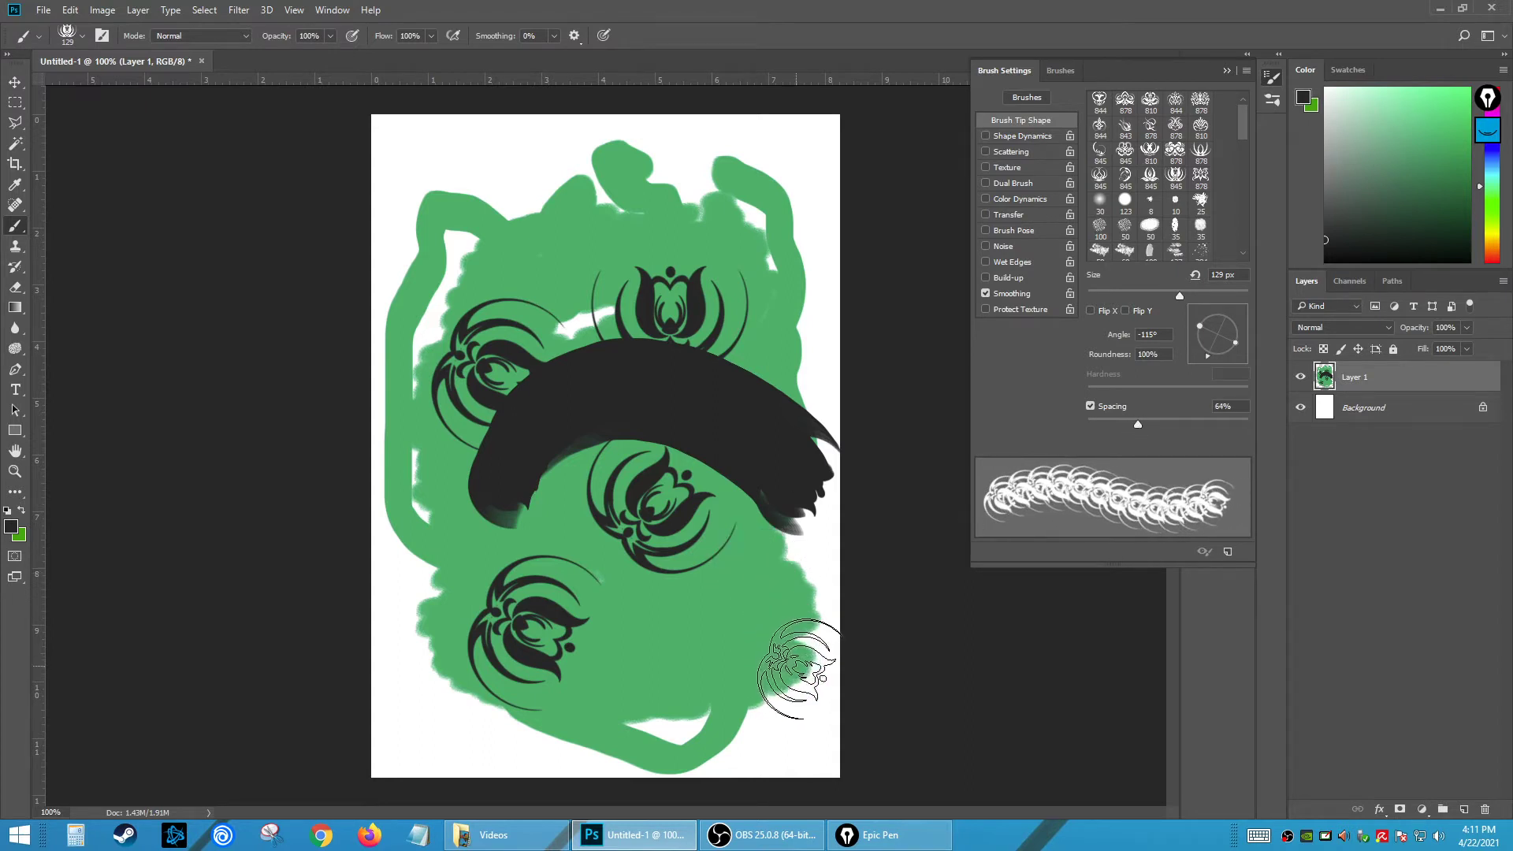
mouse_move(796, 668)
mouse_down()
mouse_move(757, 637)
mouse_move(583, 617)
mouse_move(484, 734)
mouse_move(430, 685)
mouse_up()
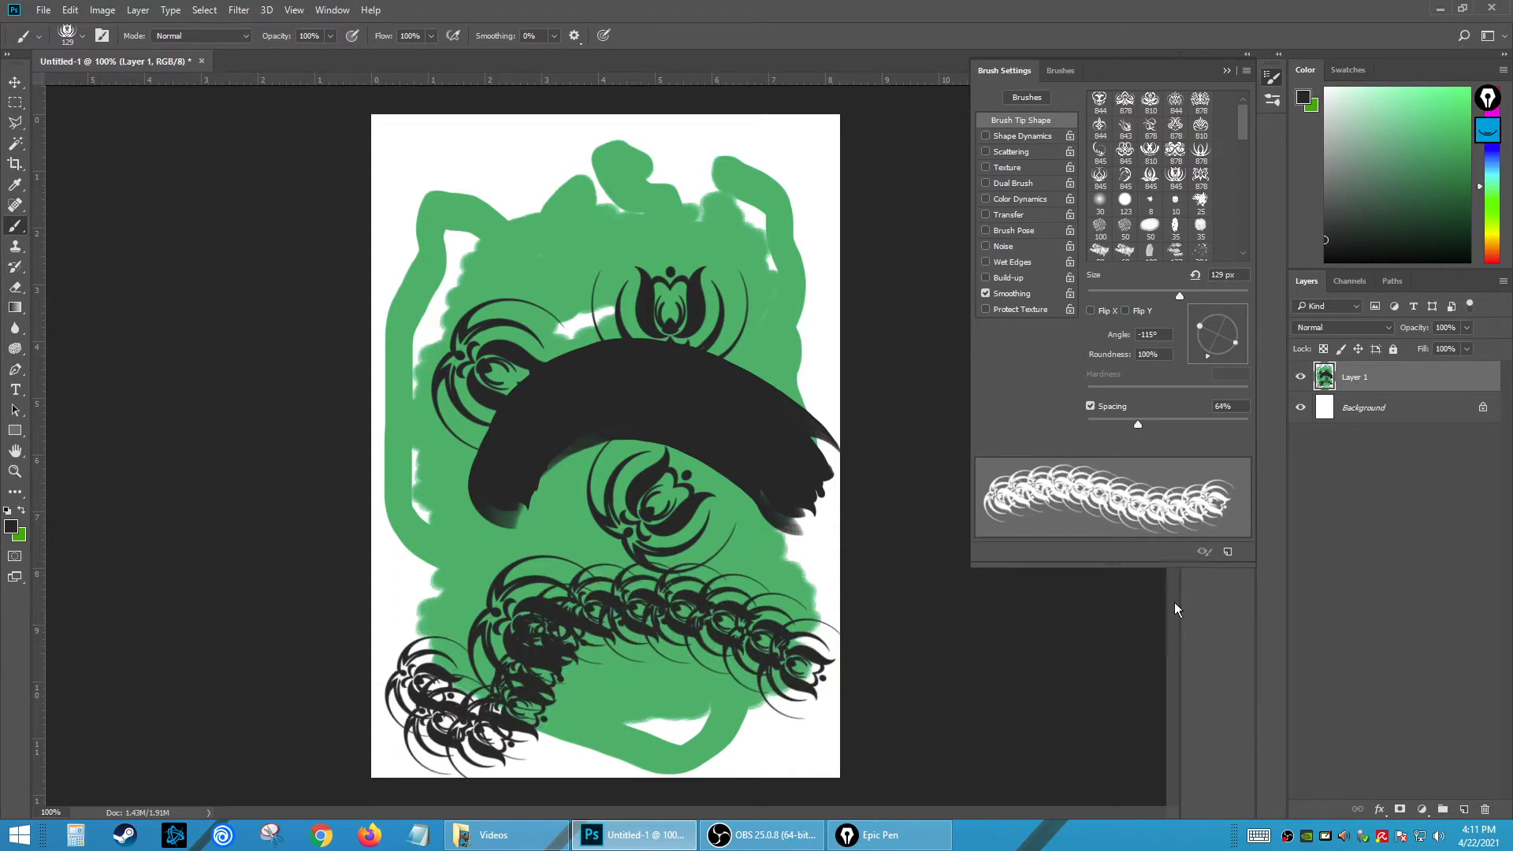
drag(1142, 423, 1115, 423)
mouse_move(756, 267)
mouse_down()
mouse_move(674, 175)
mouse_move(484, 232)
mouse_move(472, 197)
mouse_up()
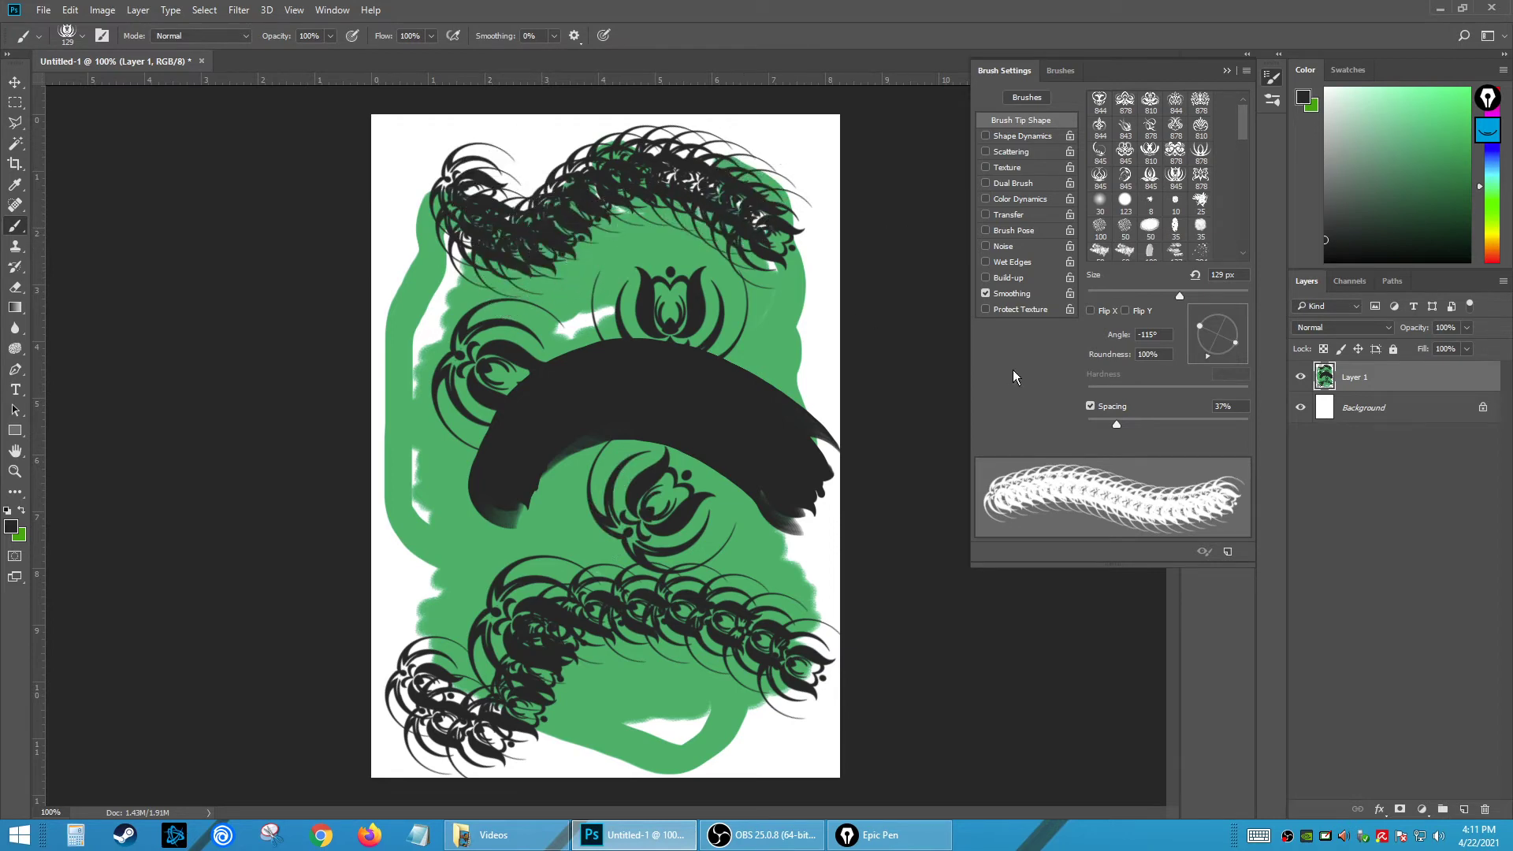
- Delete the painted Layer 1 and add a new empty layer above the Background
drag(1352, 379, 1485, 810)
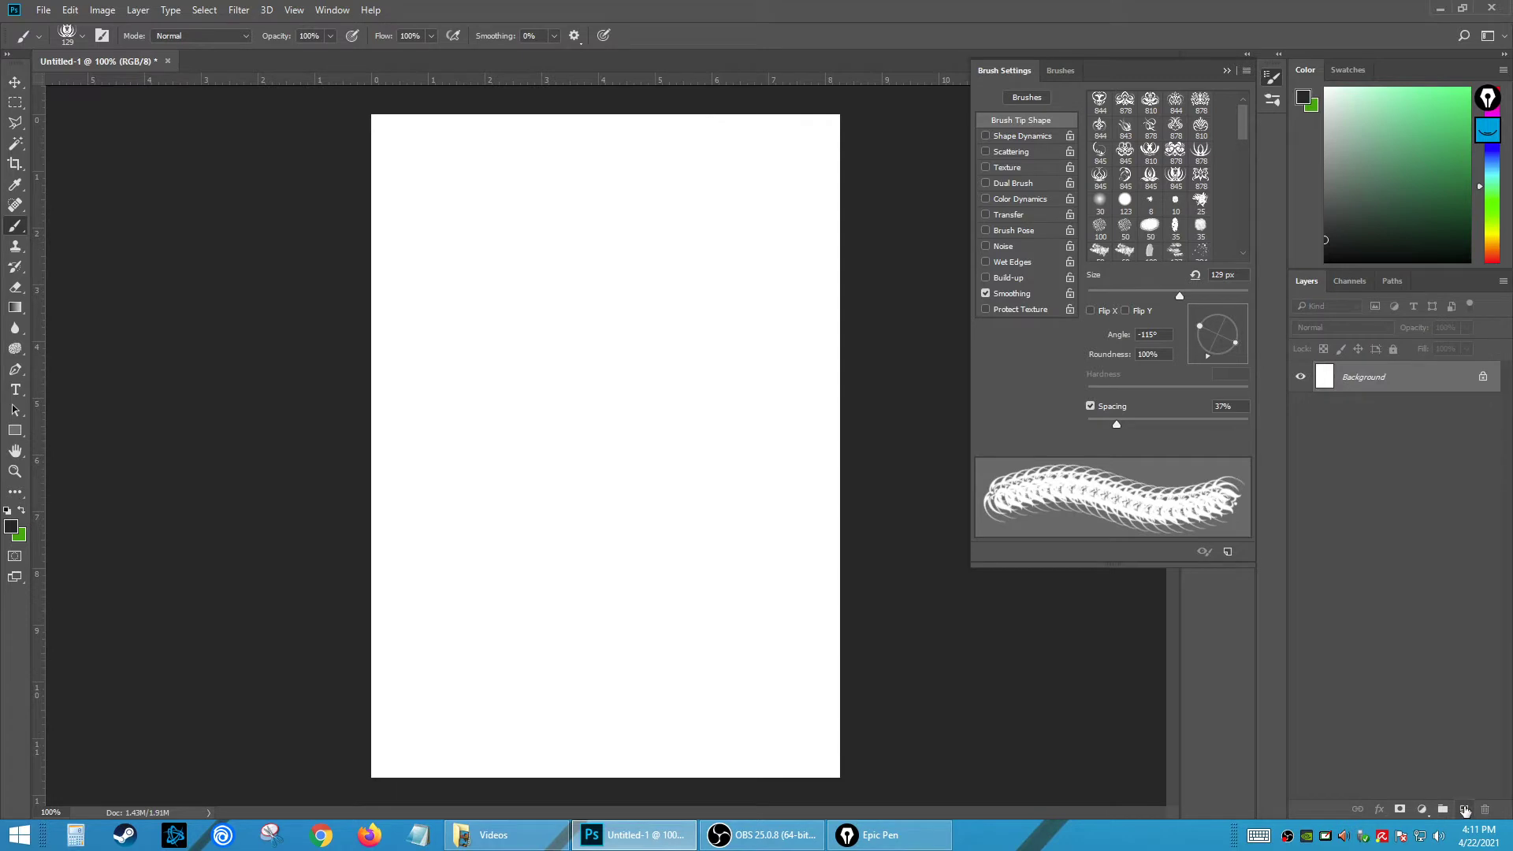
click(1464, 809)
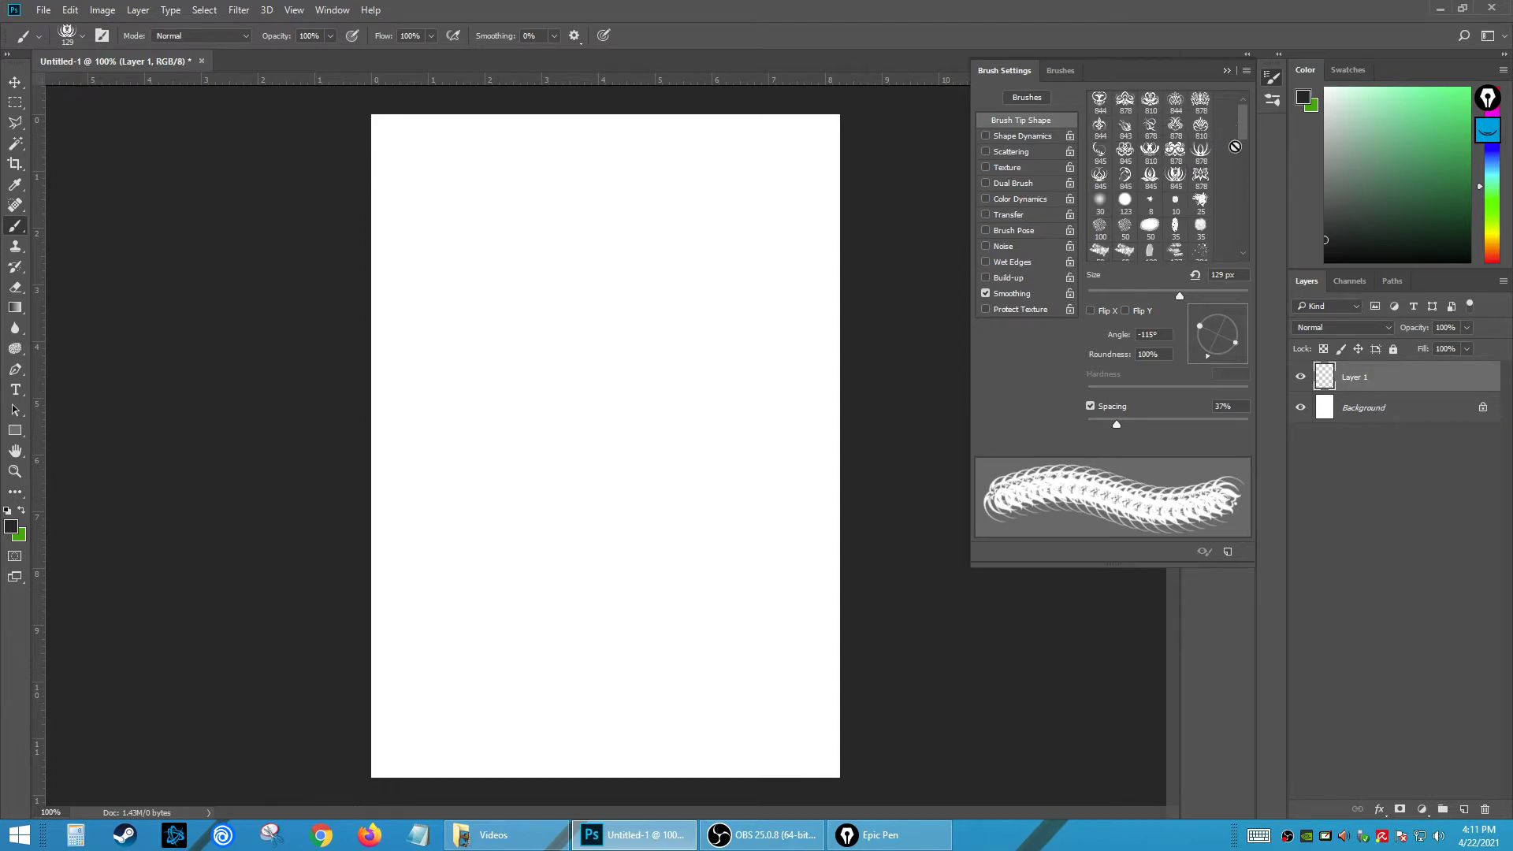
- Browse the brush presets and collapse the Free Fog Photoshop Brushes 3 and Free Lightning Photoshop Brushes 4 groups
click(1272, 102)
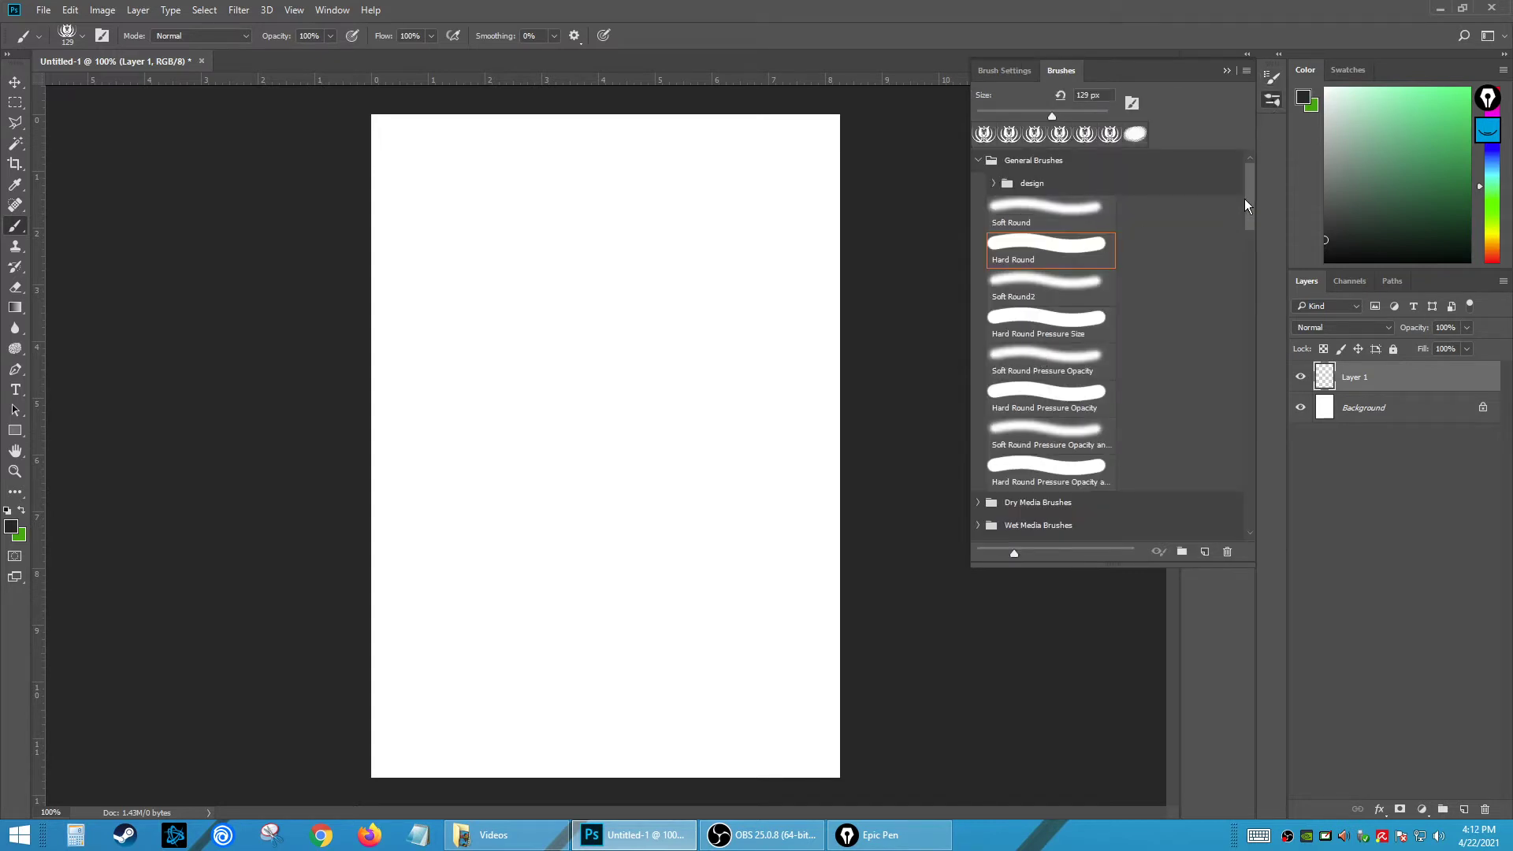
mouse_move(1245, 198)
mouse_down()
mouse_move(1249, 229)
mouse_move(1292, 115)
mouse_up()
click(1272, 80)
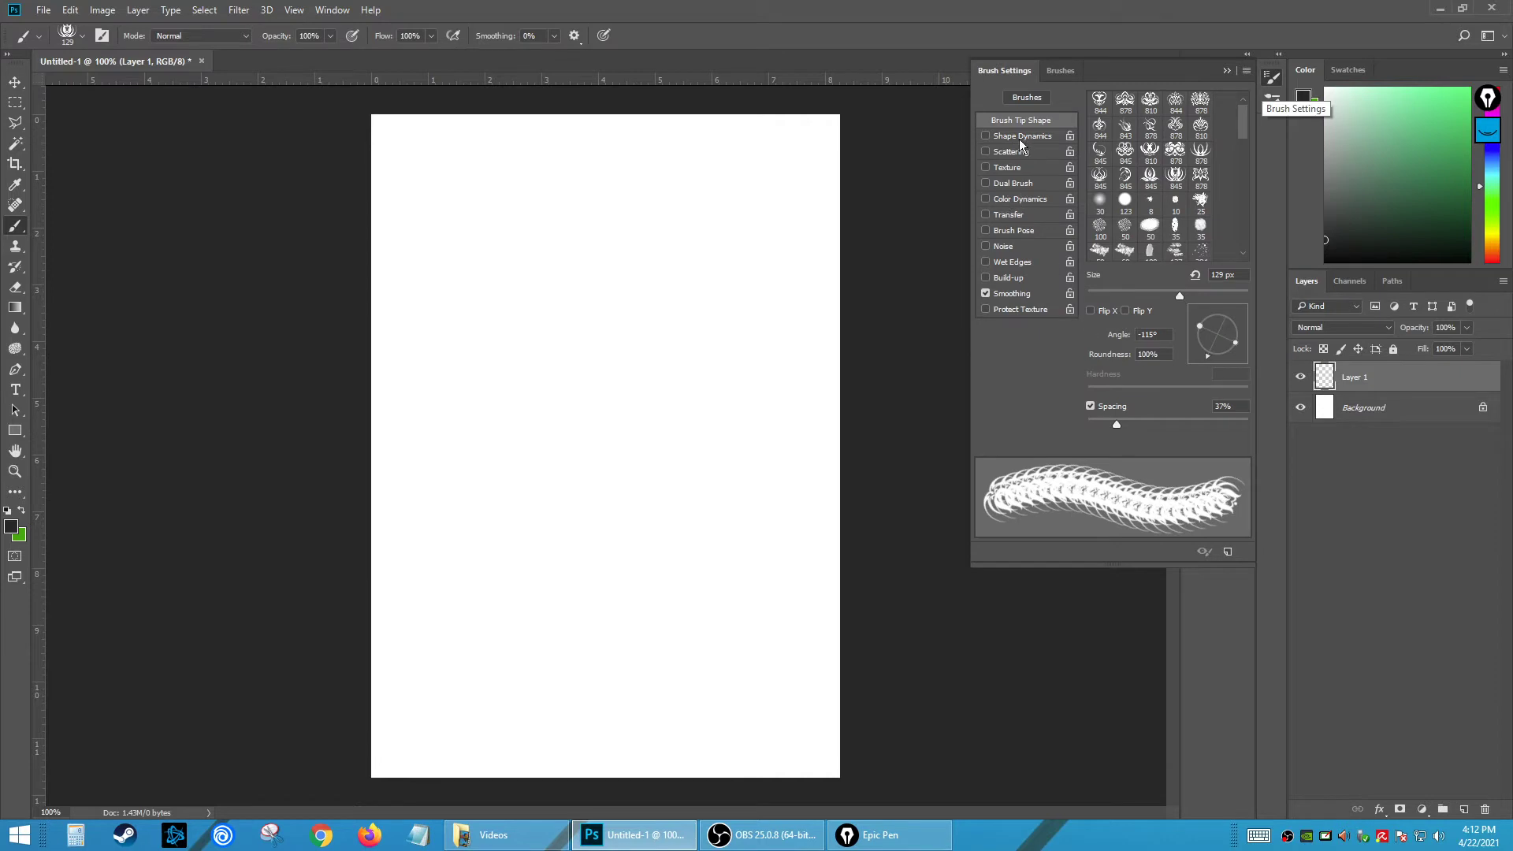
click(1271, 100)
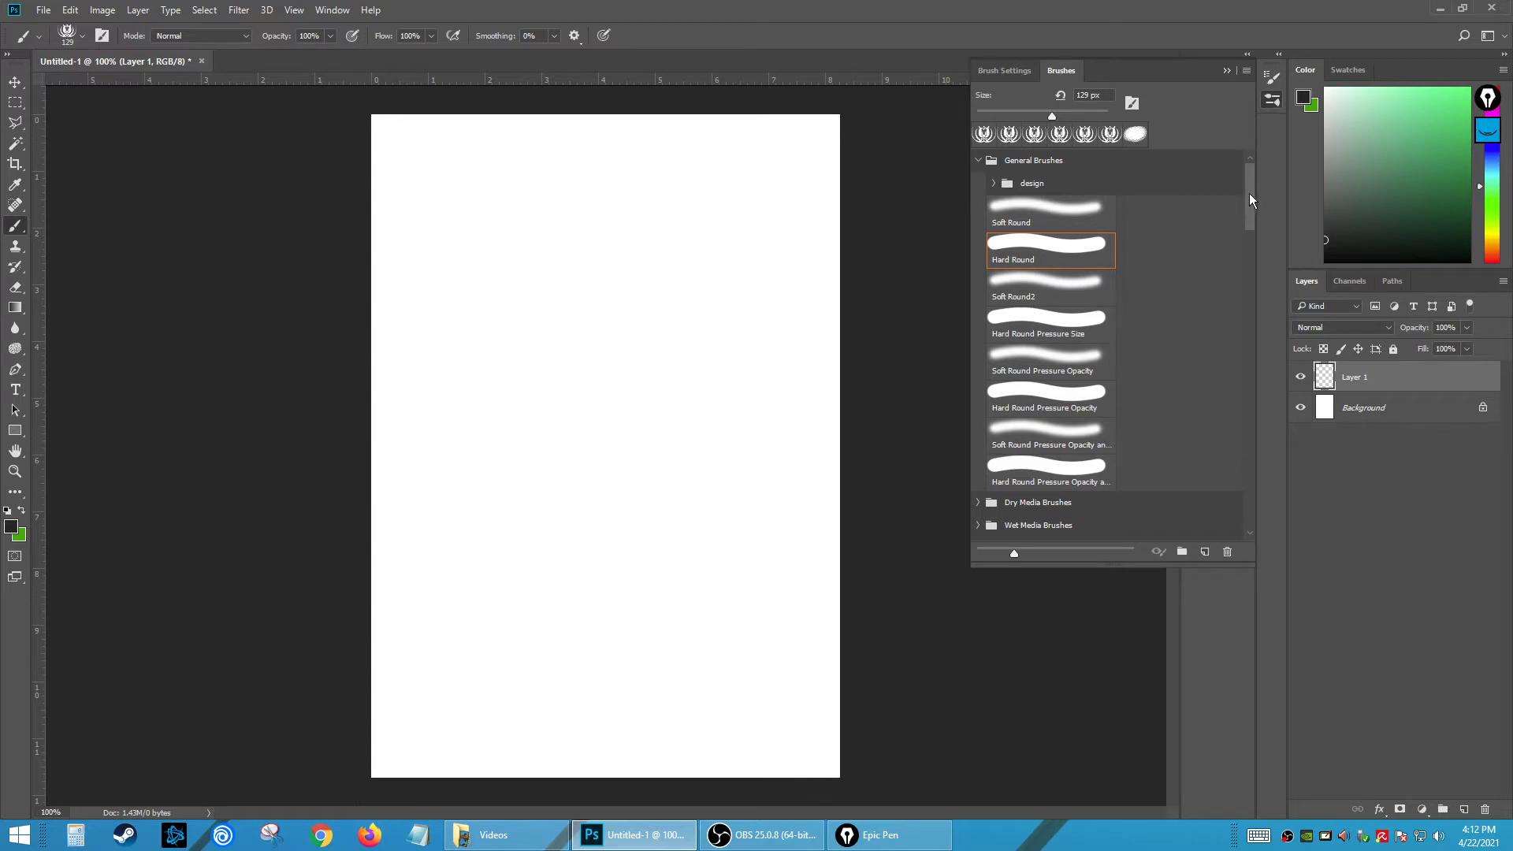
mouse_move(1250, 198)
mouse_down()
mouse_move(1224, 527)
mouse_move(1244, 308)
mouse_up()
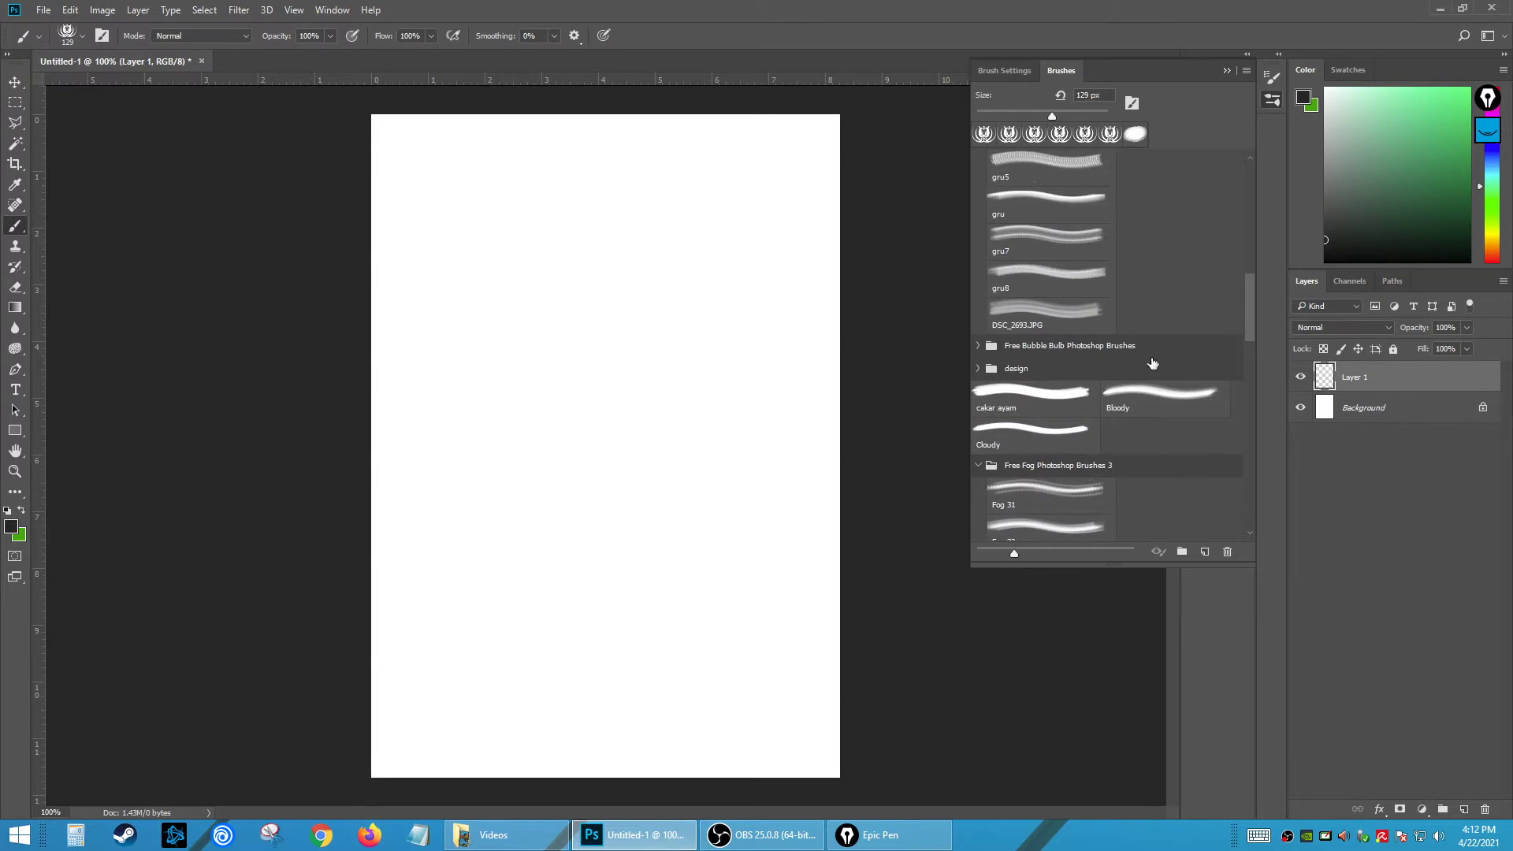
click(977, 466)
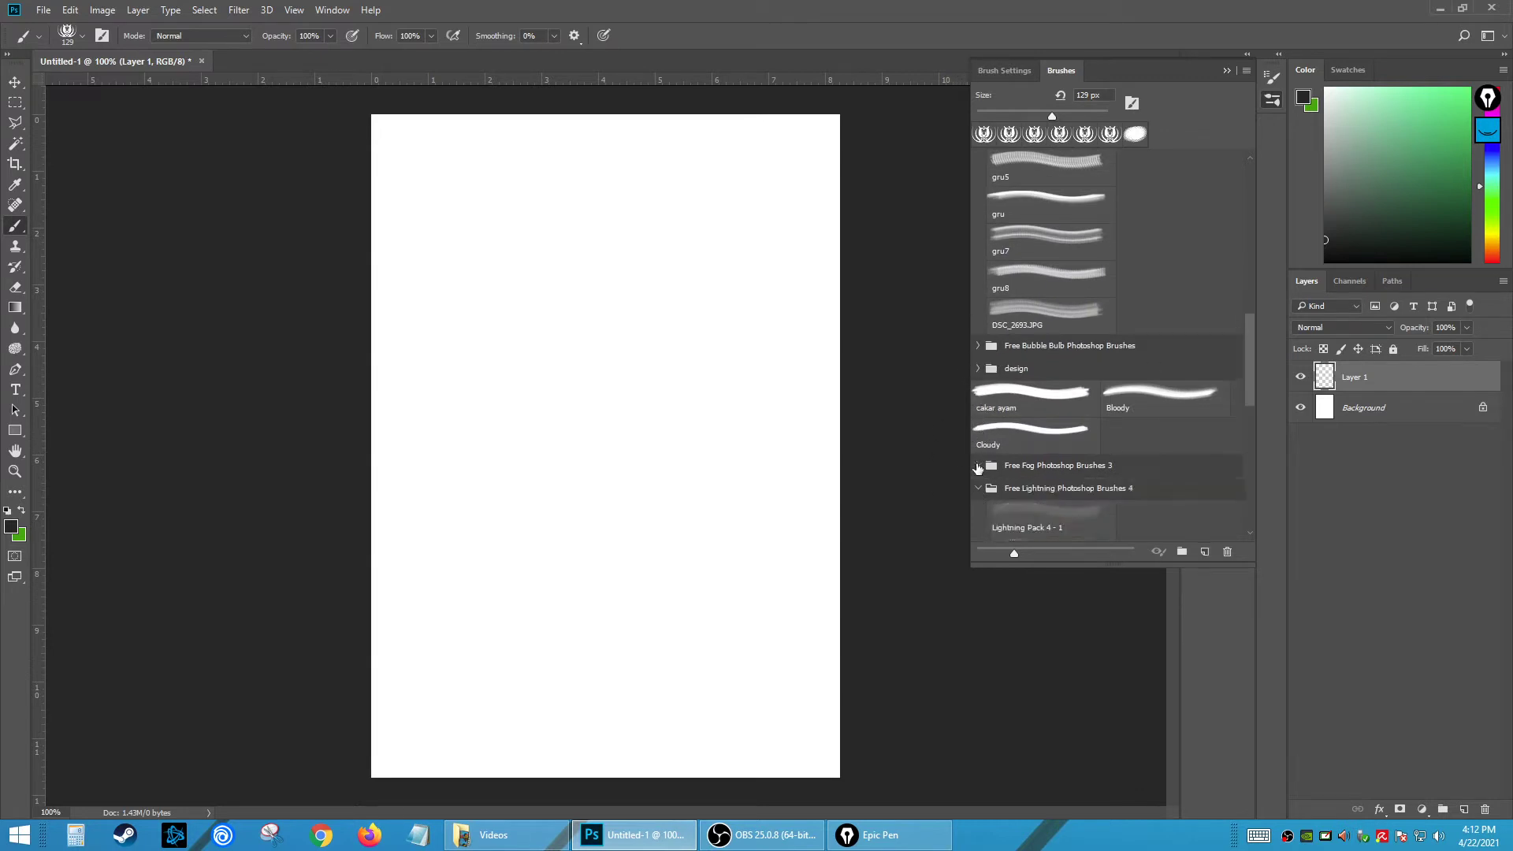
click(977, 489)
drag(1250, 434, 1252, 203)
click(978, 380)
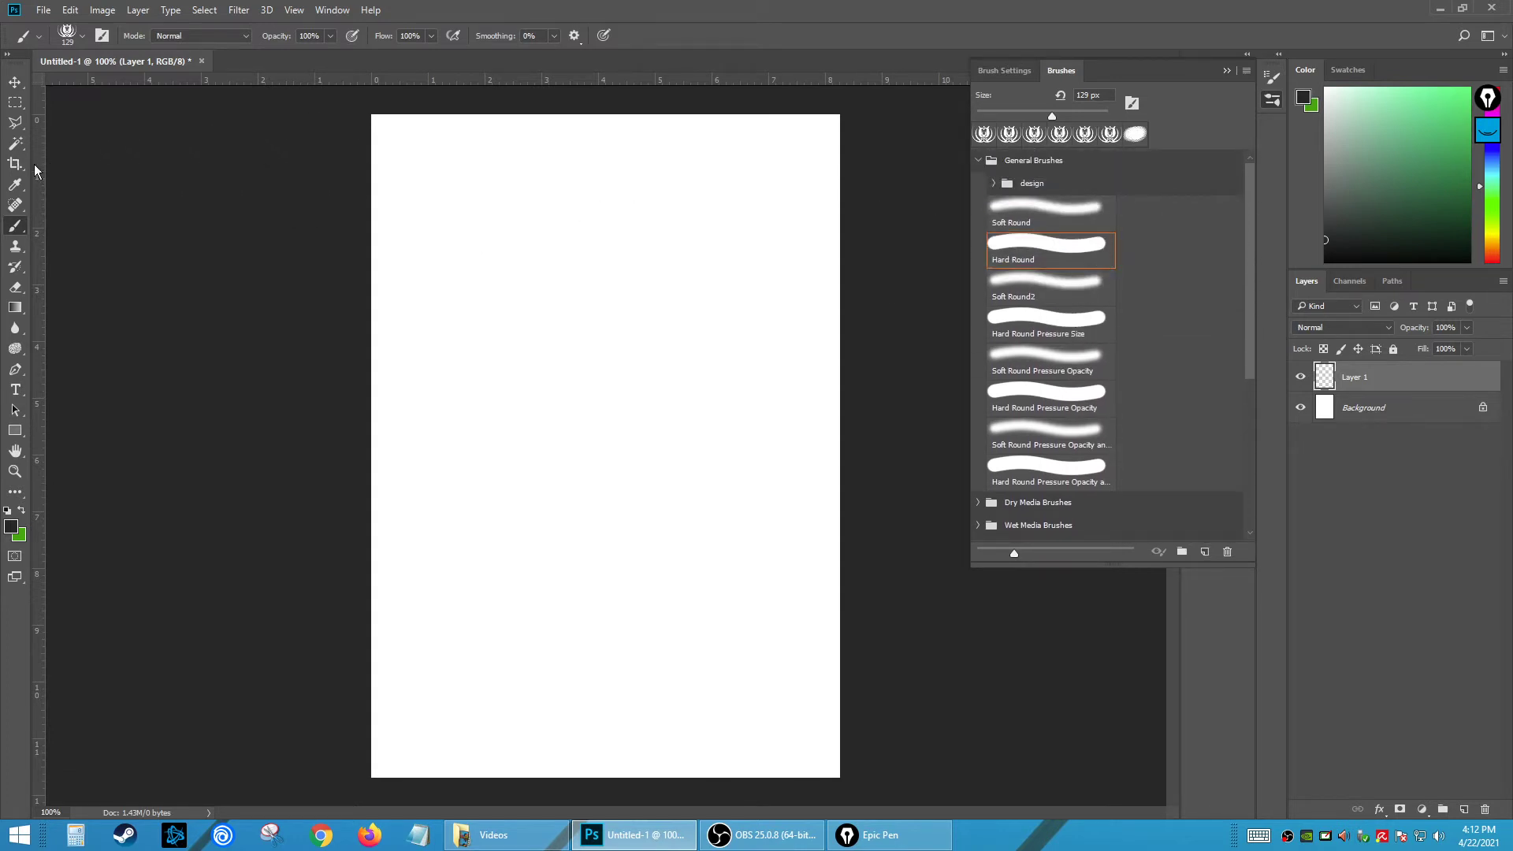
- Activate the Move tool and switch to a maximized Google Chrome window
click(15, 81)
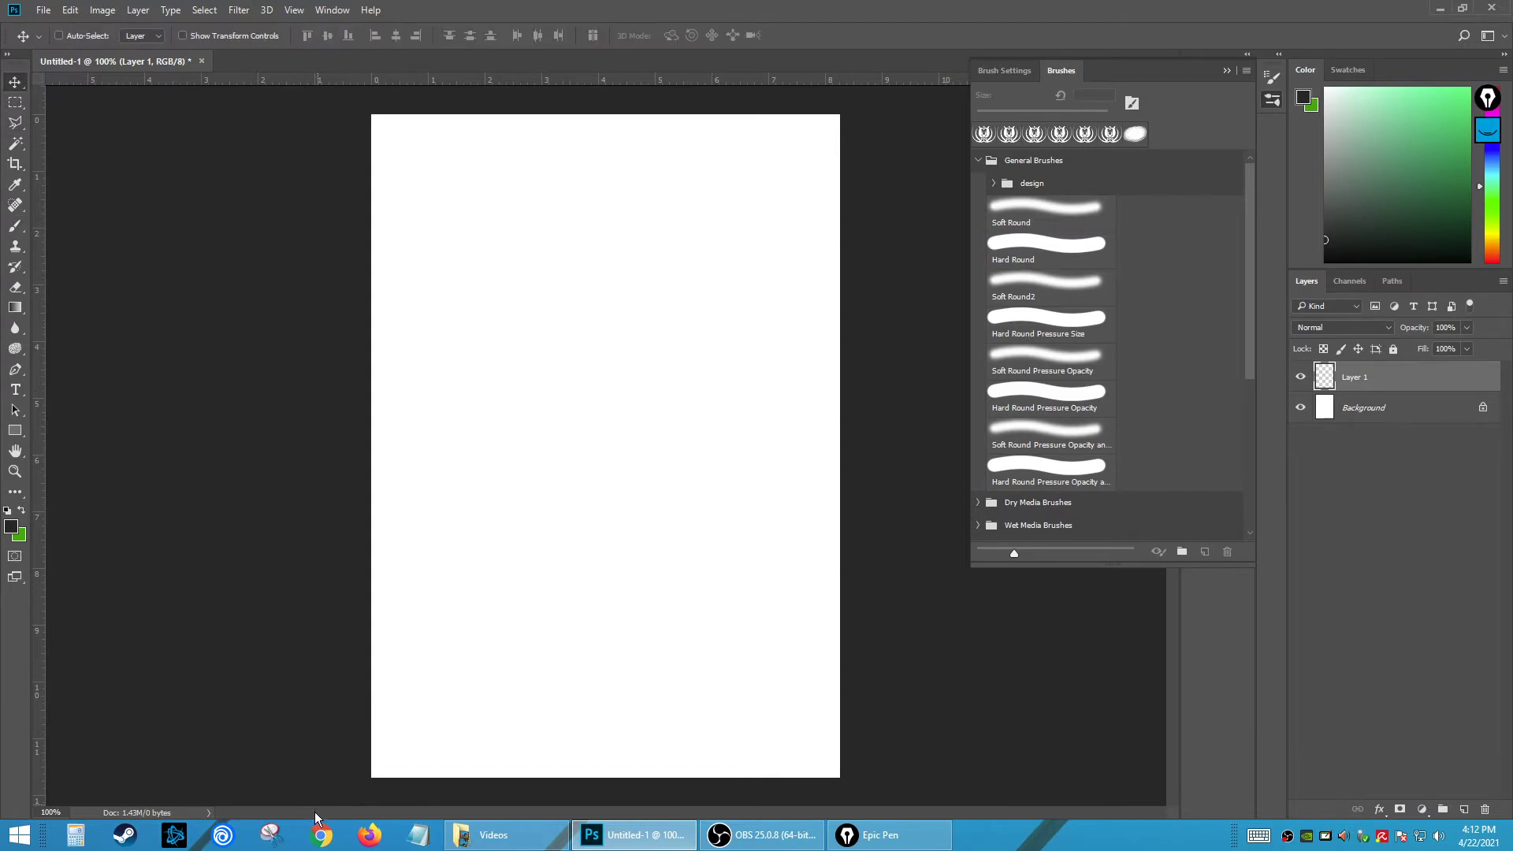
click(321, 837)
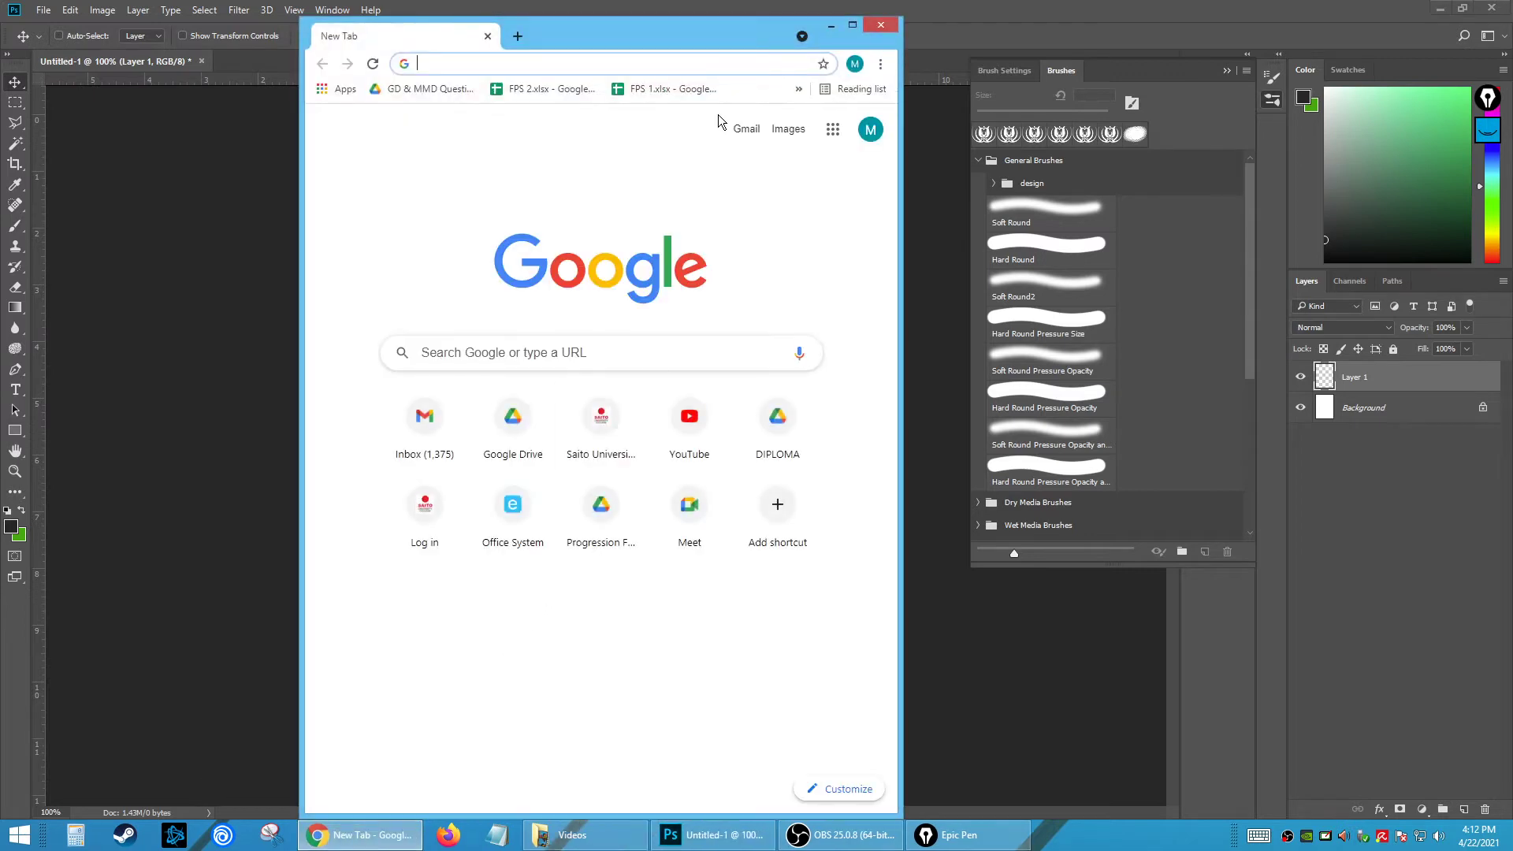
double_click(684, 30)
- Search Google for photoshop brushes and open Brusheezy's free Photoshop brushes listing
click(630, 331)
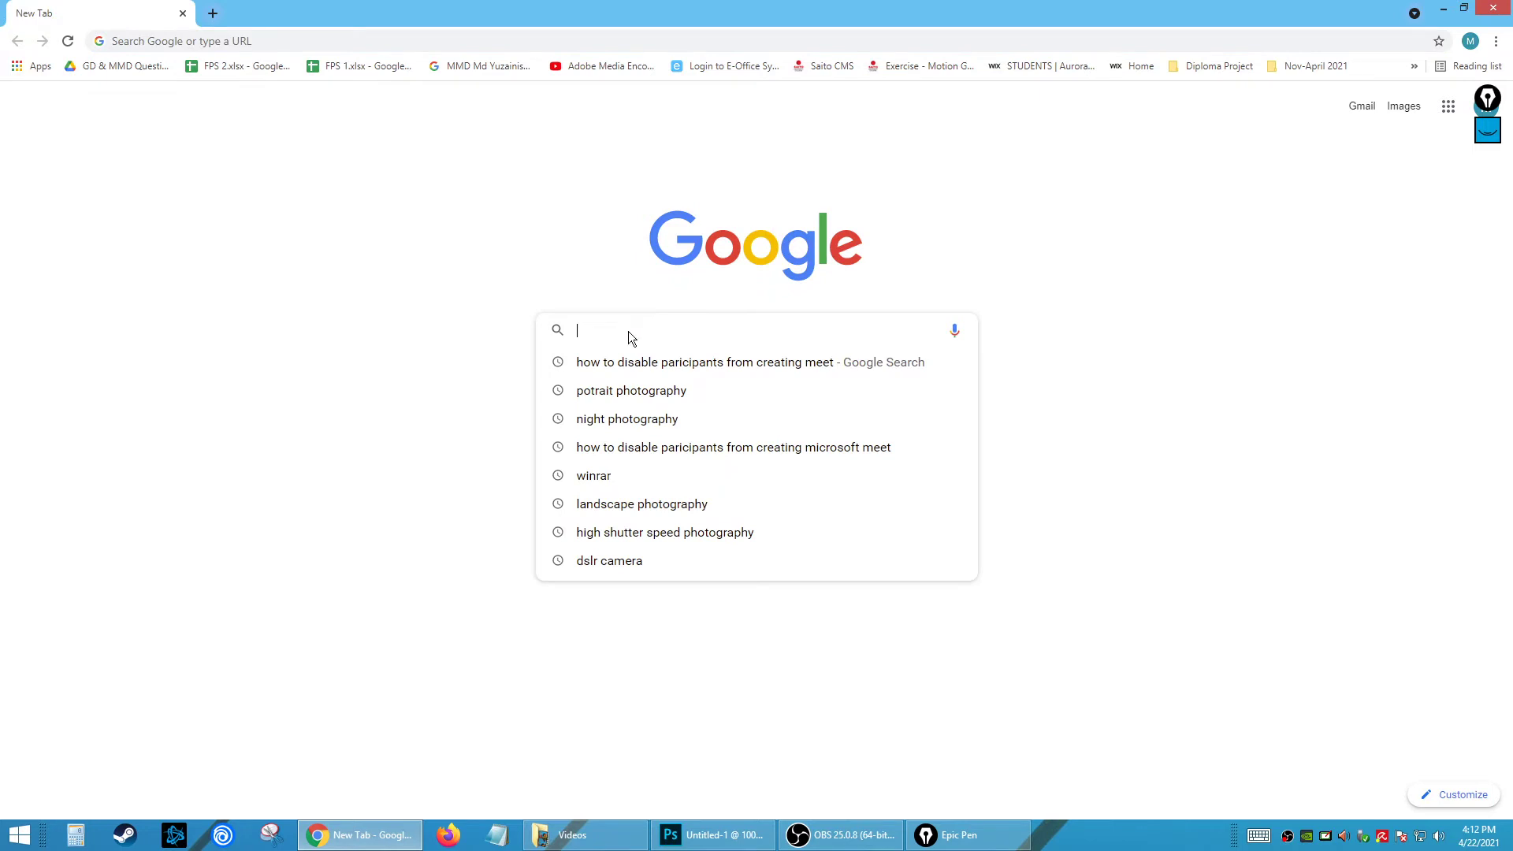
text(pho)
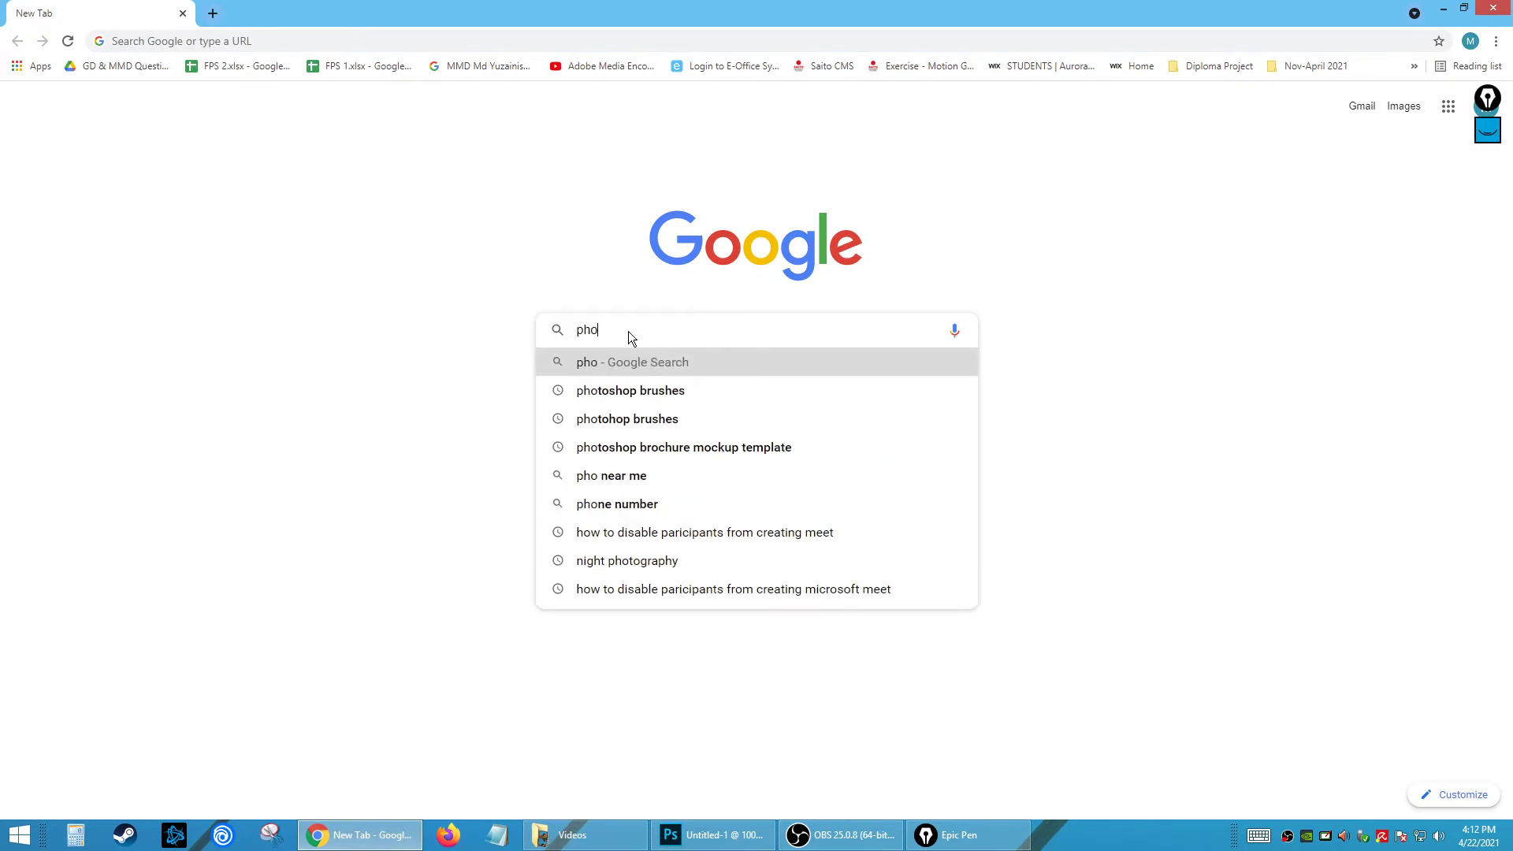
text(toshop)
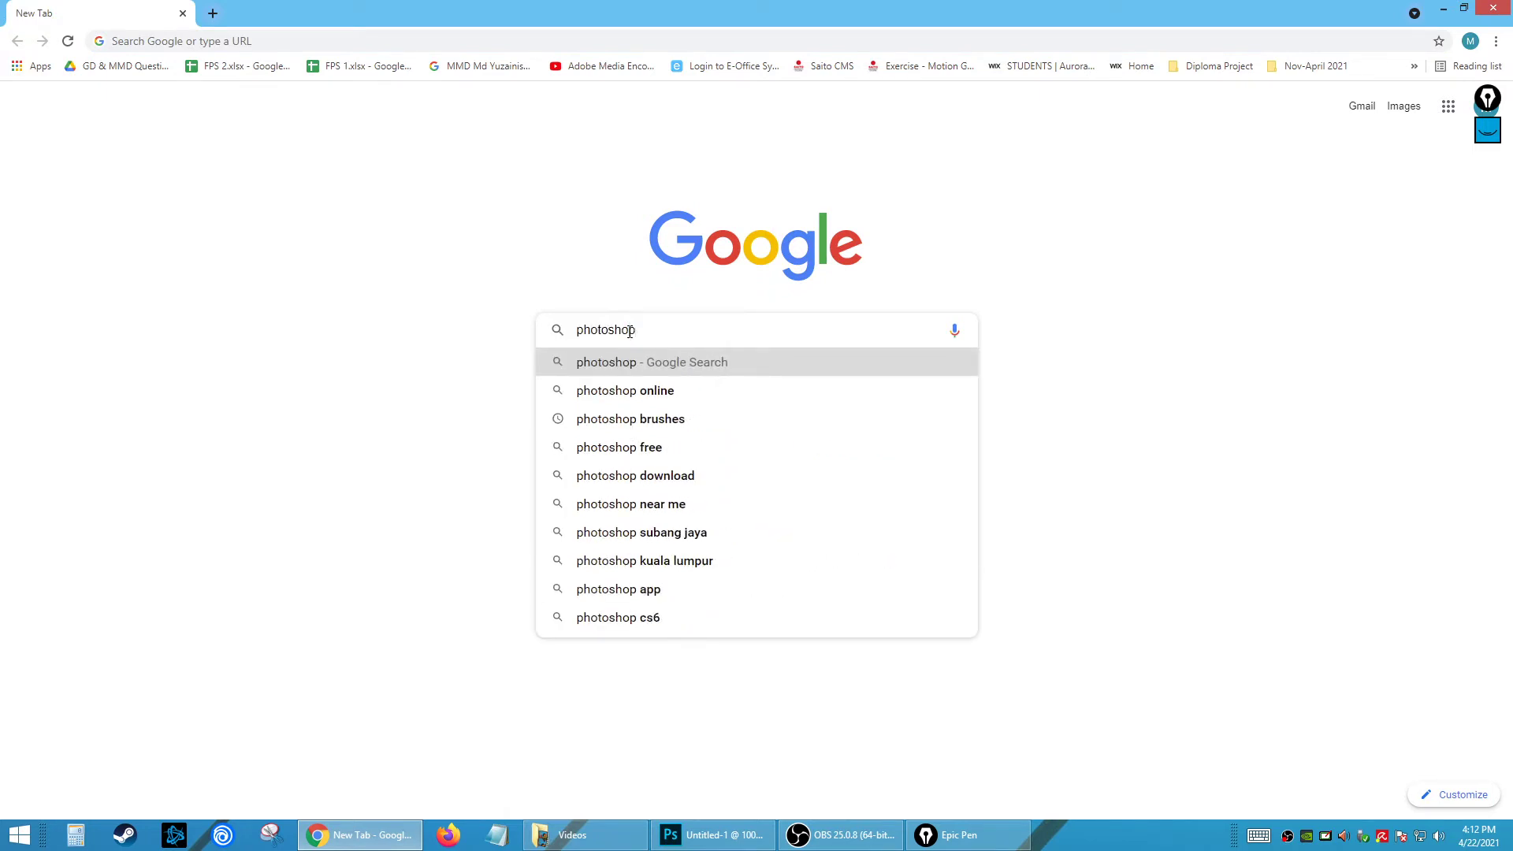
click(649, 420)
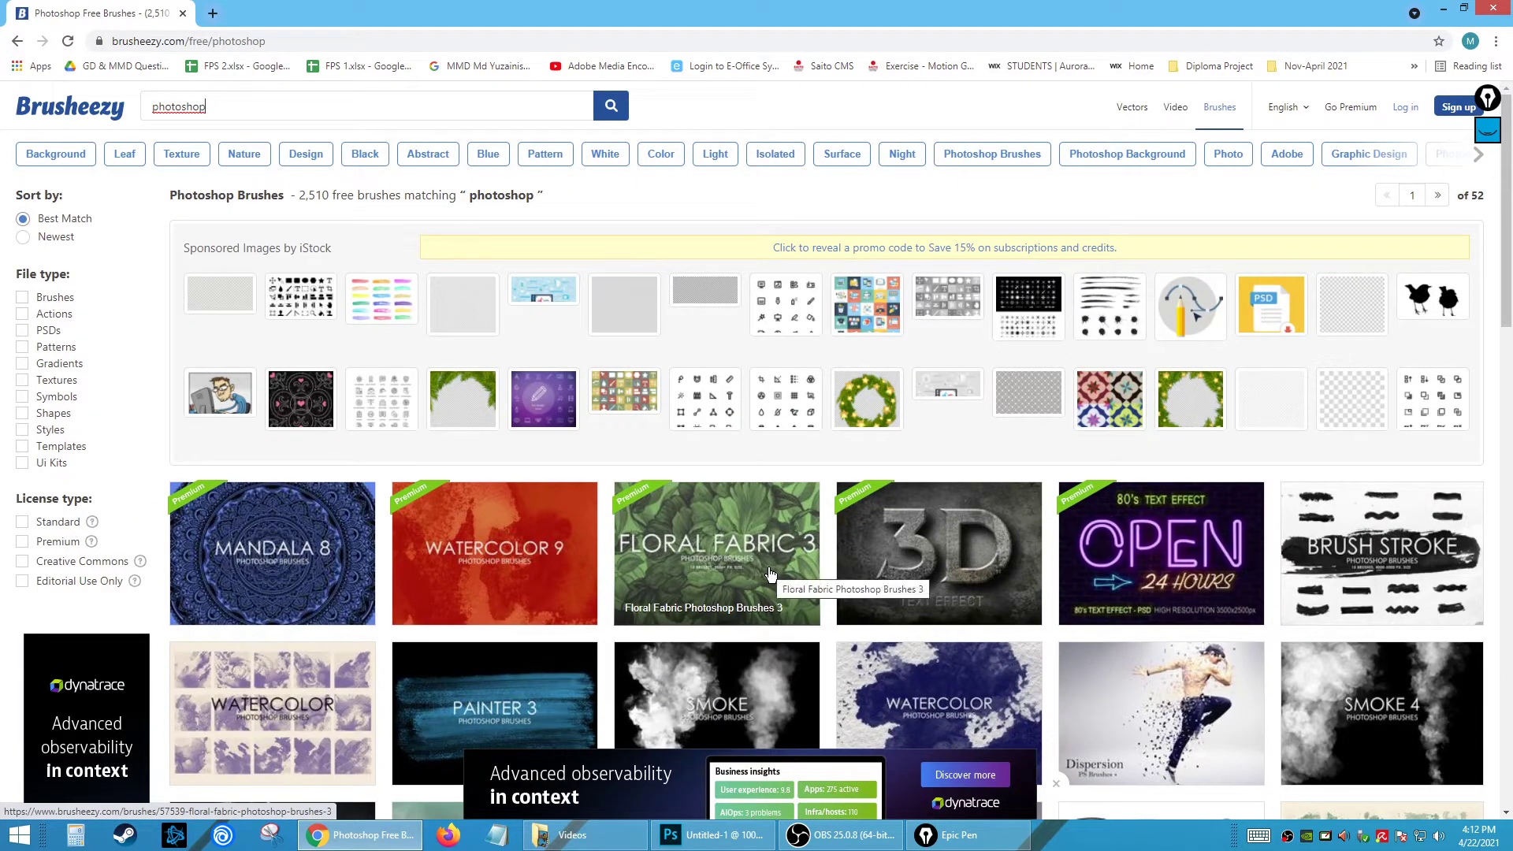
- Browse Brusheezy's free brush sets and open the Free Lens Flares Photoshop Brushes 4 page
scroll(771, 573, down, 3)
scroll(771, 573, down, 3)
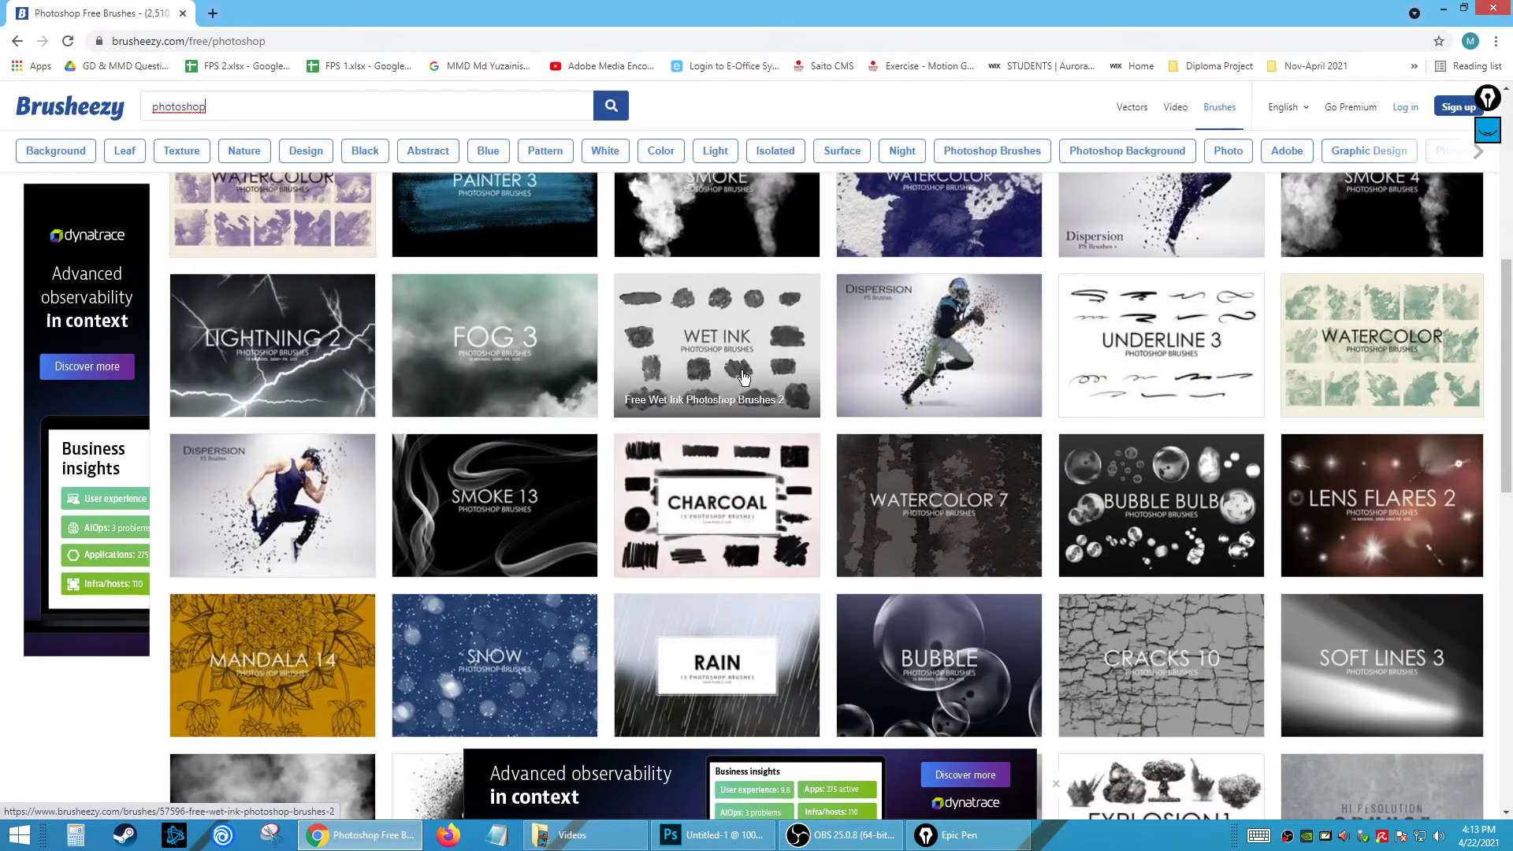
scroll(884, 660, down, 2)
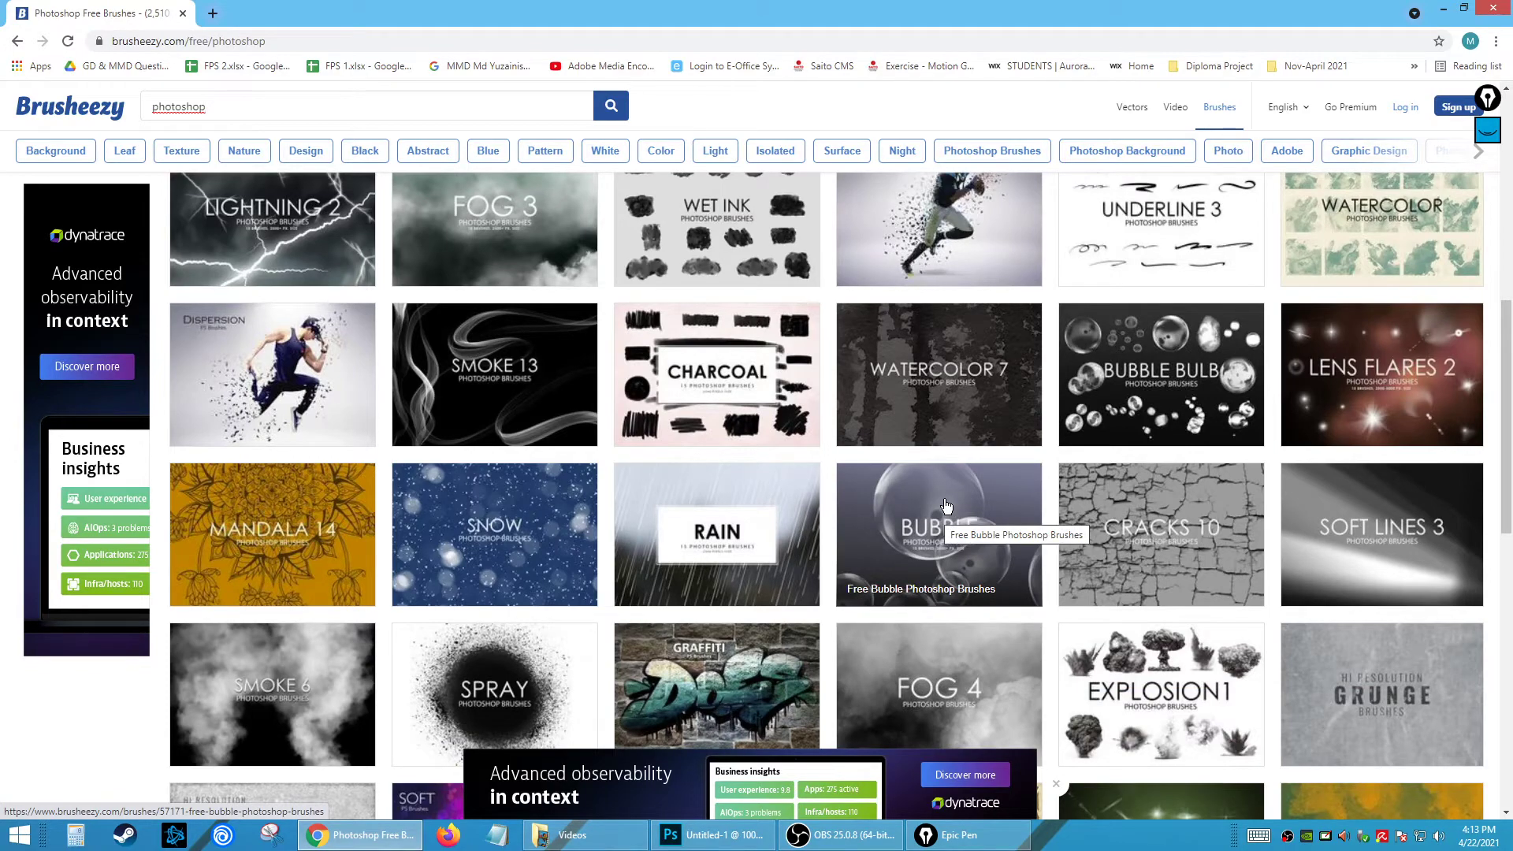
scroll(946, 505, down, 5)
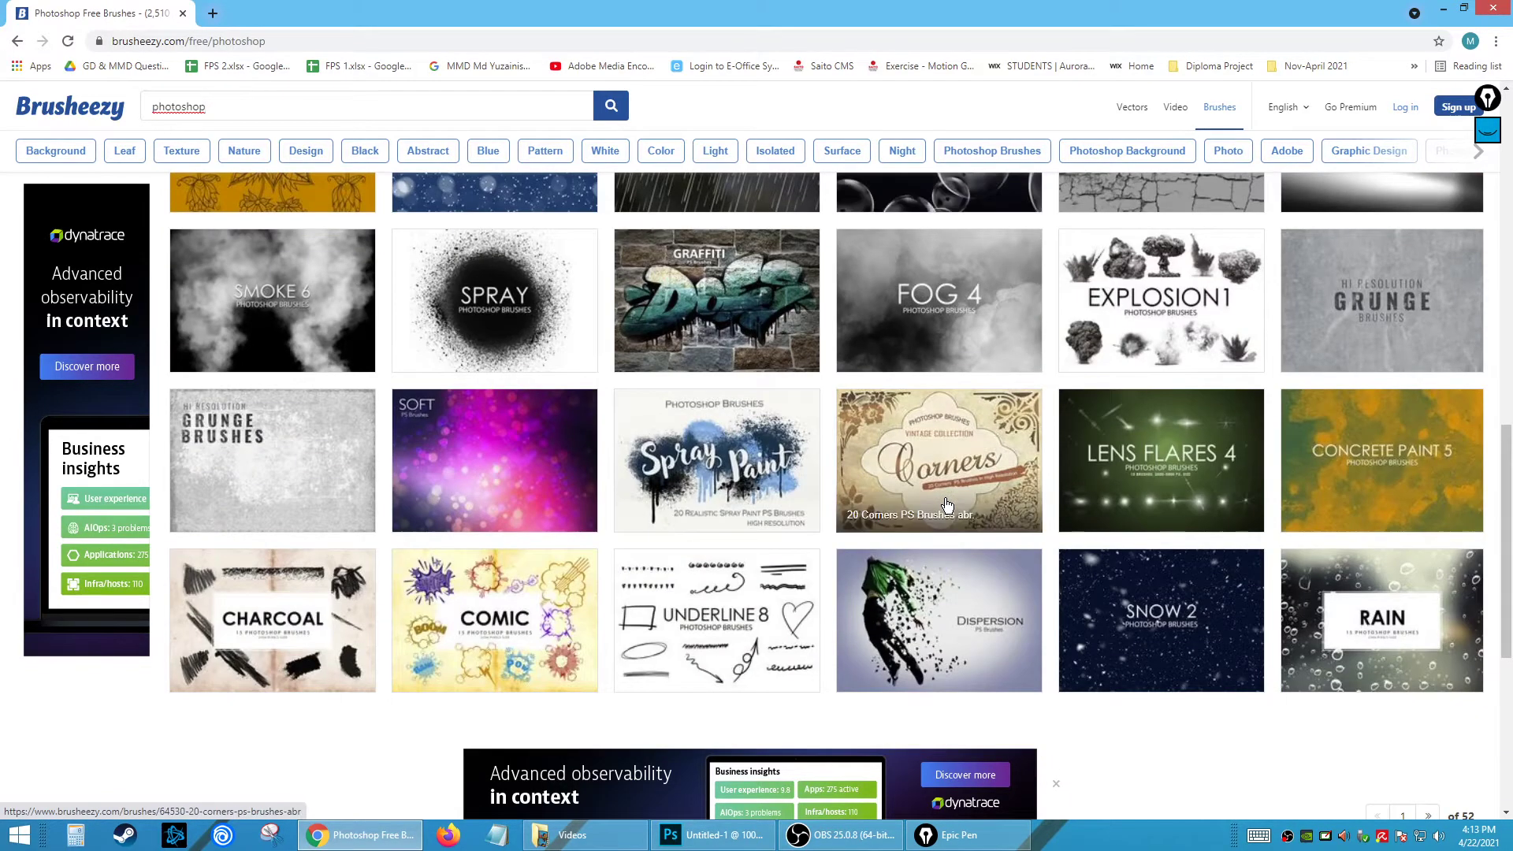
scroll(946, 505, up, 1)
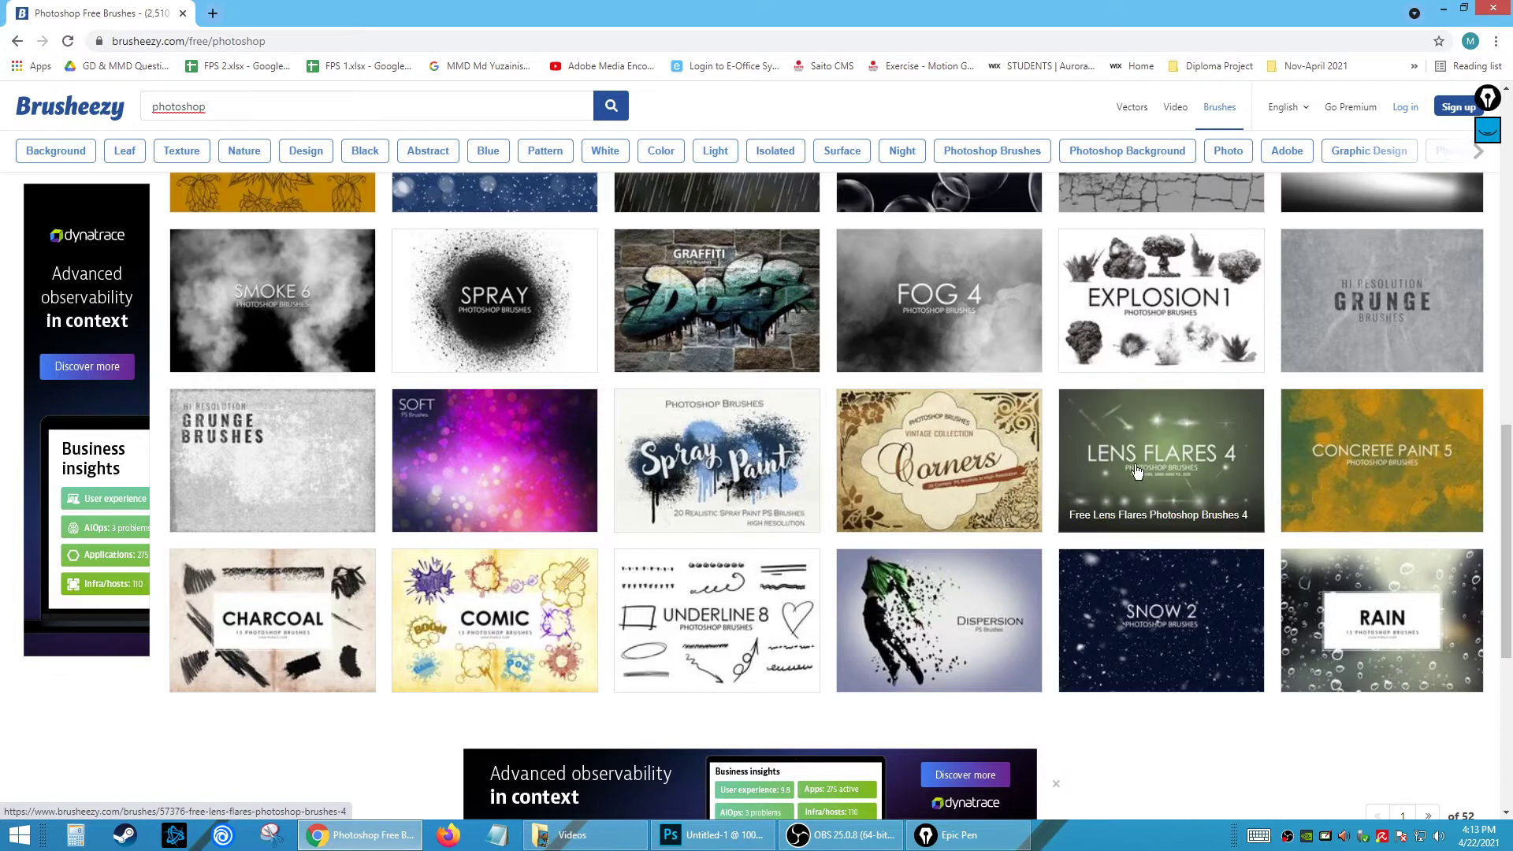
click(1157, 449)
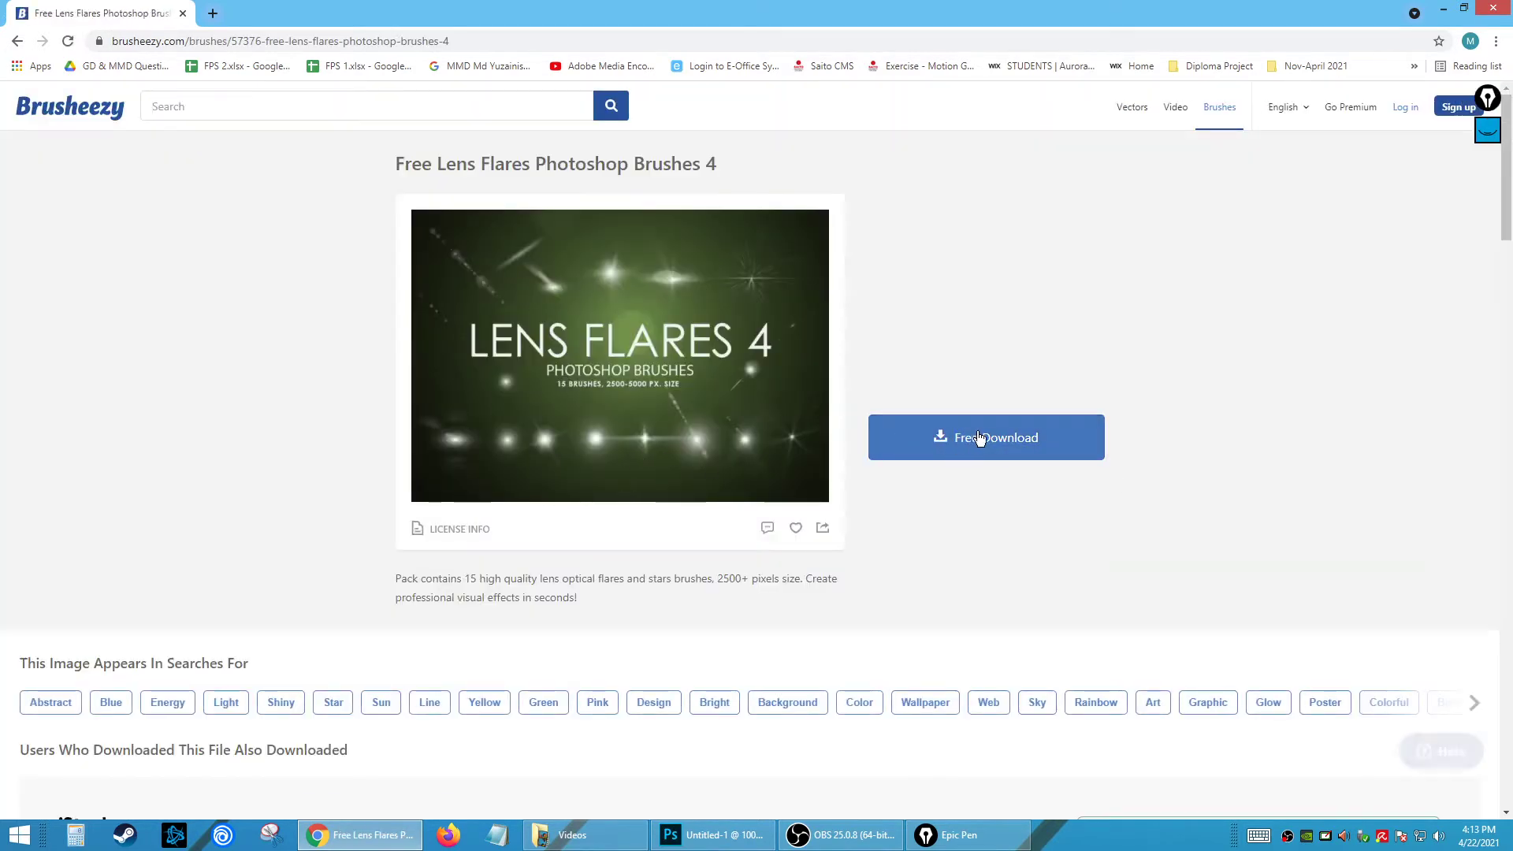
- Download the Free Lens Flares Photoshop Brushes 4 set without creating an account, and close the download overlay
click(999, 448)
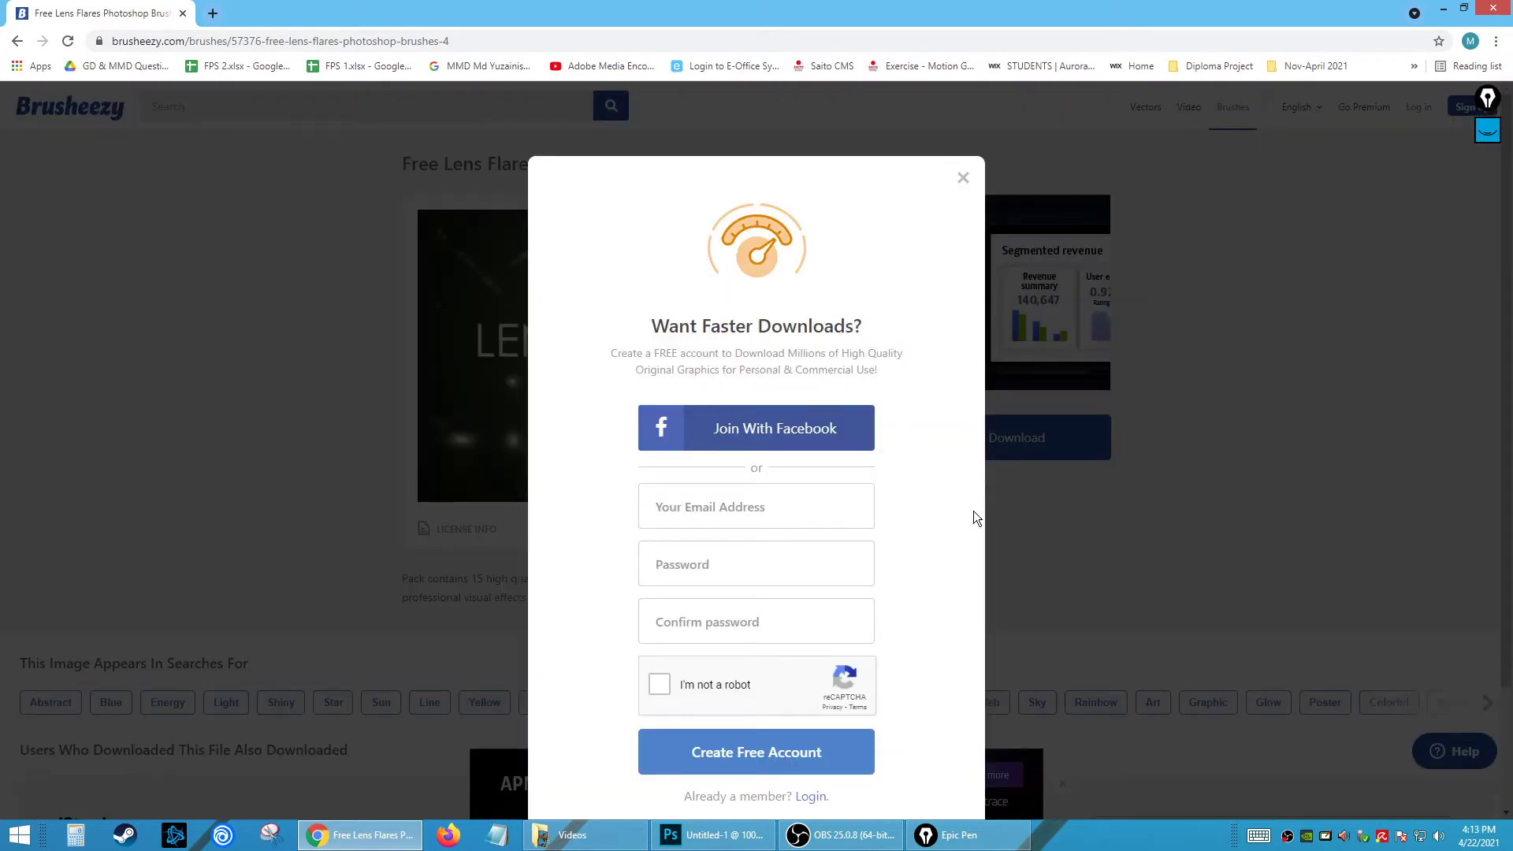
click(963, 180)
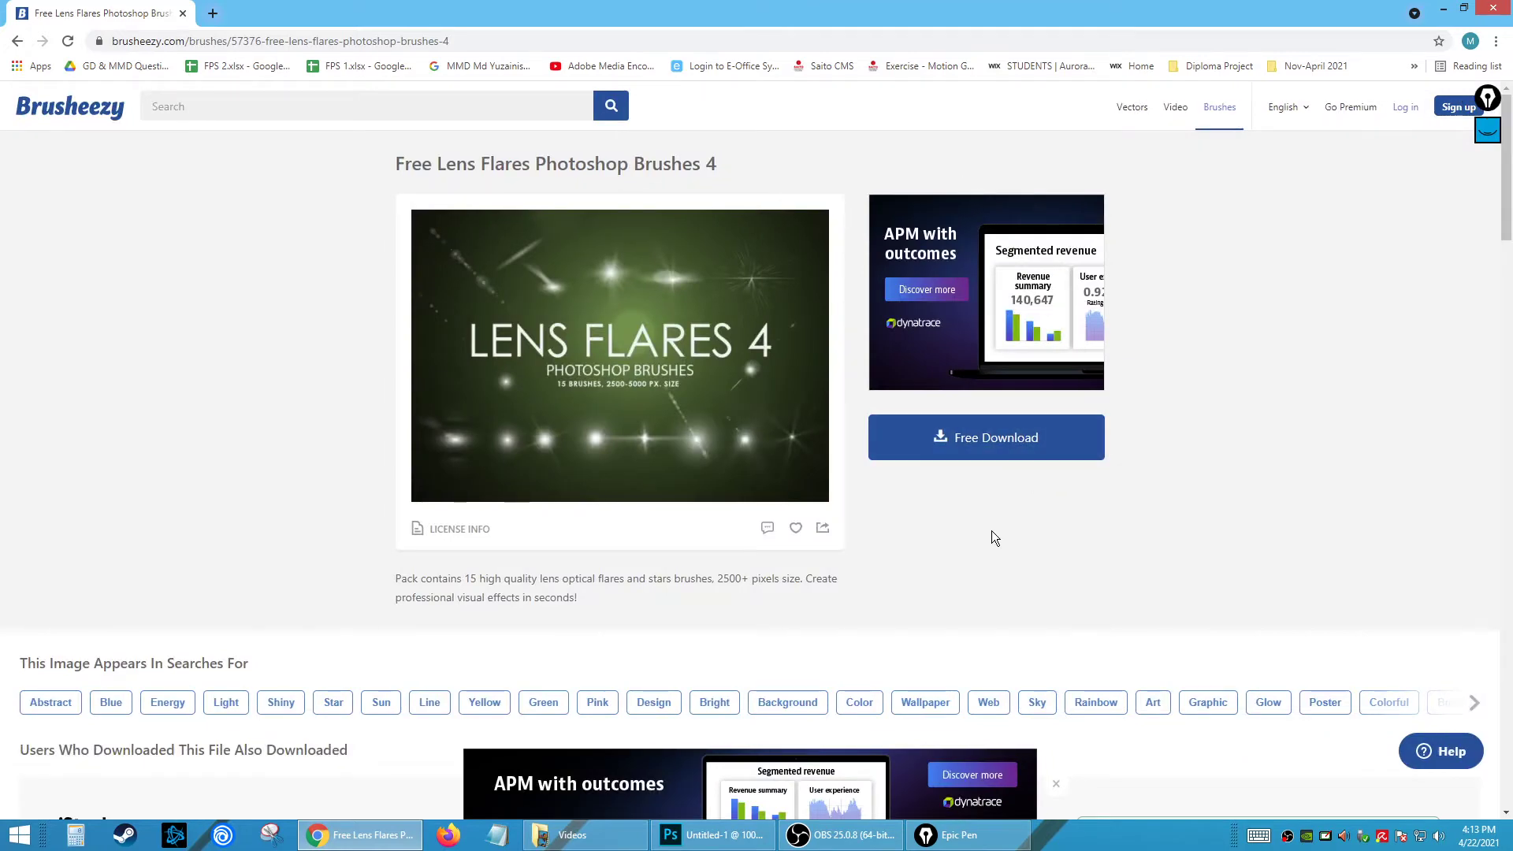
scroll(990, 534, down, 5)
scroll(990, 605, up, 3)
scroll(989, 605, up, 3)
click(976, 436)
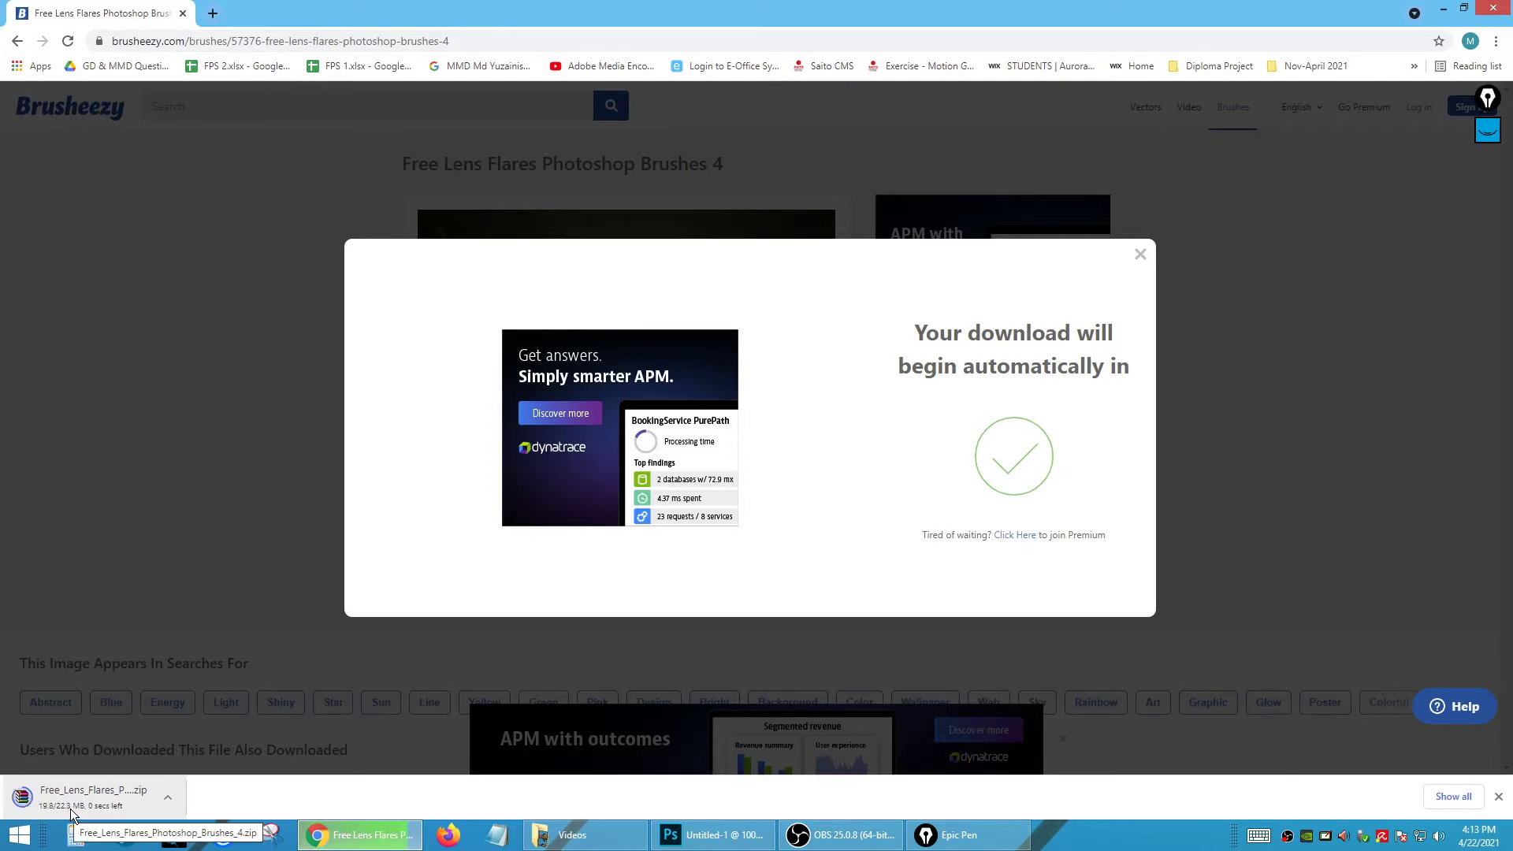
click(1140, 254)
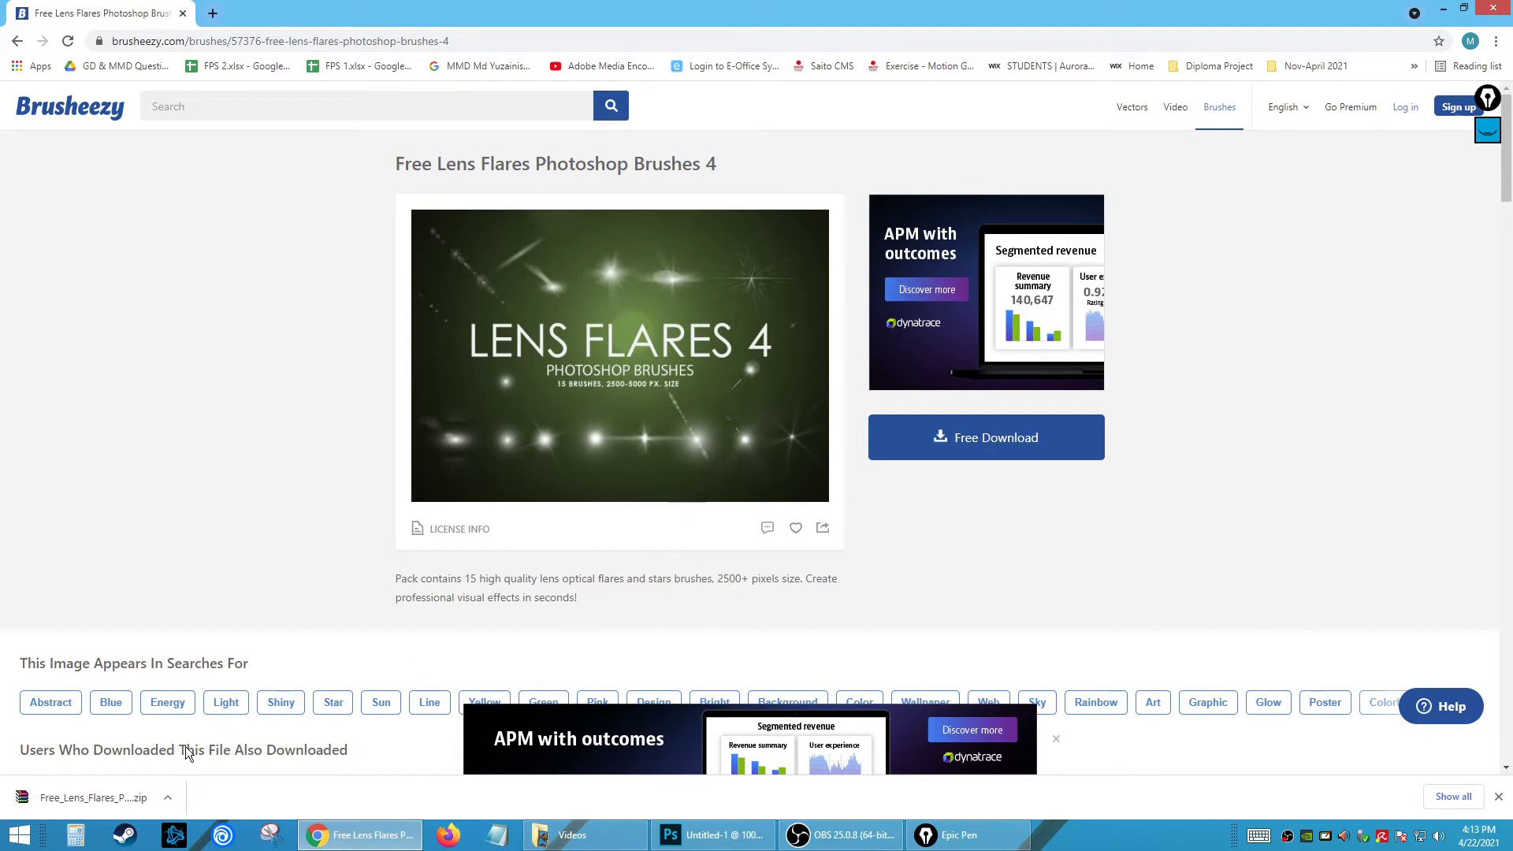
- Open the downloaded Free_Lens_Flares_Photoshop_Brushes_4.zip in WinRAR and dismiss its extra pop-up window
click(167, 799)
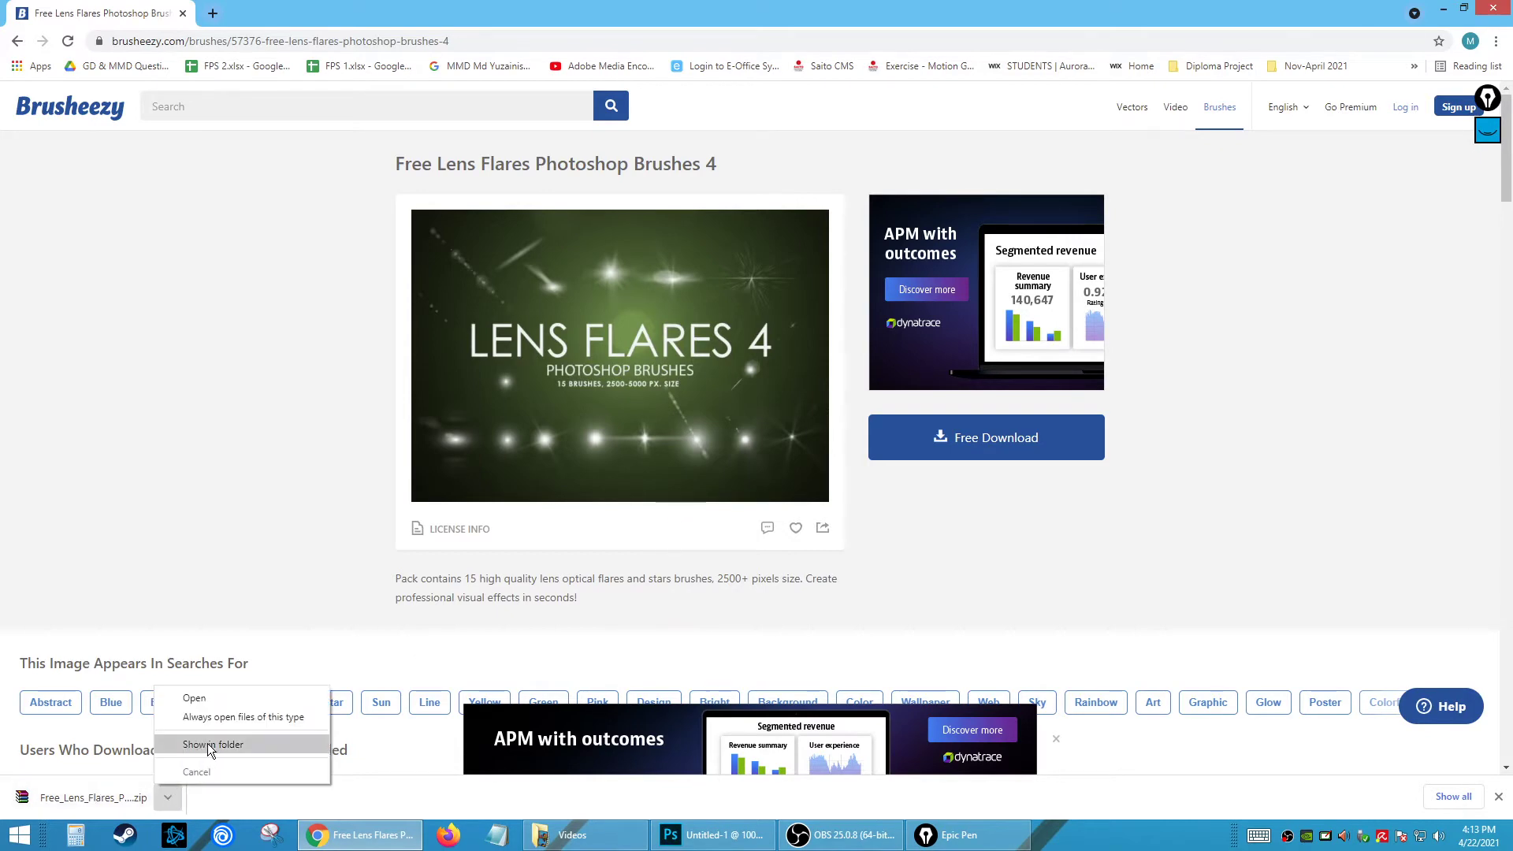
click(101, 804)
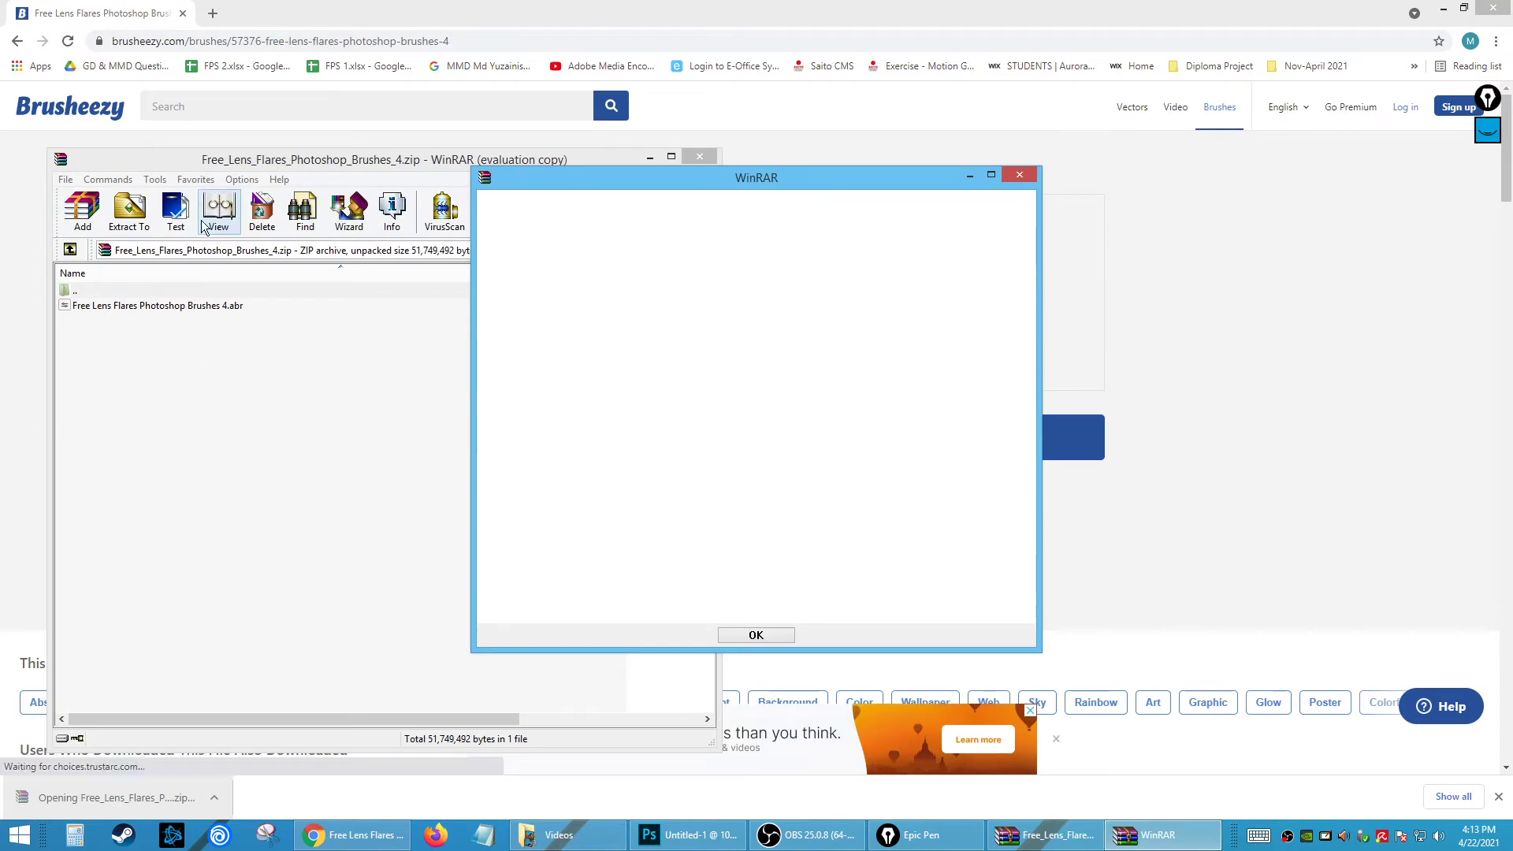
click(754, 635)
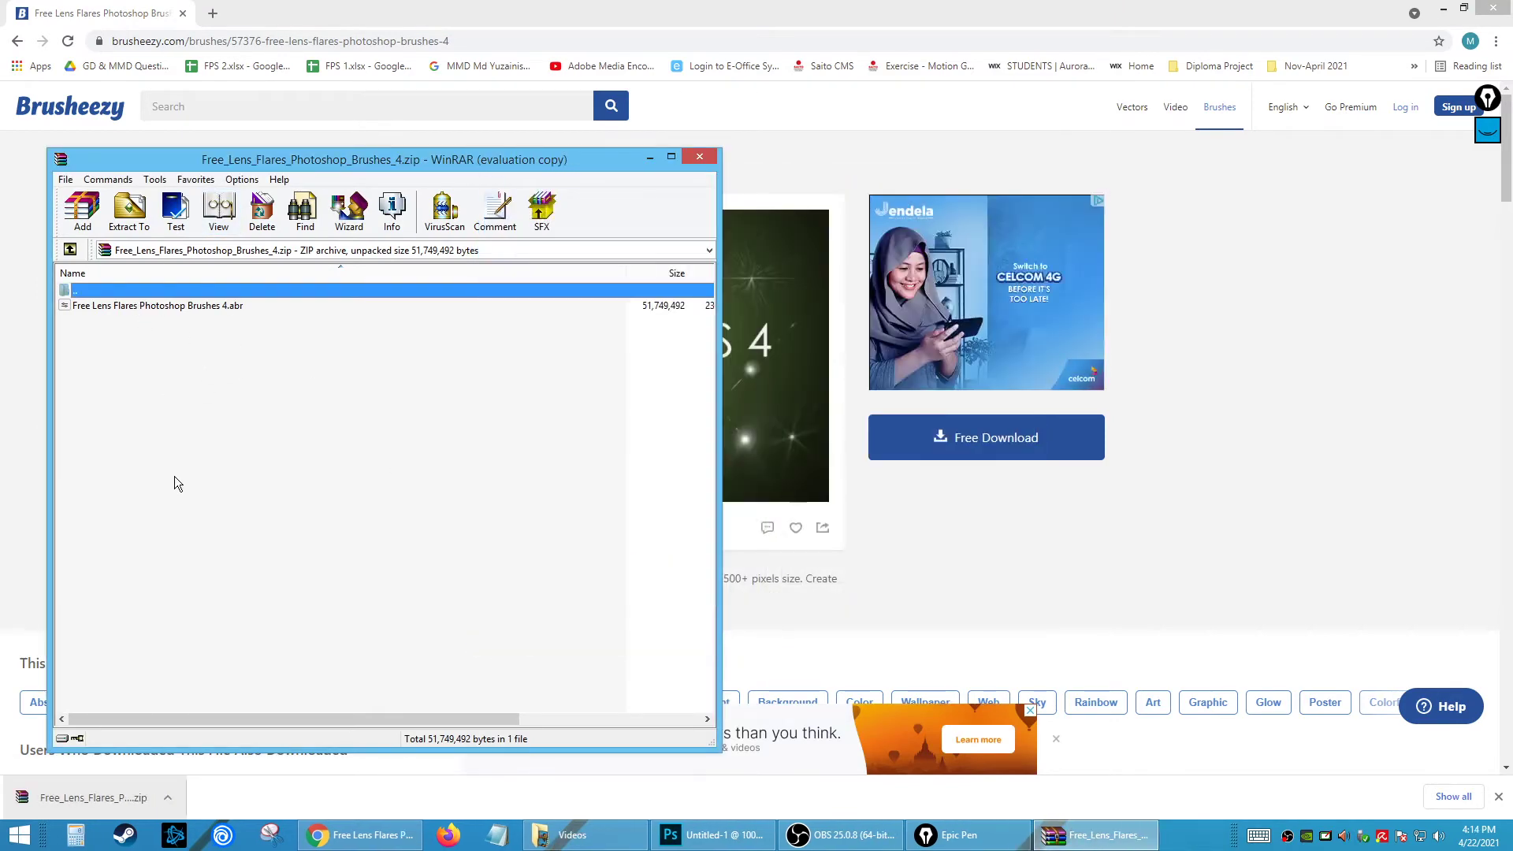
- Search Google for winrar in a new tab, view the WinRAR download page, and close the tab
click(213, 13)
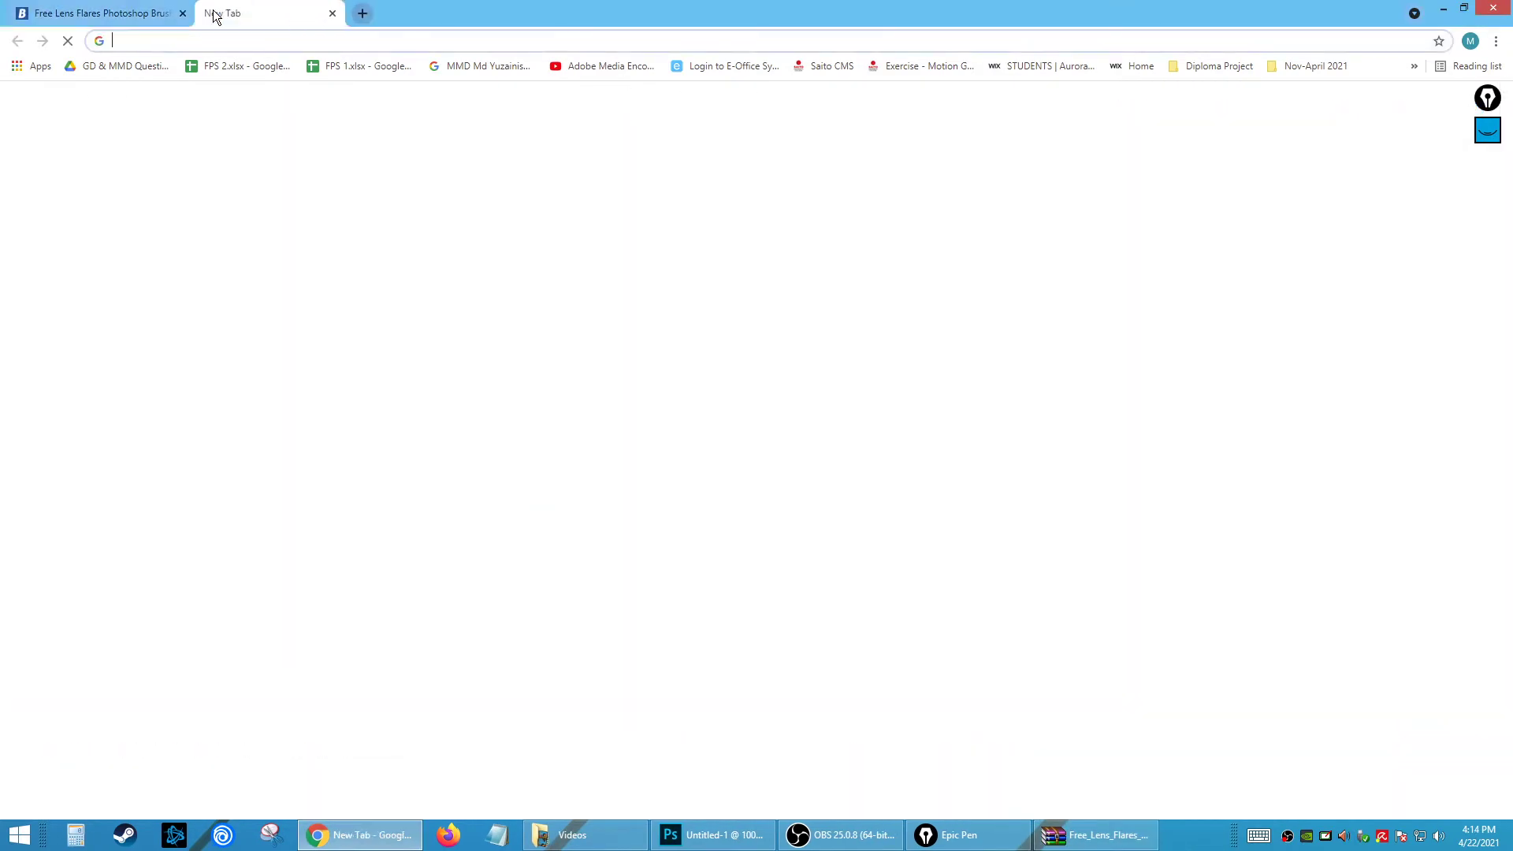
click(616, 330)
text(winrar)
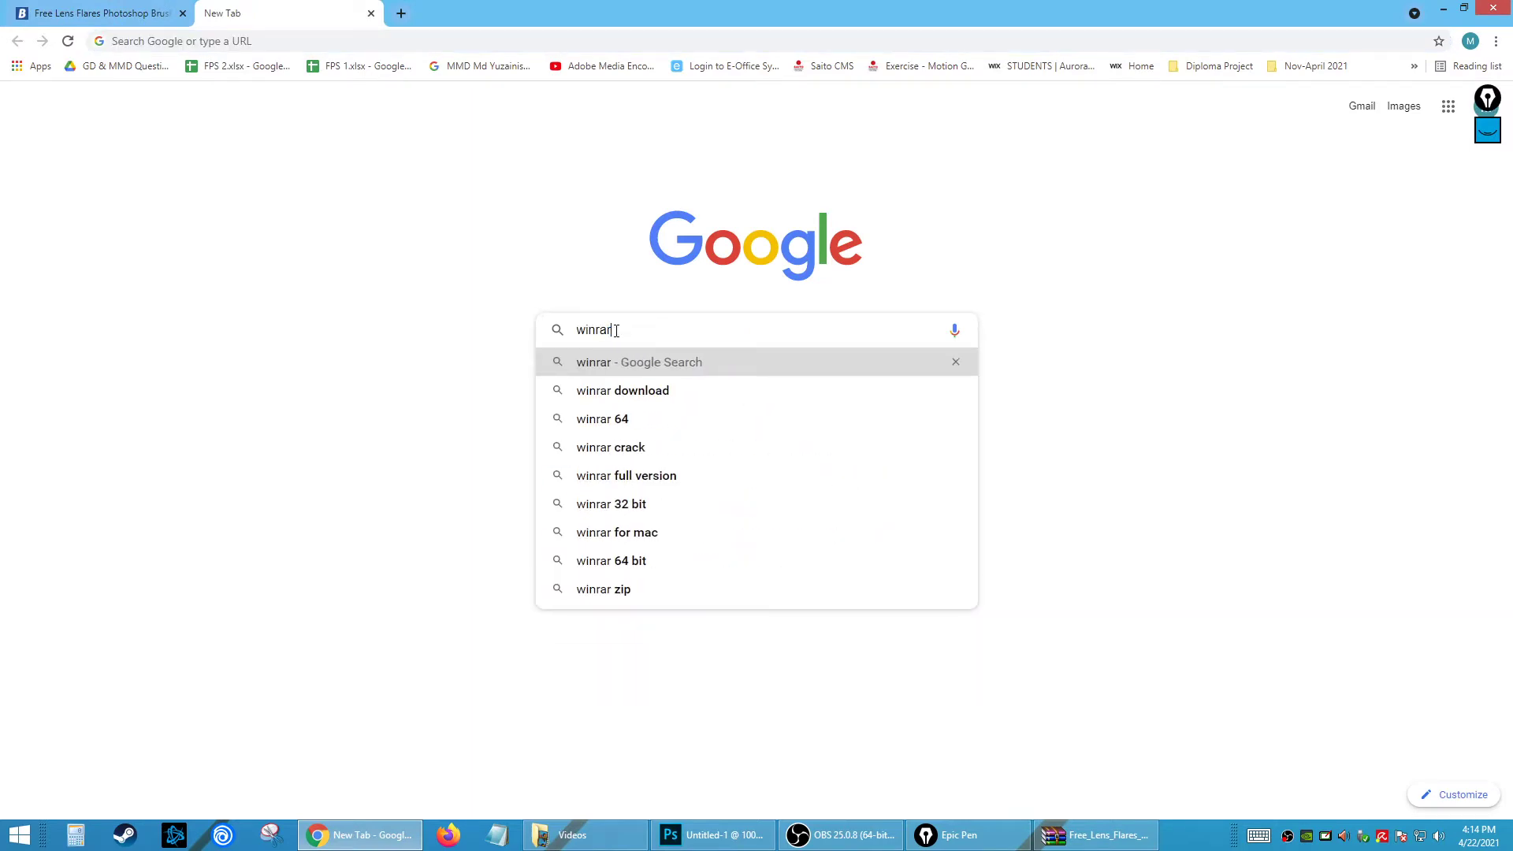
key(Return)
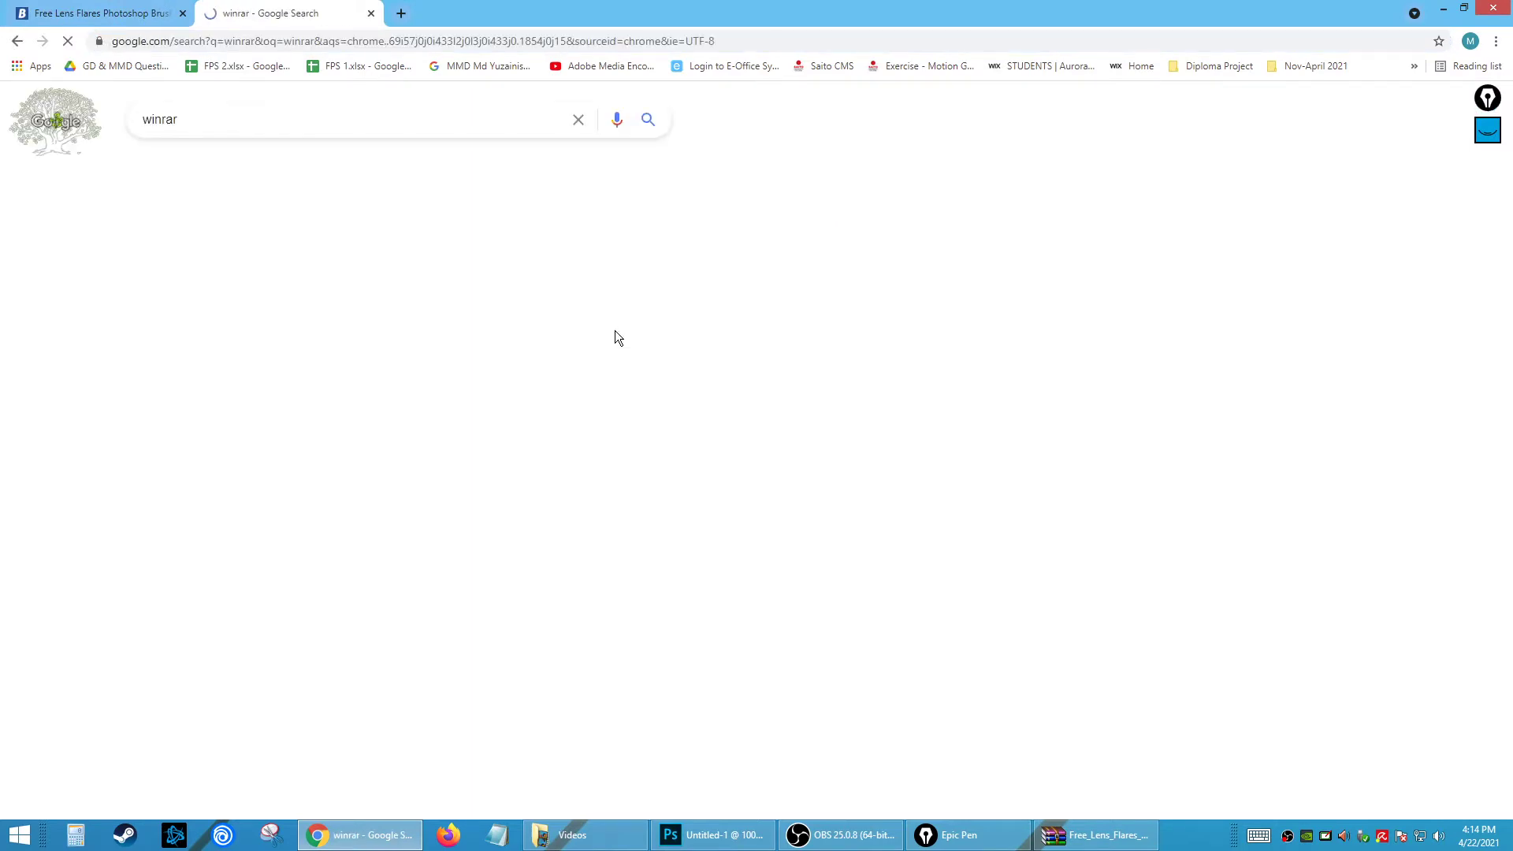
click(259, 255)
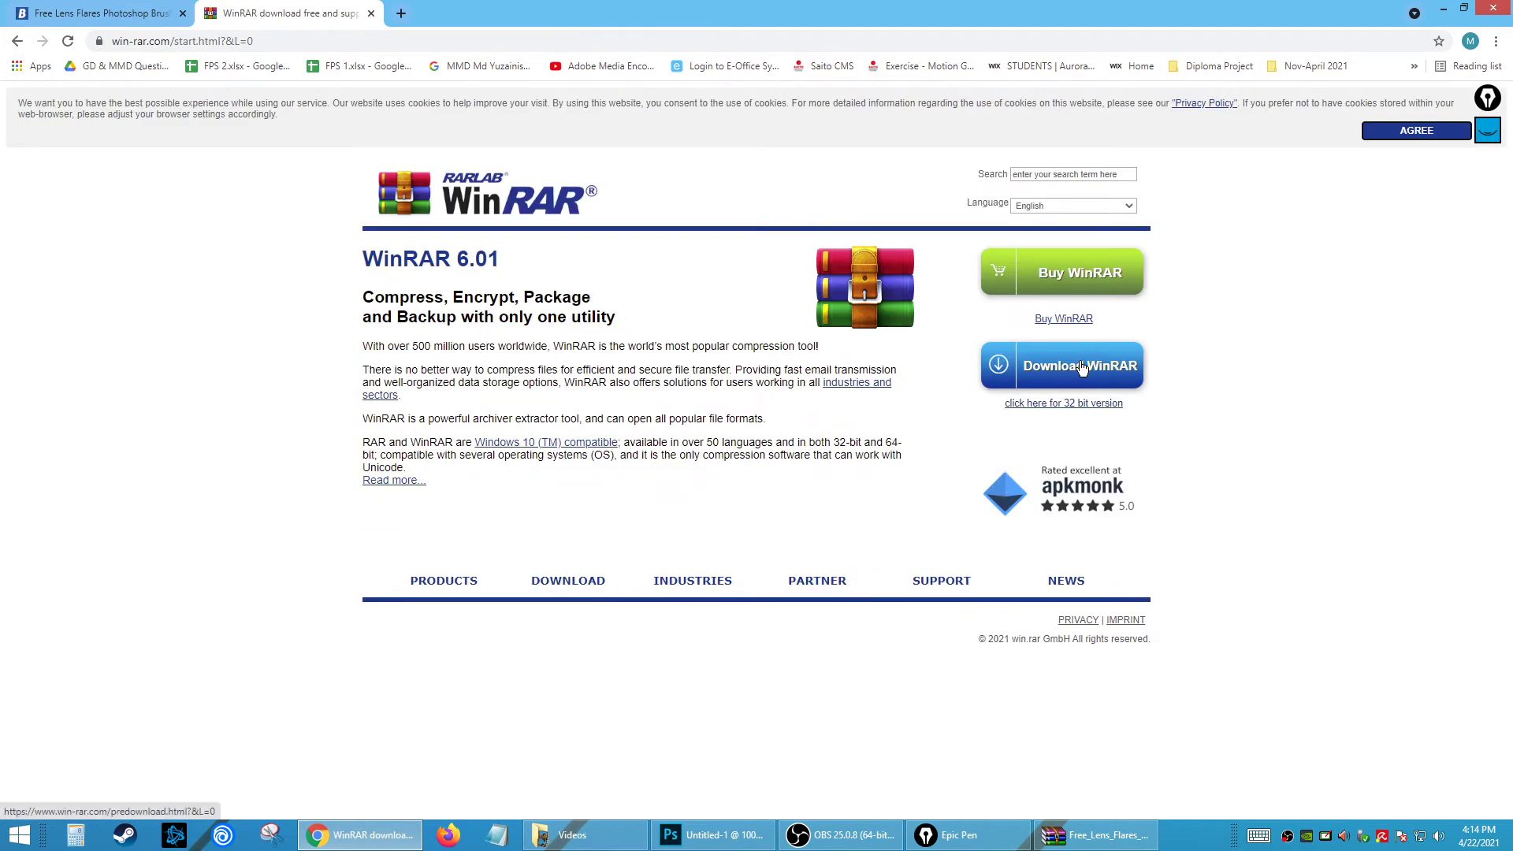
click(370, 14)
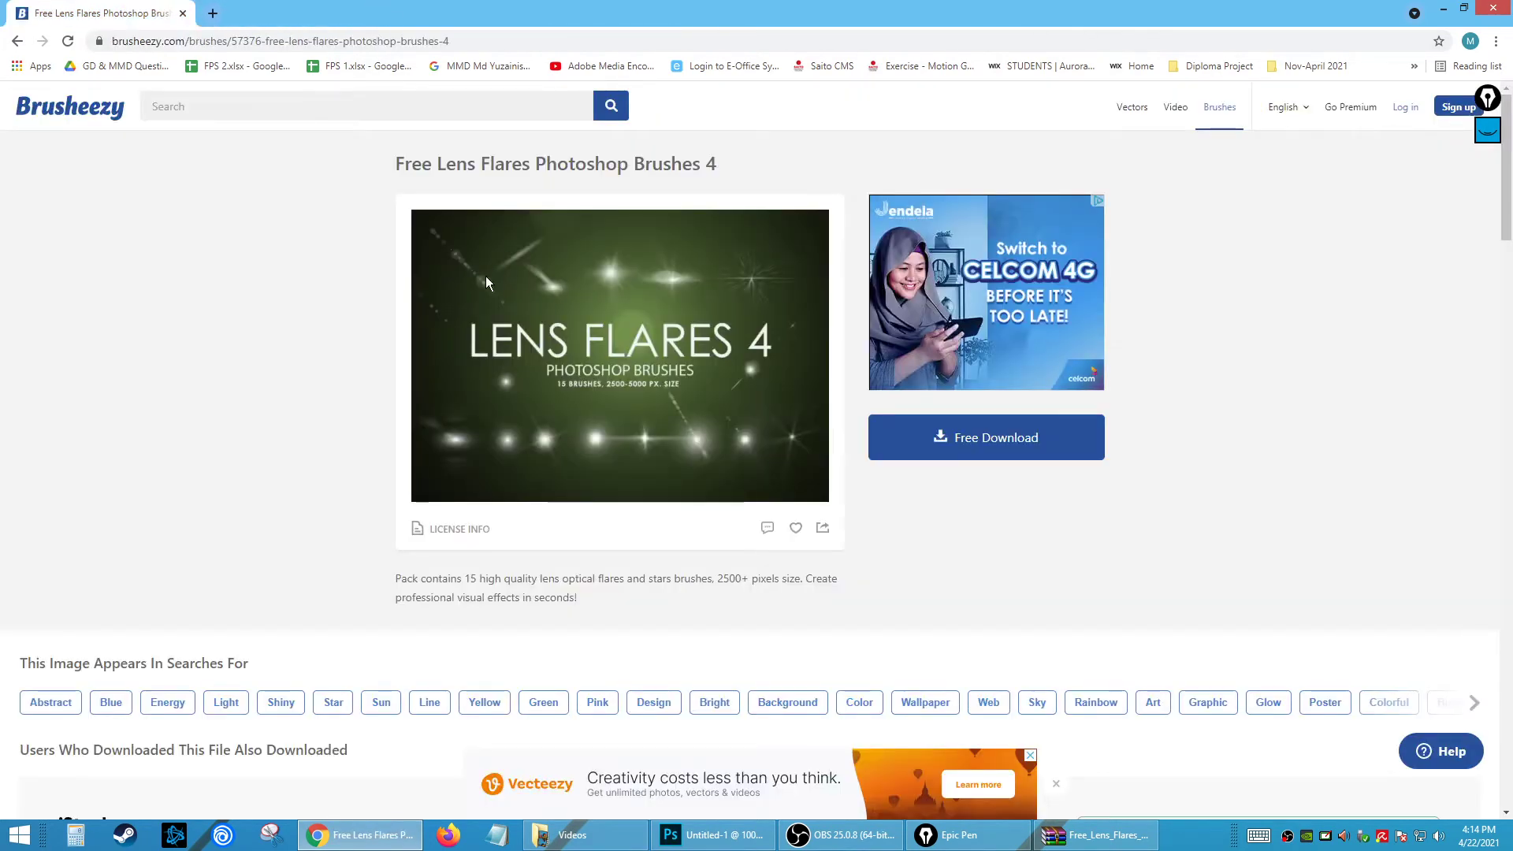
- Bring back the WinRAR archive and open the Photoshop Brushes folder on Storage (F:) in File Explorer
click(1095, 834)
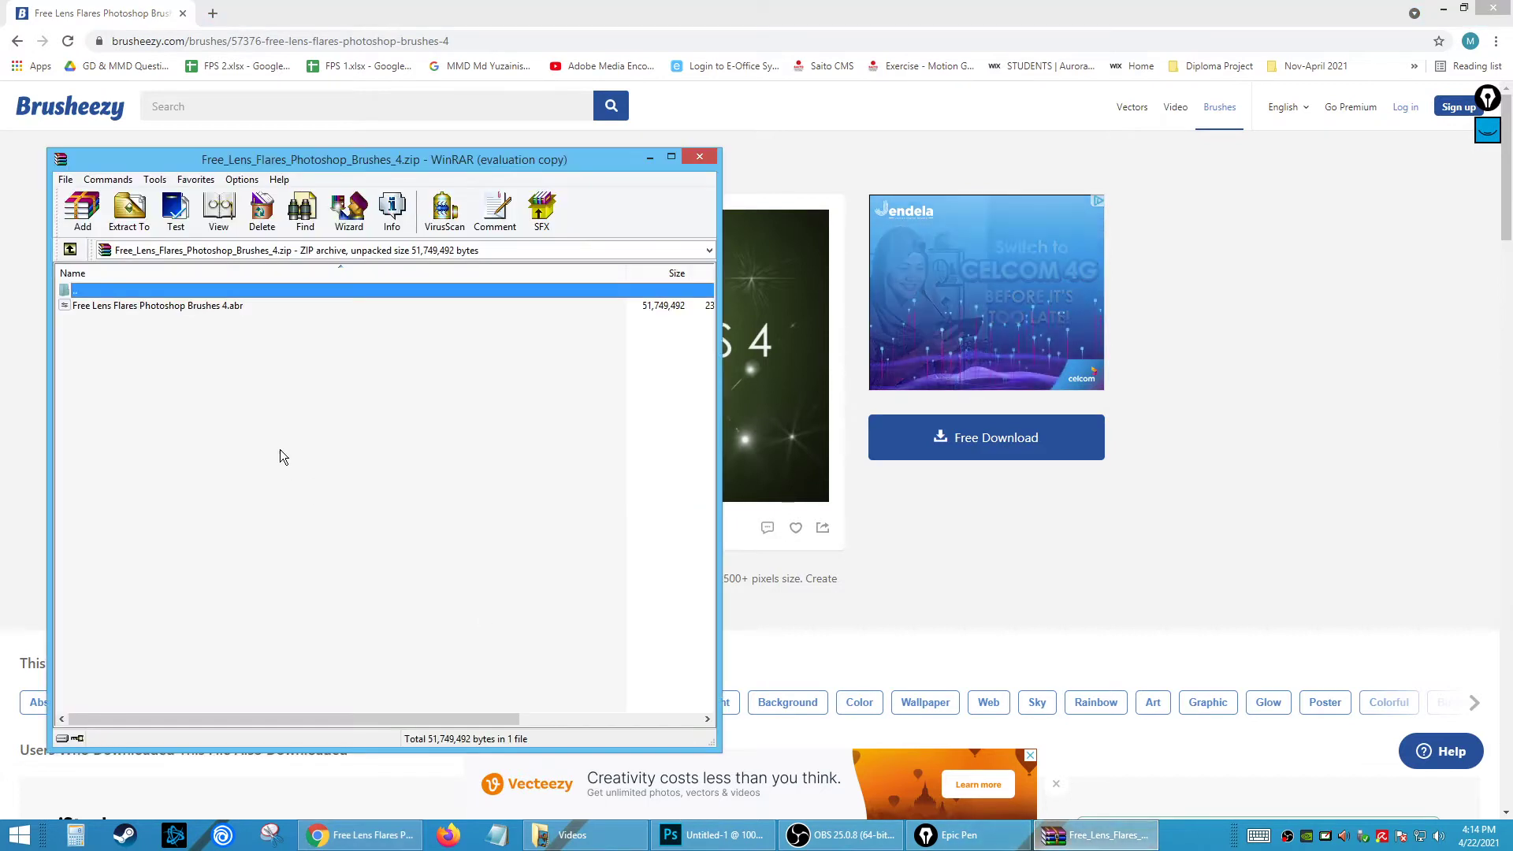
click(174, 306)
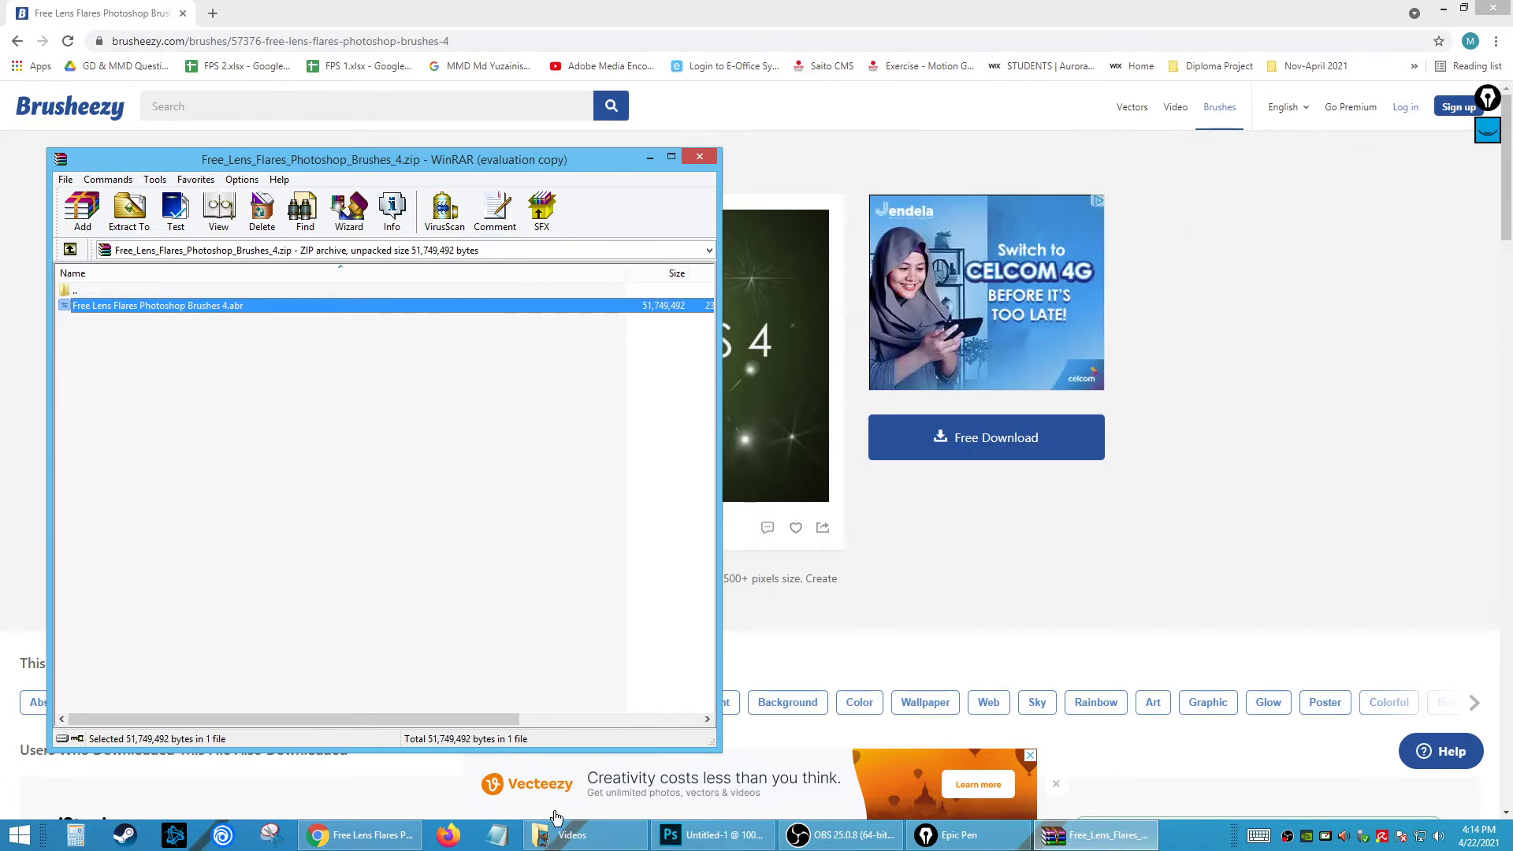
click(585, 837)
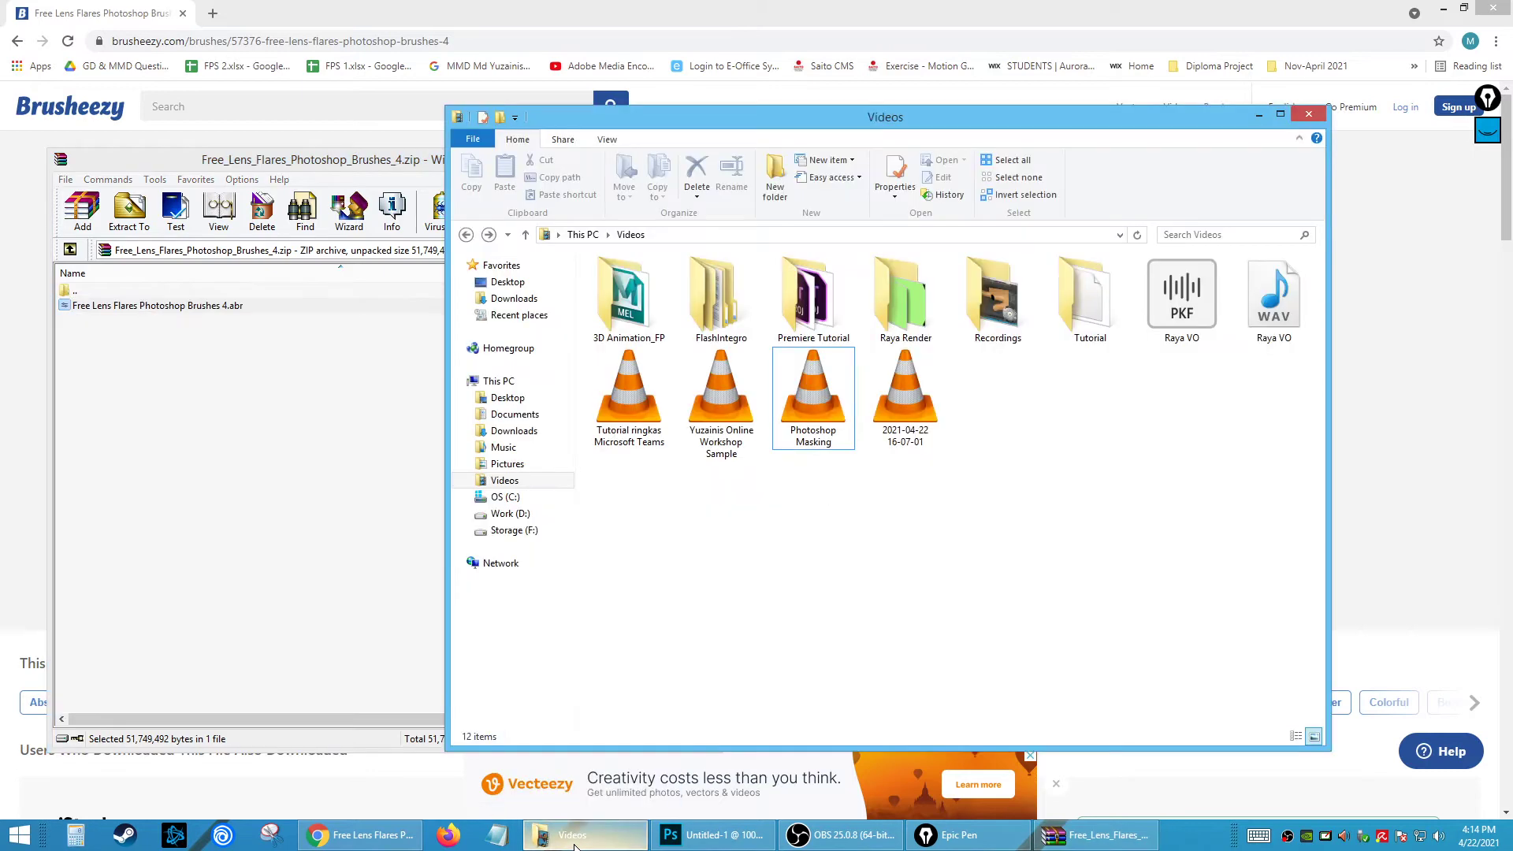
click(508, 530)
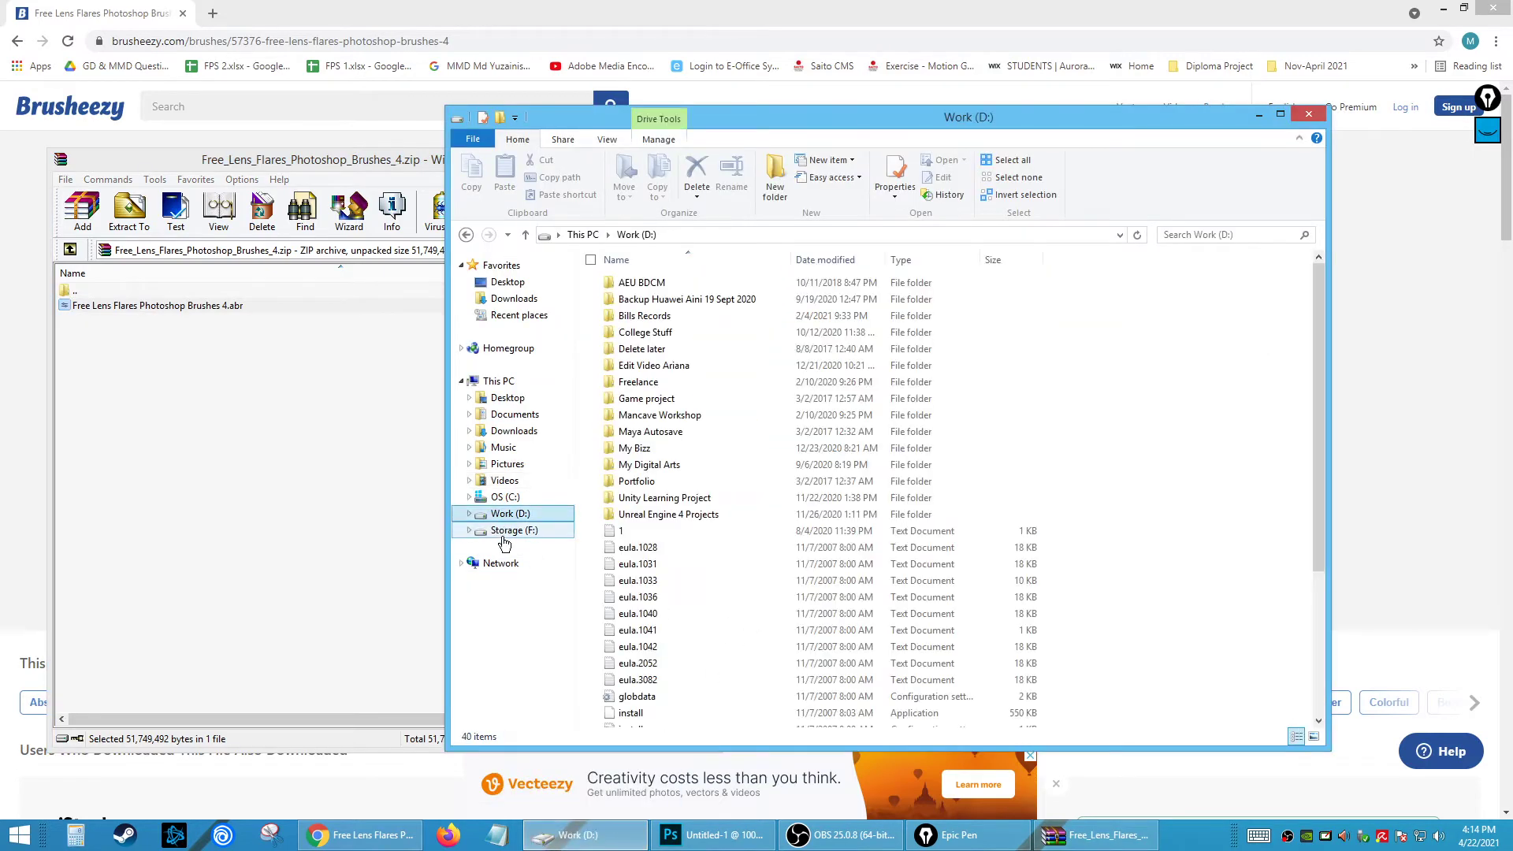
click(653, 466)
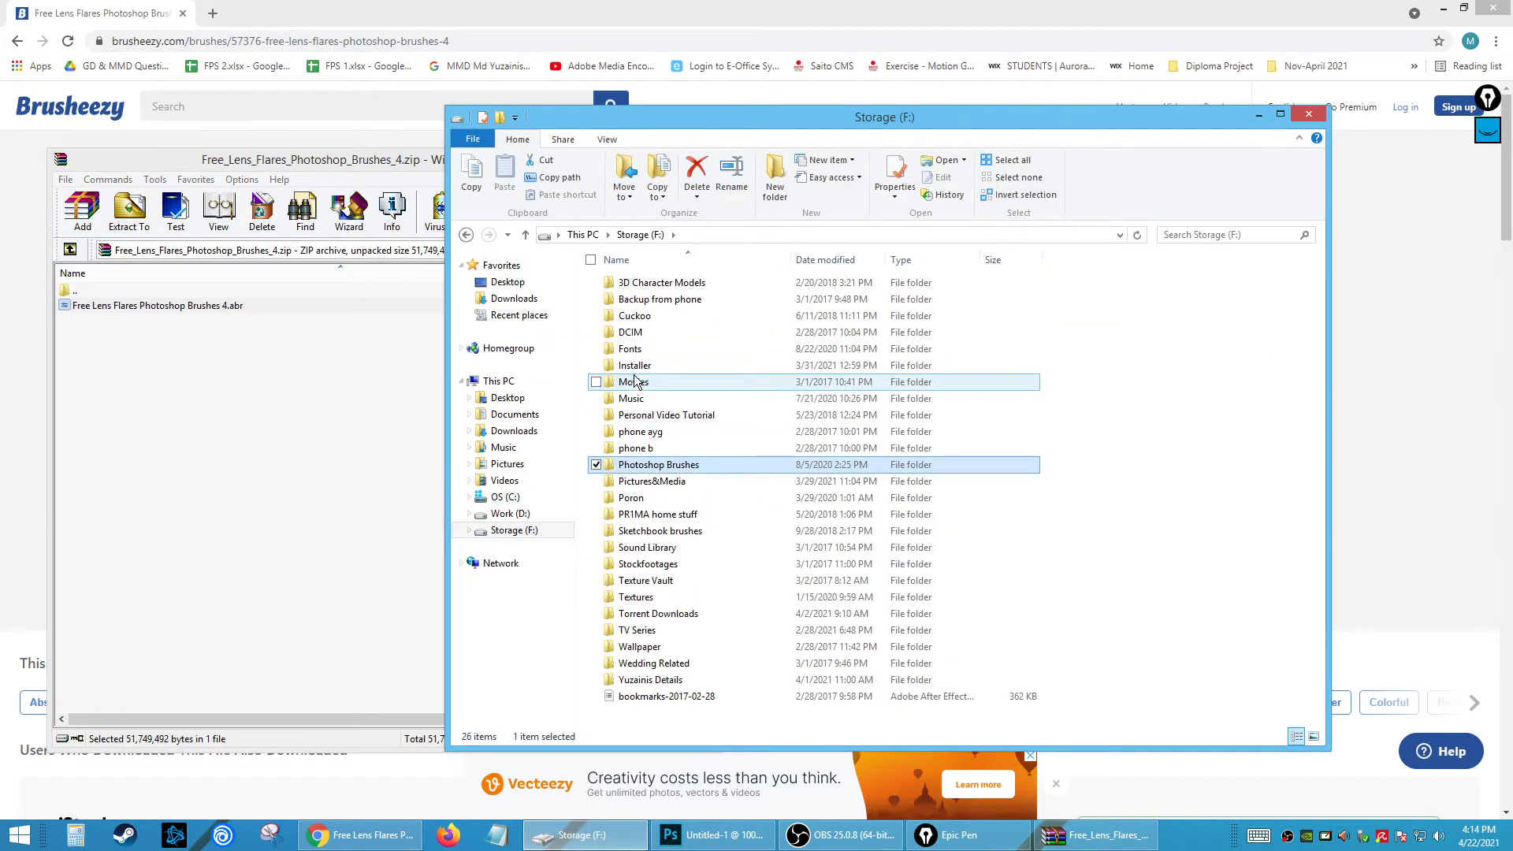
click(510, 514)
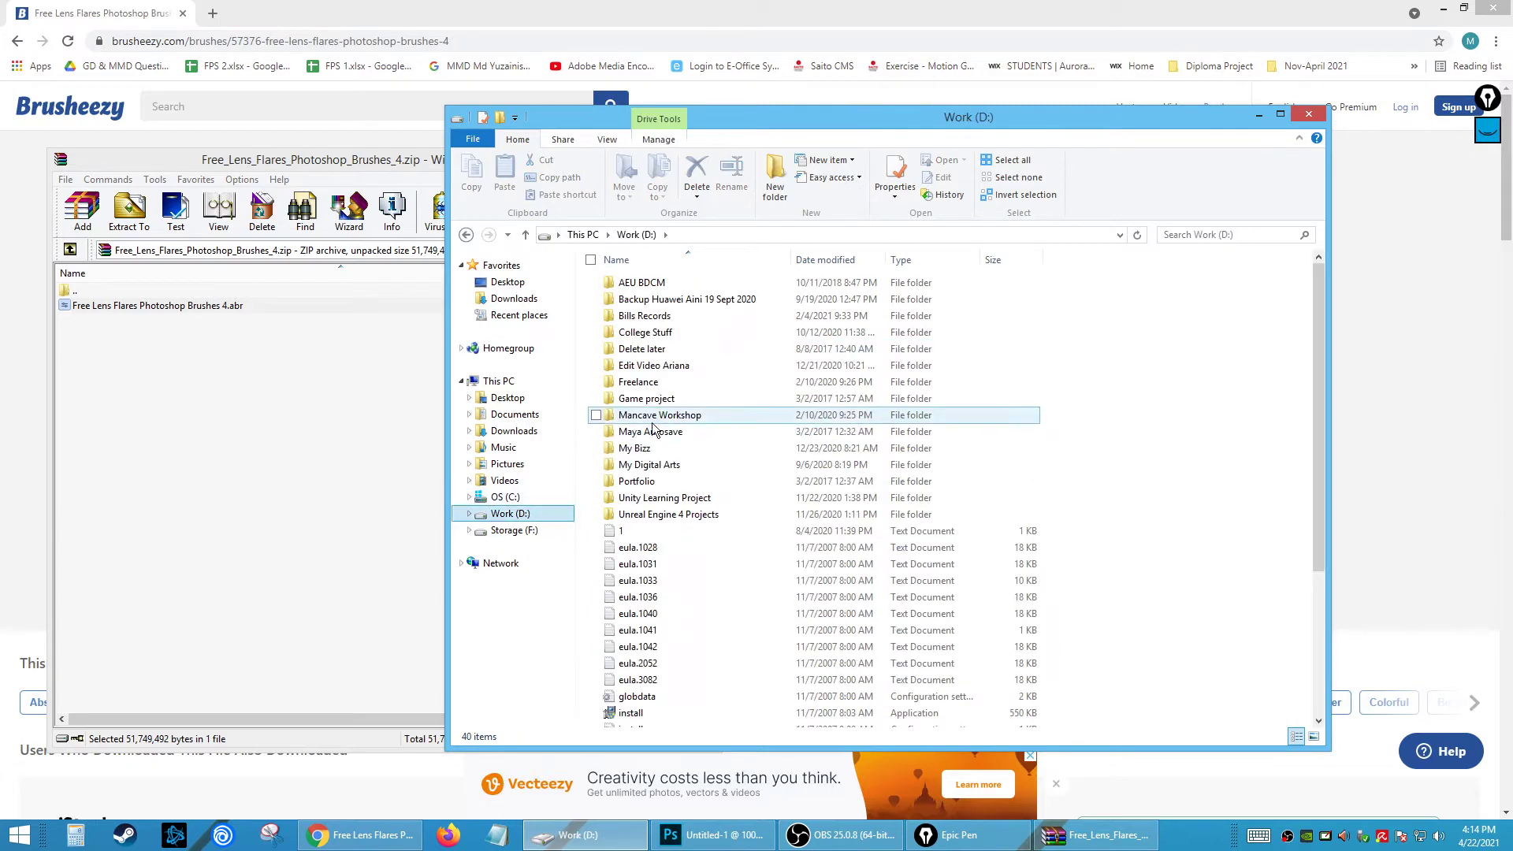
click(523, 533)
click(664, 566)
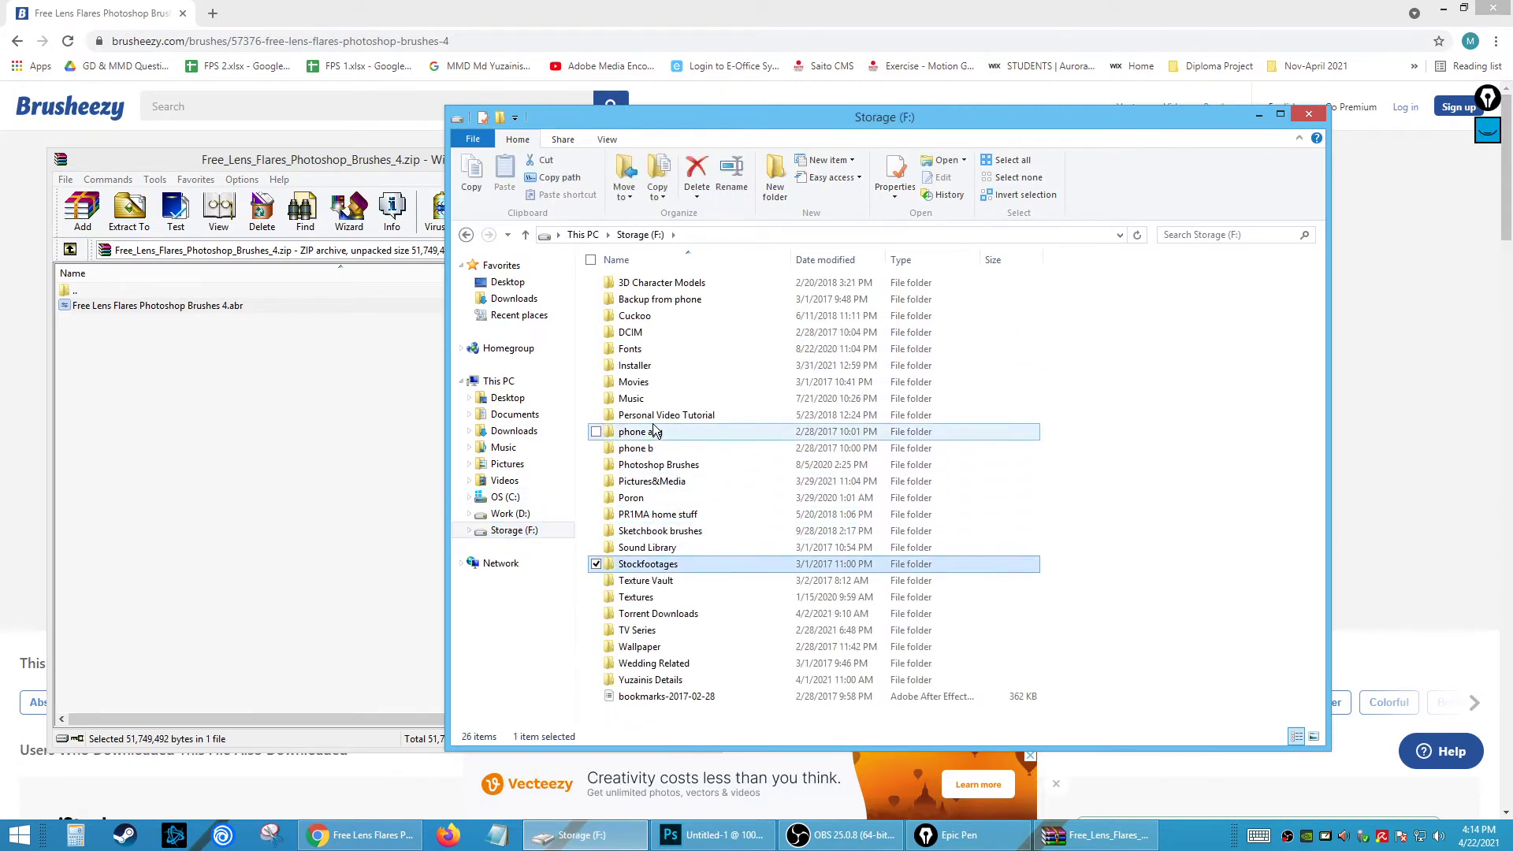
double_click(655, 466)
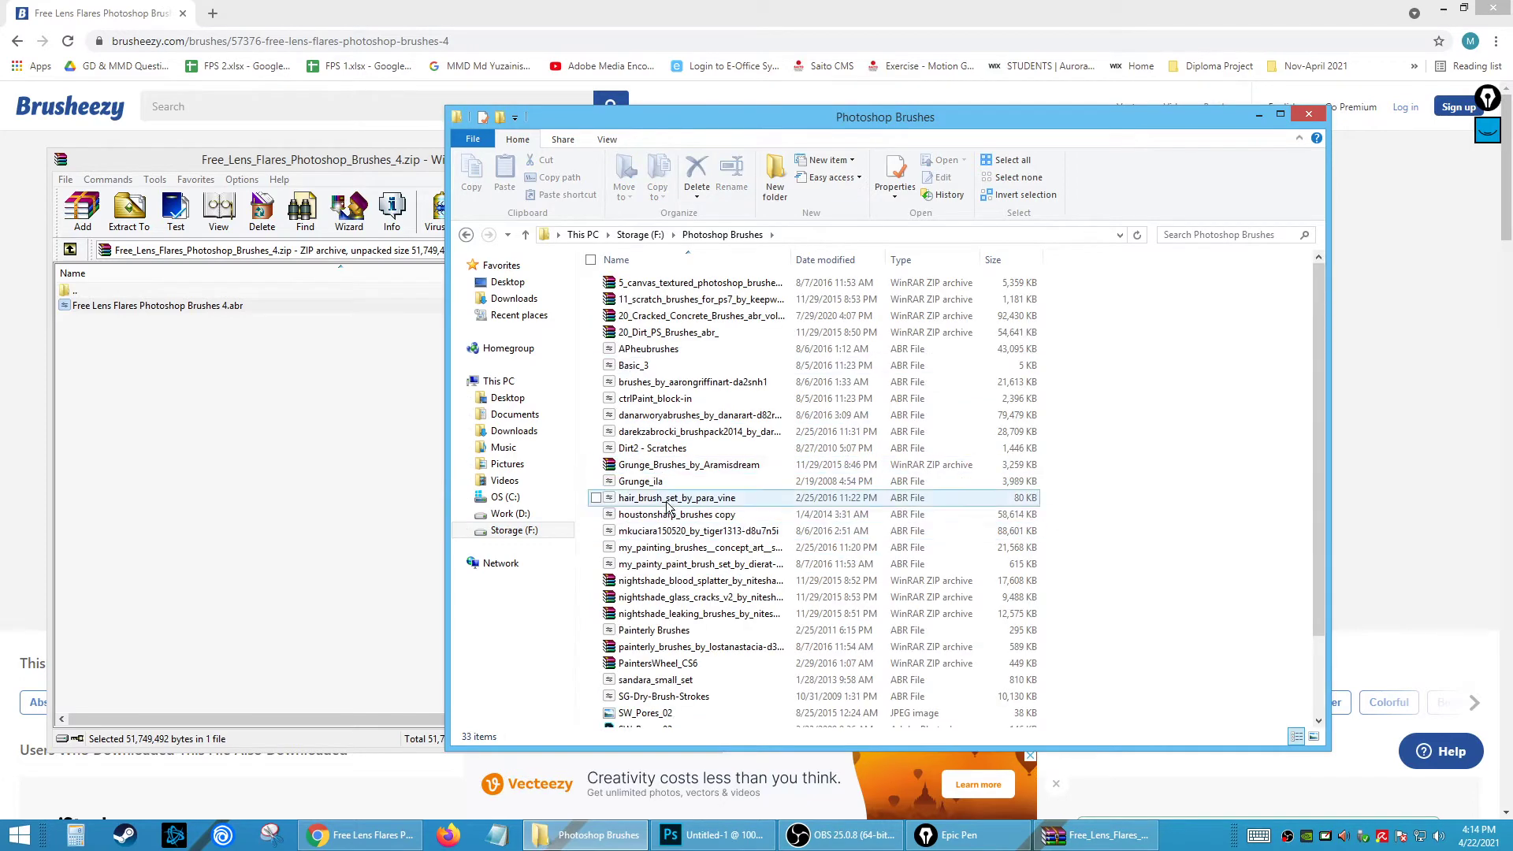
- Extract Free Lens Flares Photoshop Brushes 4.abr from the archive into the Photoshop Brushes folder and close WinRAR
click(119, 308)
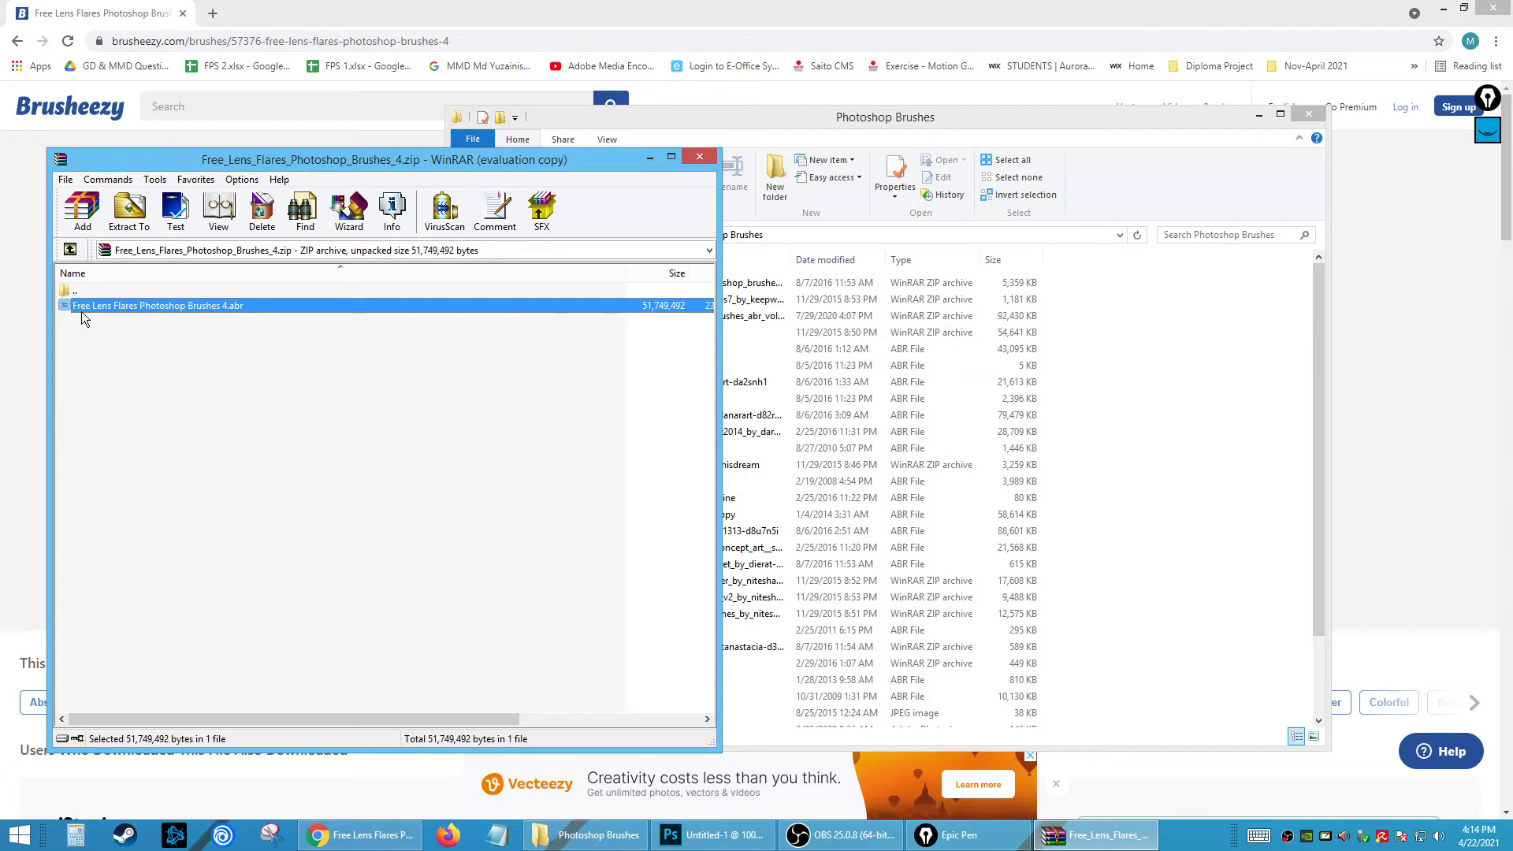
drag(531, 427, 767, 507)
click(714, 519)
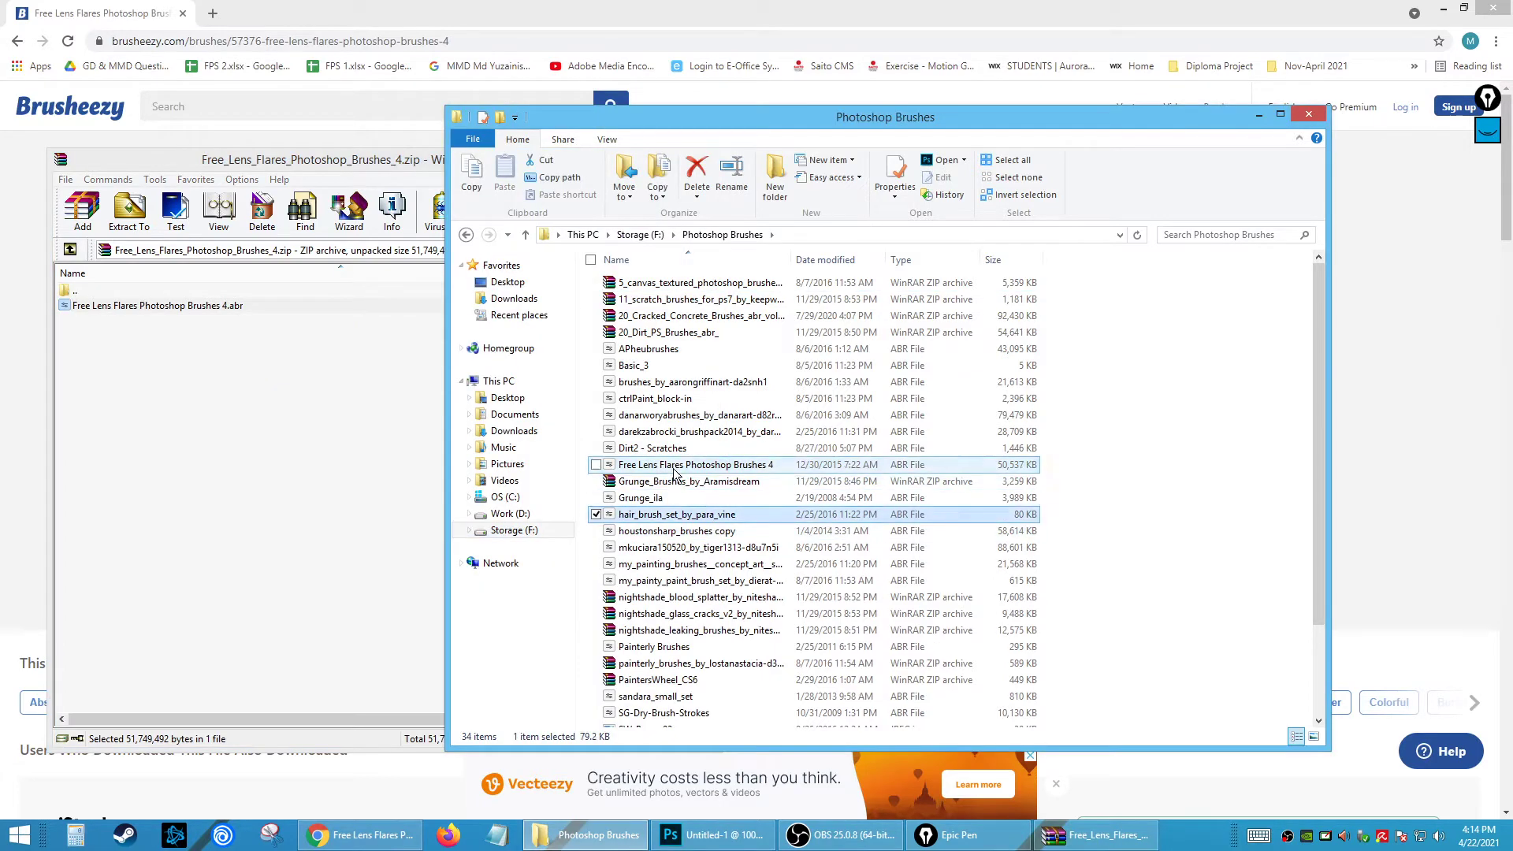
click(671, 466)
click(386, 444)
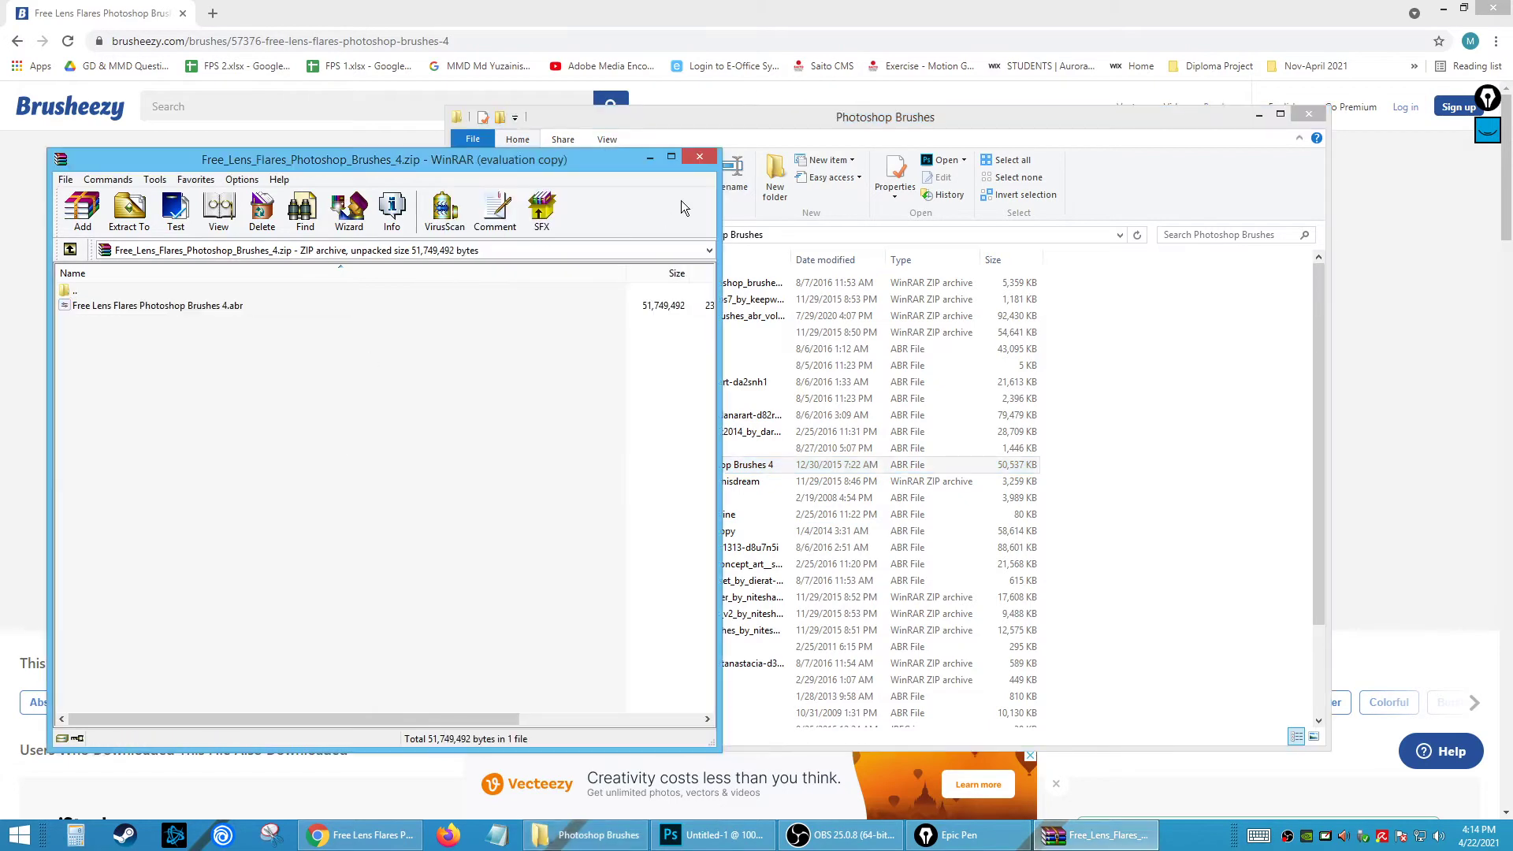
click(699, 160)
- Load the Free Lens Flares Photoshop Brushes 4 file into Photoshop, dismiss the crash reporter, and locate its group among the brush presets
double_click(662, 470)
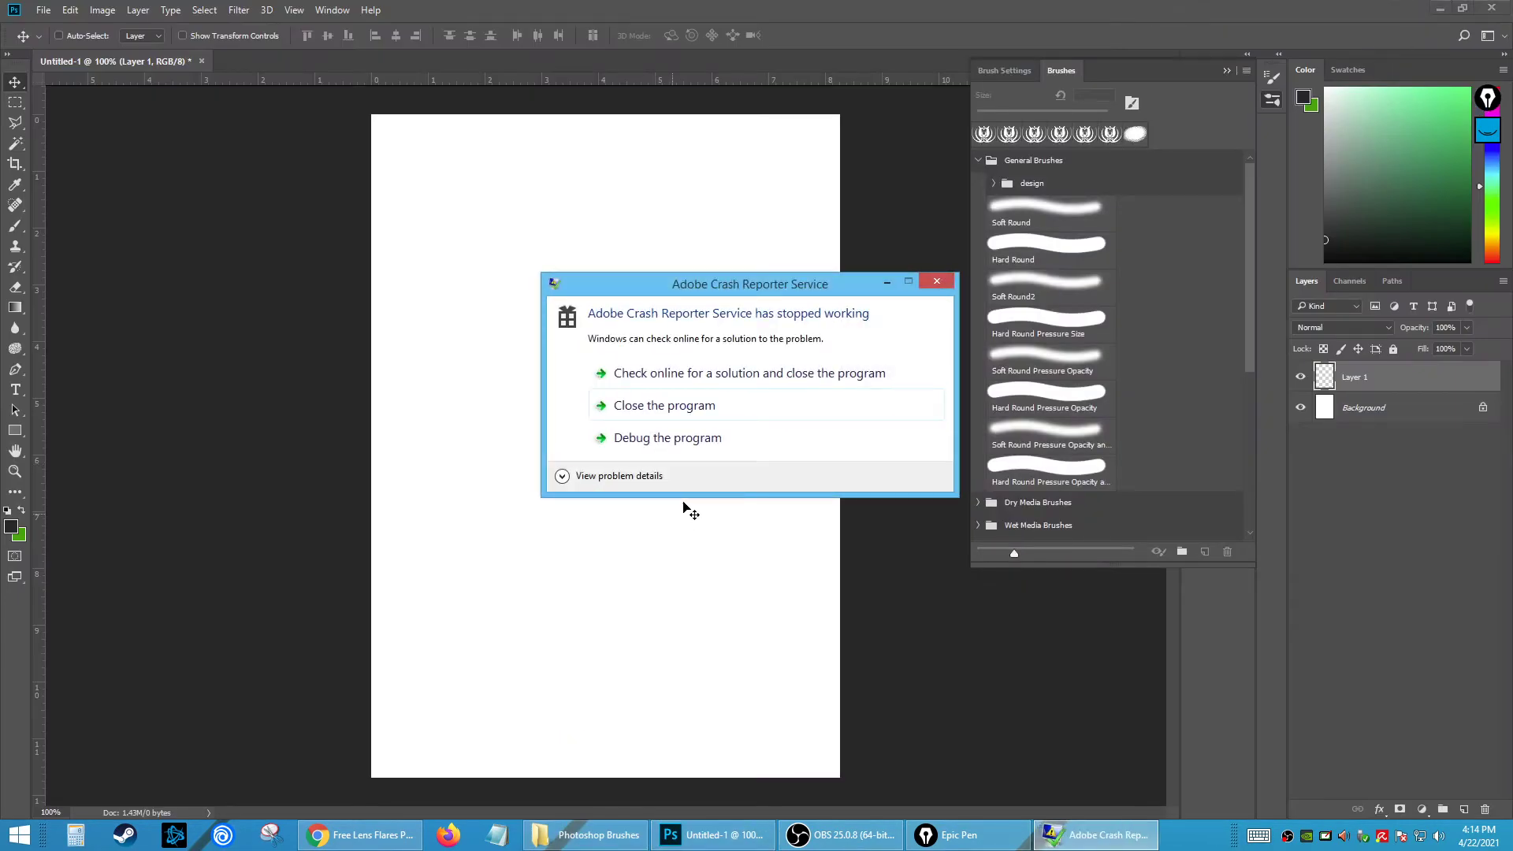
click(647, 407)
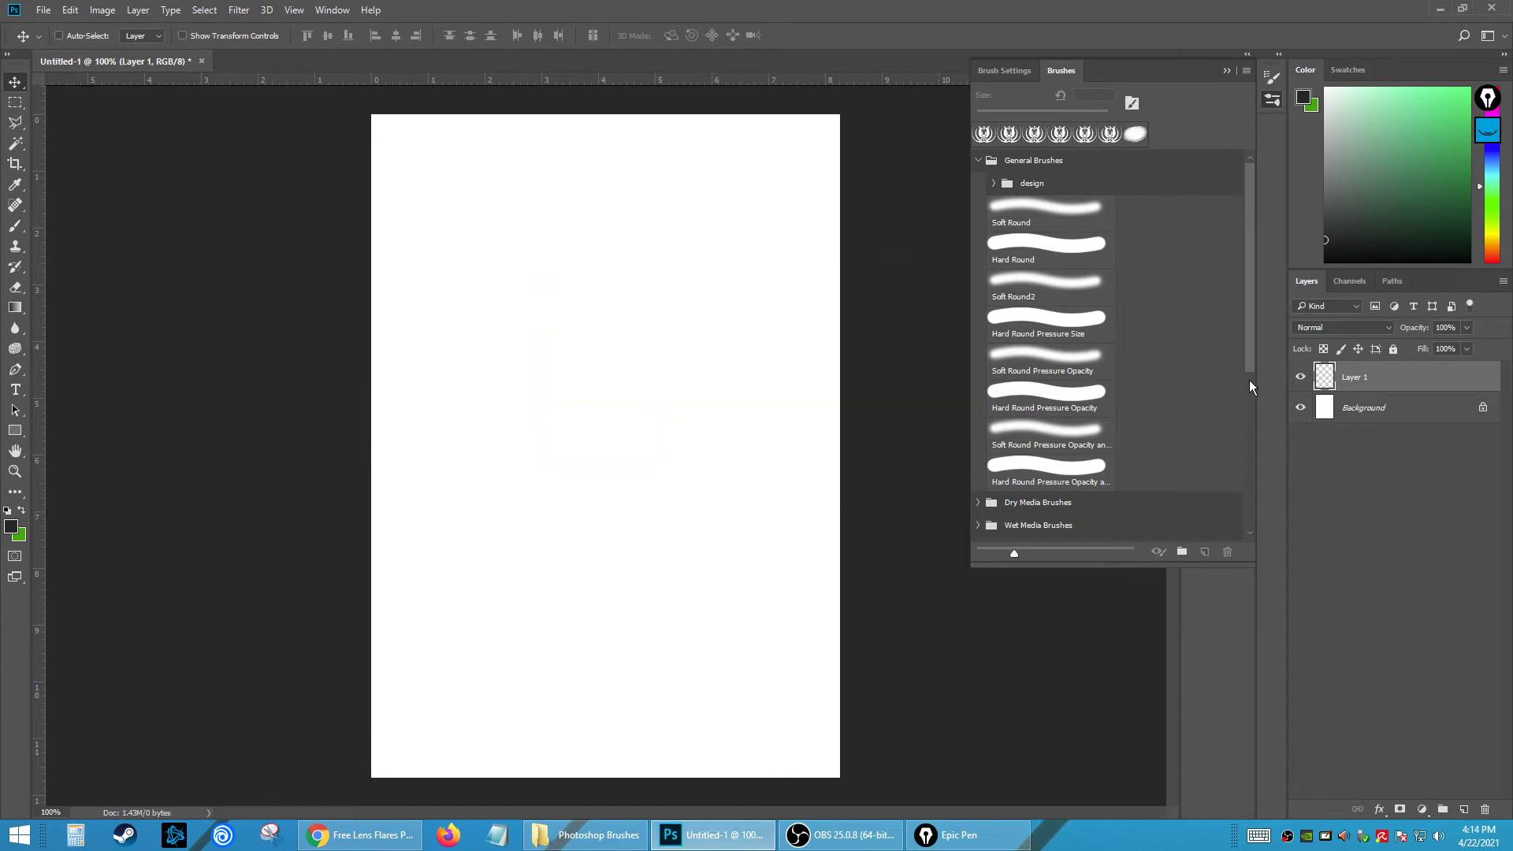
drag(1250, 383, 1248, 543)
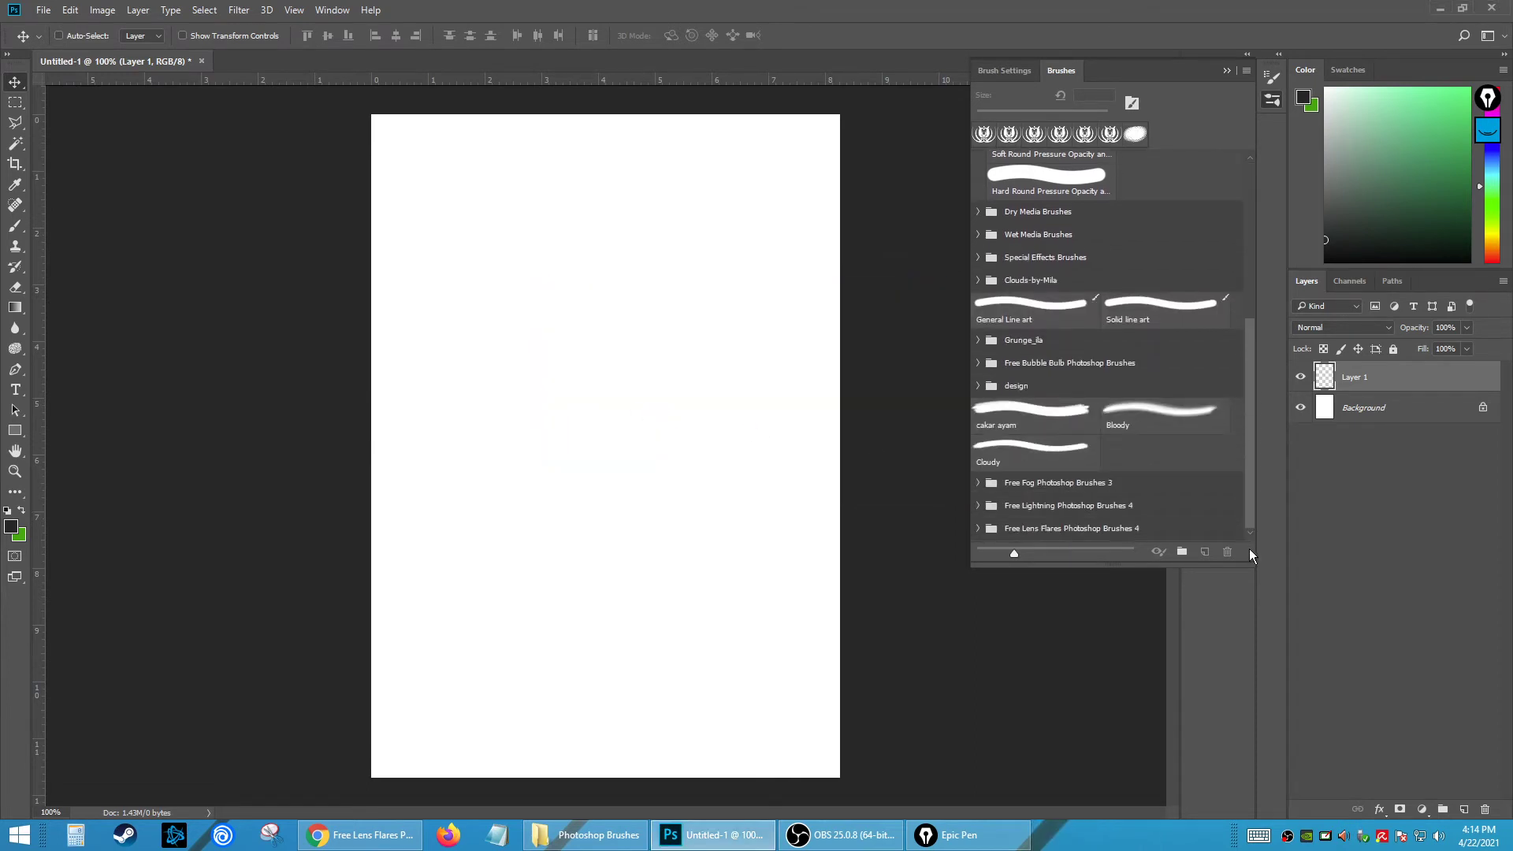
- Delete the Free Lens Flares Photoshop Brushes 4 group from the brush presets
click(1049, 527)
right_click(1046, 530)
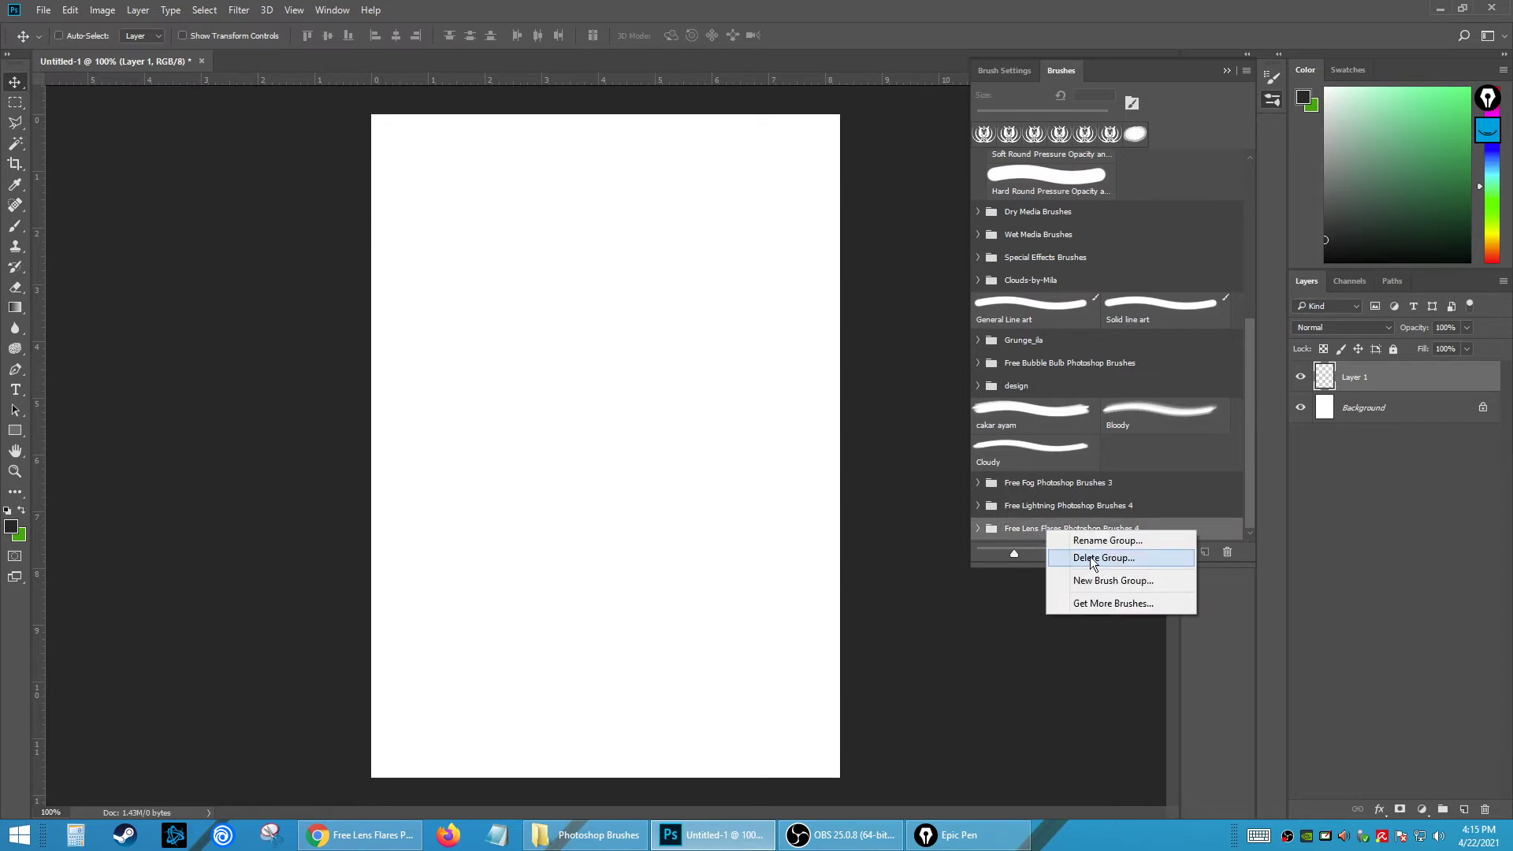
click(1020, 536)
click(978, 528)
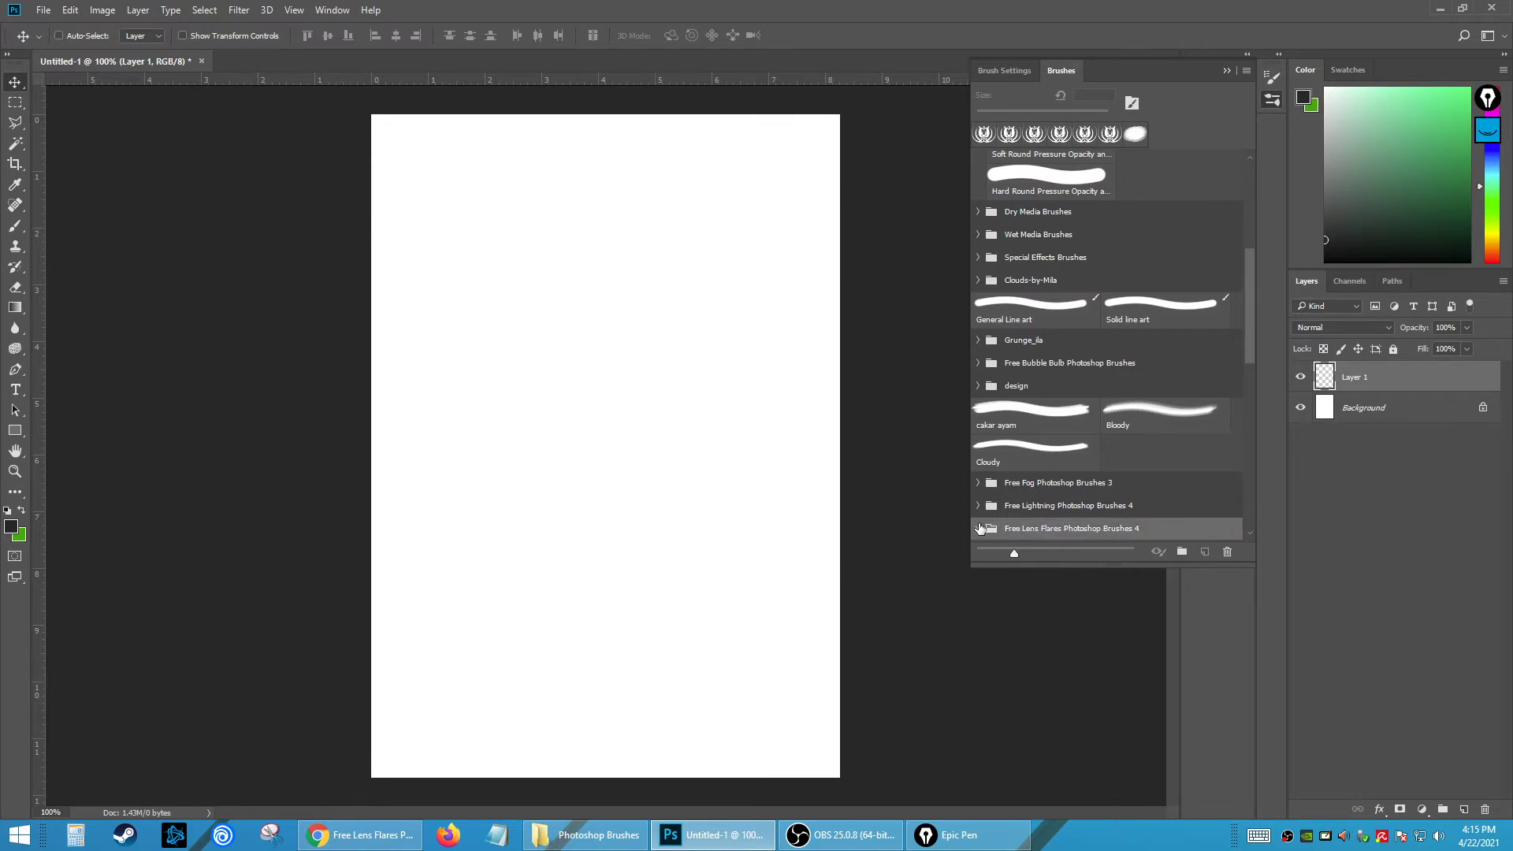
mouse_move(1252, 358)
mouse_down()
mouse_move(1248, 473)
mouse_move(1250, 388)
mouse_up()
right_click(1048, 400)
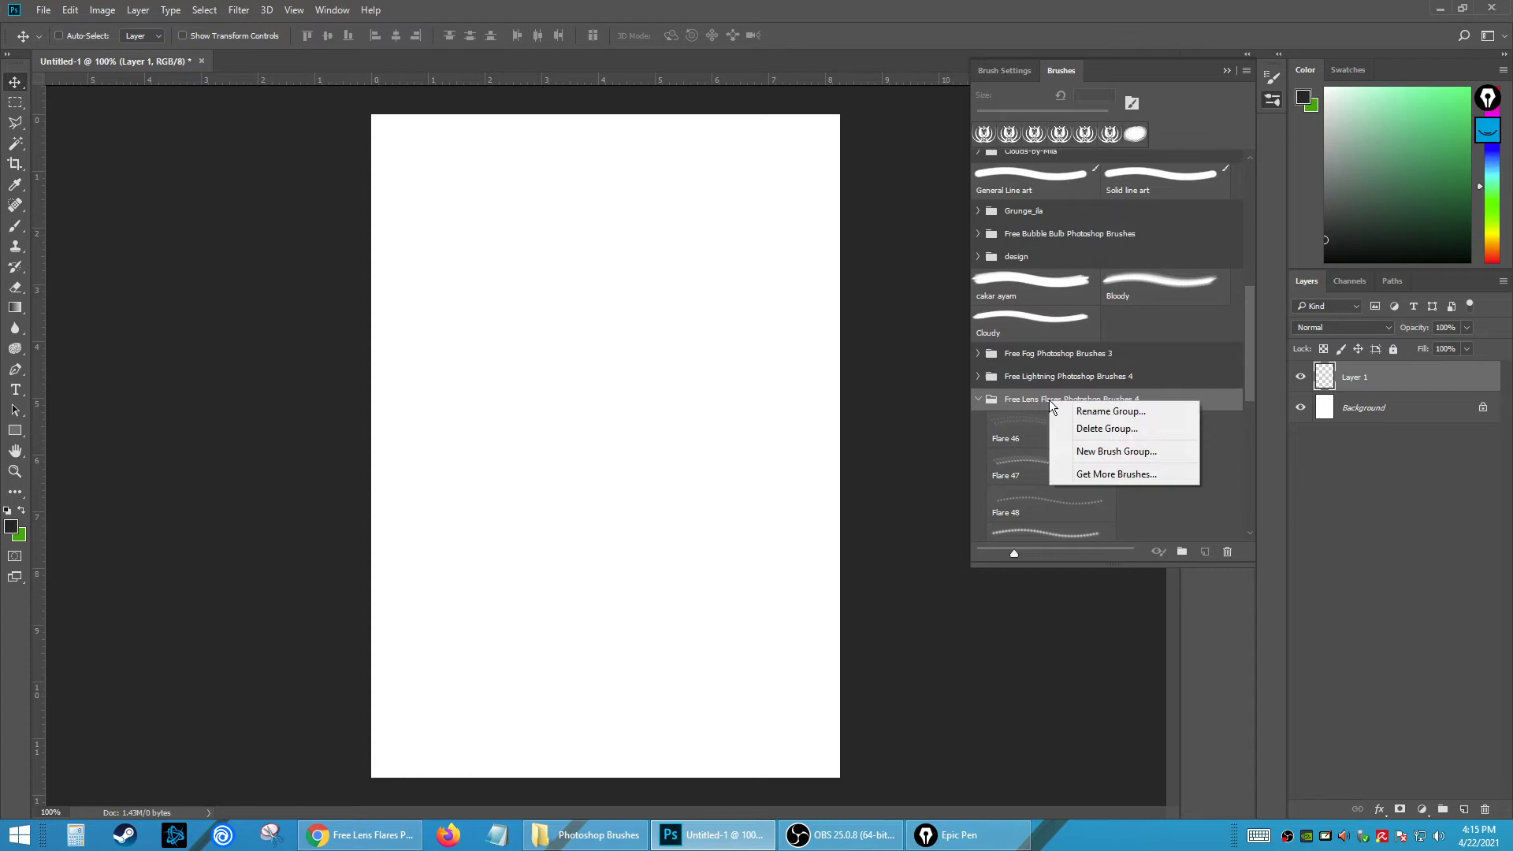
click(1103, 429)
click(710, 317)
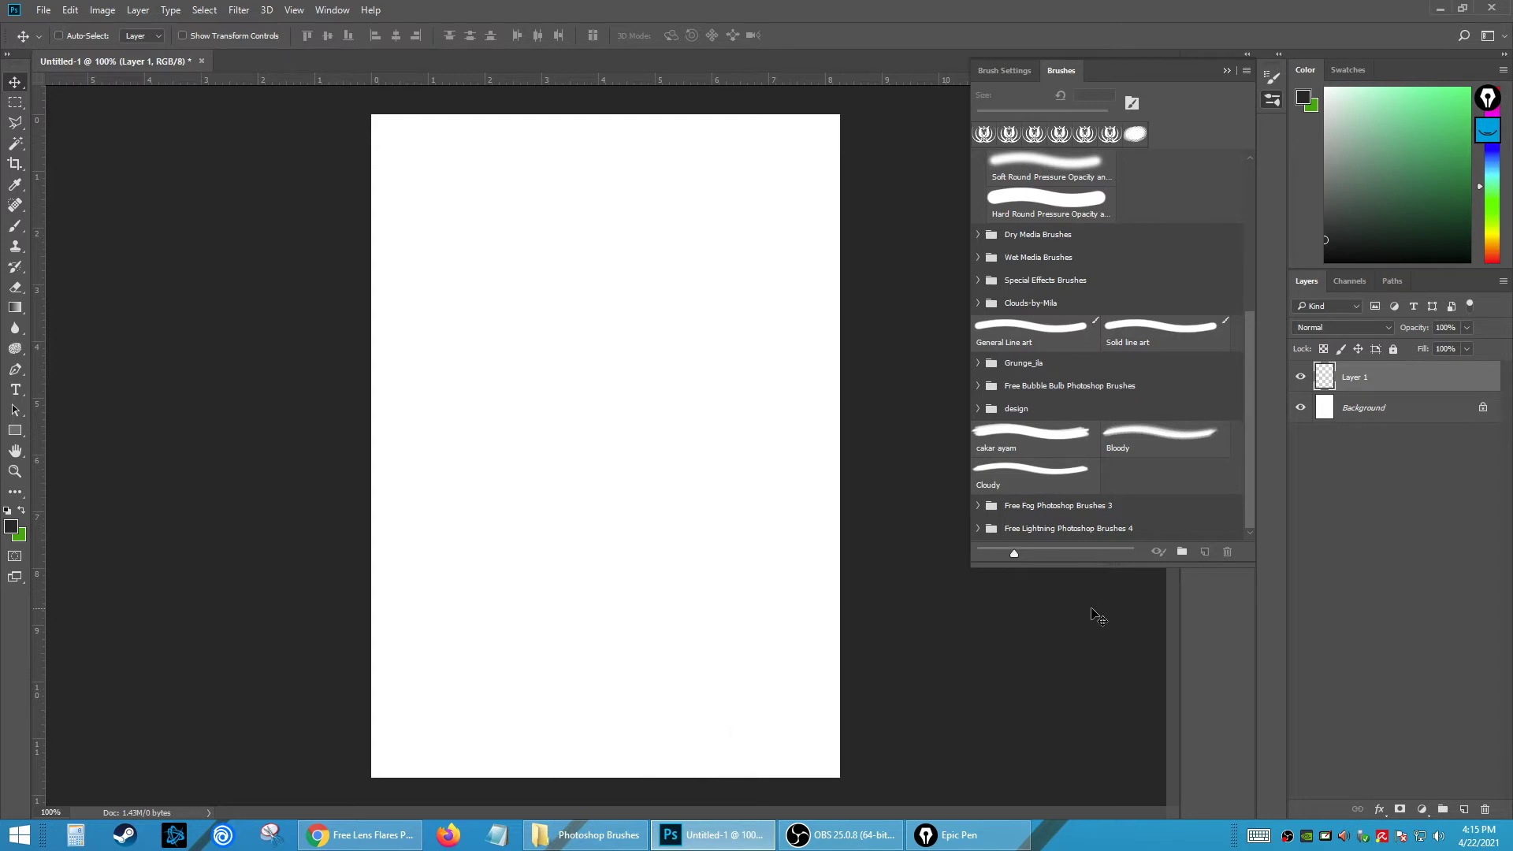
- Import the Free Lens Flares Photoshop Brushes 4 file from the Photoshop Brushes folder on Storage (F:)
click(1247, 70)
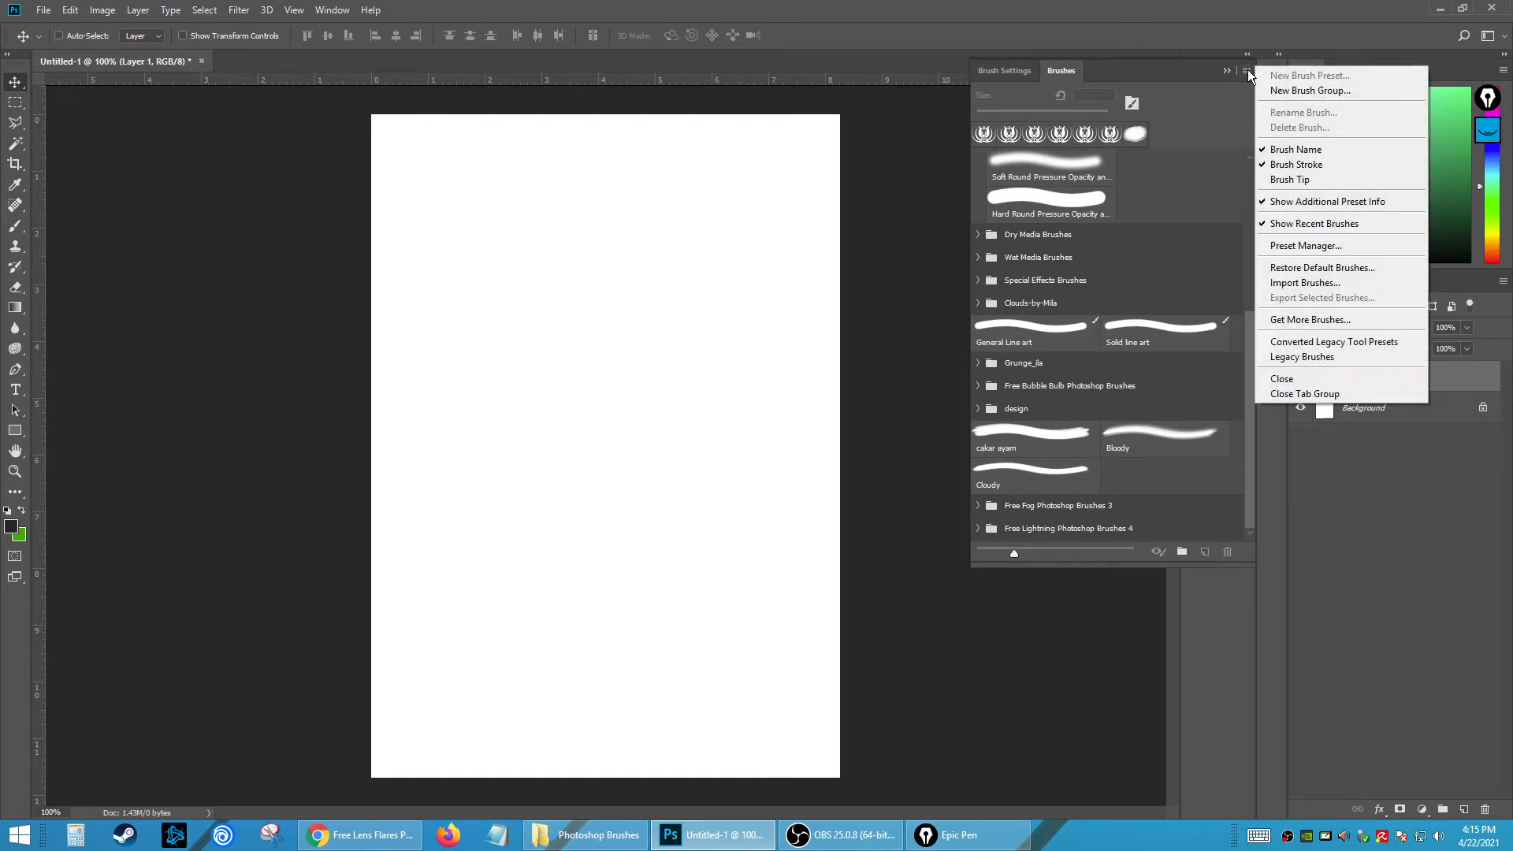
click(1308, 283)
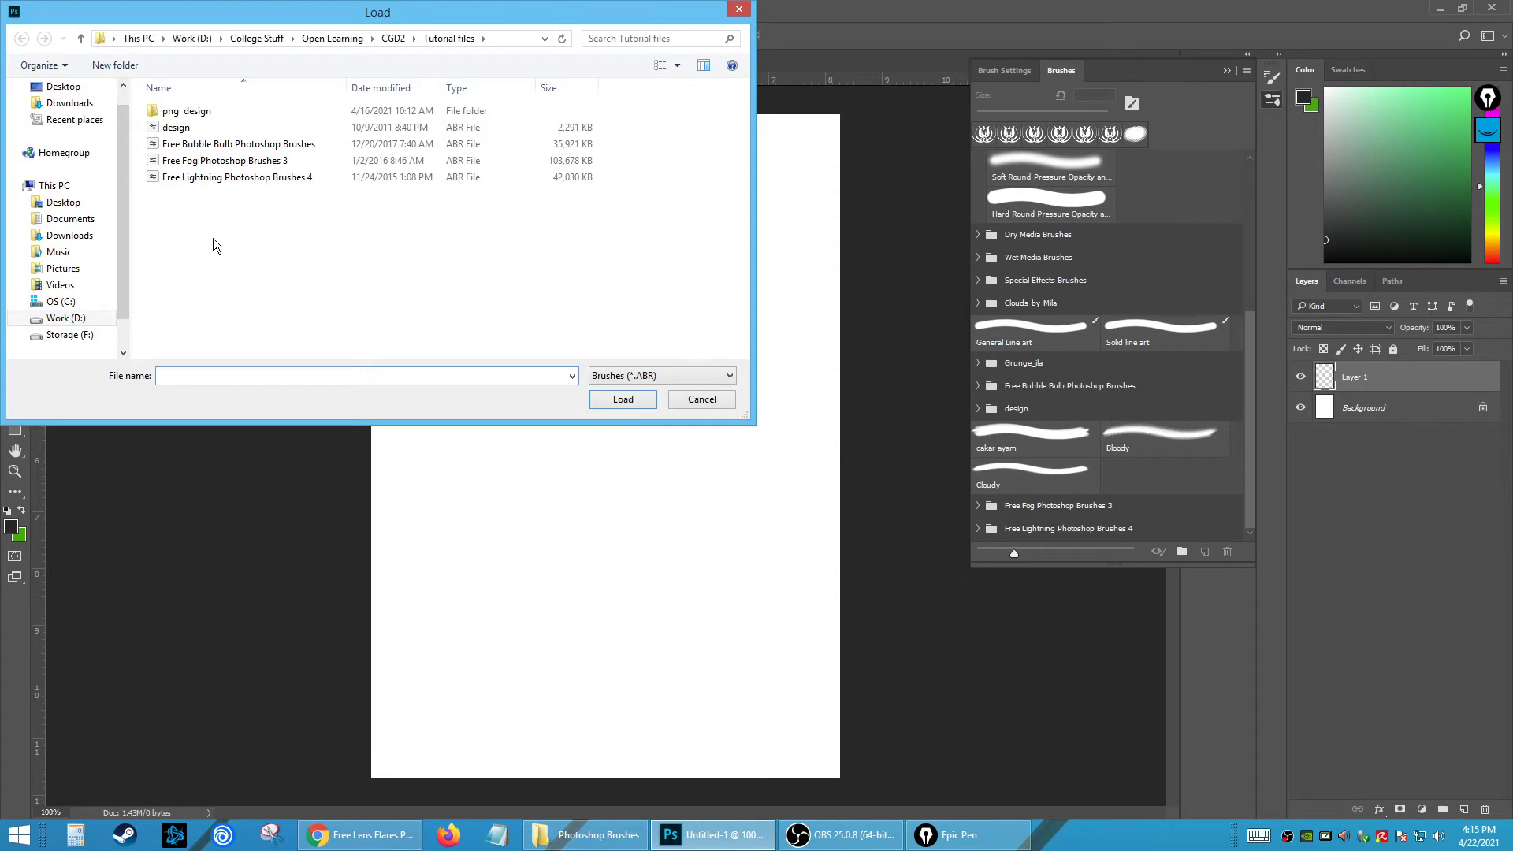
click(60, 337)
click(197, 327)
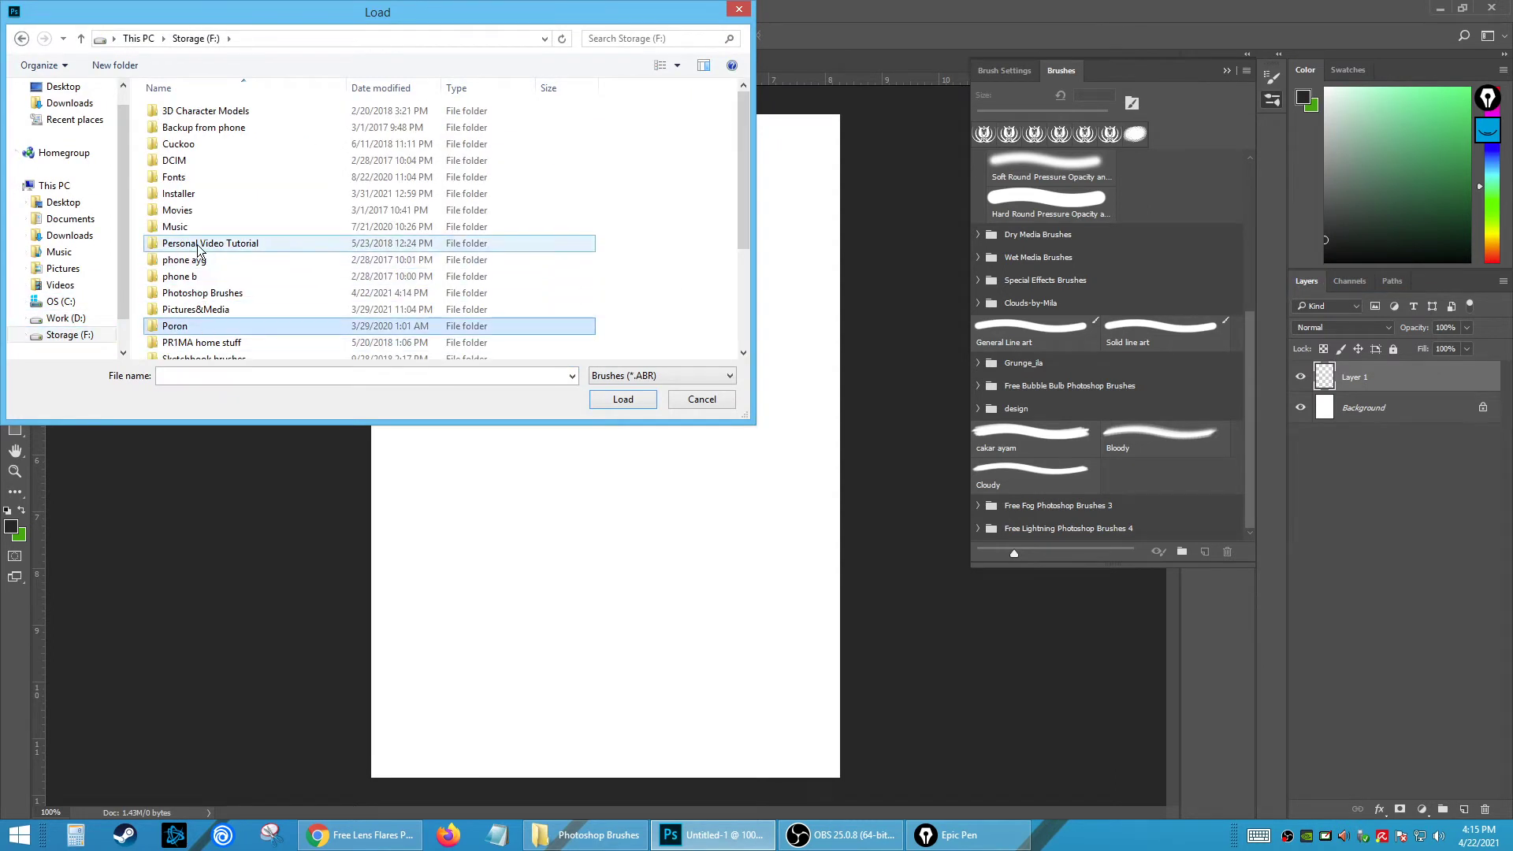
double_click(187, 292)
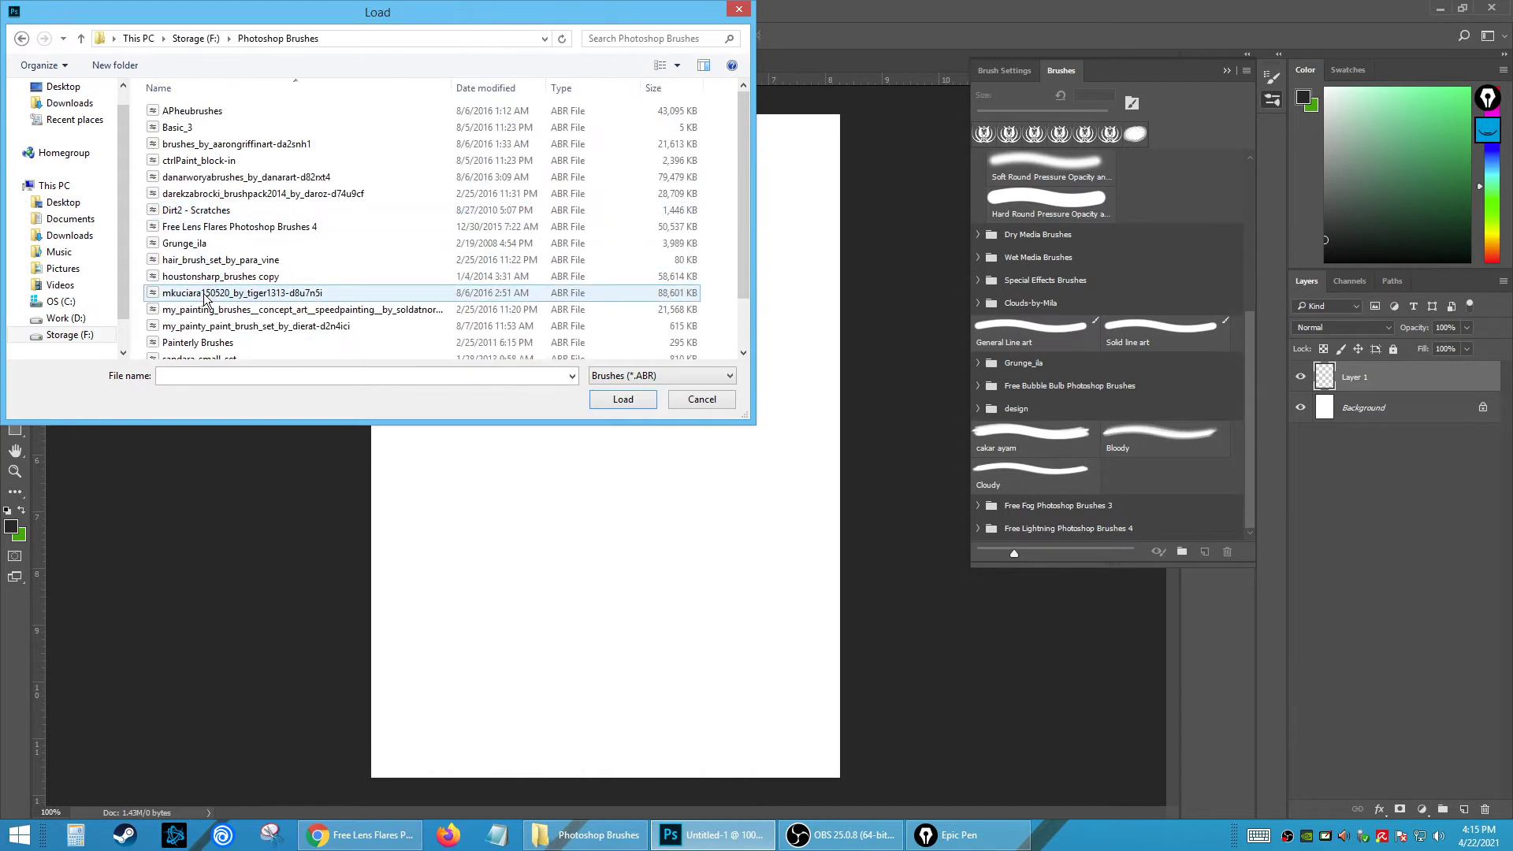
click(201, 309)
key(f)
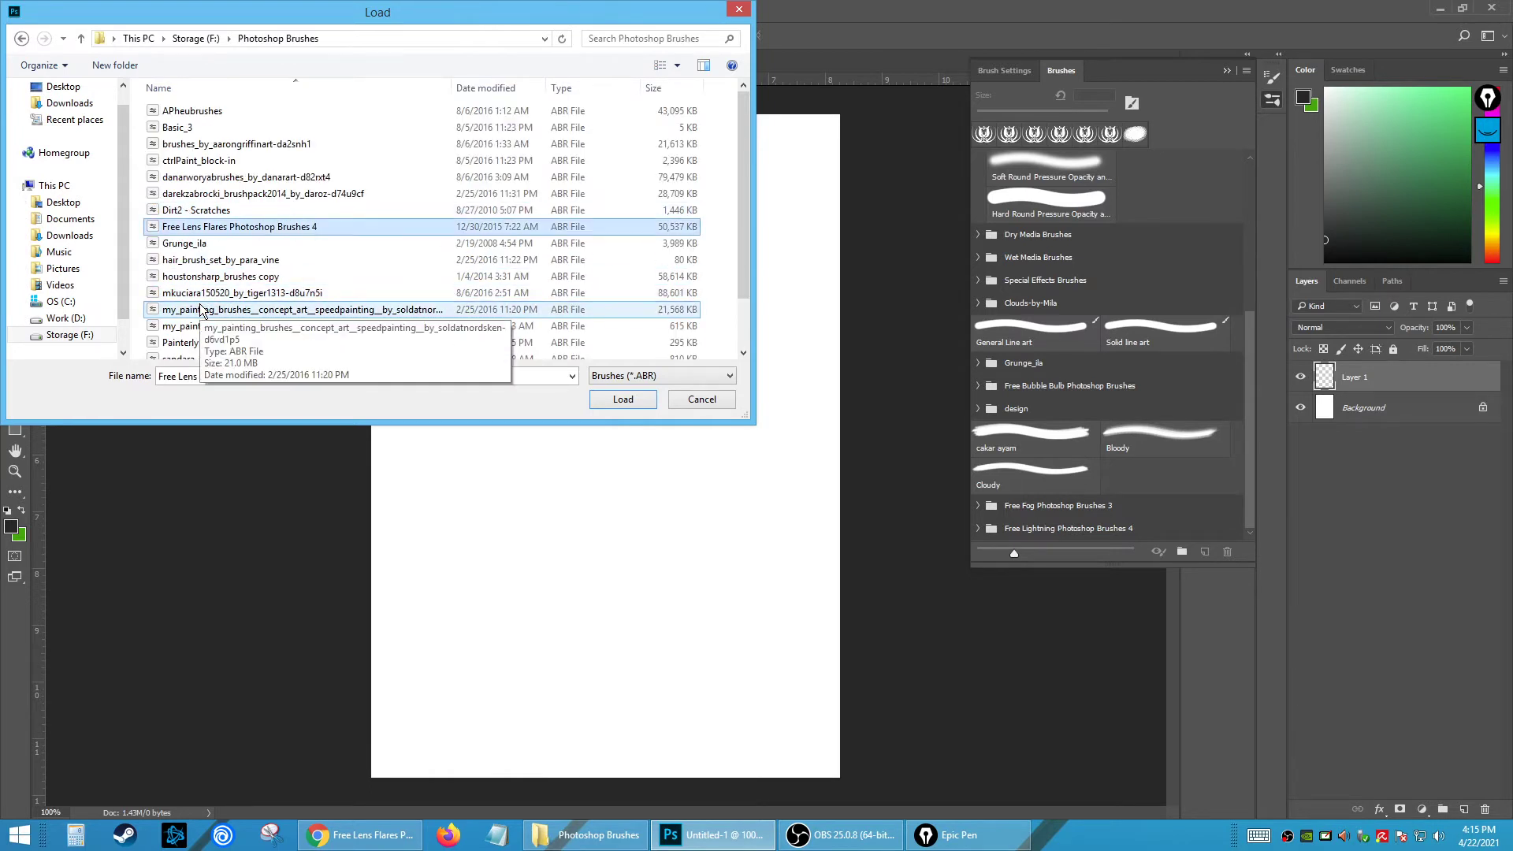
click(183, 247)
click(215, 228)
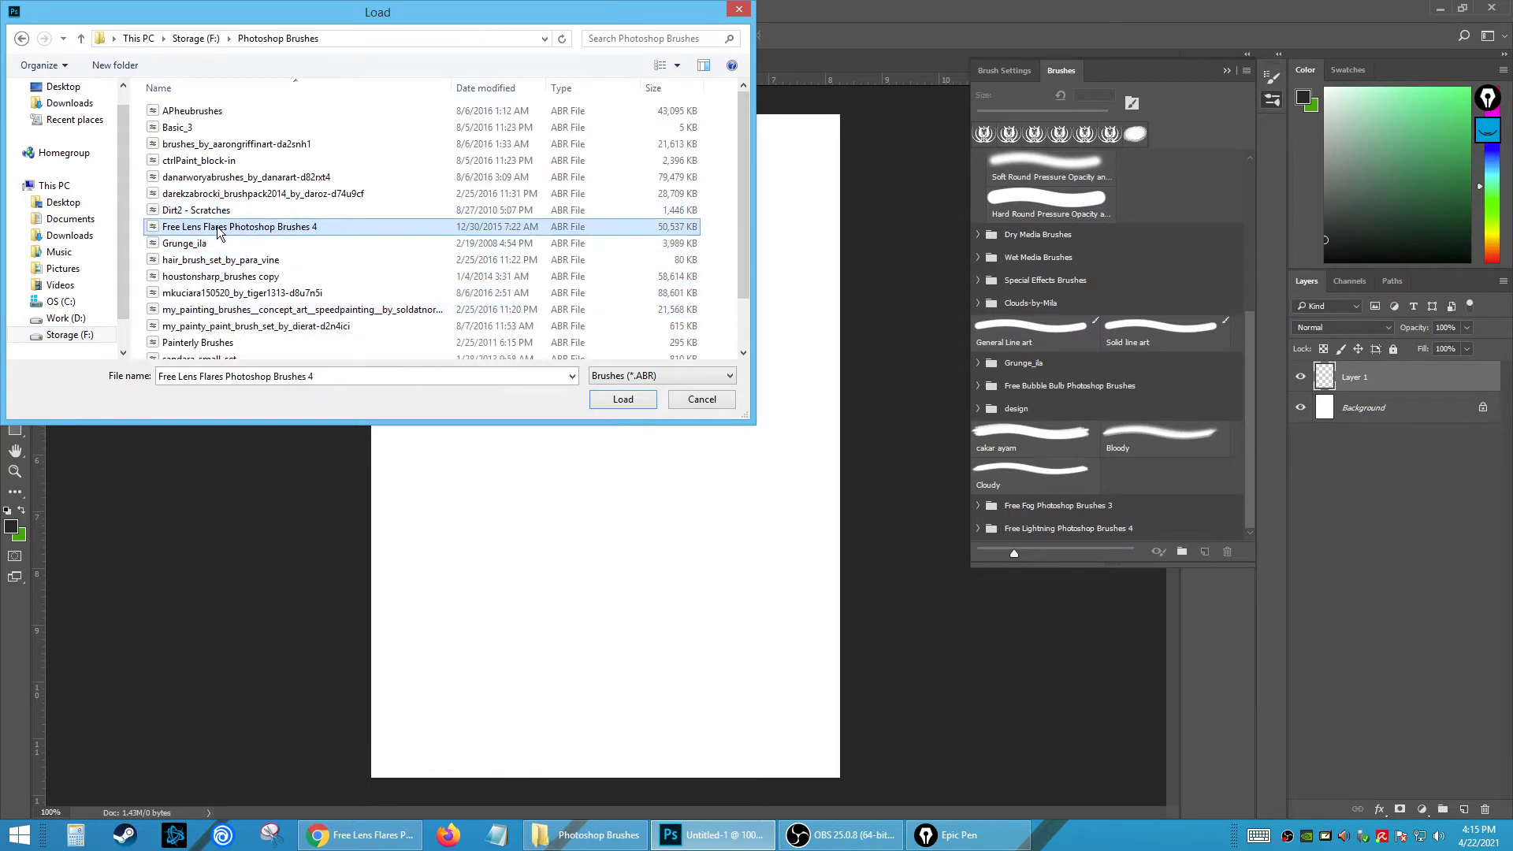
double_click(216, 226)
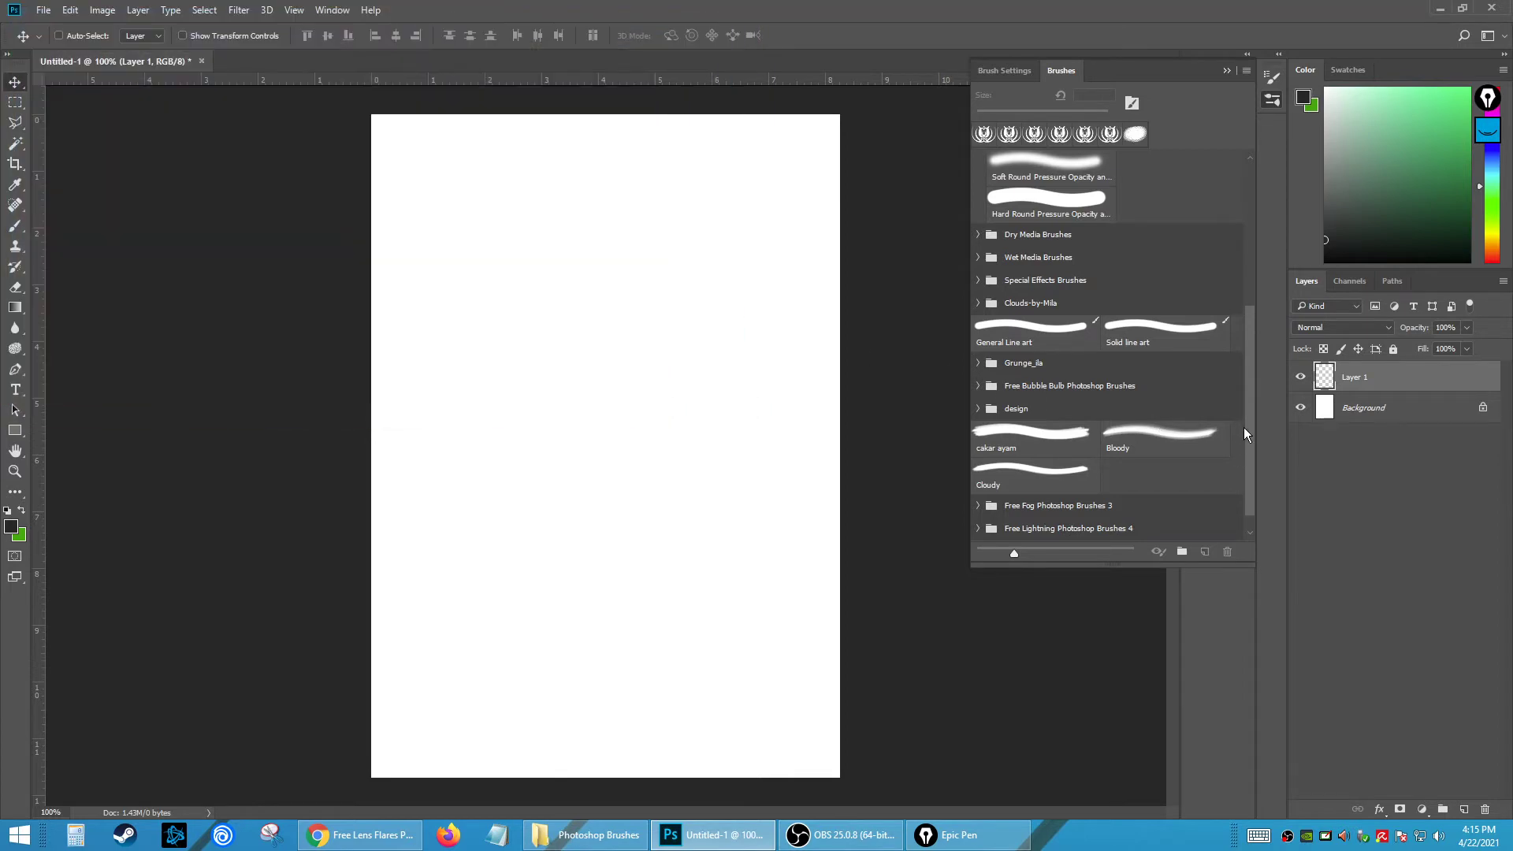
- Choose Flare 46 from the Free Lens Flares Photoshop Brushes 4 group, and try one stamp on Layer 1 before undoing it
scroll(1245, 441, down, 1)
click(1031, 532)
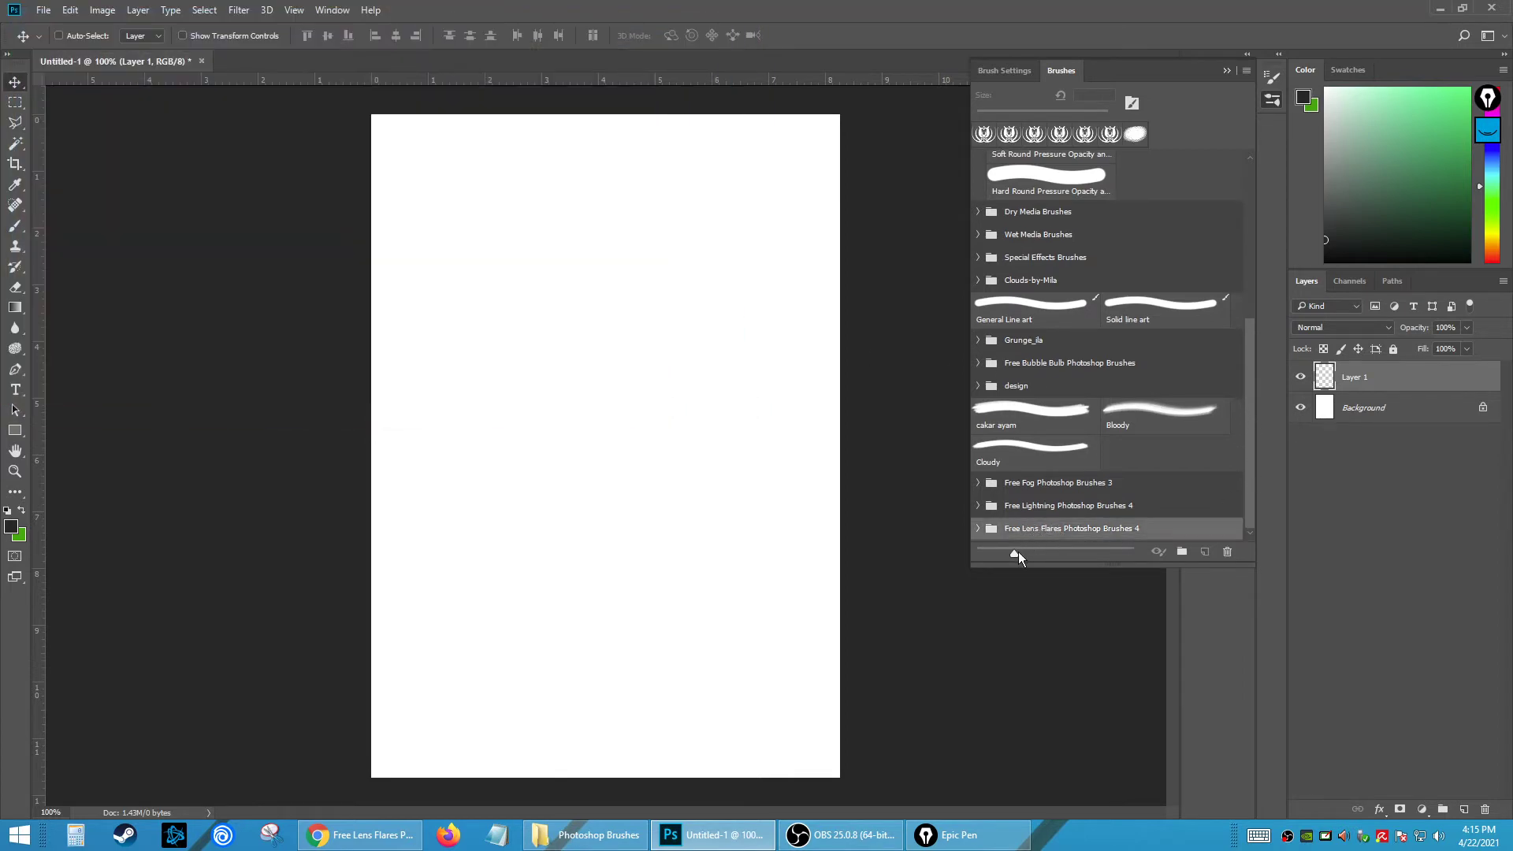
click(977, 528)
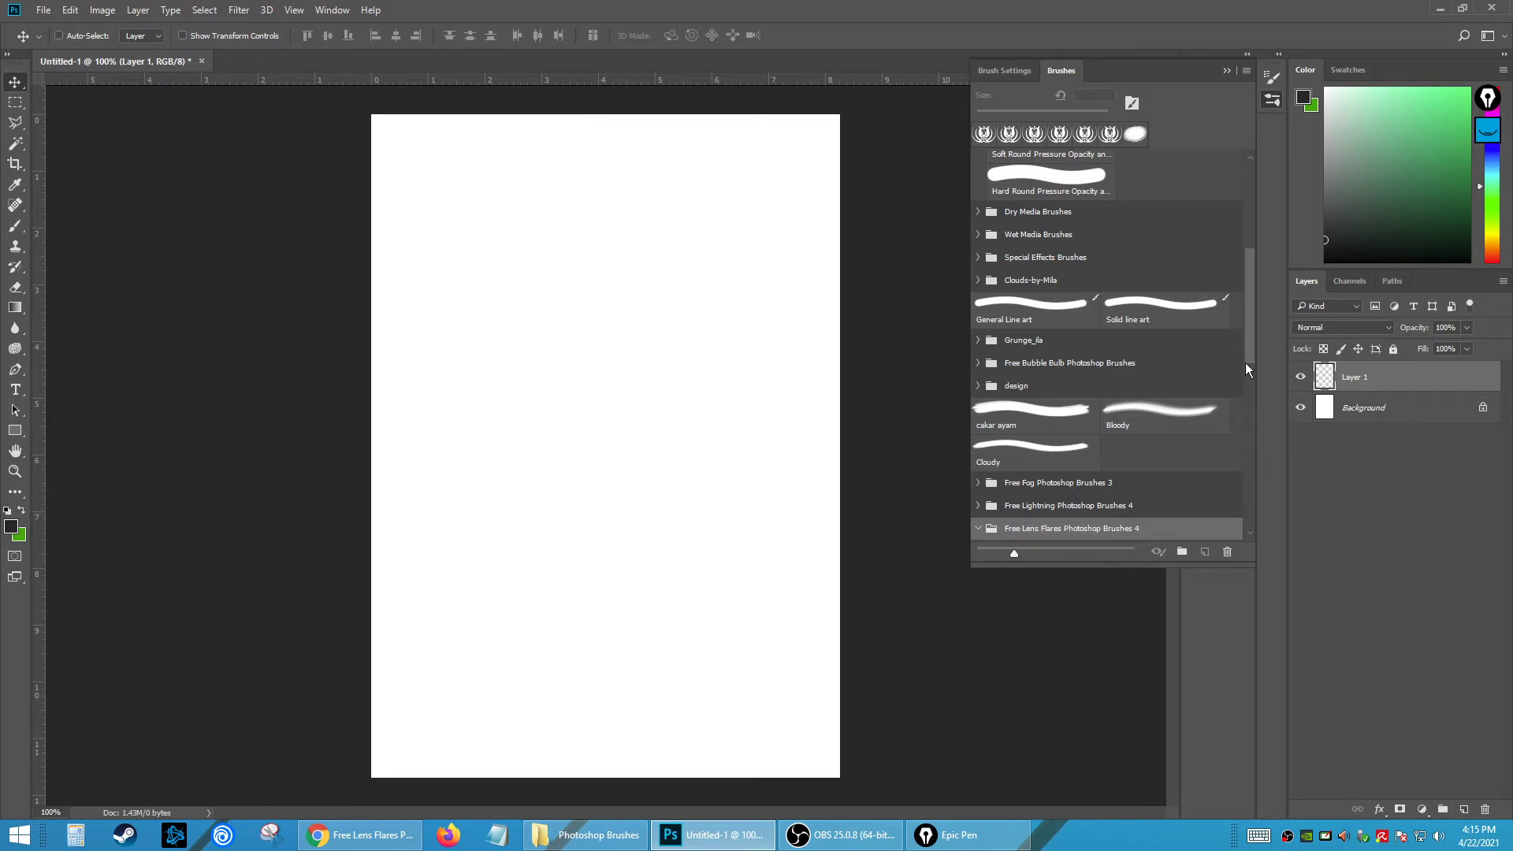
drag(1245, 363, 1249, 443)
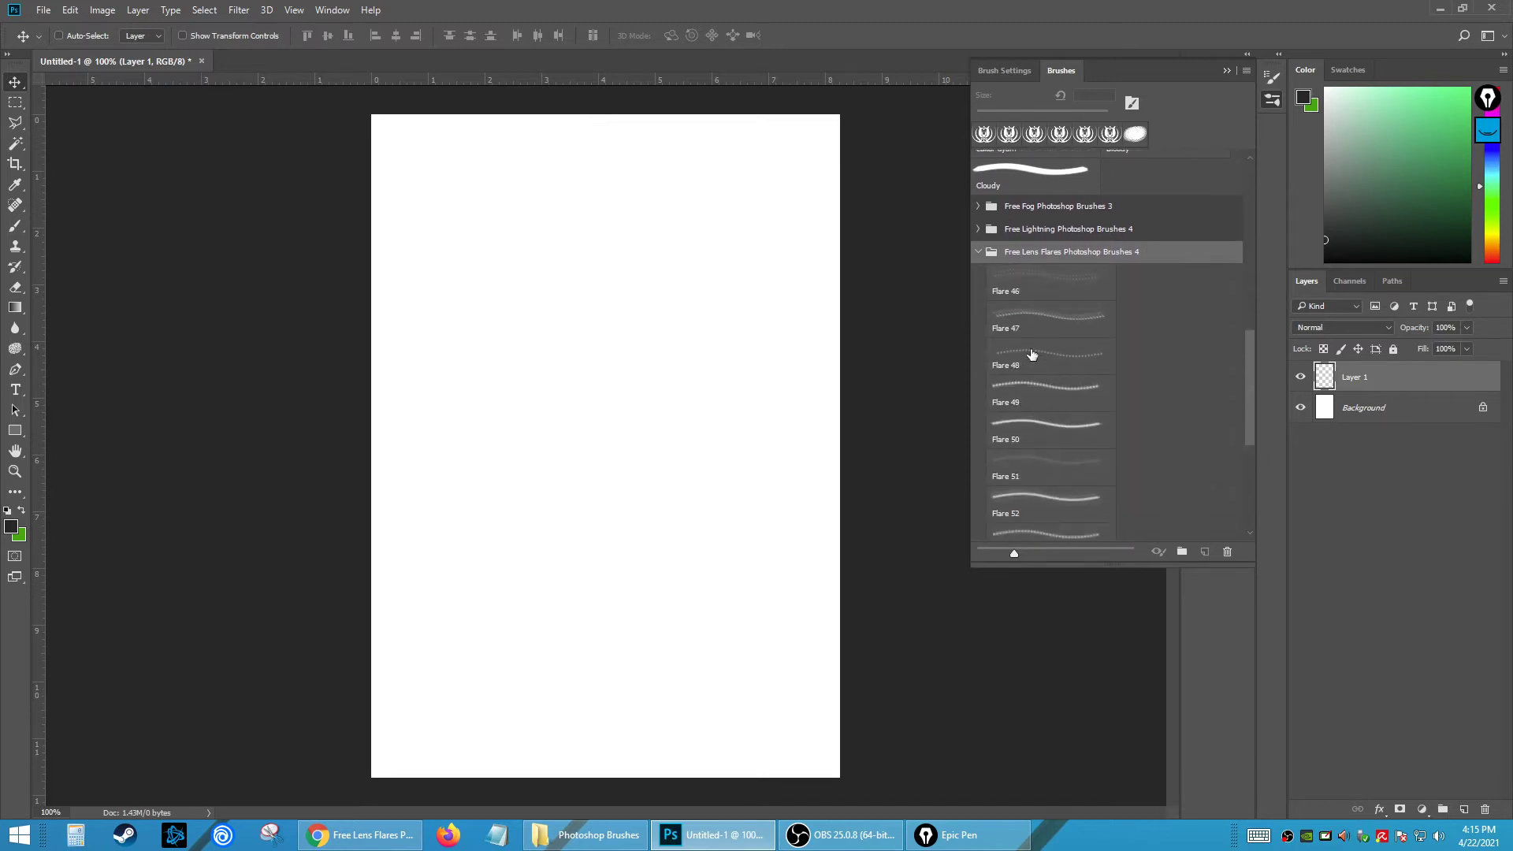
click(1047, 279)
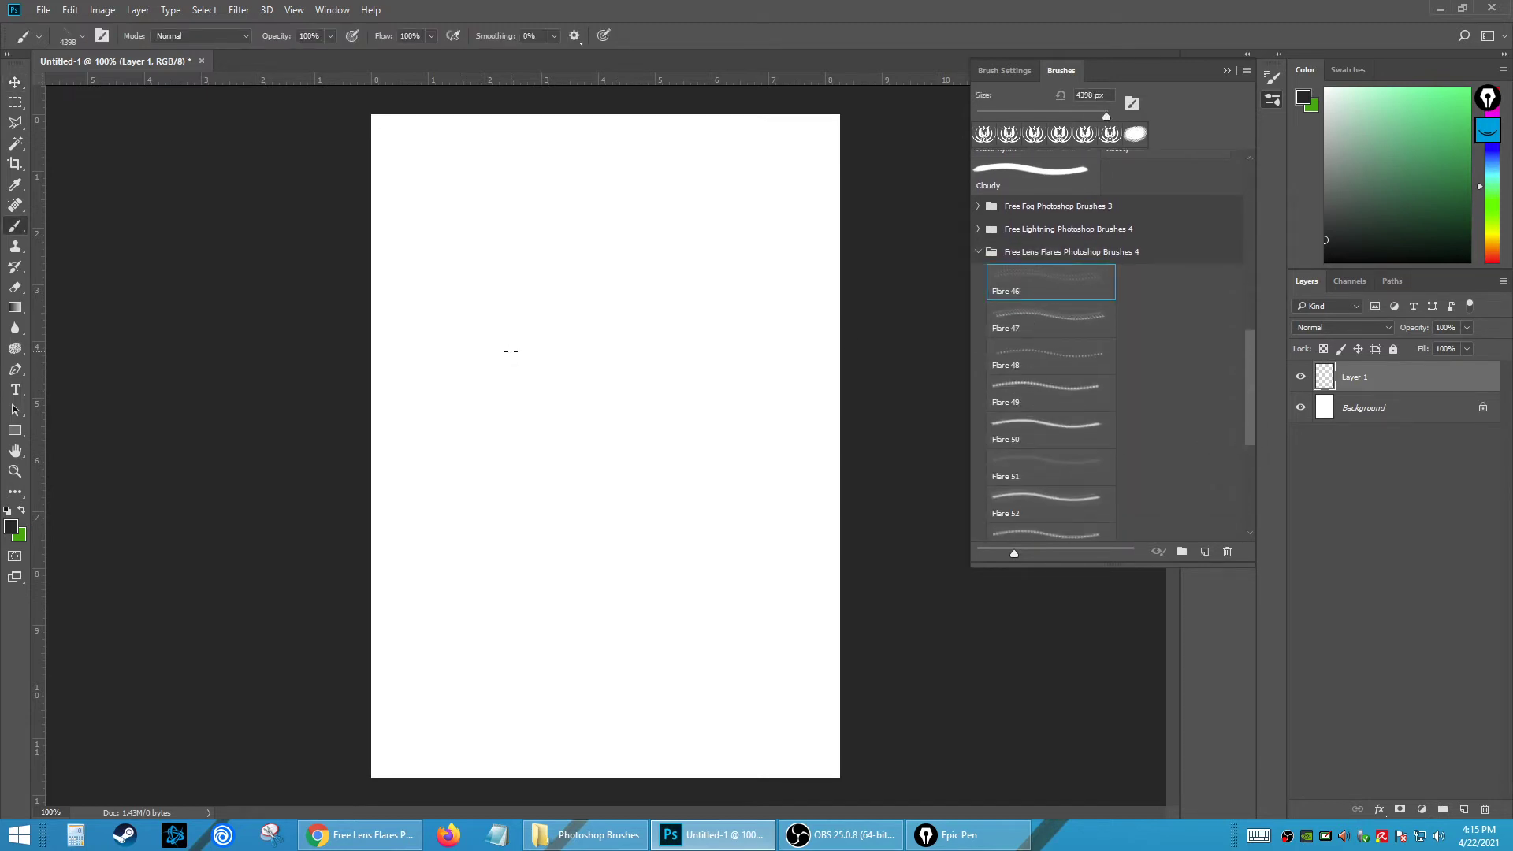
click(578, 386)
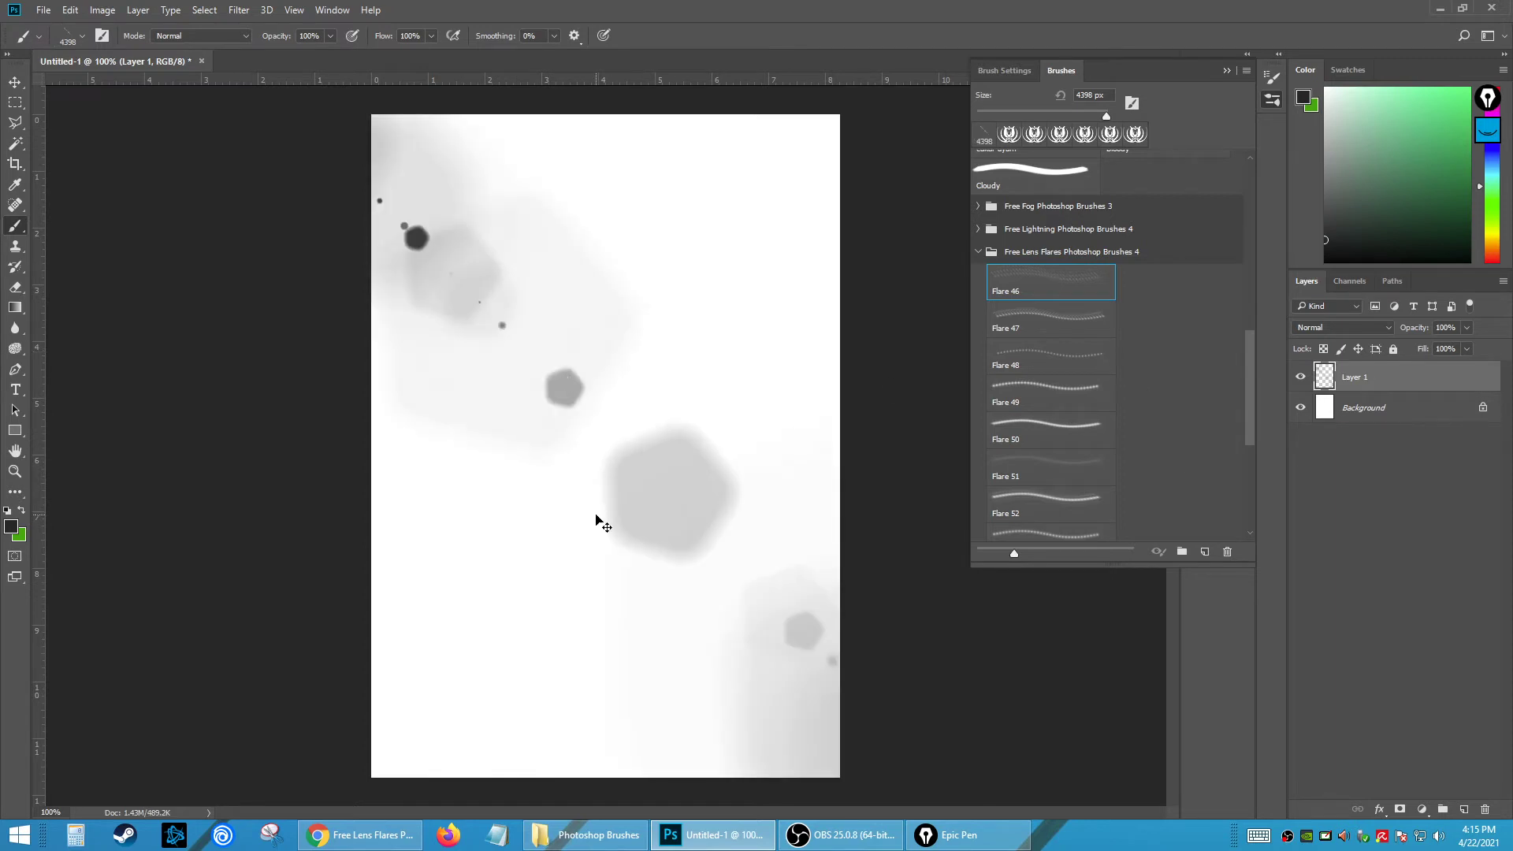
key(ctrl+z)
- Fill the Background layer with a dark gray foreground color that is lighter than the near-black one
click(1363, 405)
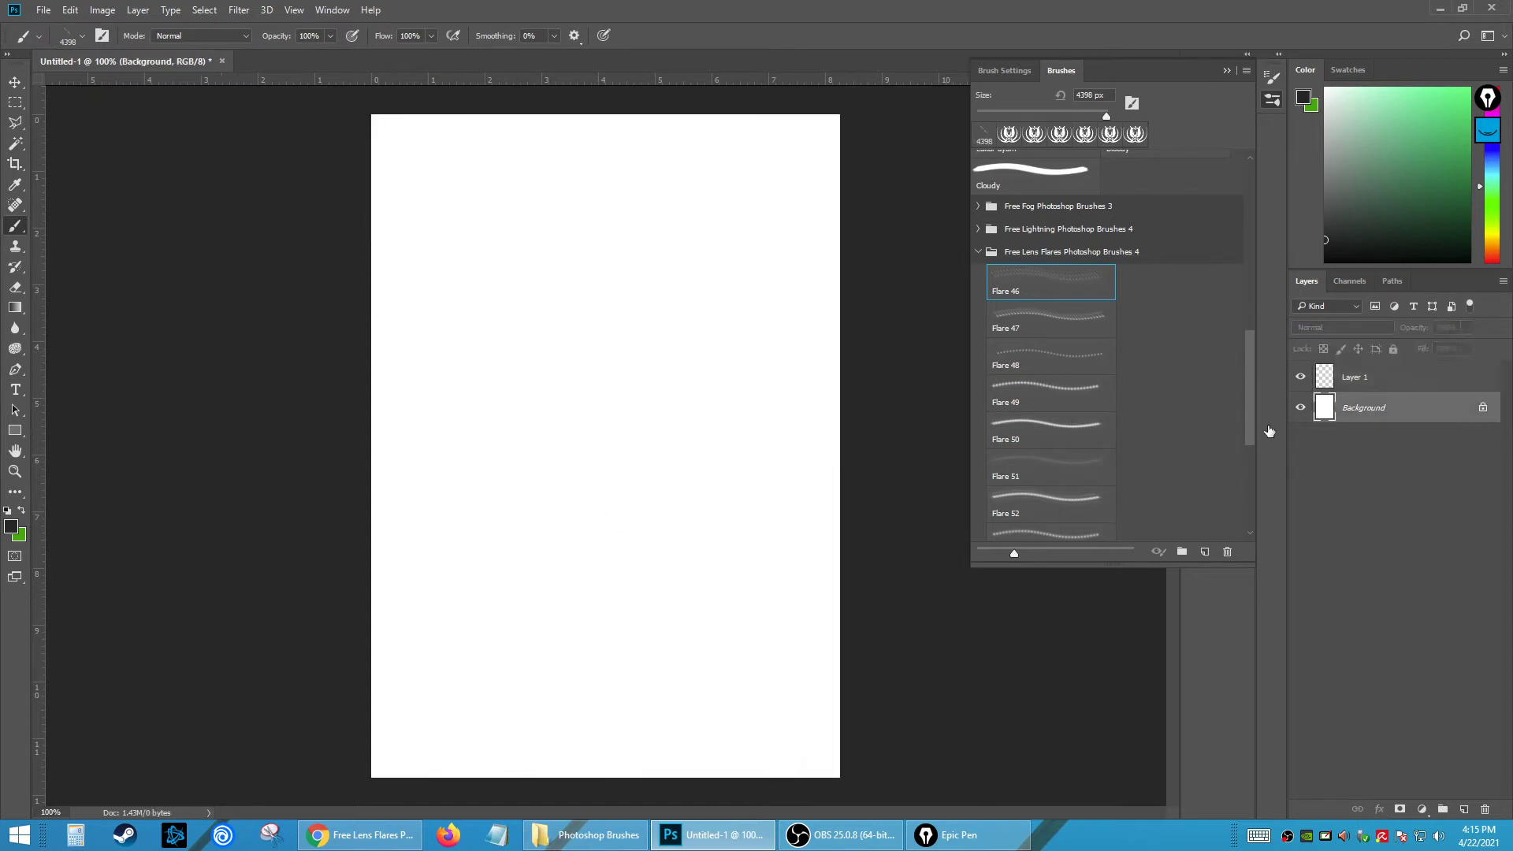
key(alt+BackSpace)
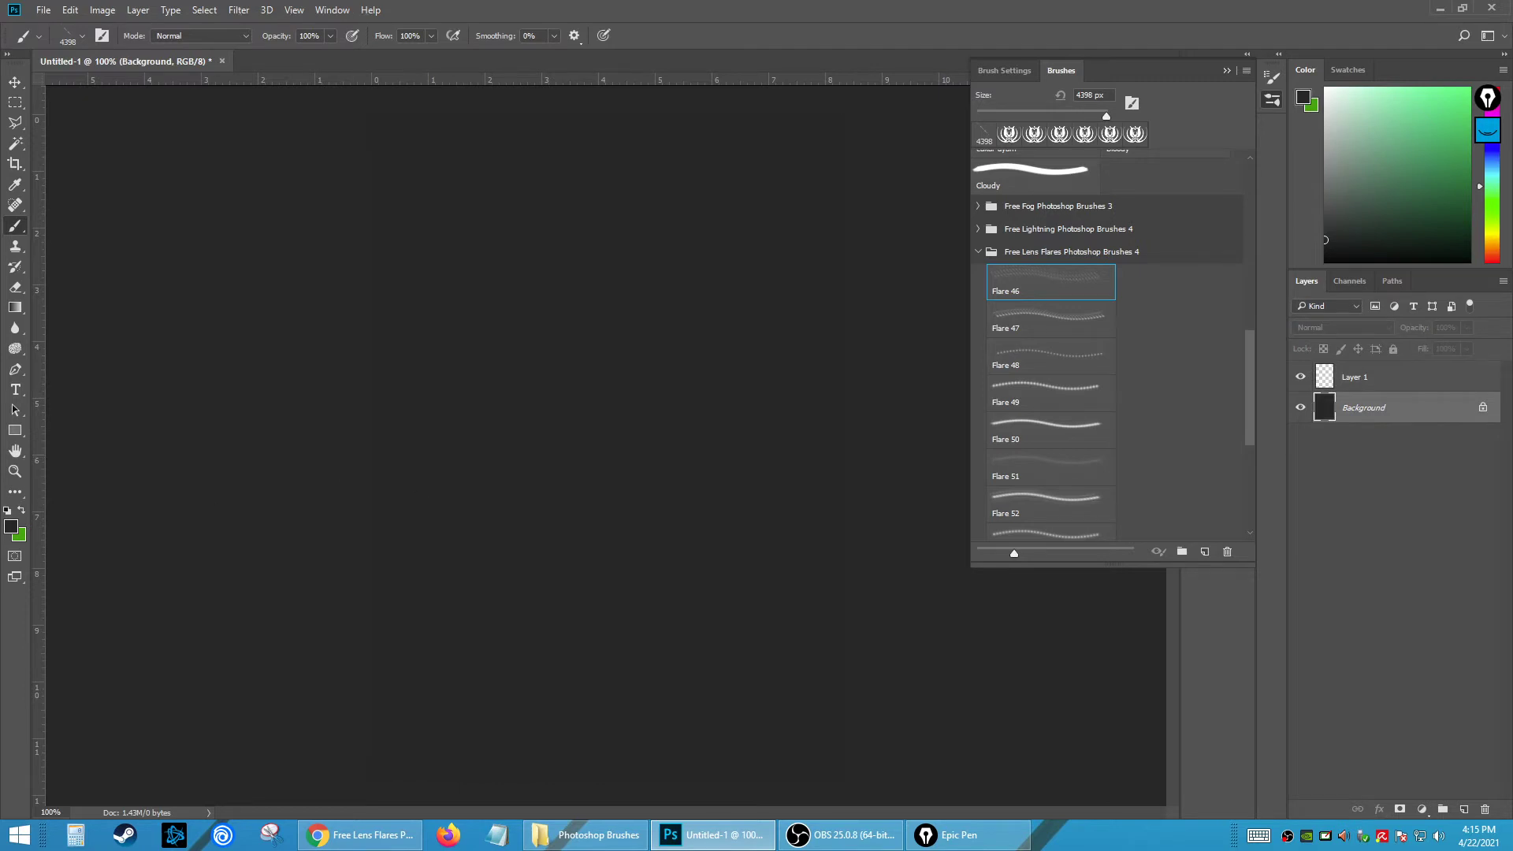
click(11, 528)
drag(832, 393, 741, 342)
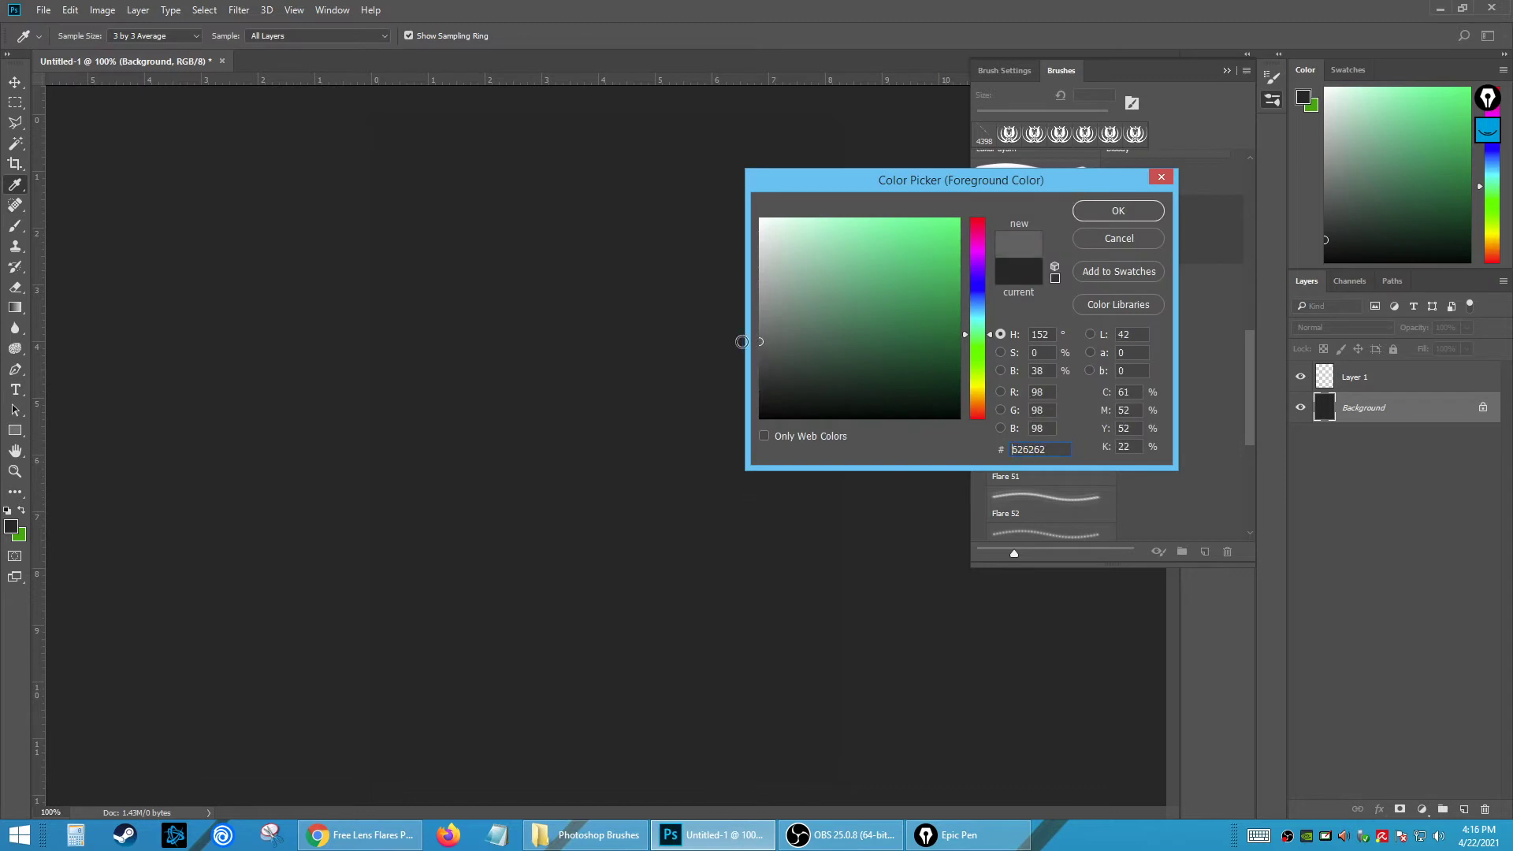
click(1118, 210)
key(alt+BackSpace)
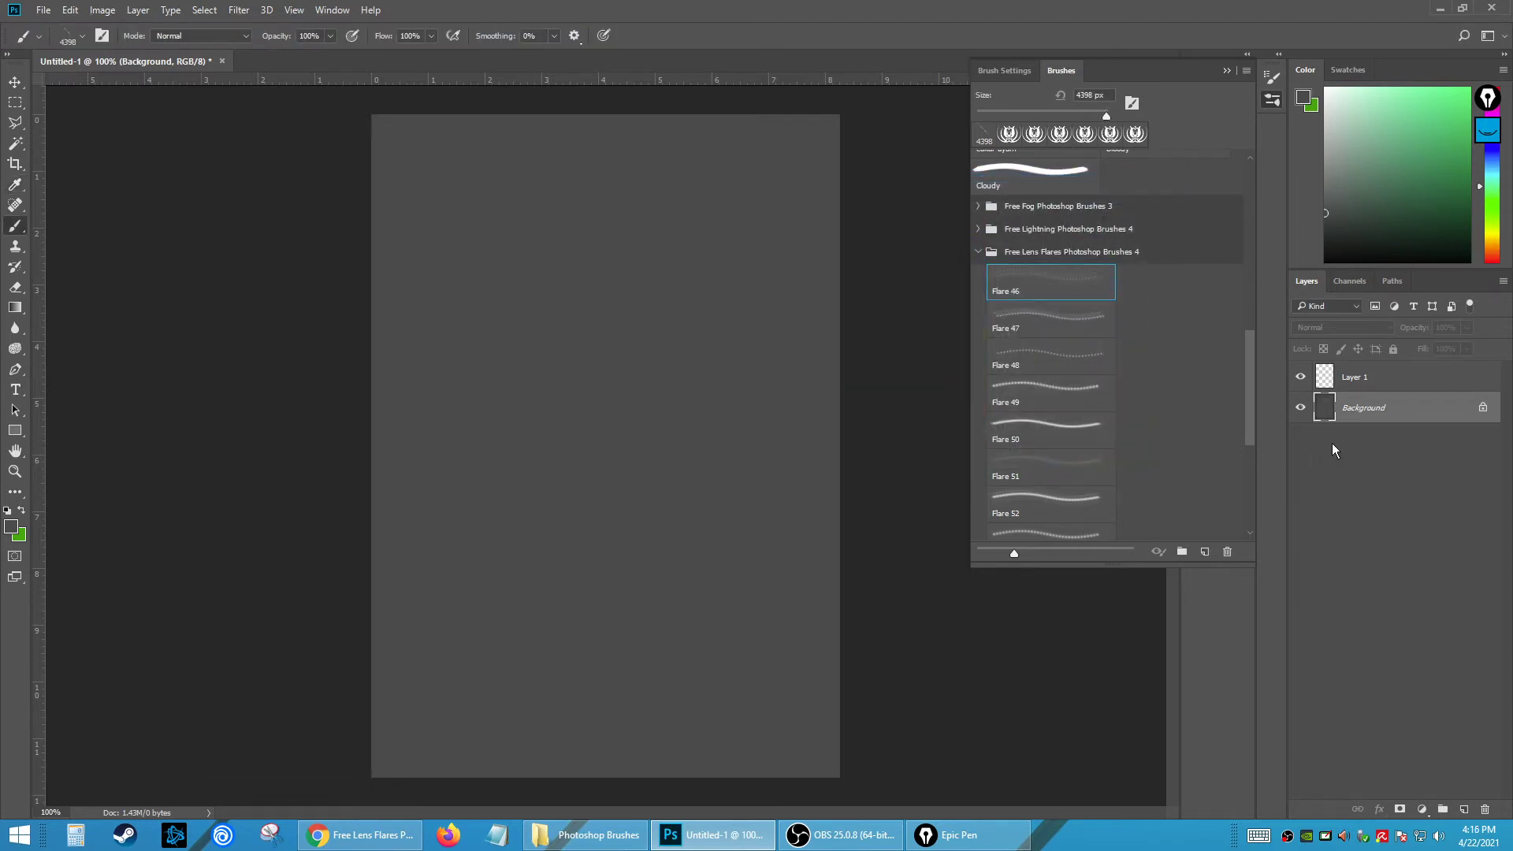
- Set the foreground color to a light yellow, and test Flare 46 at its original size on Layer 1 before undoing the stamp
click(1355, 377)
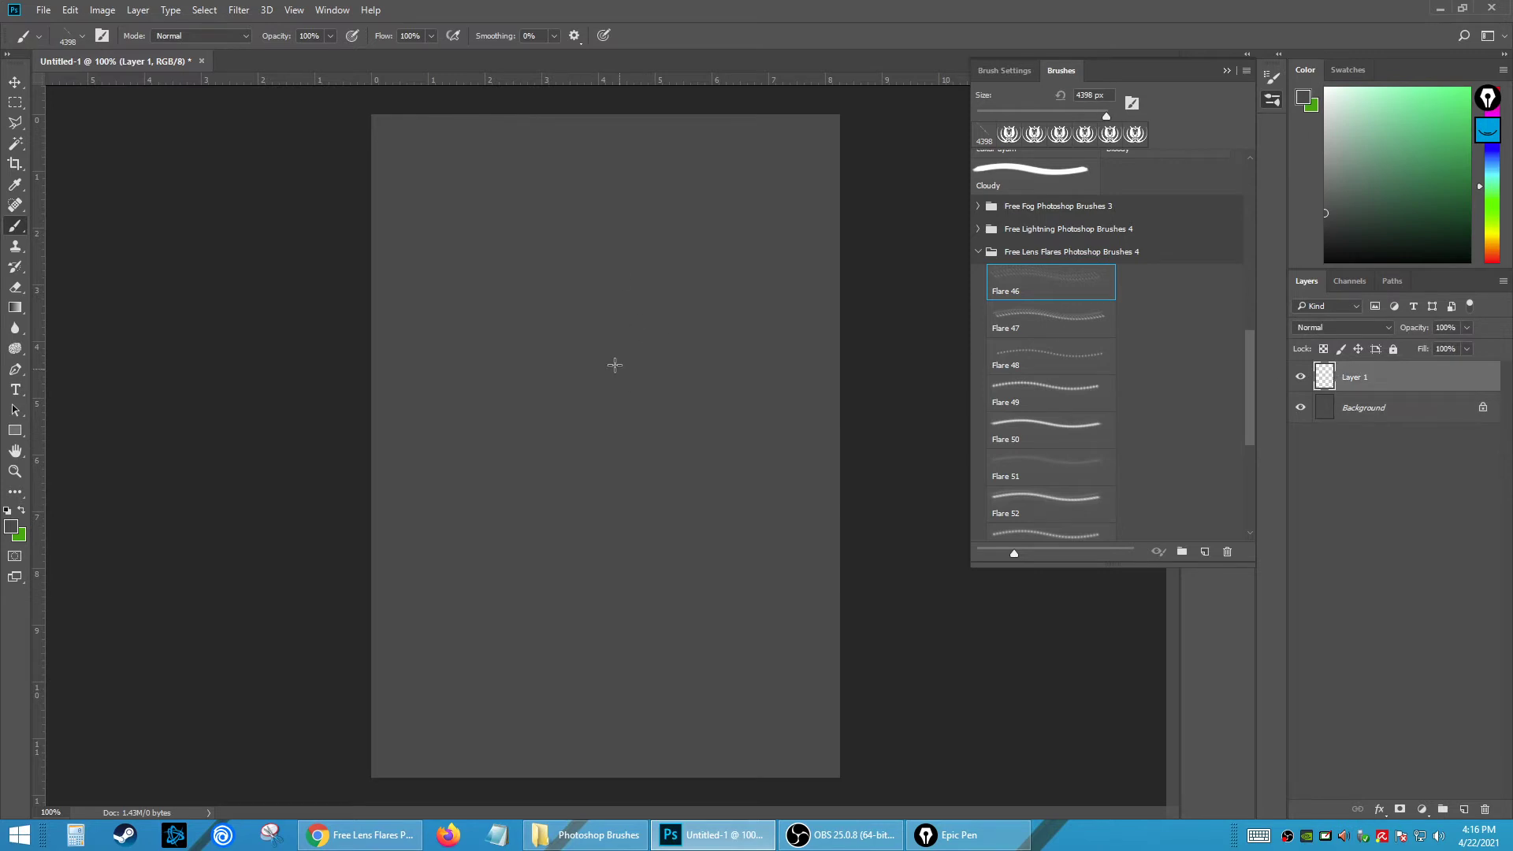
click(660, 538)
drag(1391, 182, 1395, 178)
drag(1489, 197, 1497, 235)
drag(1433, 144, 1411, 99)
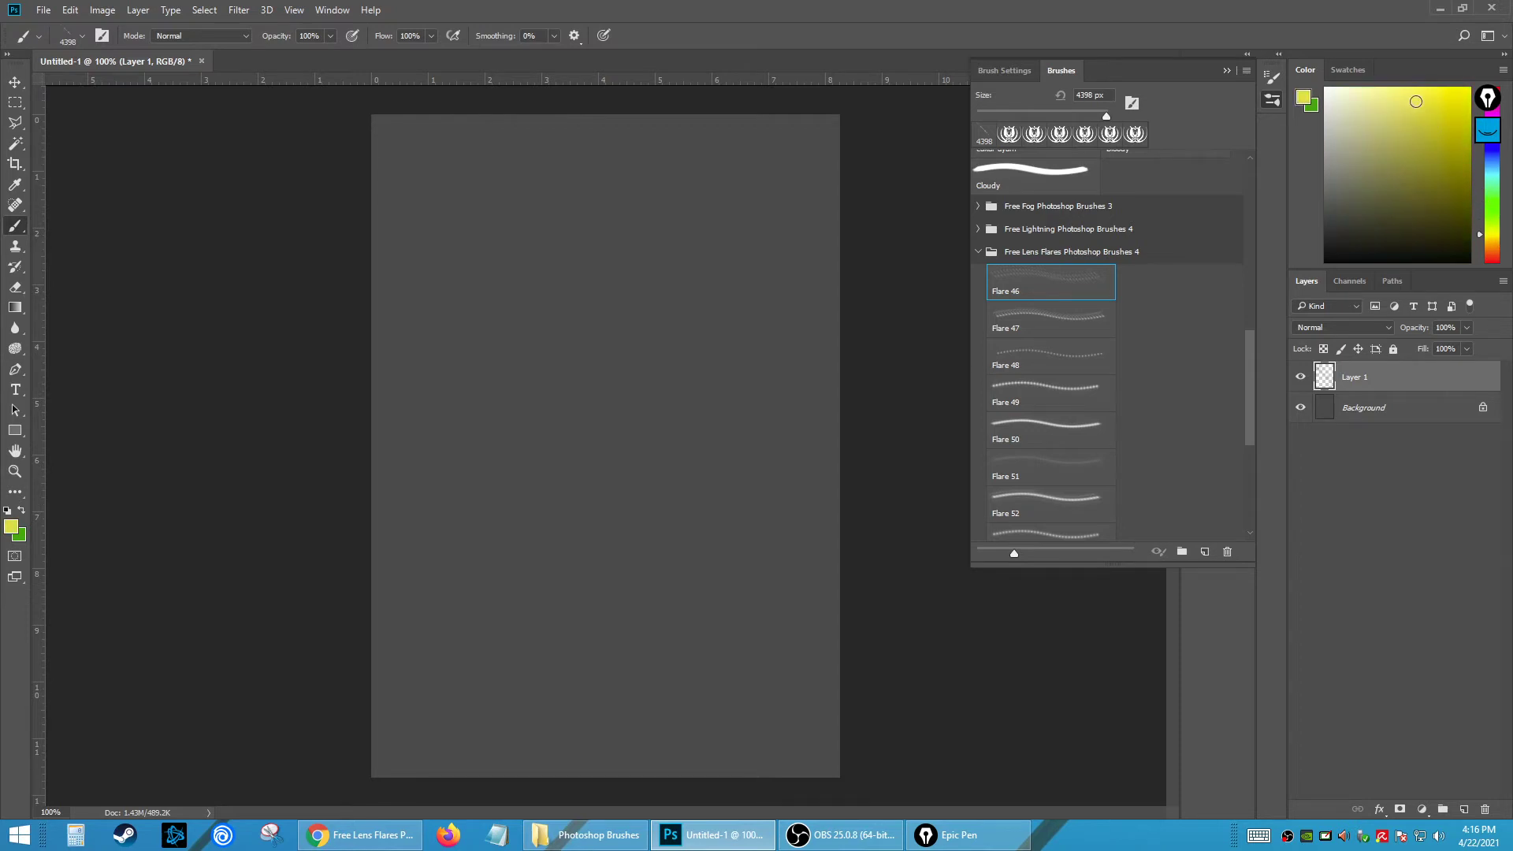
click(630, 329)
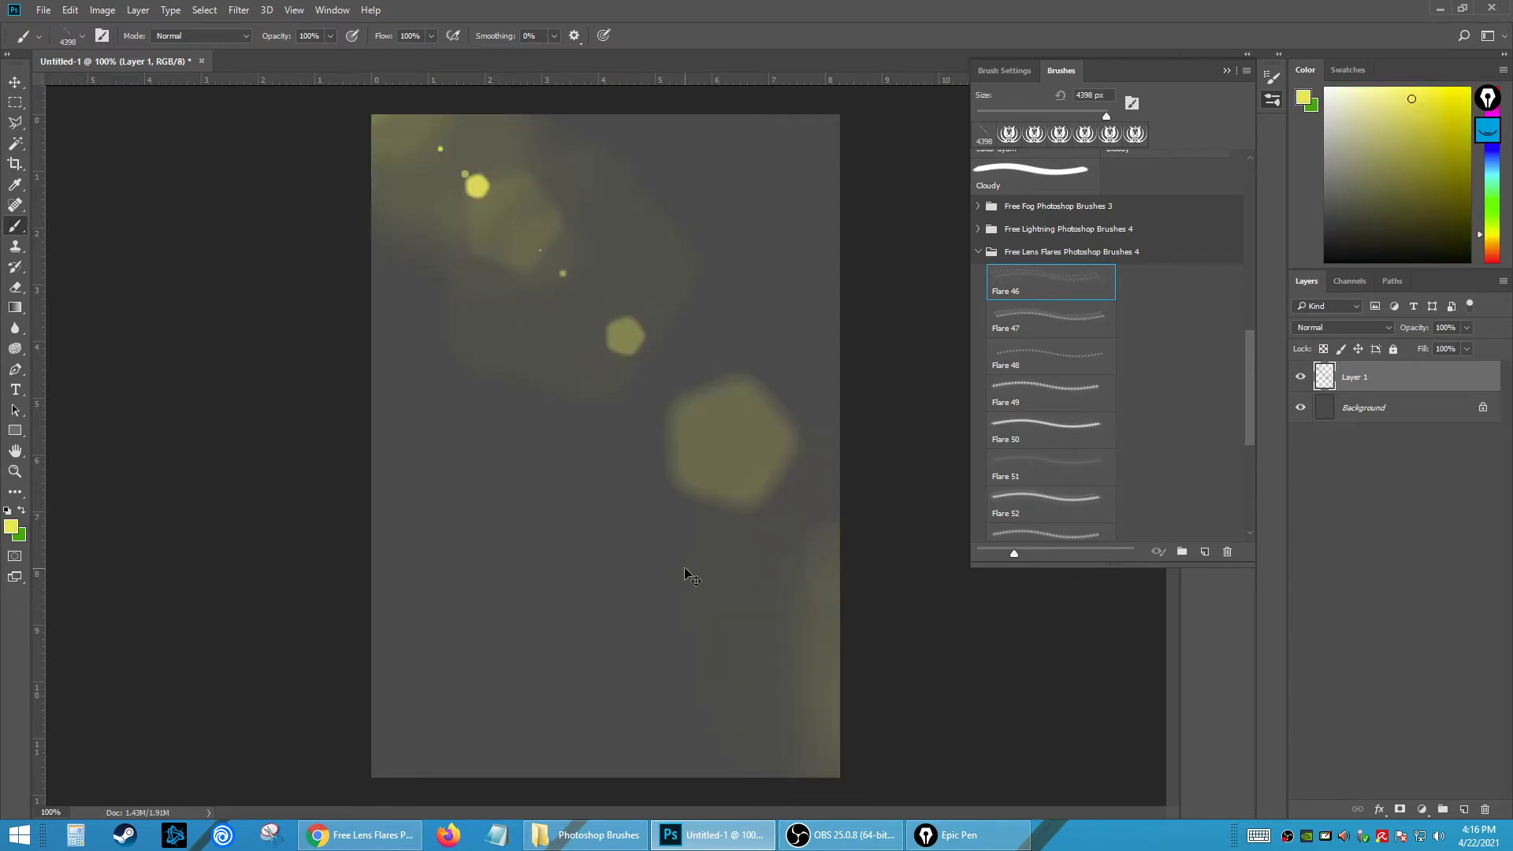
key(ctrl+z)
- Reduce the Flare 46 brush size to 600 px and stamp two yellow flares on Layer 1
key(bracketleft)
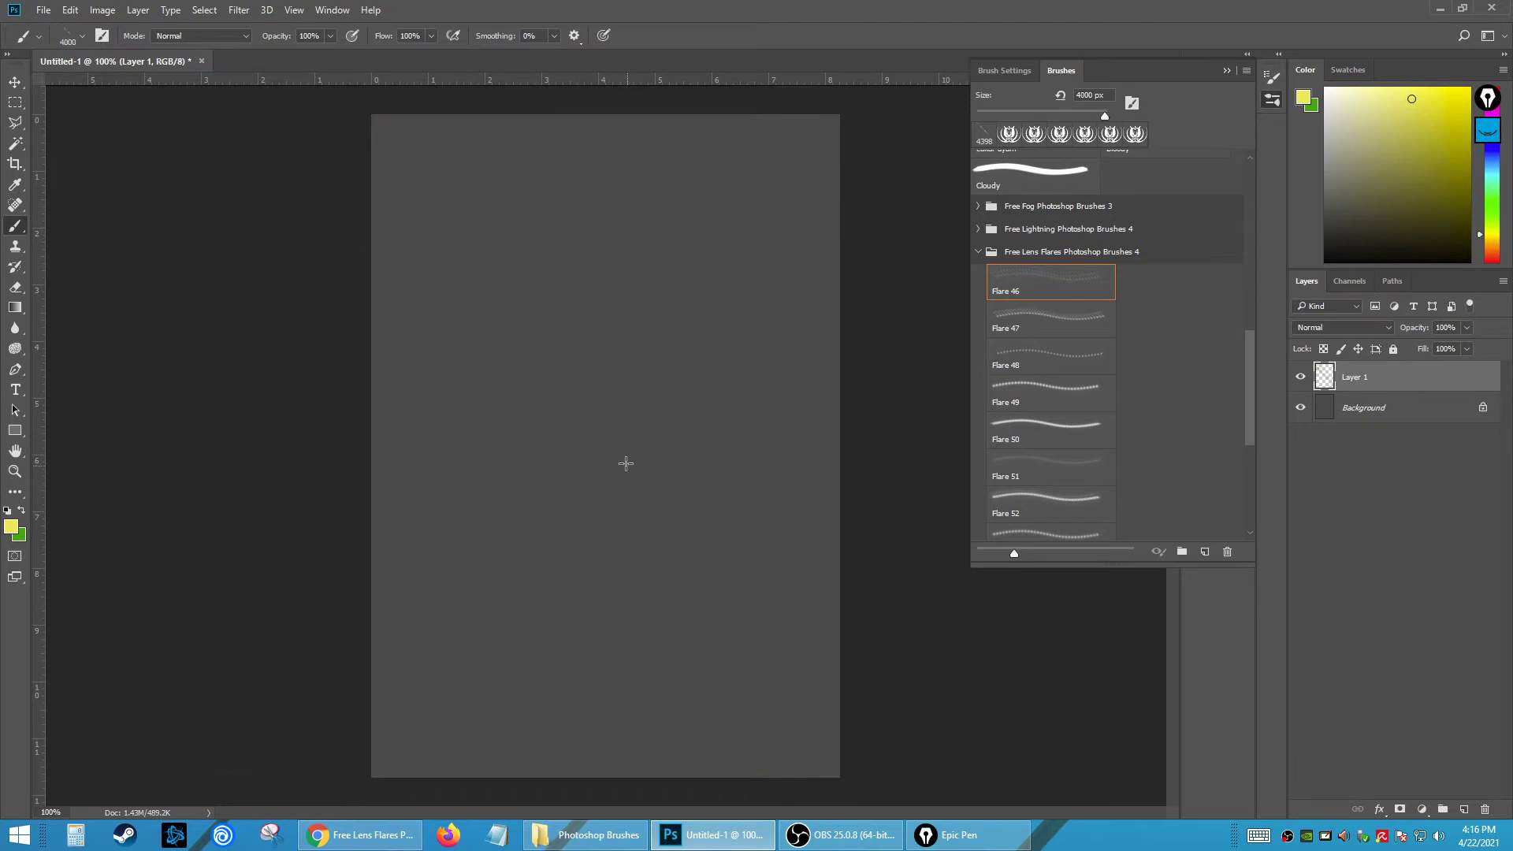
key(bracketleft)
key(bracketleft)
key(bracketleft)
key(bracketleft)
key(bracketleft)
key(bracketleft)
key(bracketleft)
key(bracketleft)
key(bracketleft)
key(bracketleft)
key(bracketleft)
key(bracketleft)
key(bracketleft)
key(bracketleft)
key(bracketleft)
key(bracketleft)
key(bracketleft)
key(bracketleft)
key(bracketleft)
key(bracketleft)
key(bracketleft)
key(bracketleft)
key(bracketright)
key(bracketright)
click(602, 324)
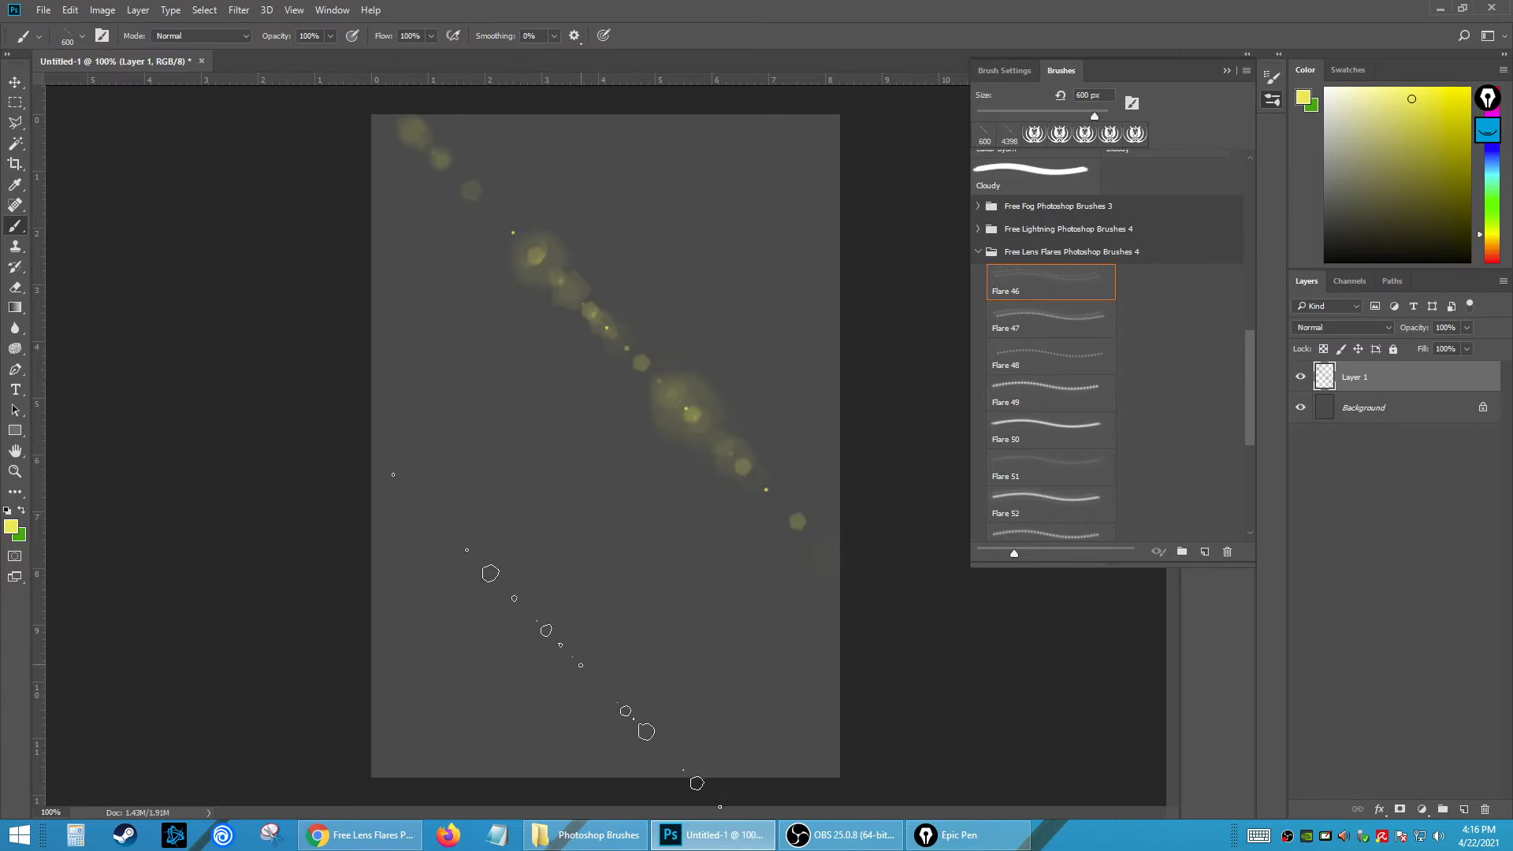
click(461, 557)
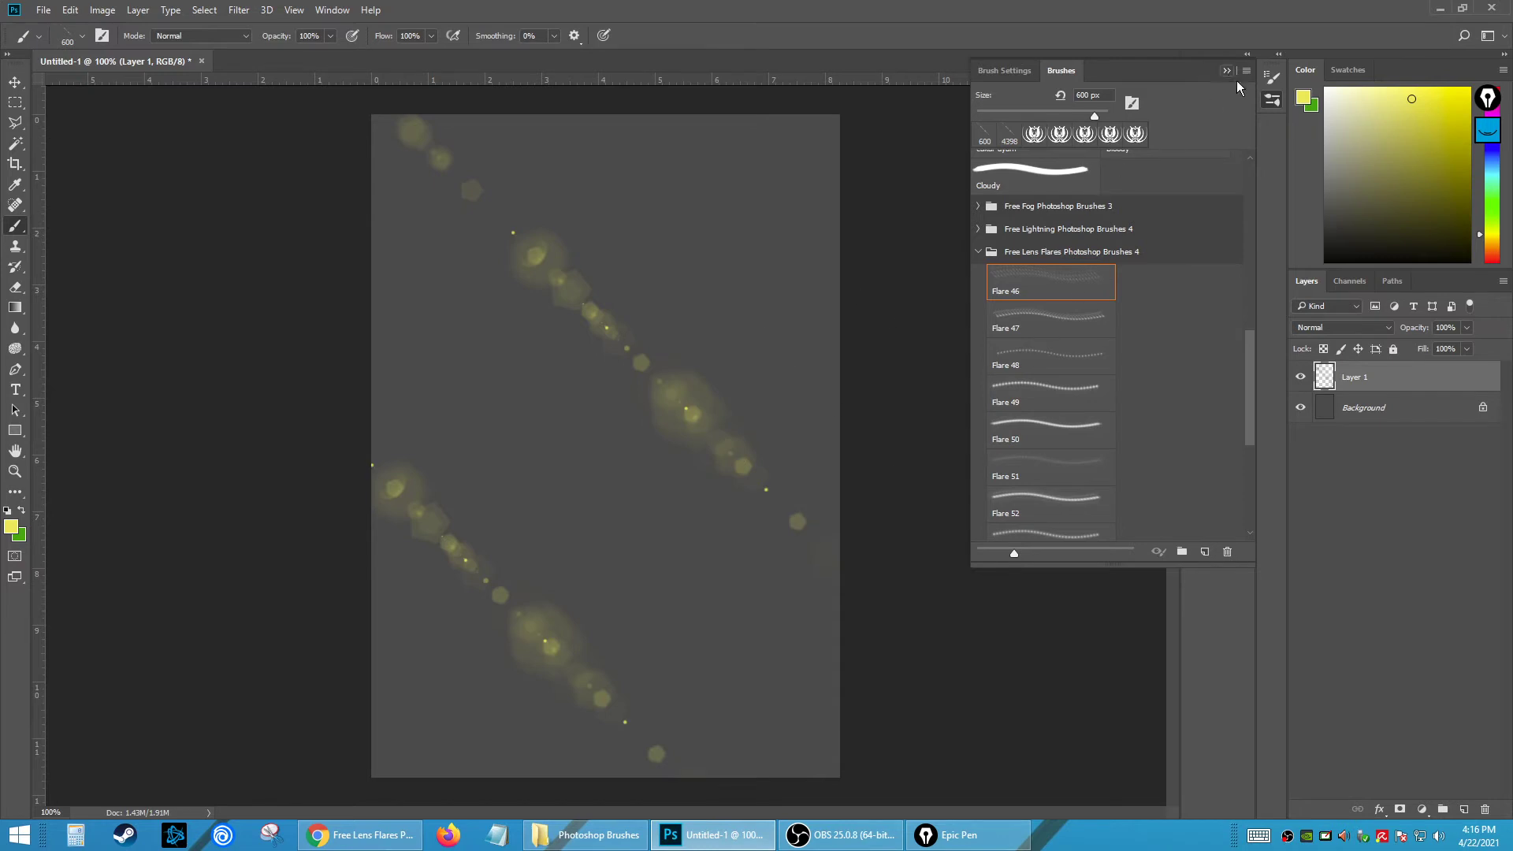
- Set the brush tip angle to 20° and size to 504 px, and stamp another yellow flare across the middle of the canvas
click(1271, 77)
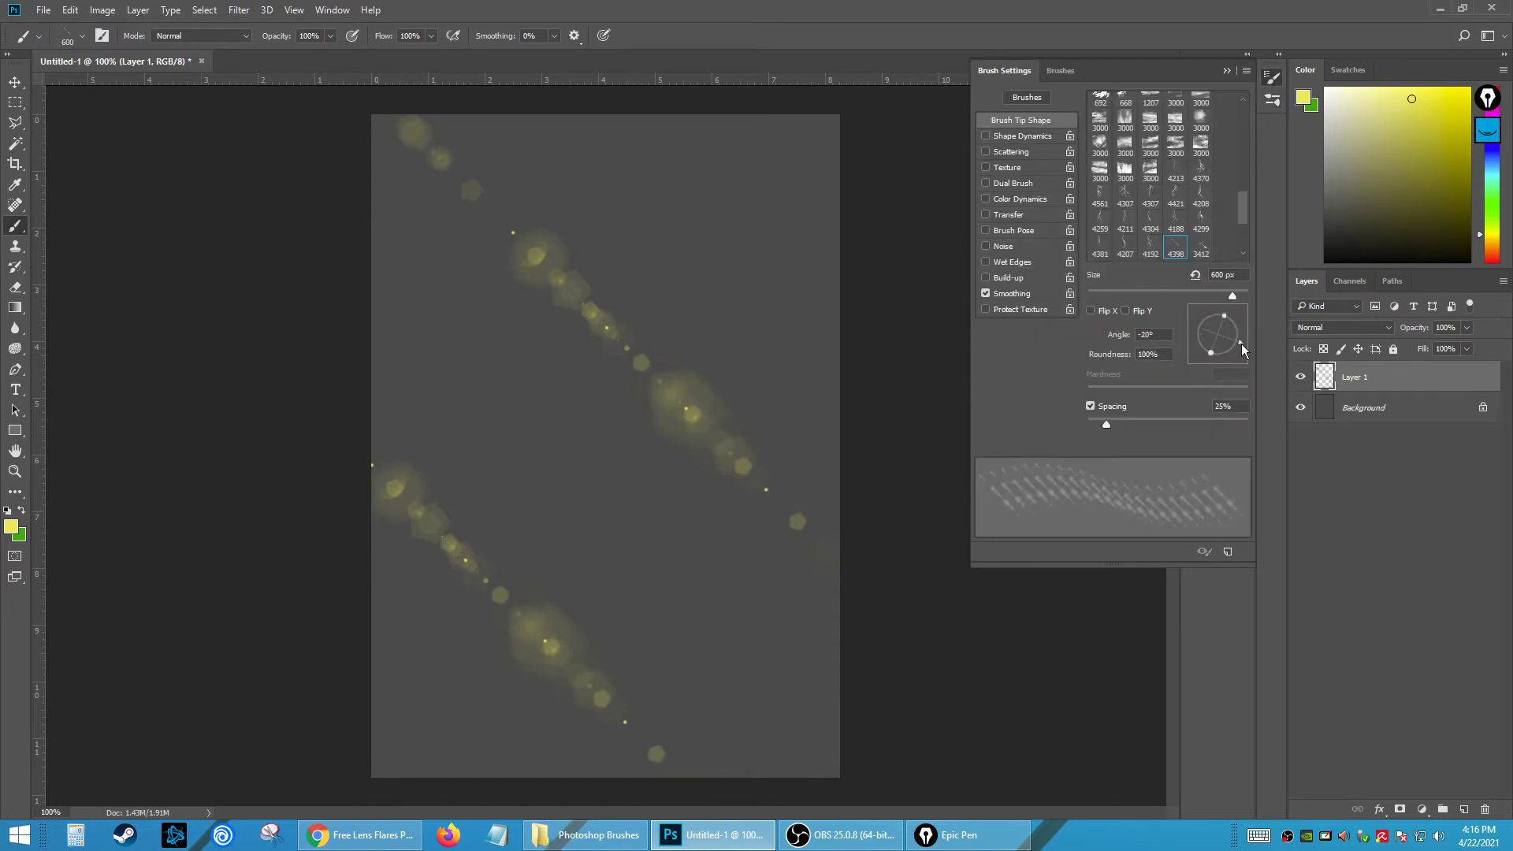
drag(1241, 345, 1252, 327)
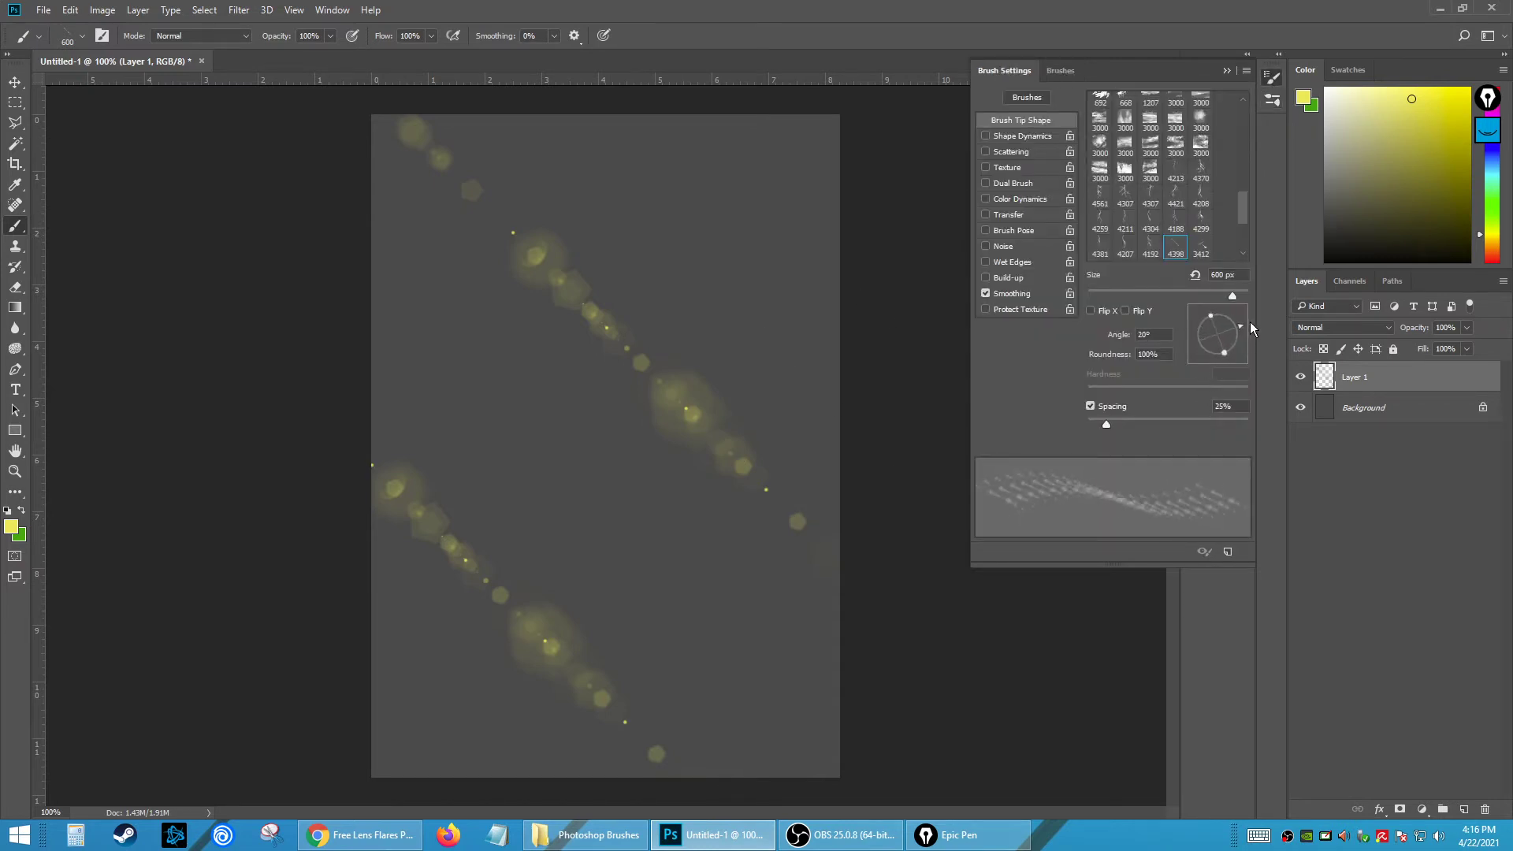
key([)
click(639, 441)
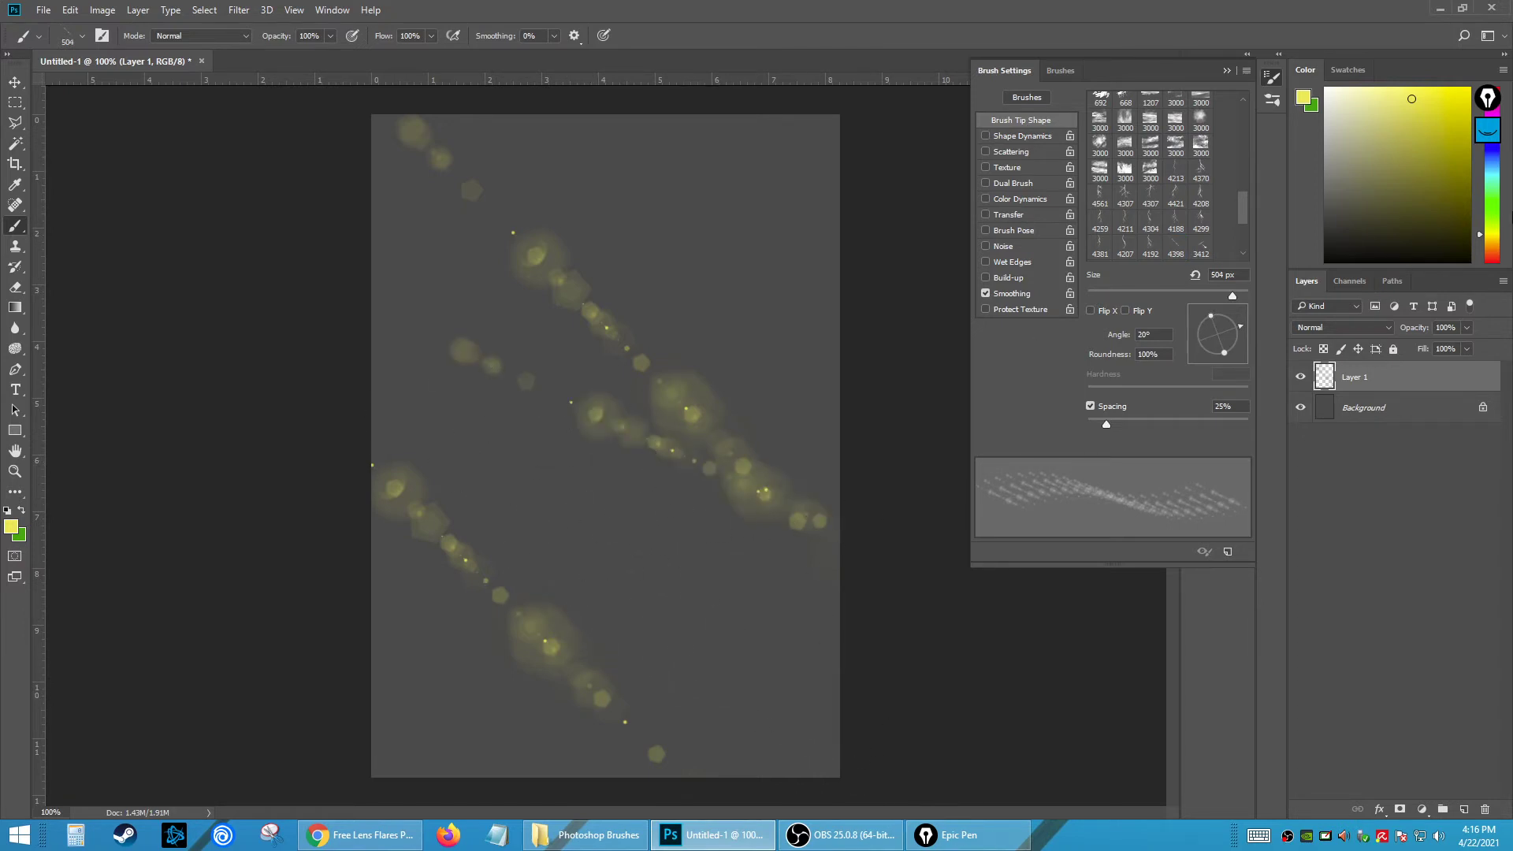
- Change the foreground color to orange and stamp a flare over the middle yellow one
click(1495, 246)
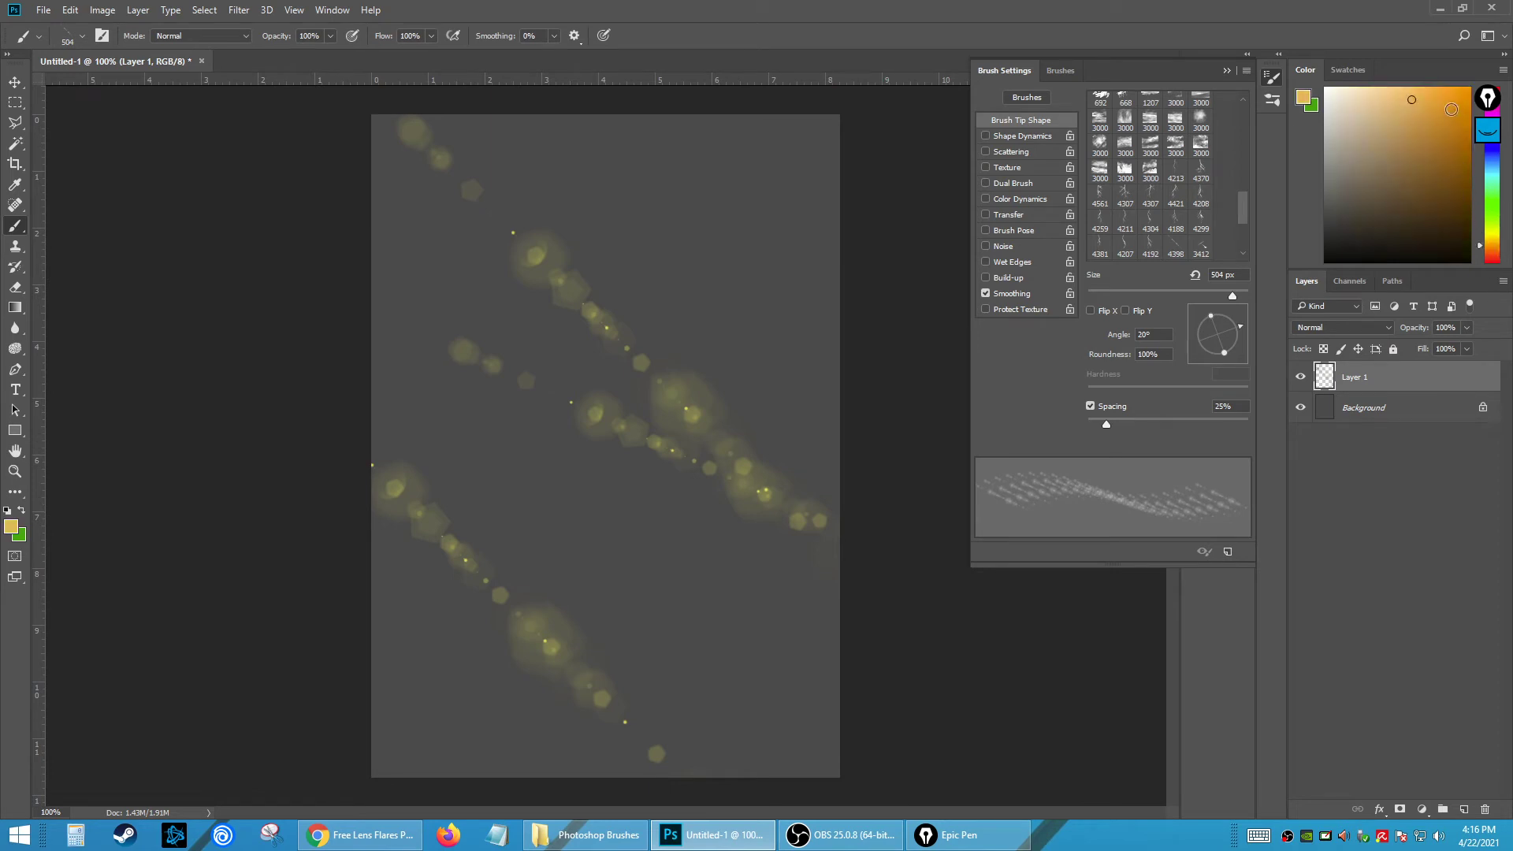
click(1451, 106)
click(626, 421)
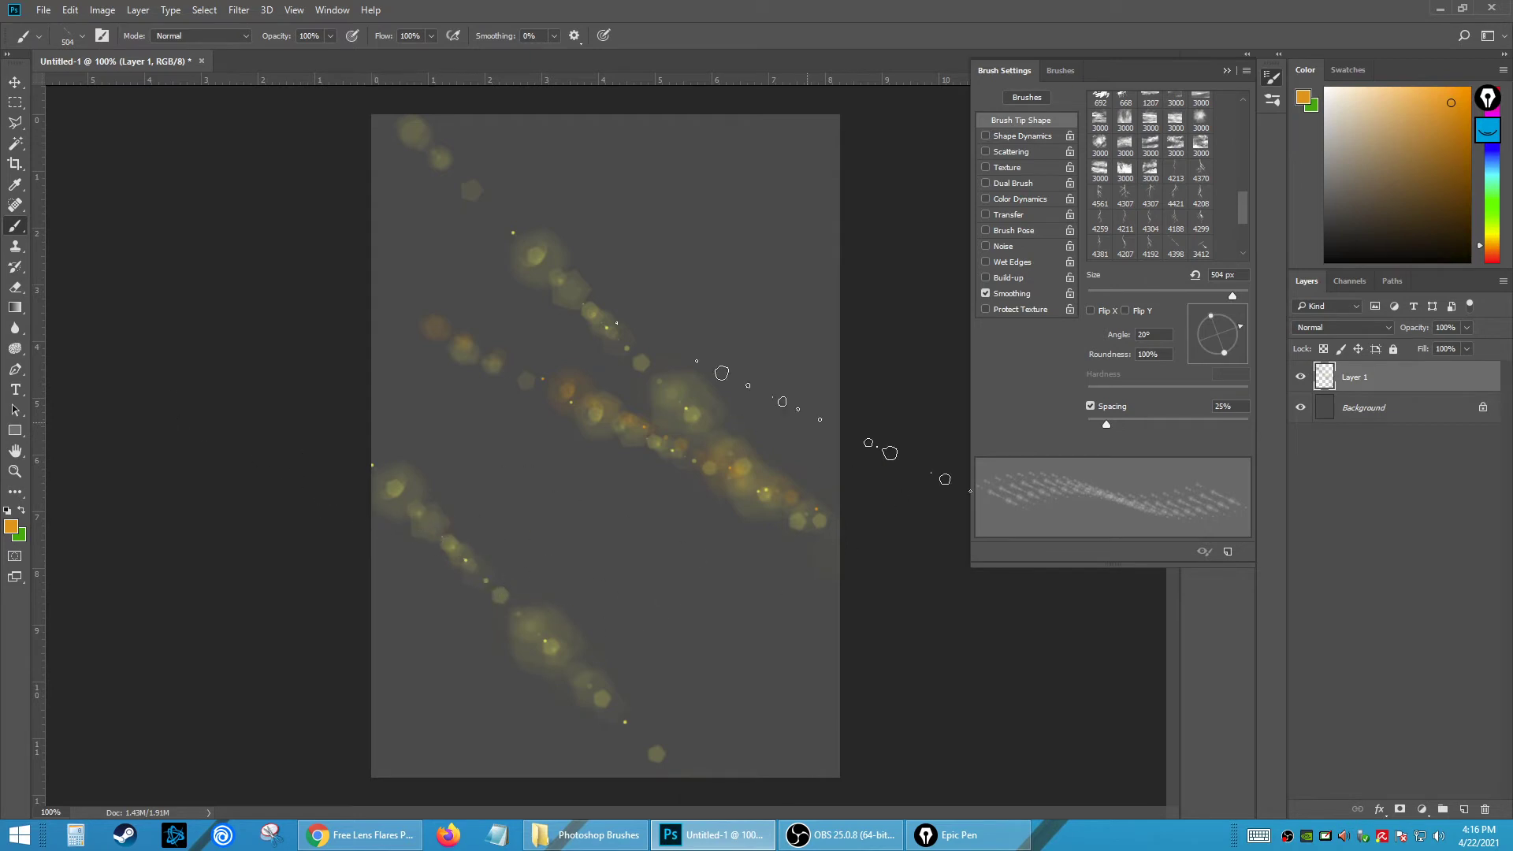
right_click(639, 393)
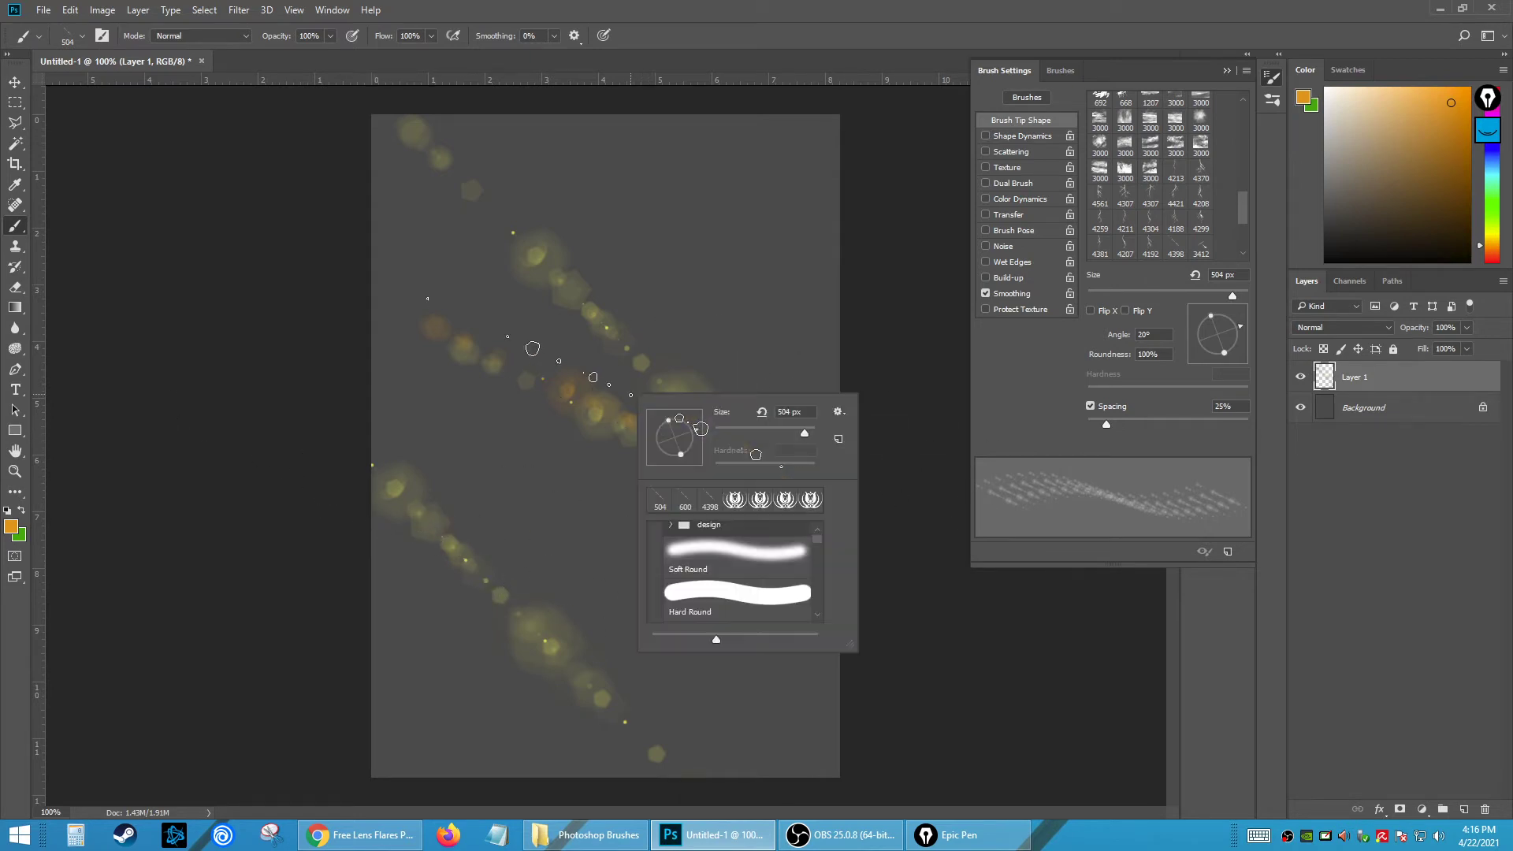
click(1019, 411)
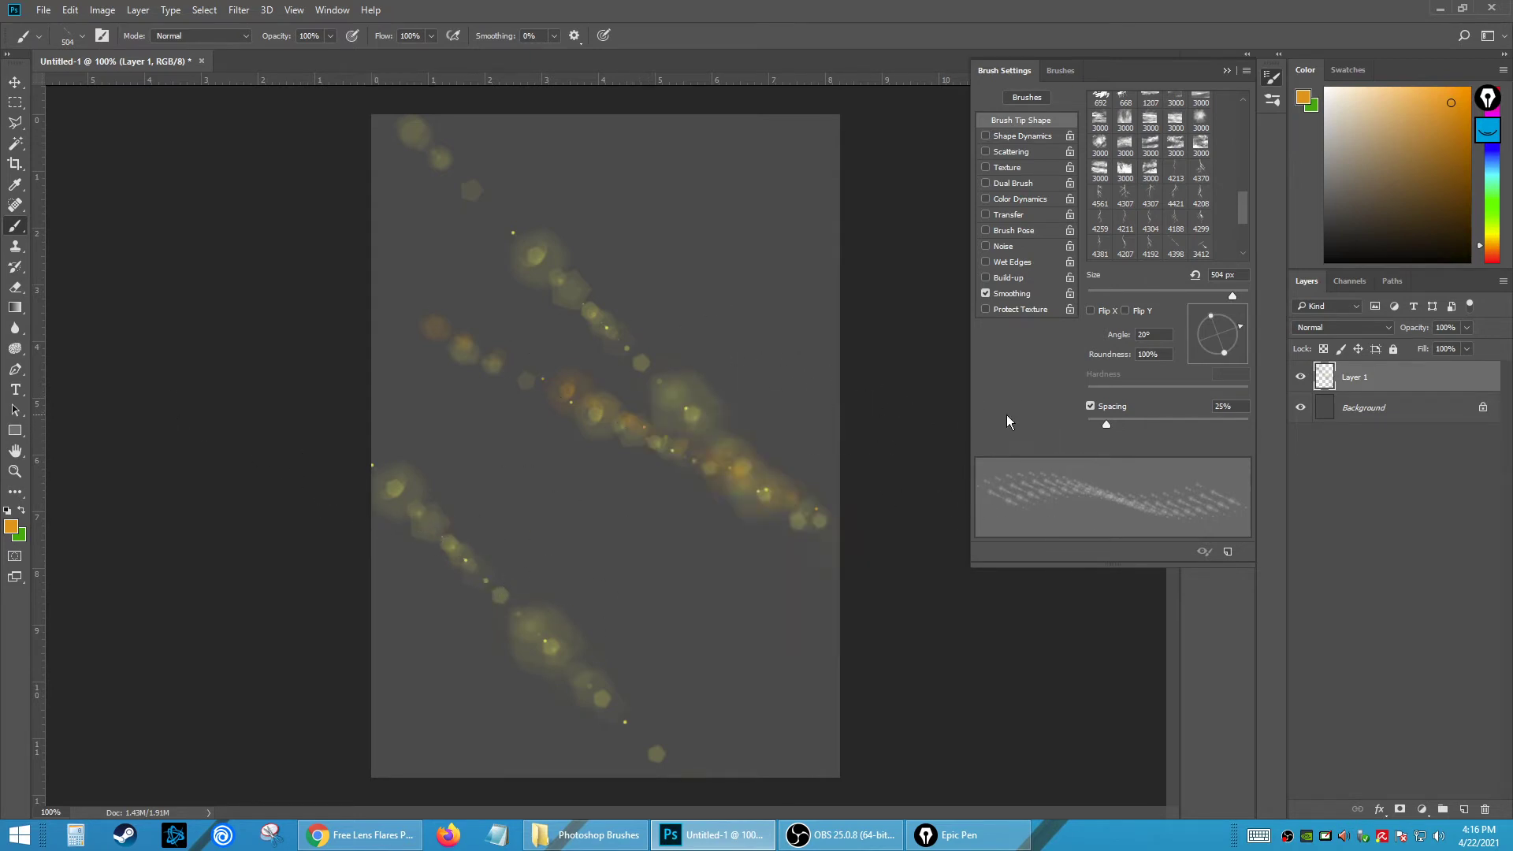
drag(1243, 213, 1242, 216)
- Select the Flare 50 brush from the Free Lens Flares Photoshop Brushes 4 group and reduce its size to 700 px
click(1272, 103)
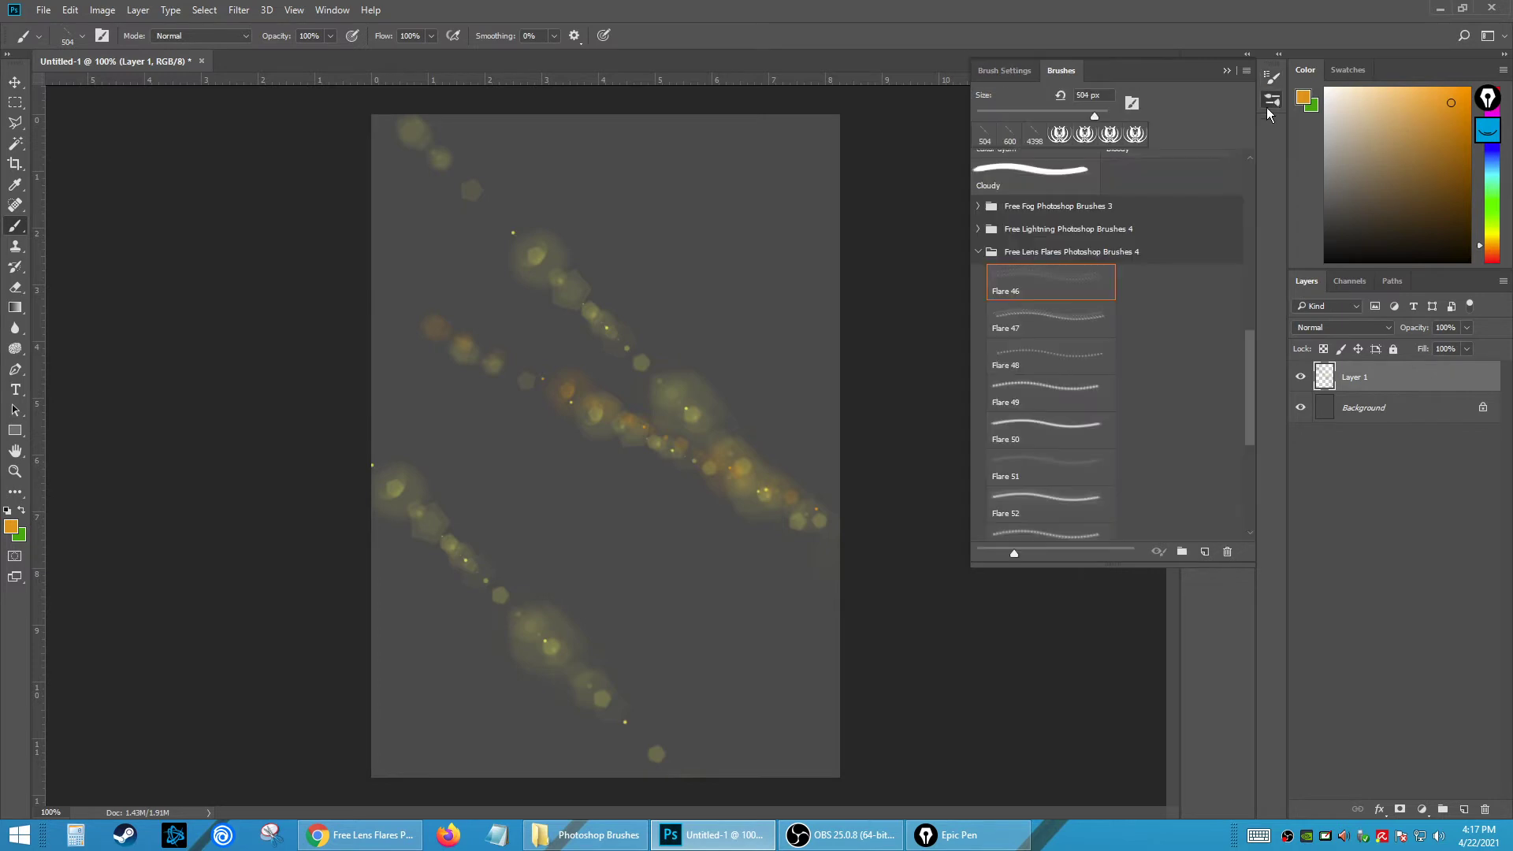
click(1036, 426)
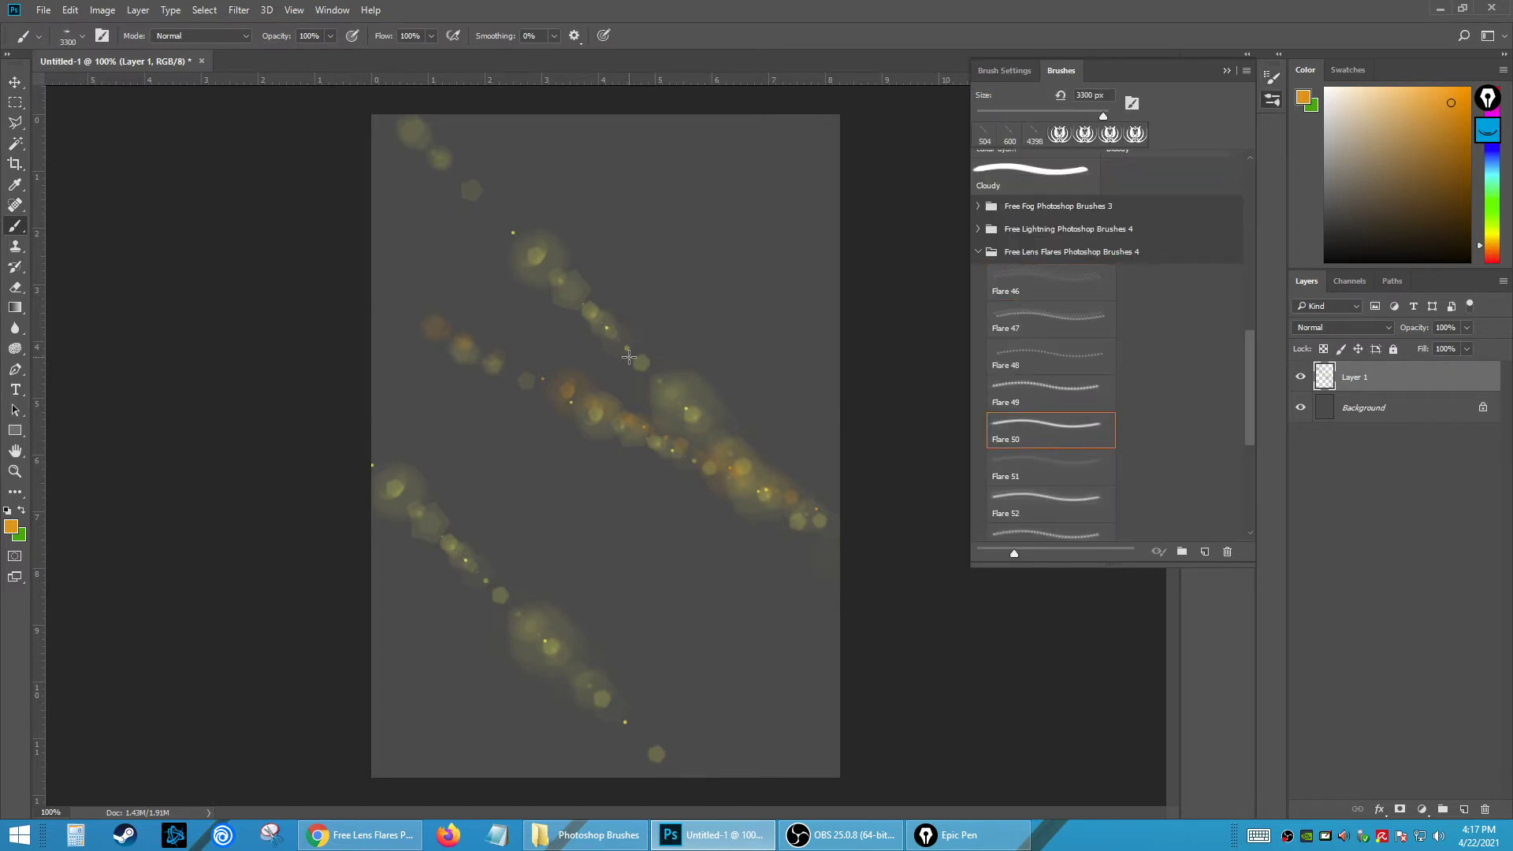
key(bracketleft)
key(bracketleft)
key(bracketleft)
key(bracketleft)
key(bracketleft)
key(bracketleft)
key(bracketleft)
key(bracketleft)
key(bracketleft)
key(bracketleft)
key(bracketleft)
key(bracketleft)
key(bracketleft)
key(bracketleft)
key(bracketleft)
key(bracketleft)
key(bracketleft)
key(bracketleft)
key(bracketleft)
key(bracketleft)
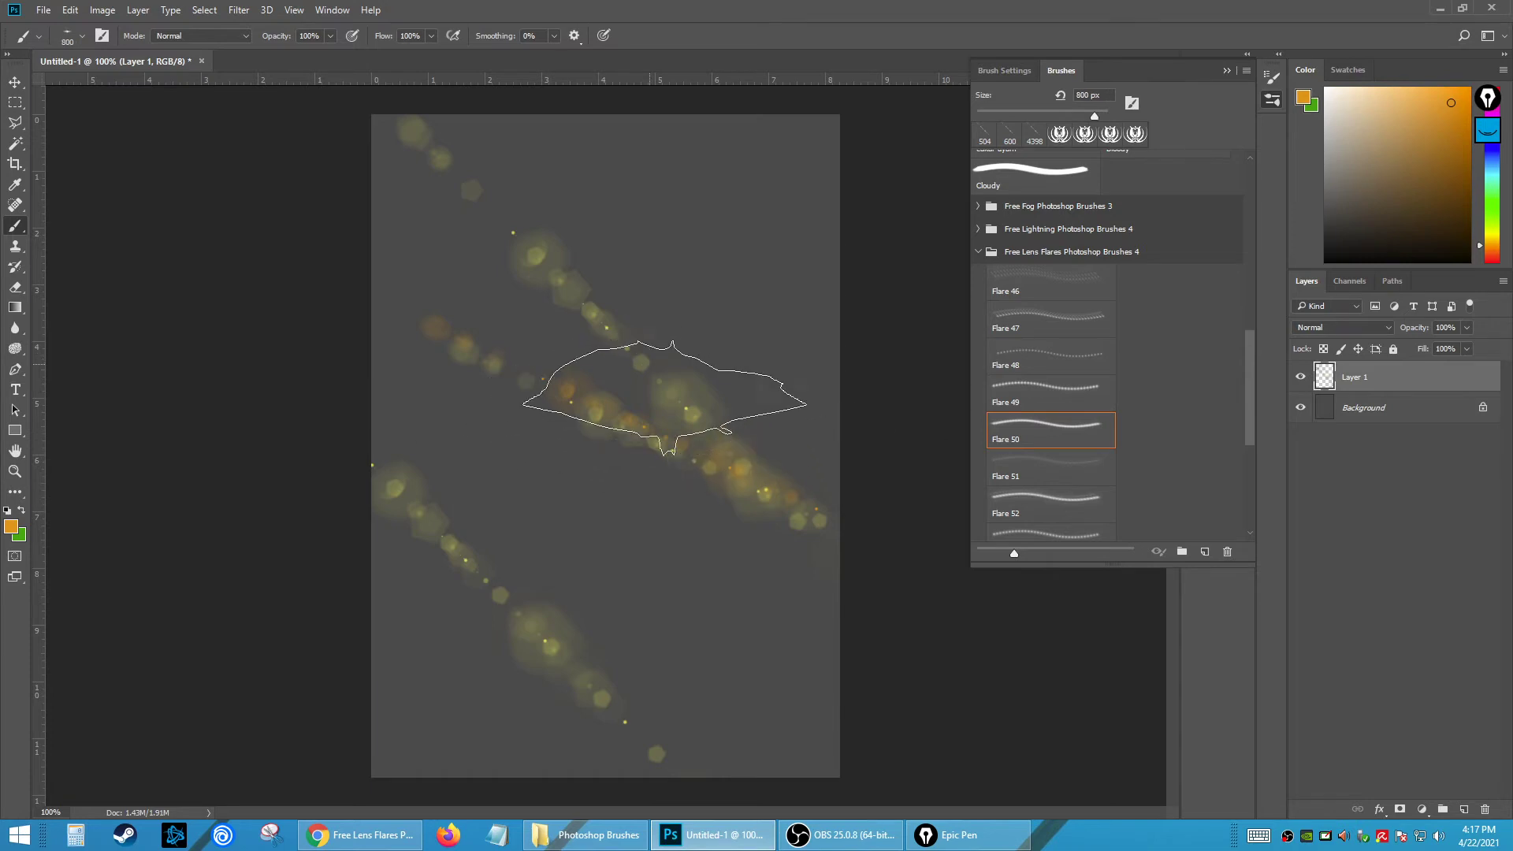
- Stamp an orange flare on the upper canvas, undo it, and stamp it again over the right end of the middle flares
click(684, 290)
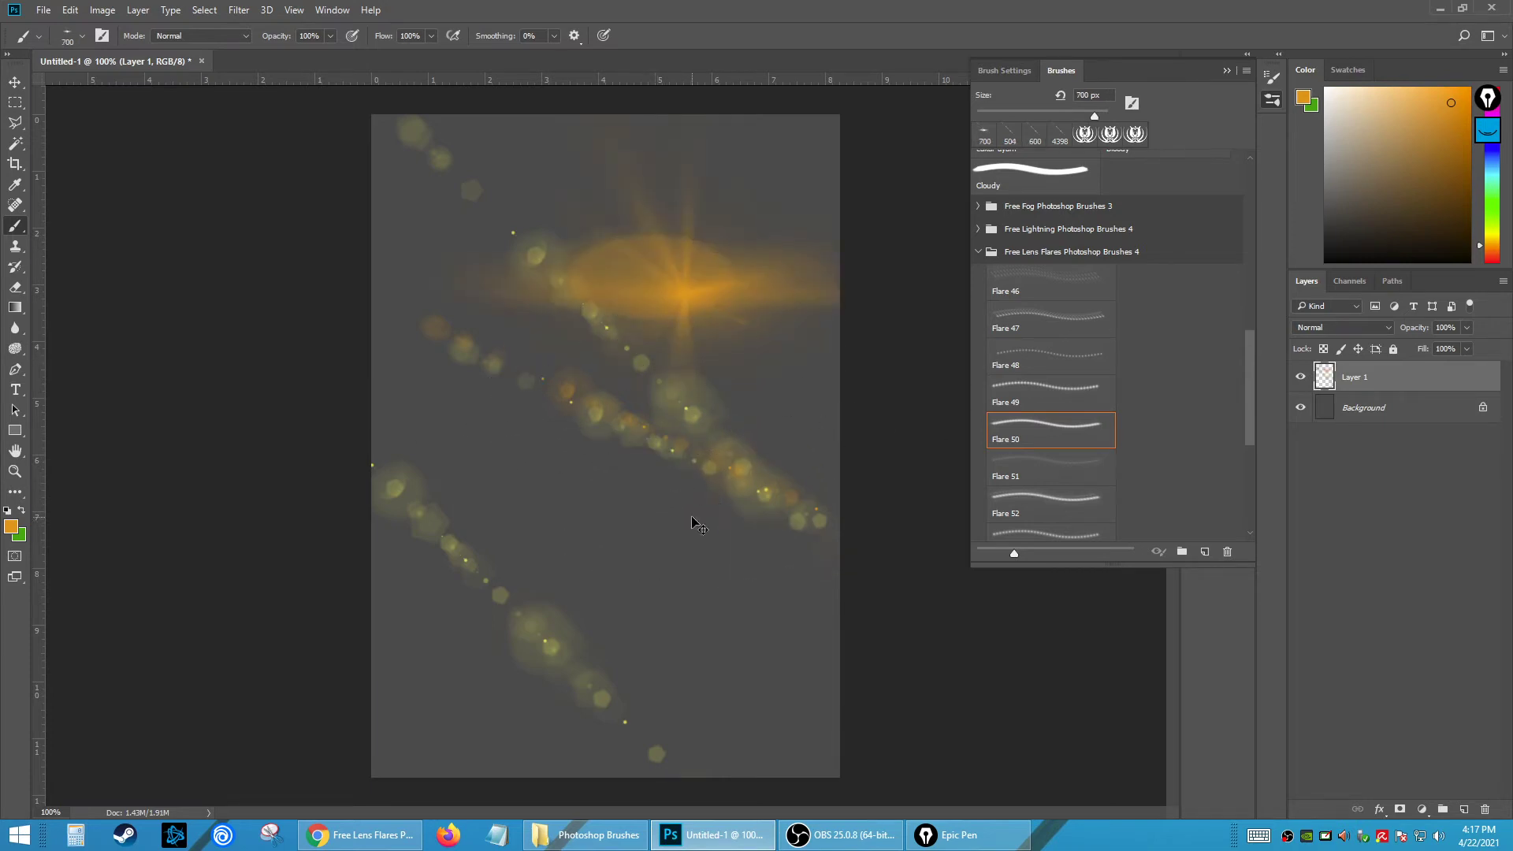
key(ctrl+z)
click(716, 457)
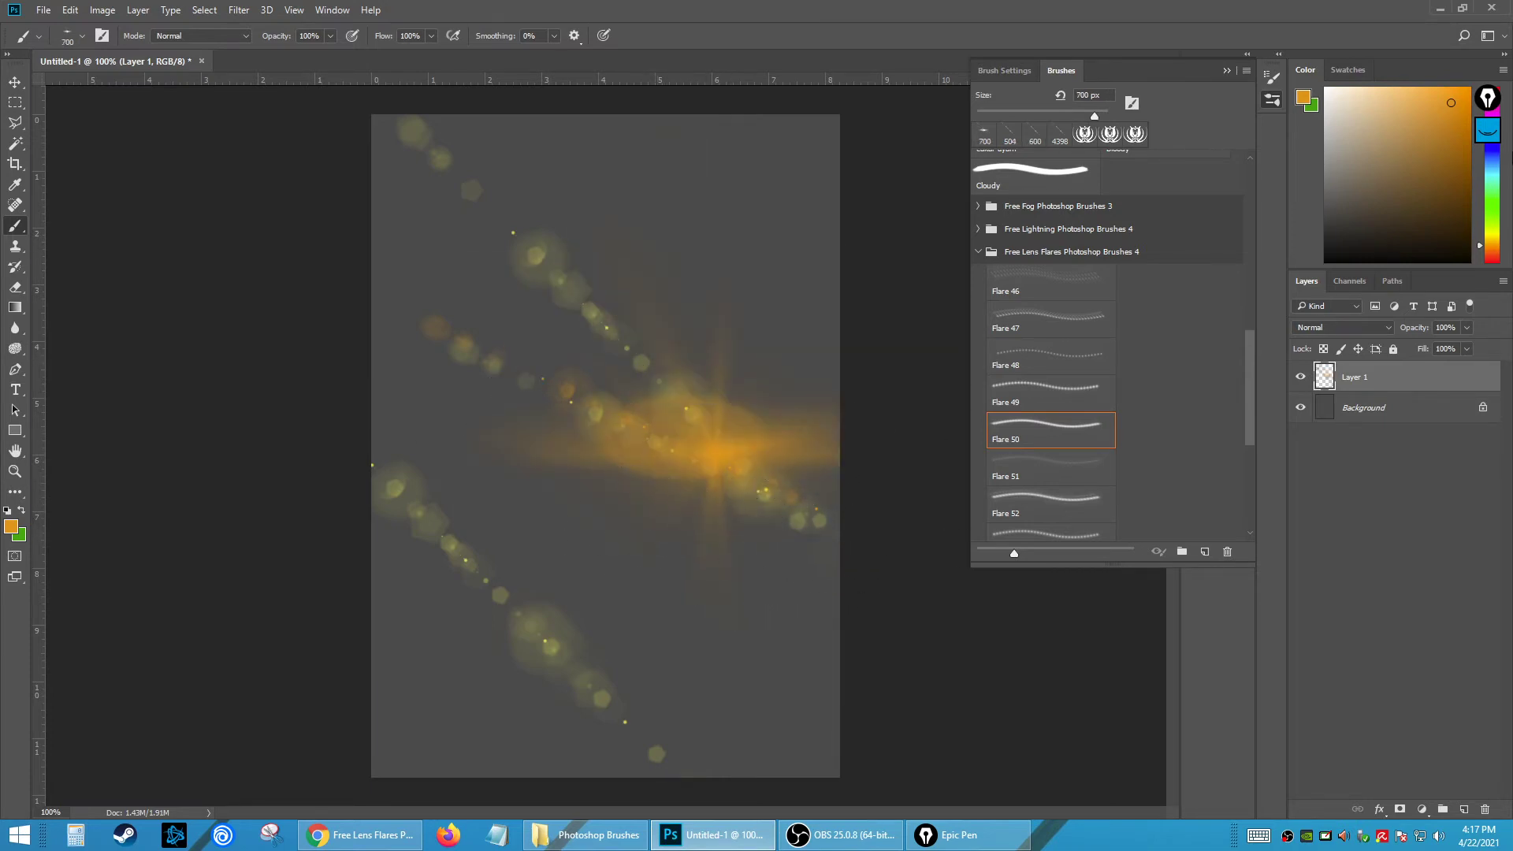
- Change the foreground color to light peach, reduce the brush to 500 px, and stamp it over the orange flare's bright center
drag(1418, 98, 1366, 90)
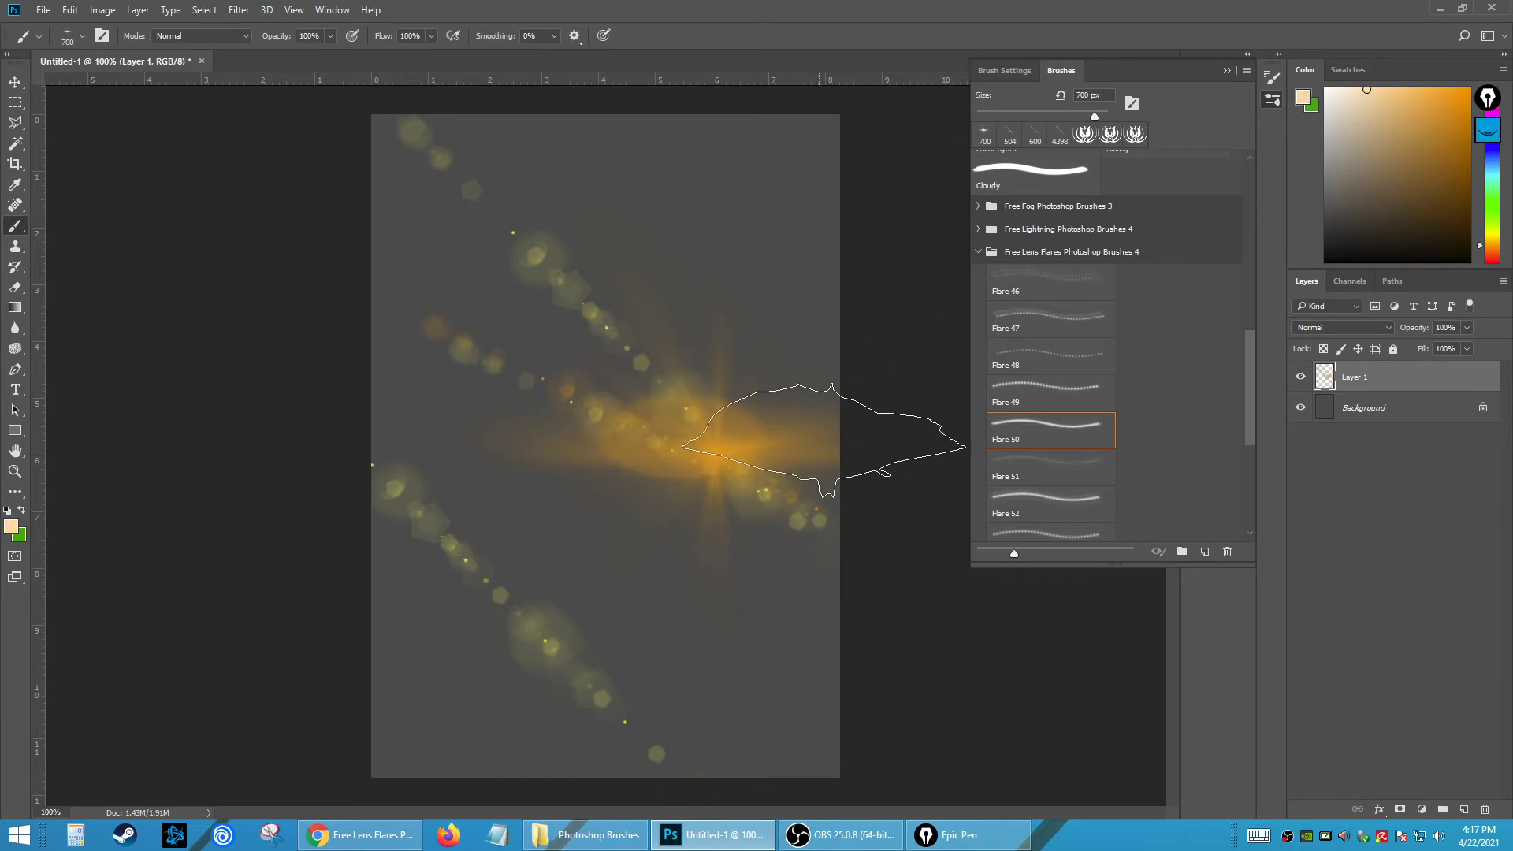
key(bracketleft)
key(bracketleft)
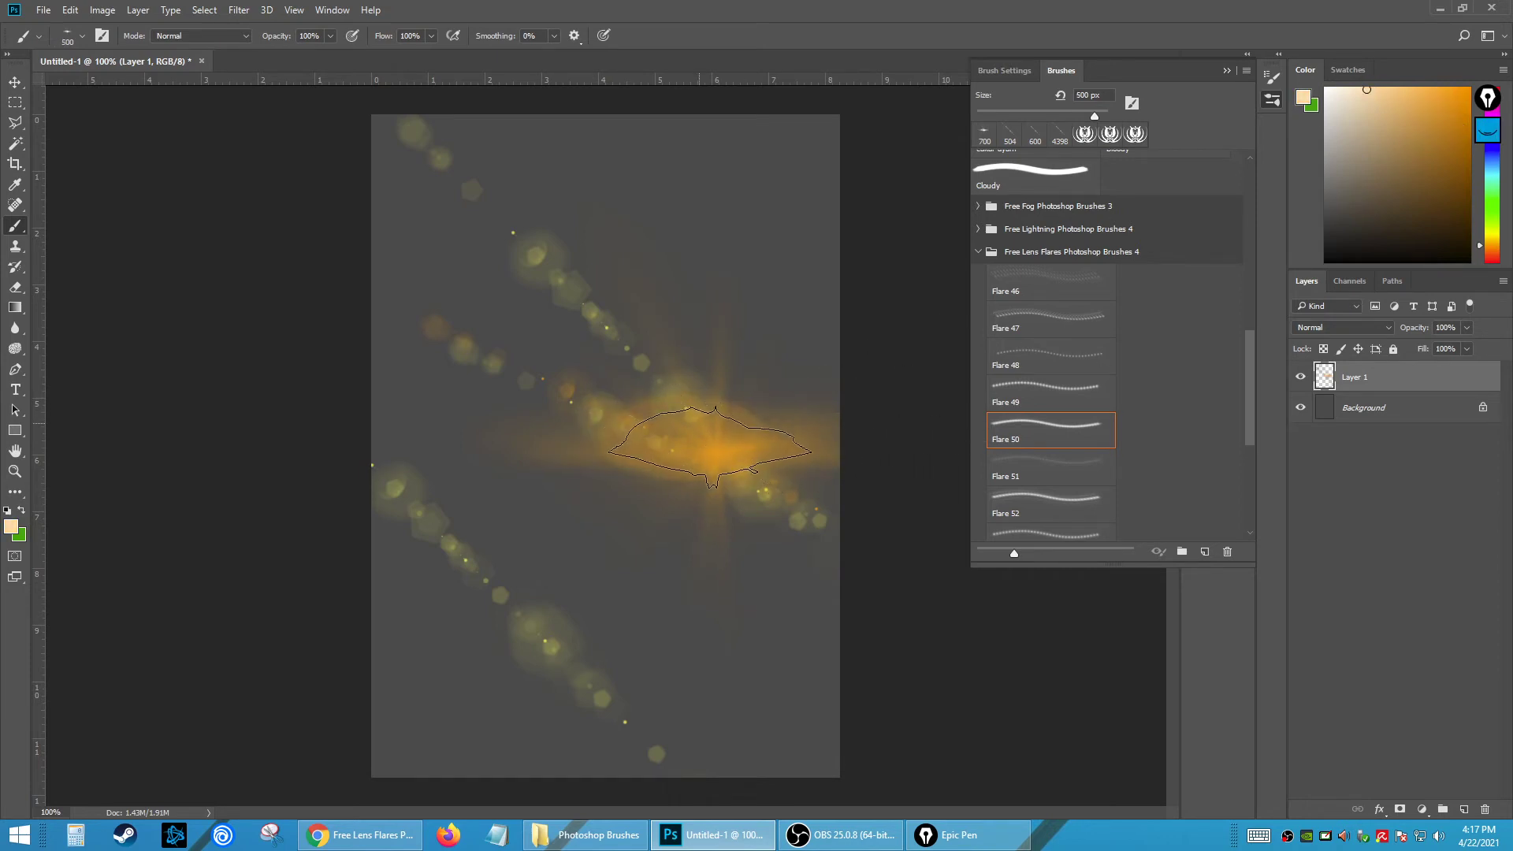
click(711, 449)
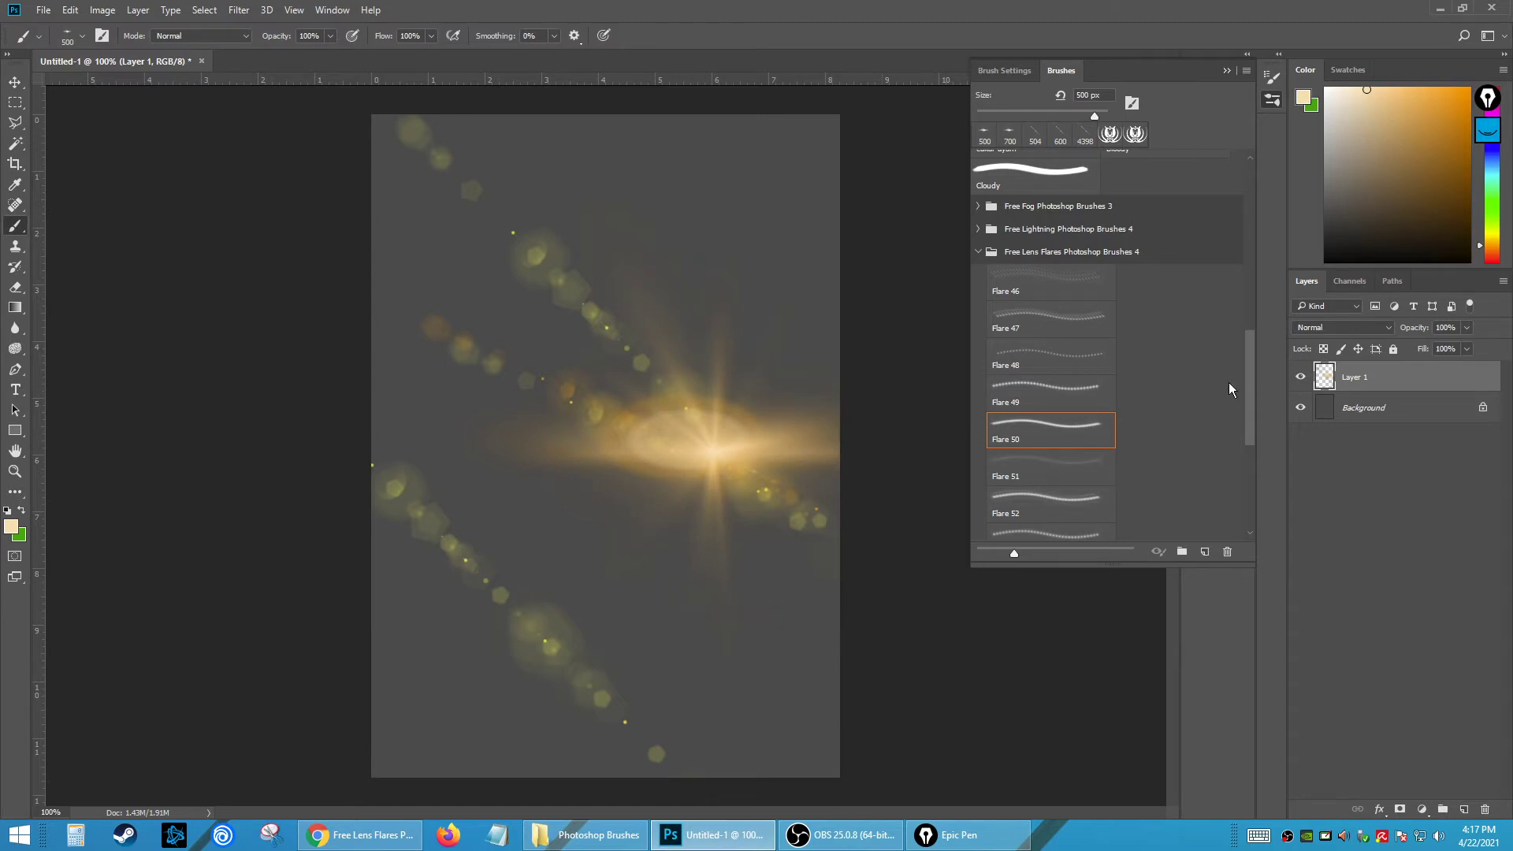
- Collapse the lens flares brush group and select the Lightning Pack 4 - 4 brush from the Free Lightning Photoshop Brushes 4 group
drag(1250, 394, 1254, 361)
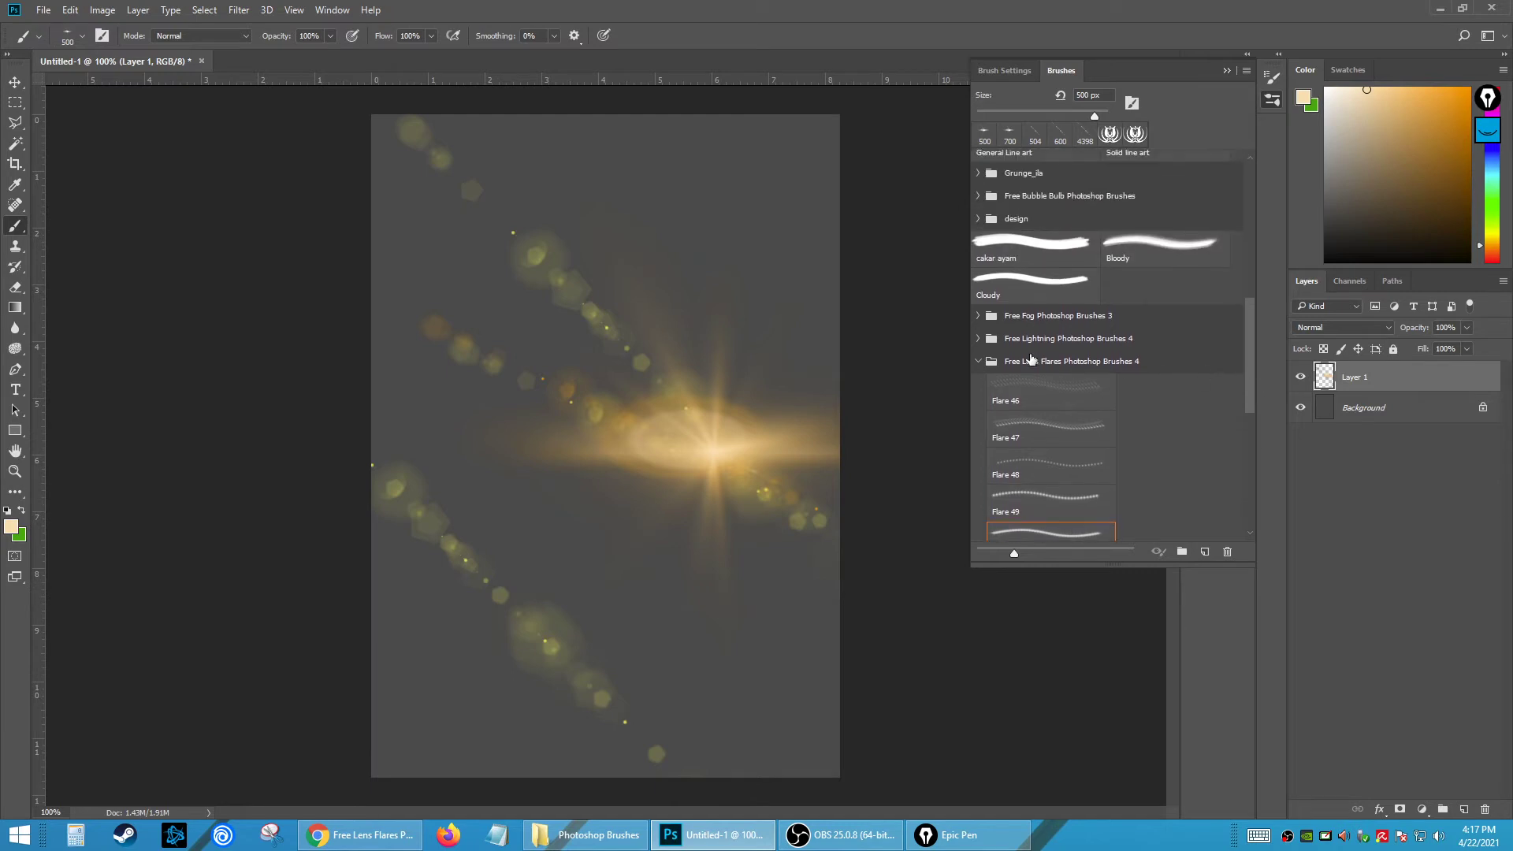
click(978, 362)
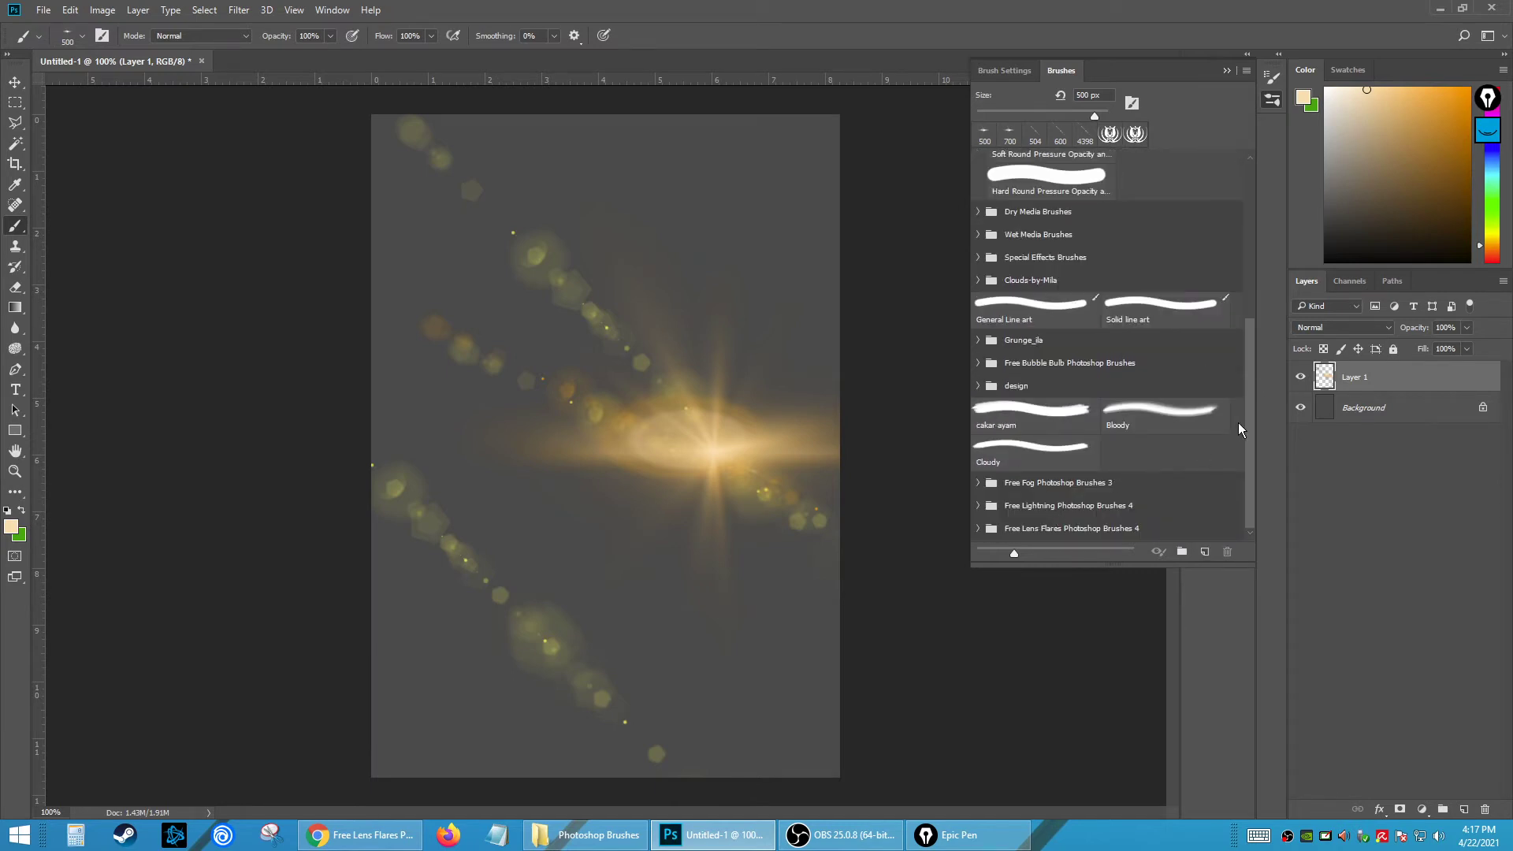
click(1006, 512)
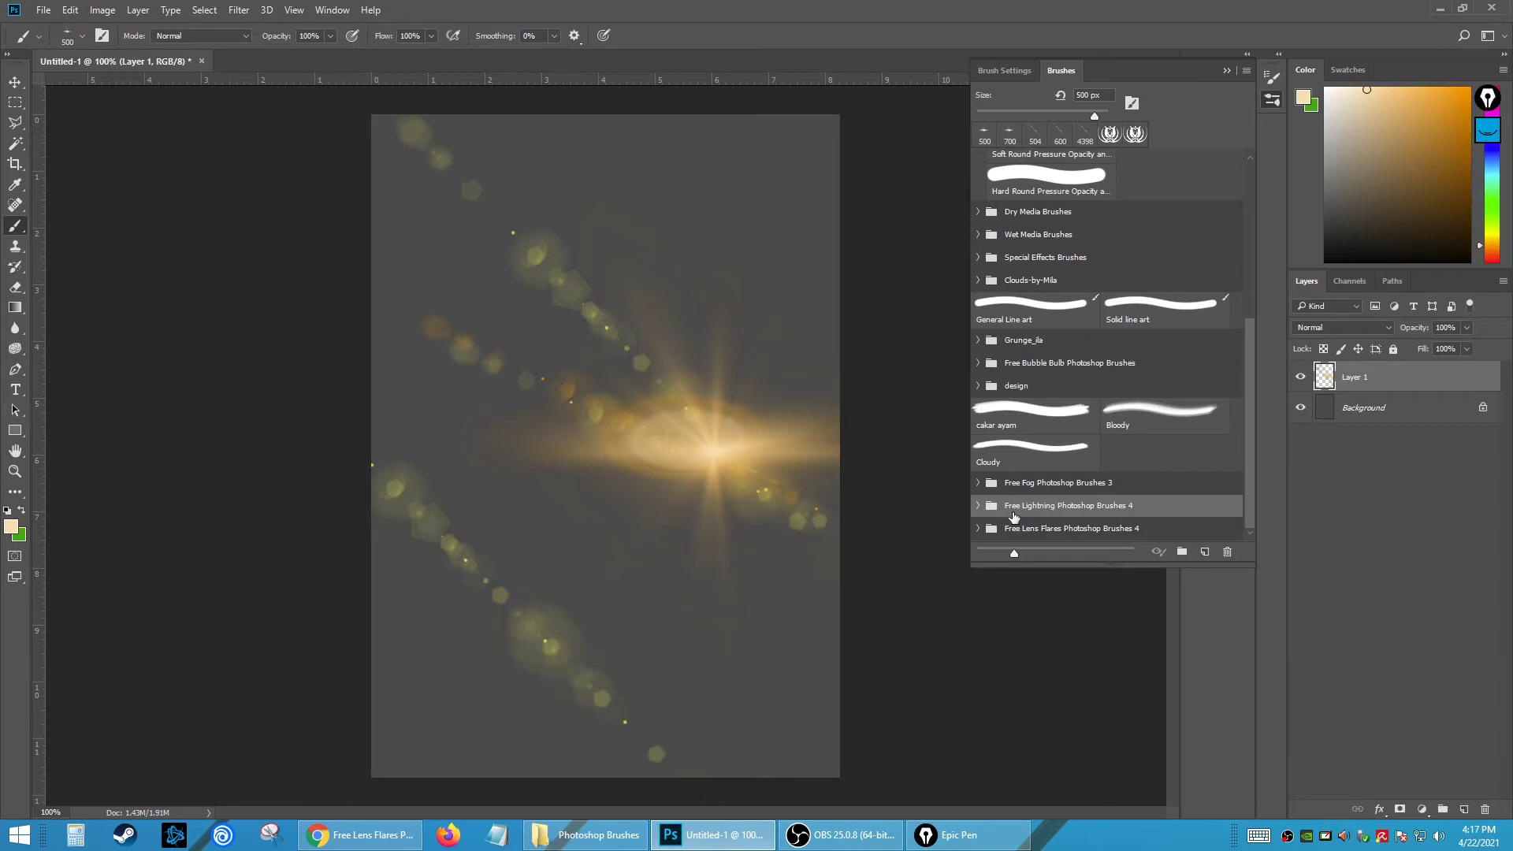
click(978, 506)
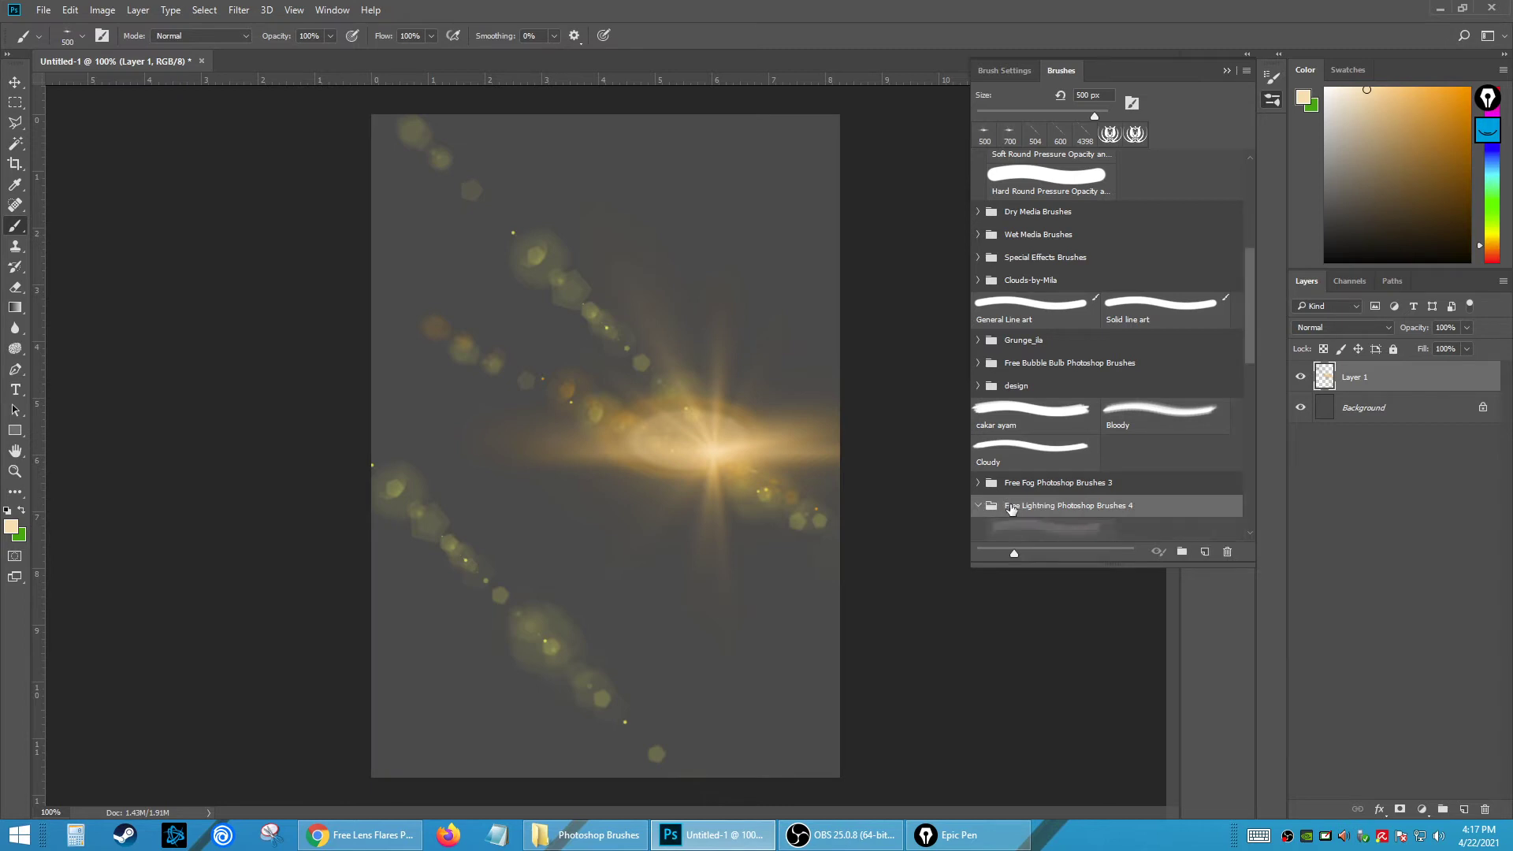
scroll(1251, 362, down, 5)
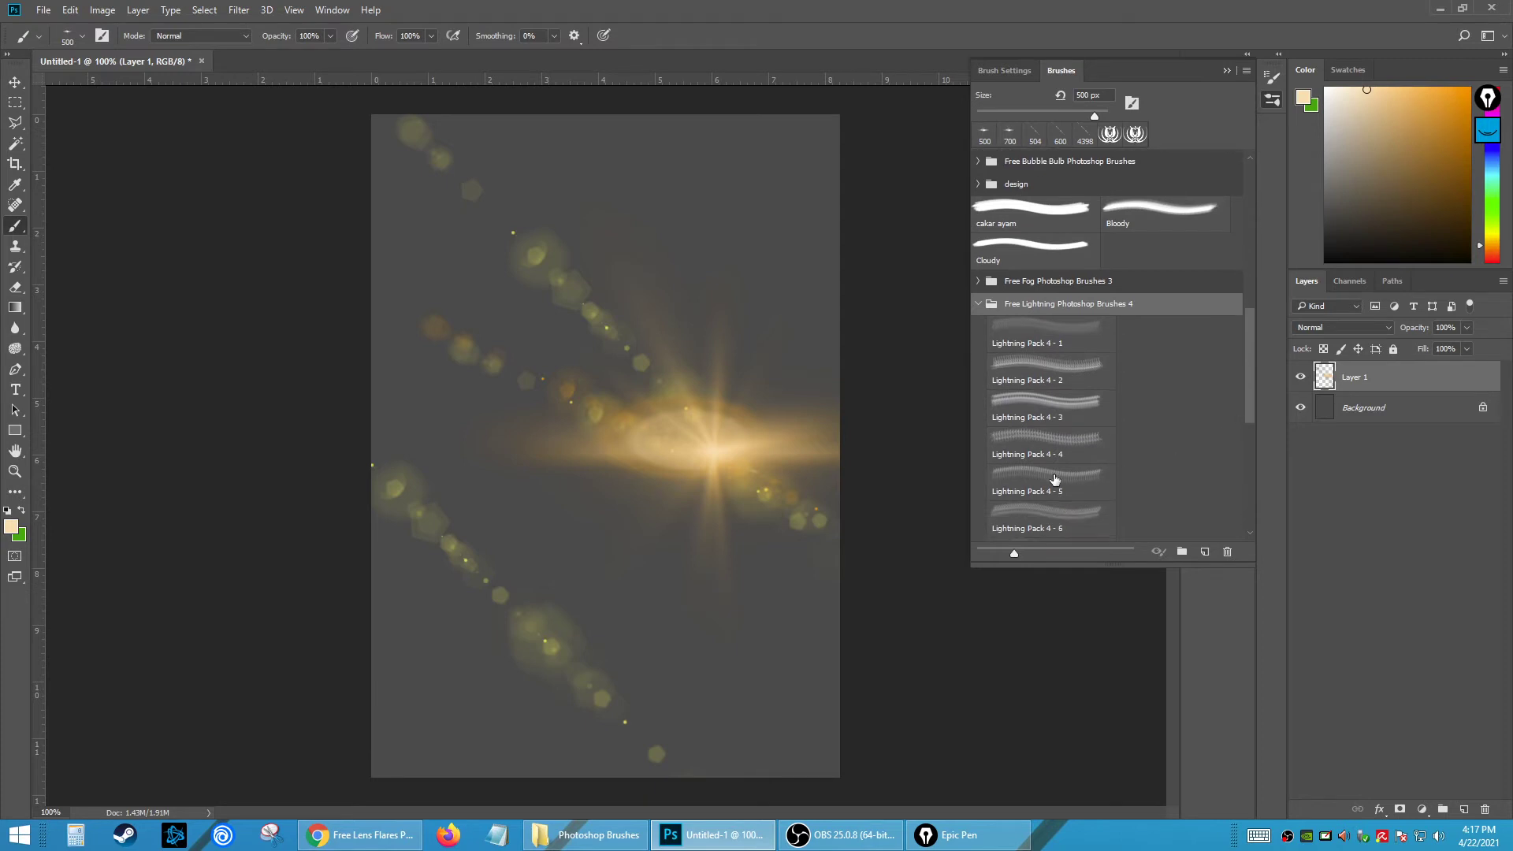
click(1033, 438)
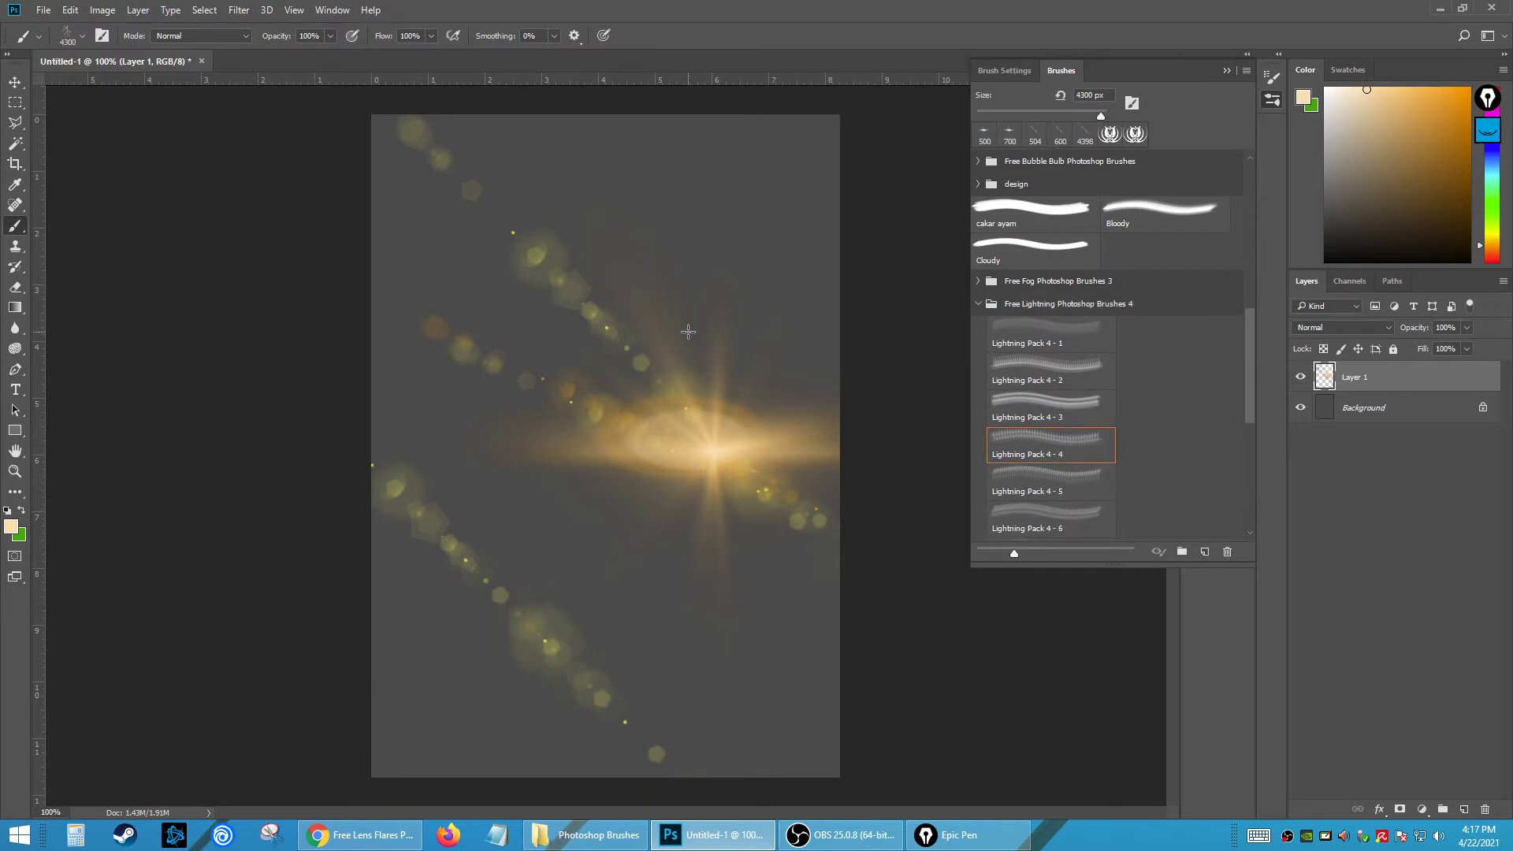
- Test the lightning at 2100 px and undo it, and stamp a peach lightning bolt at 1000 px over the glowing flare
click(871, 392)
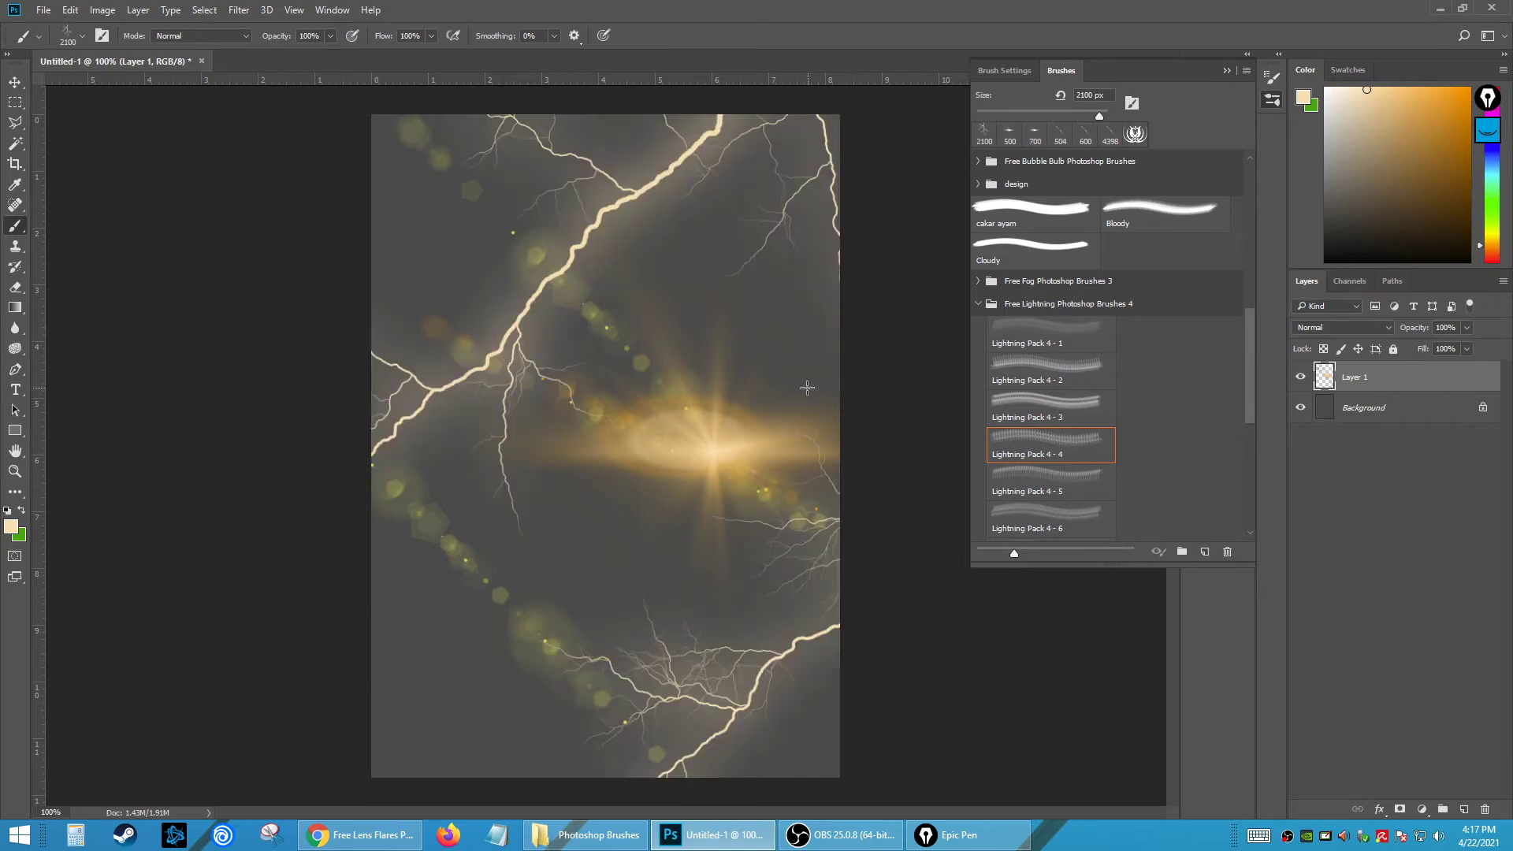
key(ctrl+z)
key(bracketleft)
key(bracketleft)
key(bracketleft)
key(bracketleft)
key(bracketleft)
key(bracketleft)
key(bracketleft)
key(bracketleft)
key(bracketleft)
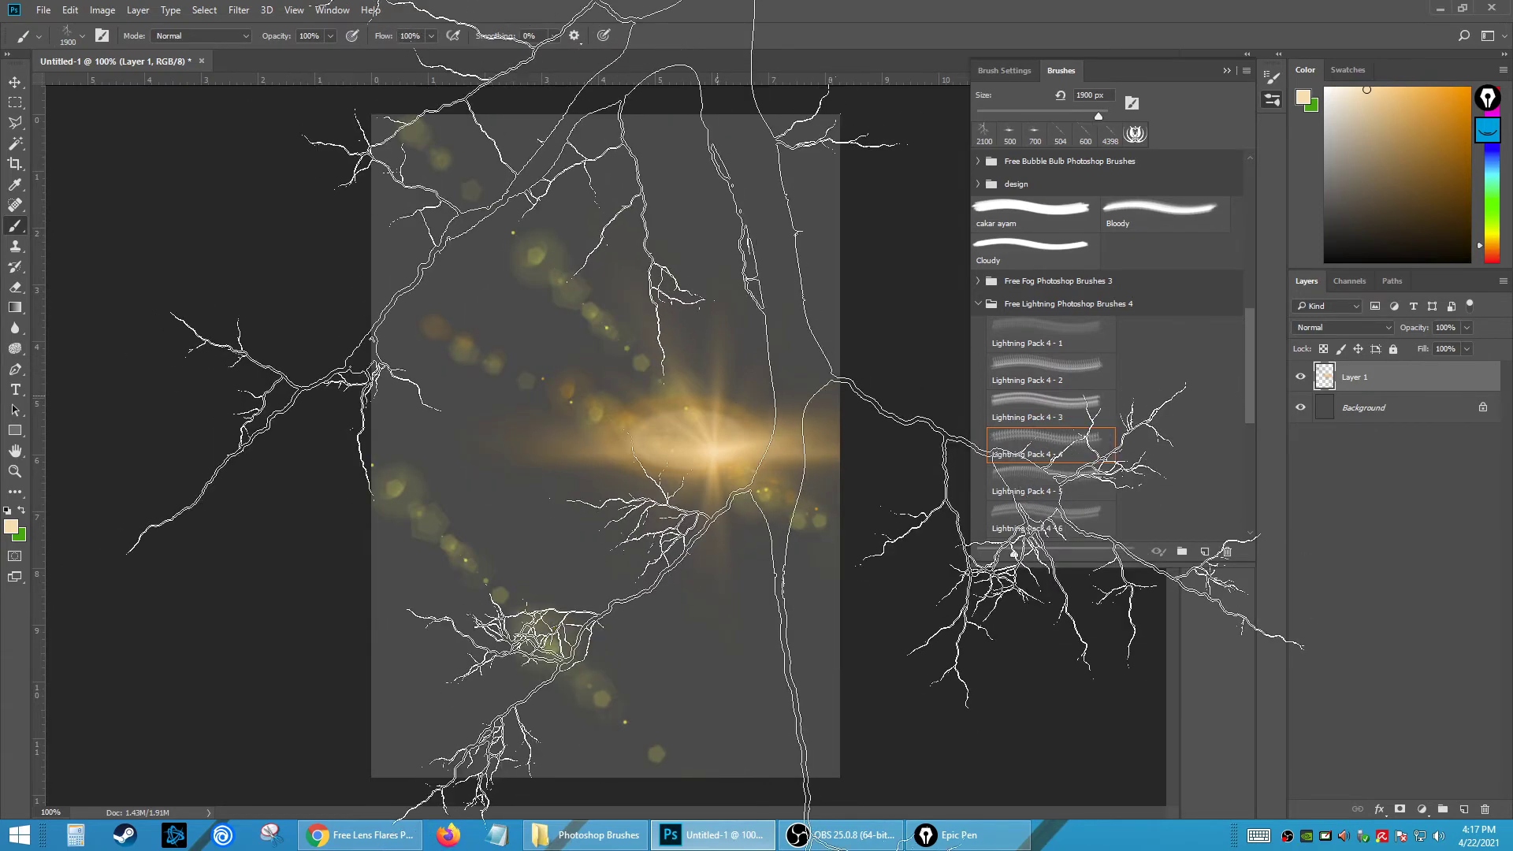
key(bracketleft)
key(bracketleft)
key(bracketleft)
key(bracketleft)
key(bracketleft)
key(bracketleft)
key(bracketleft)
key(bracketleft)
key(bracketleft)
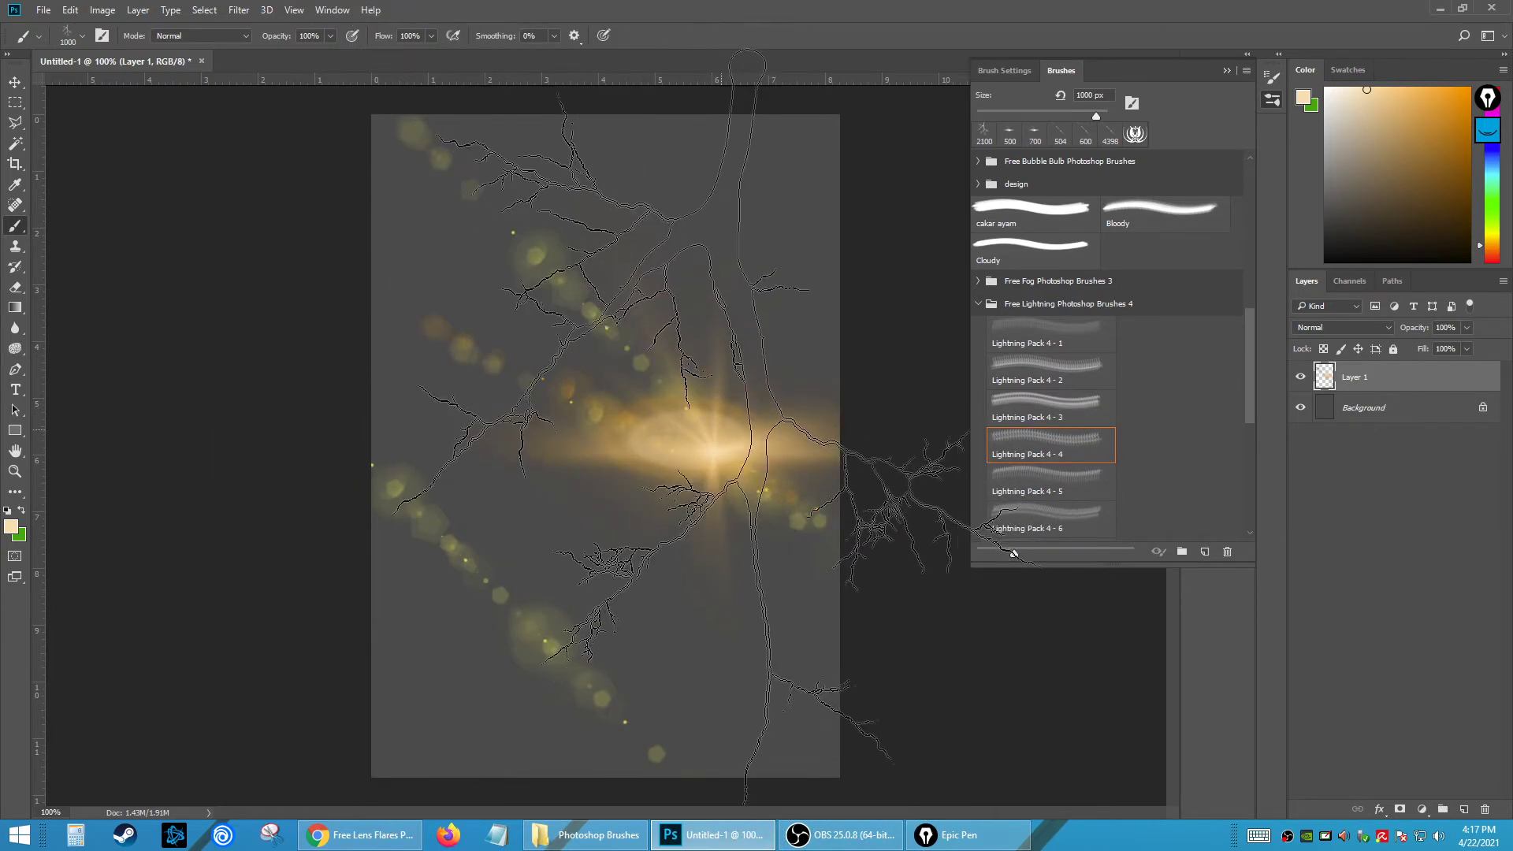
click(713, 445)
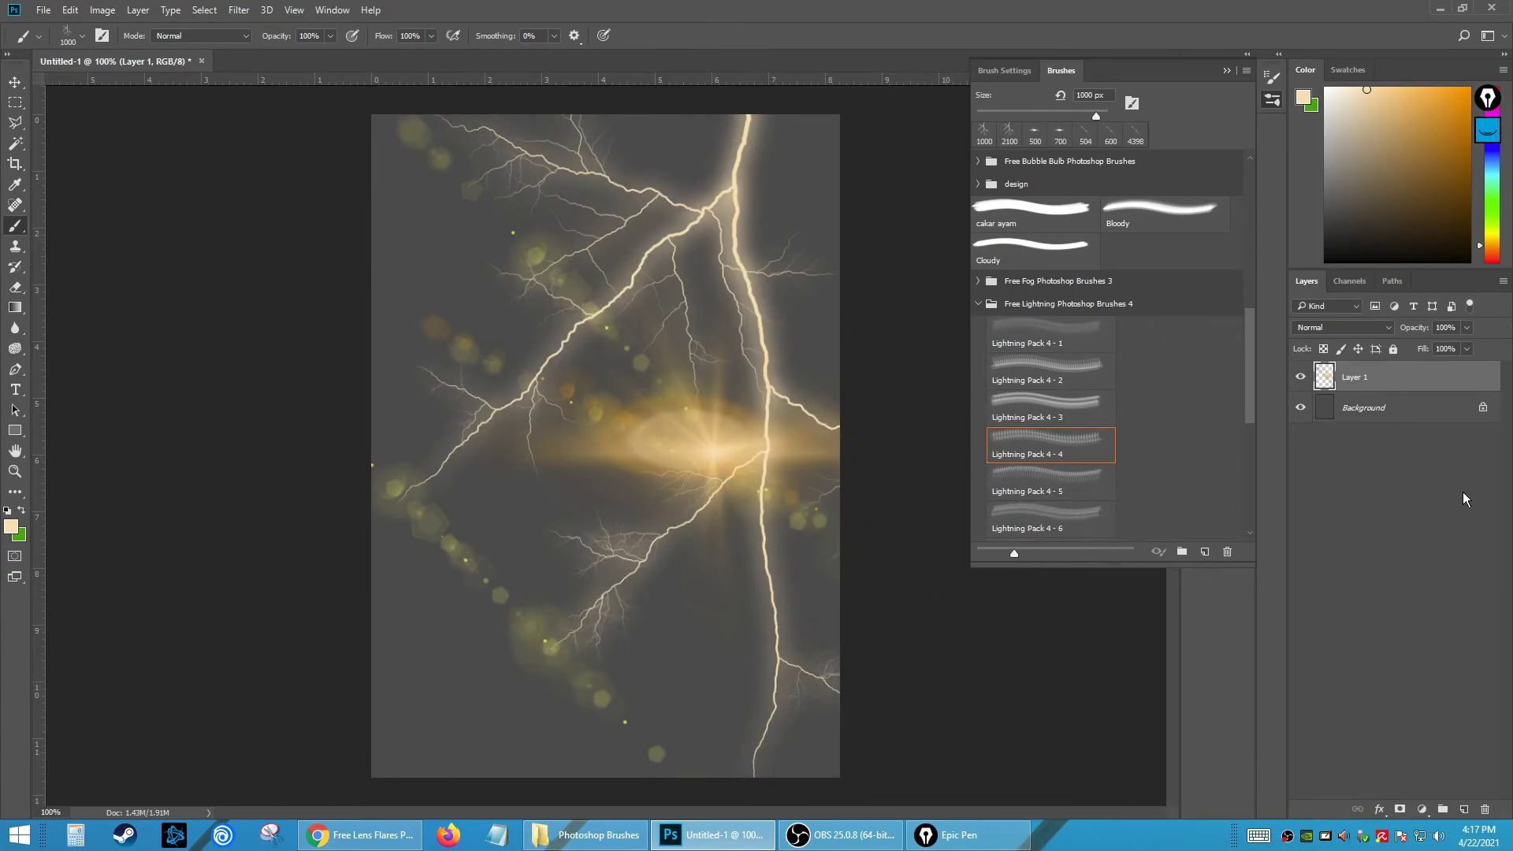
- Change the foreground color to light green, stamp a lightning bolt on the canvas's left side, and reduce the brush size to 400 px
drag(1495, 247, 1495, 203)
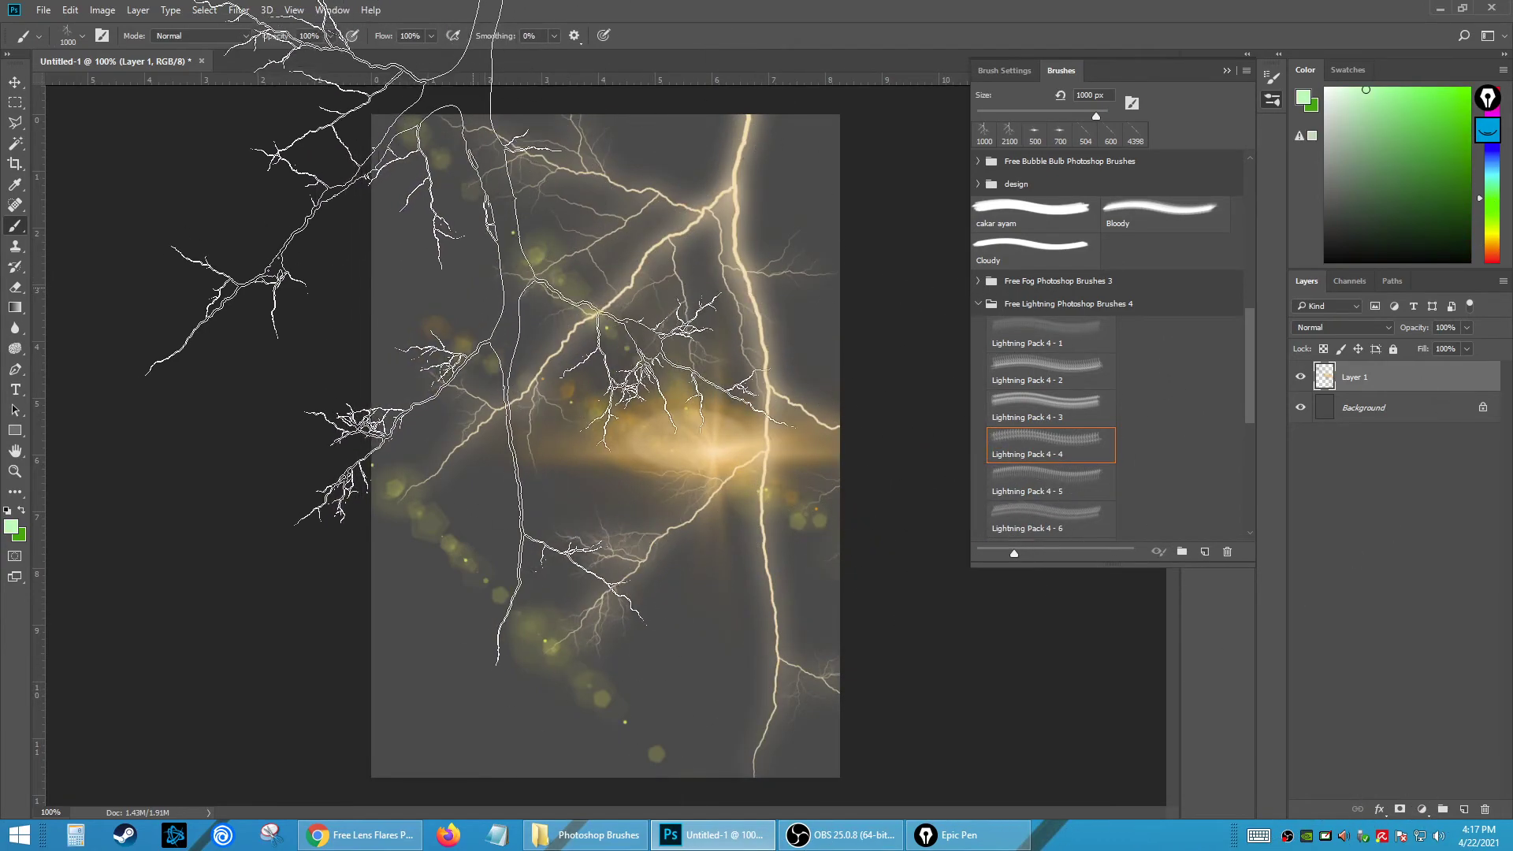
click(472, 347)
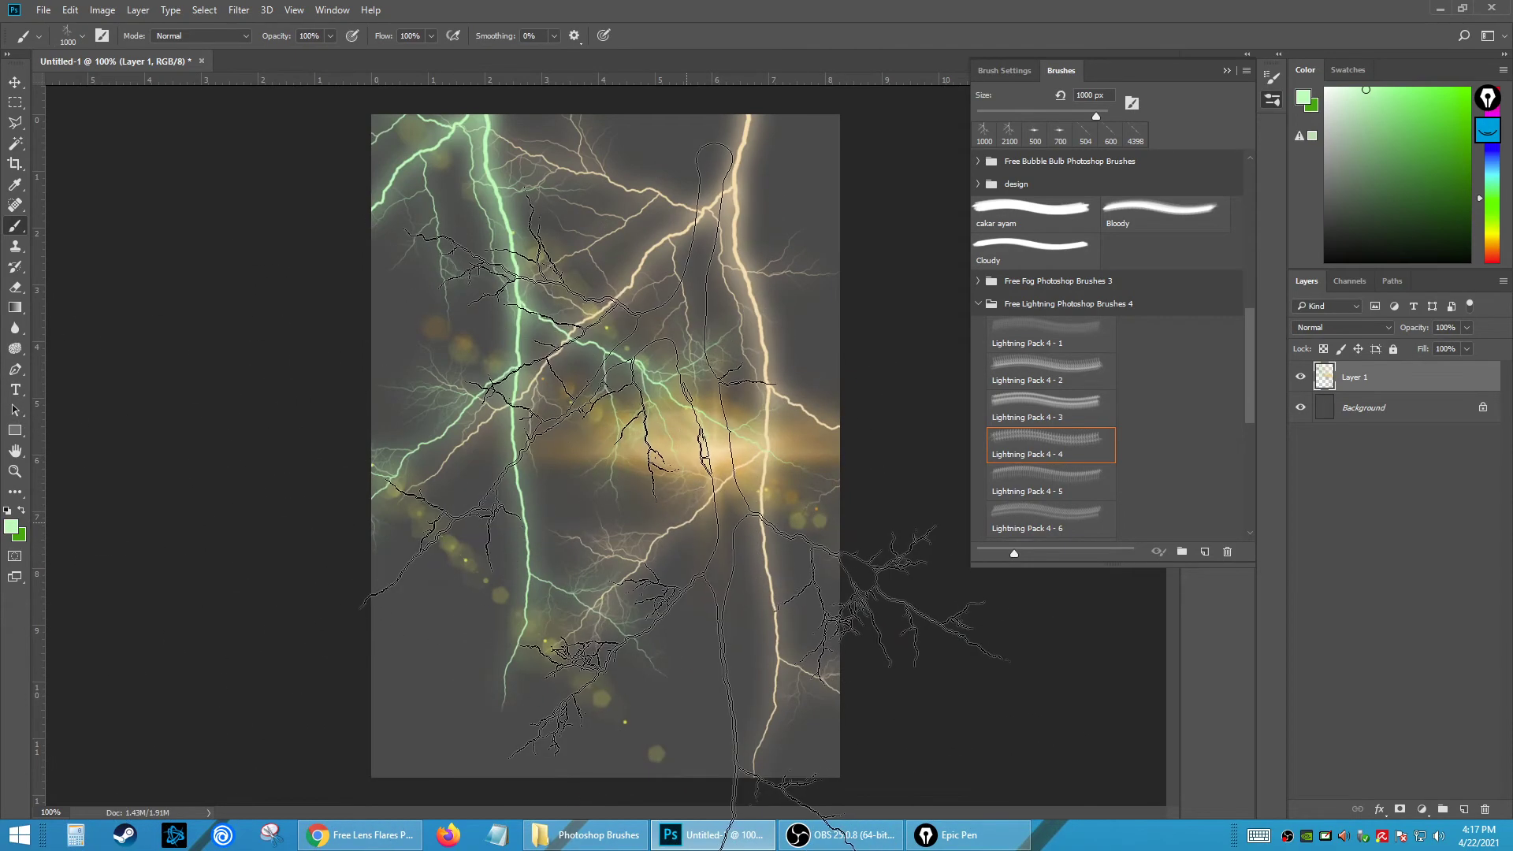
key(bracketleft)
key(bracketleft)
key(bracketleft)
key(bracketleft)
key(bracketleft)
key(bracketleft)
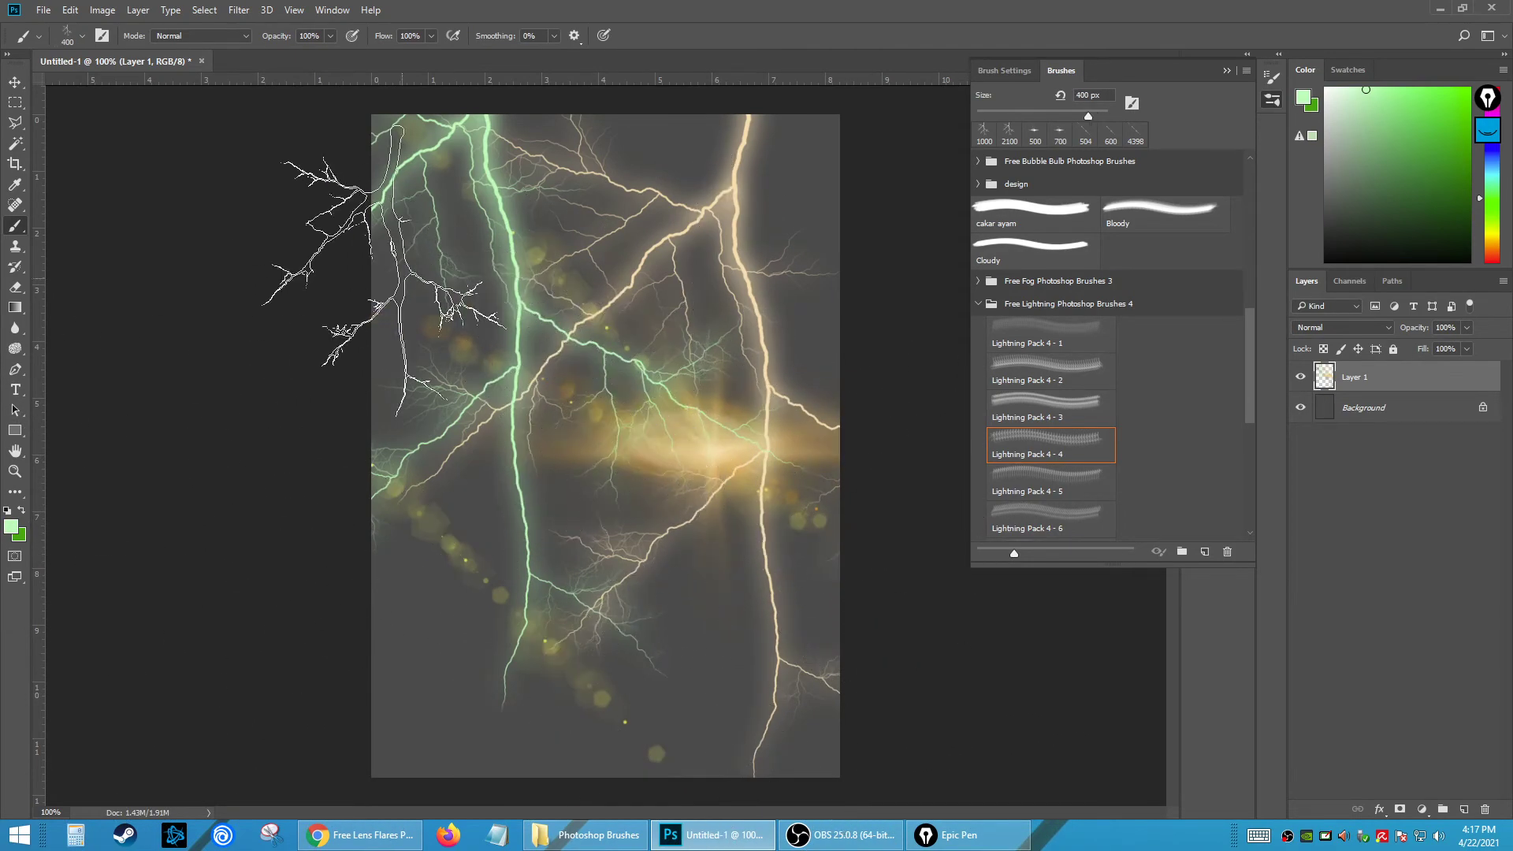
- Switch to the Move tool and collapse the Free Lightning Photoshop Brushes 4 group
click(15, 81)
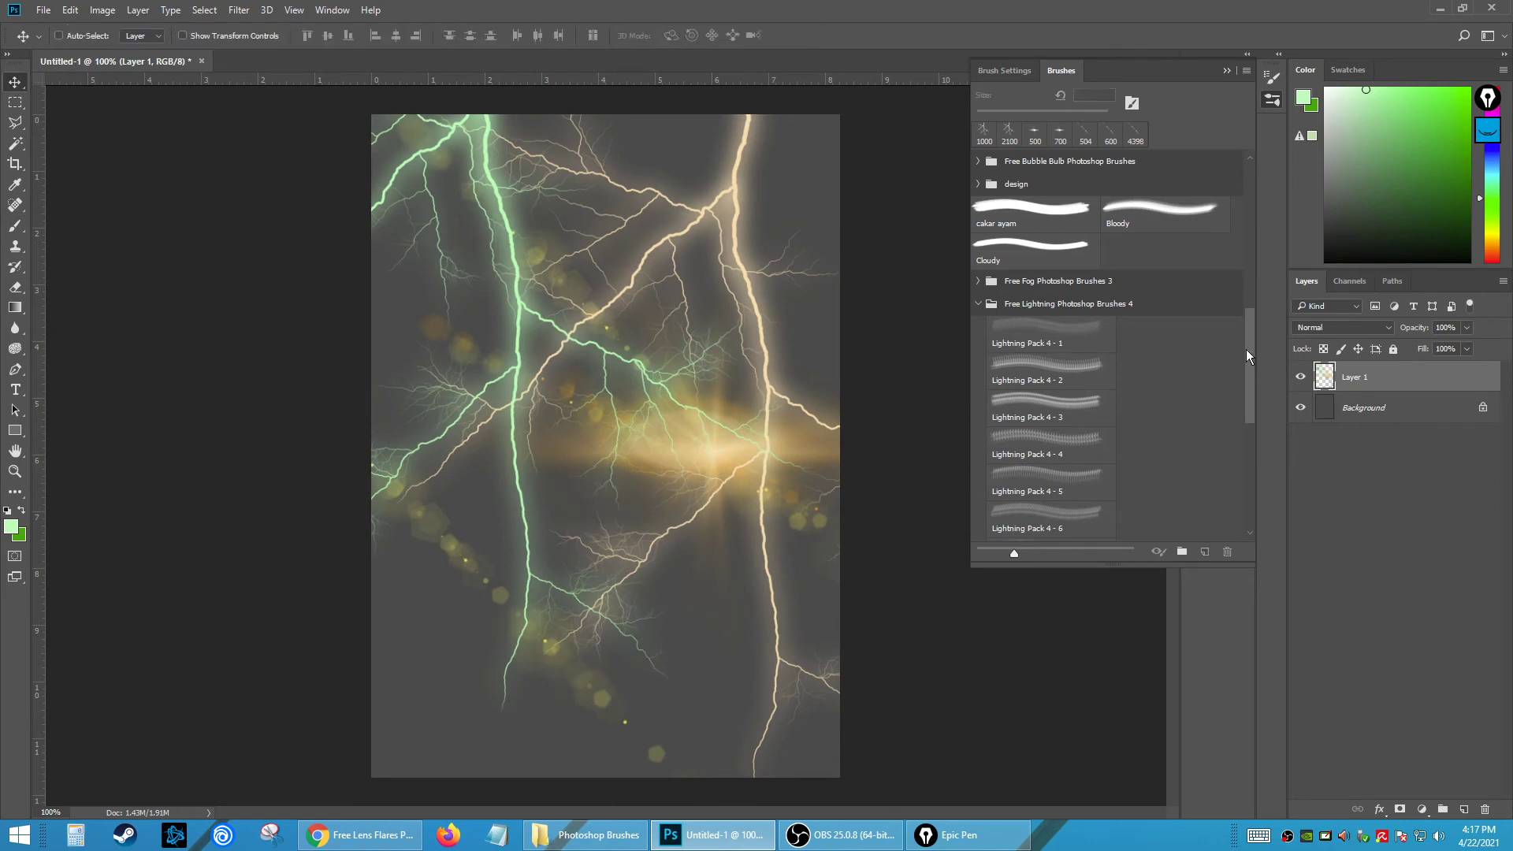
scroll(1246, 349, up, 3)
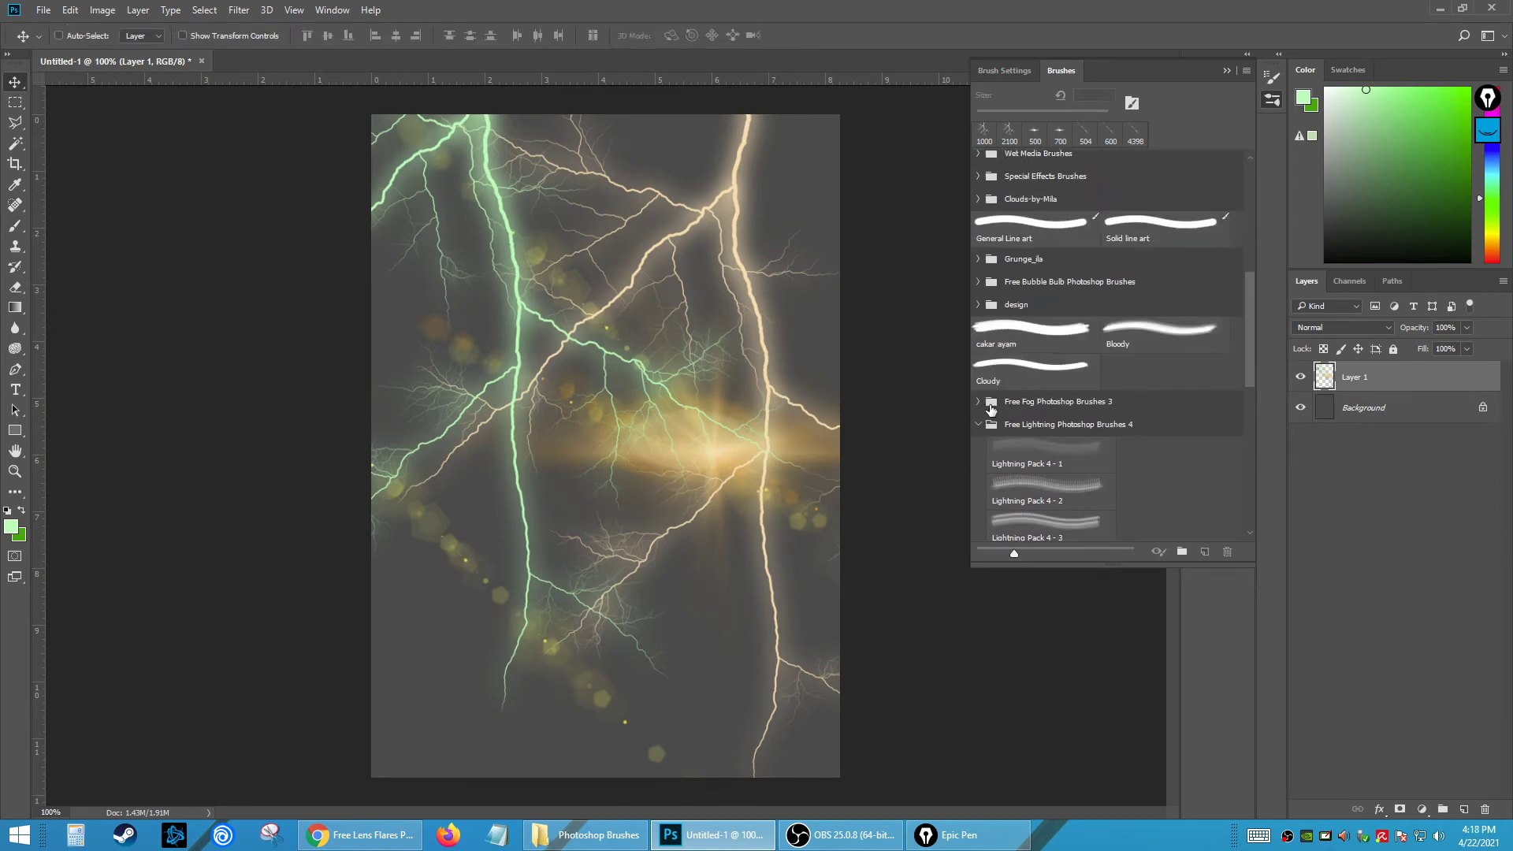
click(979, 426)
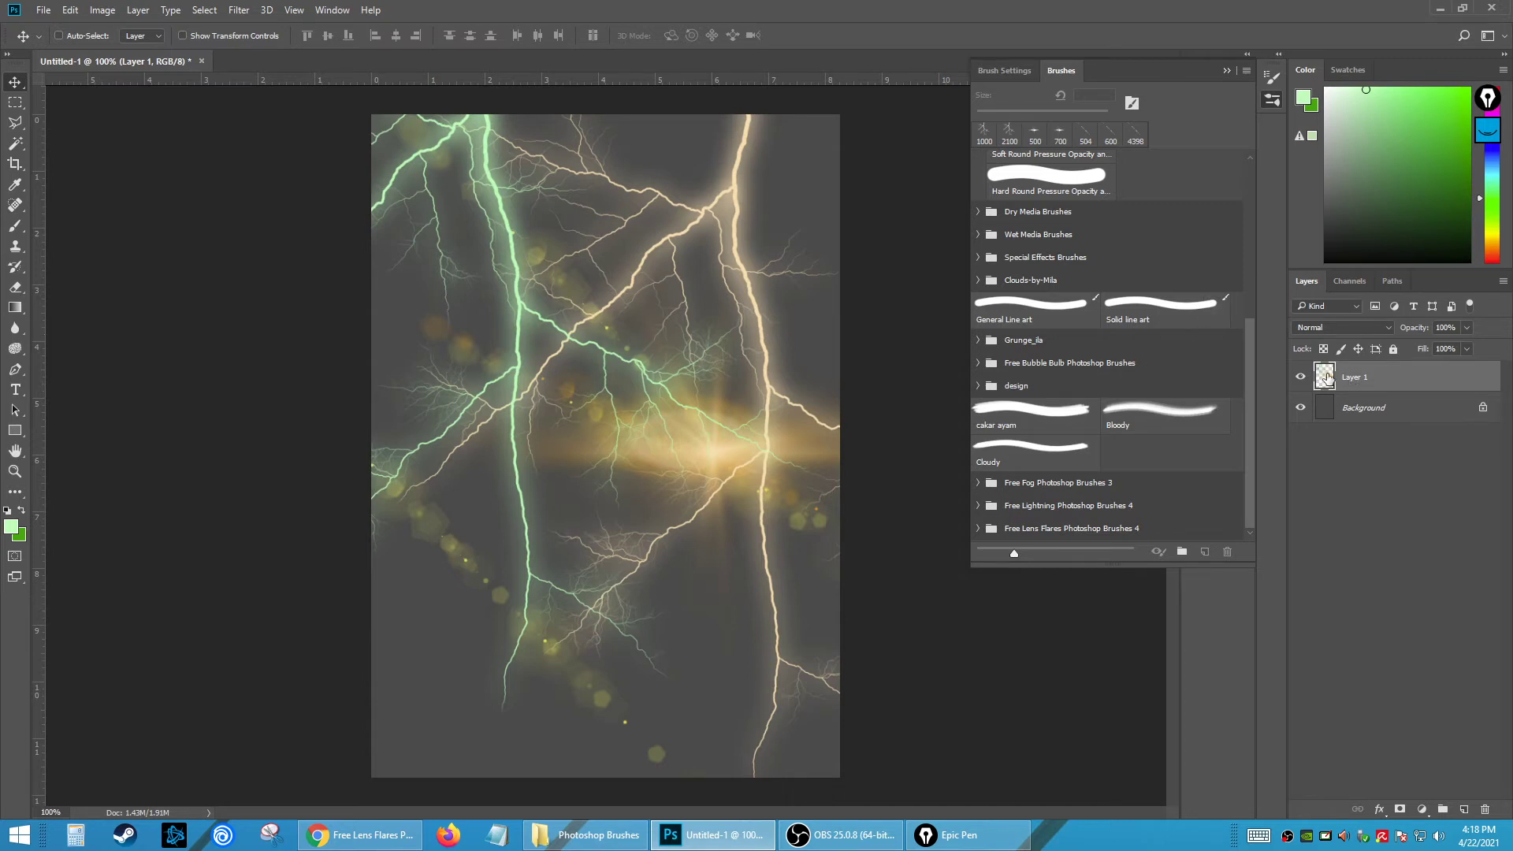
- Hide Layer 1 and add a new empty layer above it
click(1299, 378)
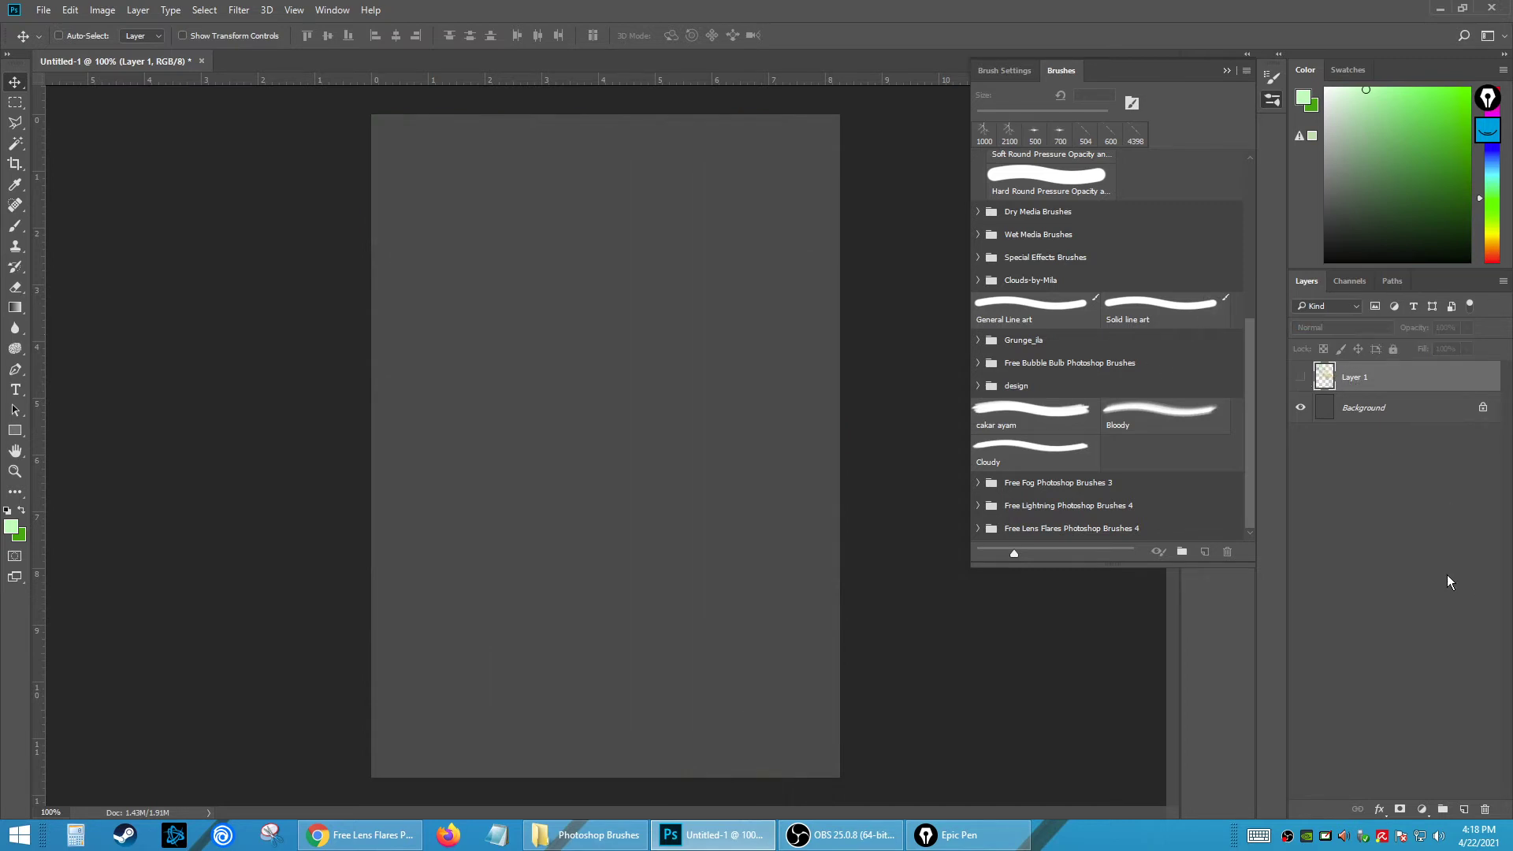
click(1463, 807)
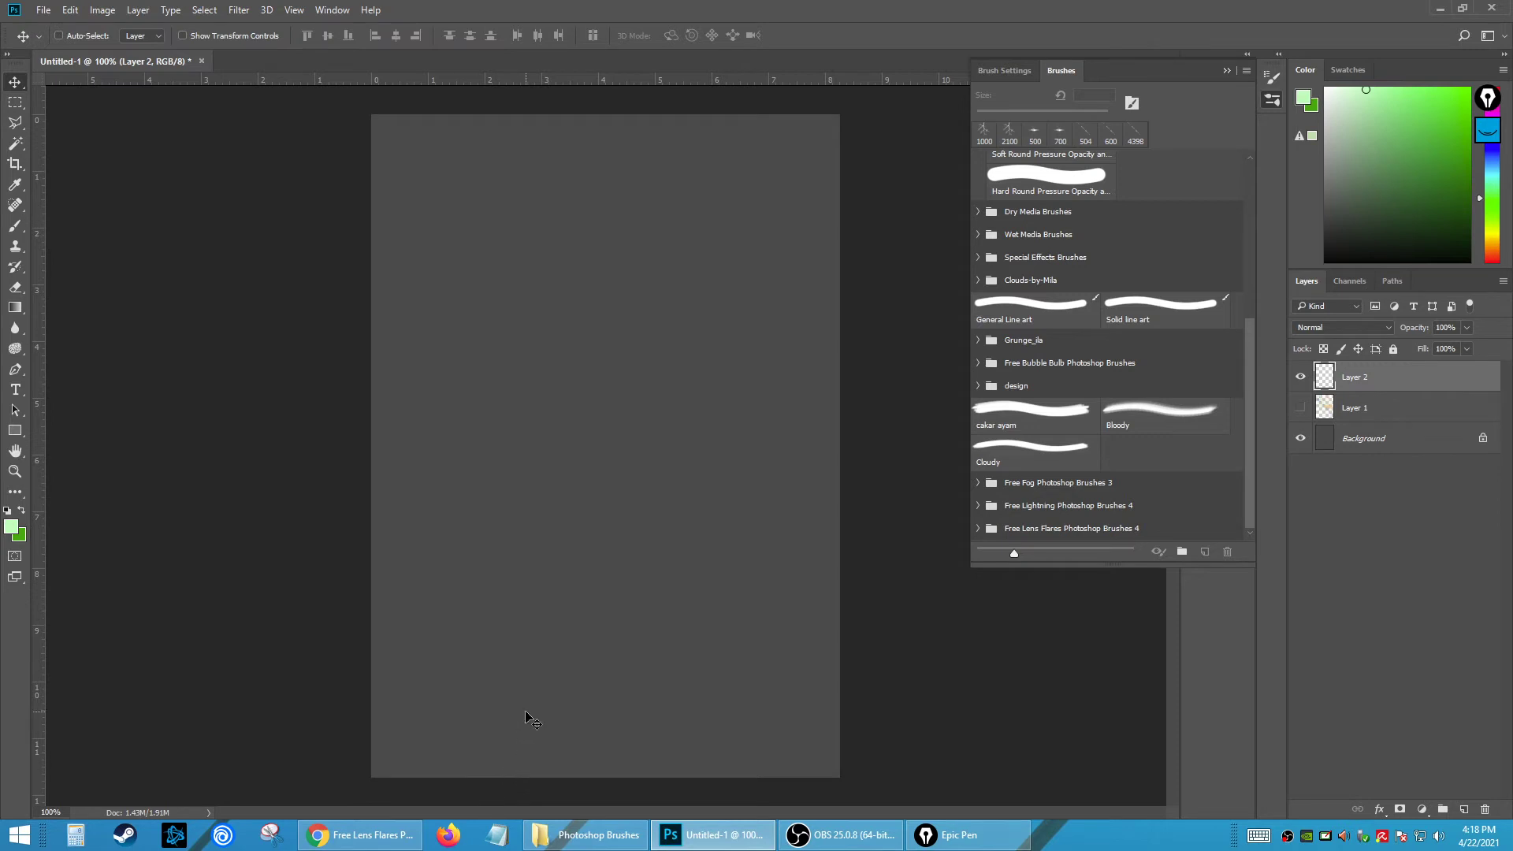
- Switch to Chrome, search Google for "blood splatter", change the query to the "blood spatter" spelling, and show the image results
click(363, 841)
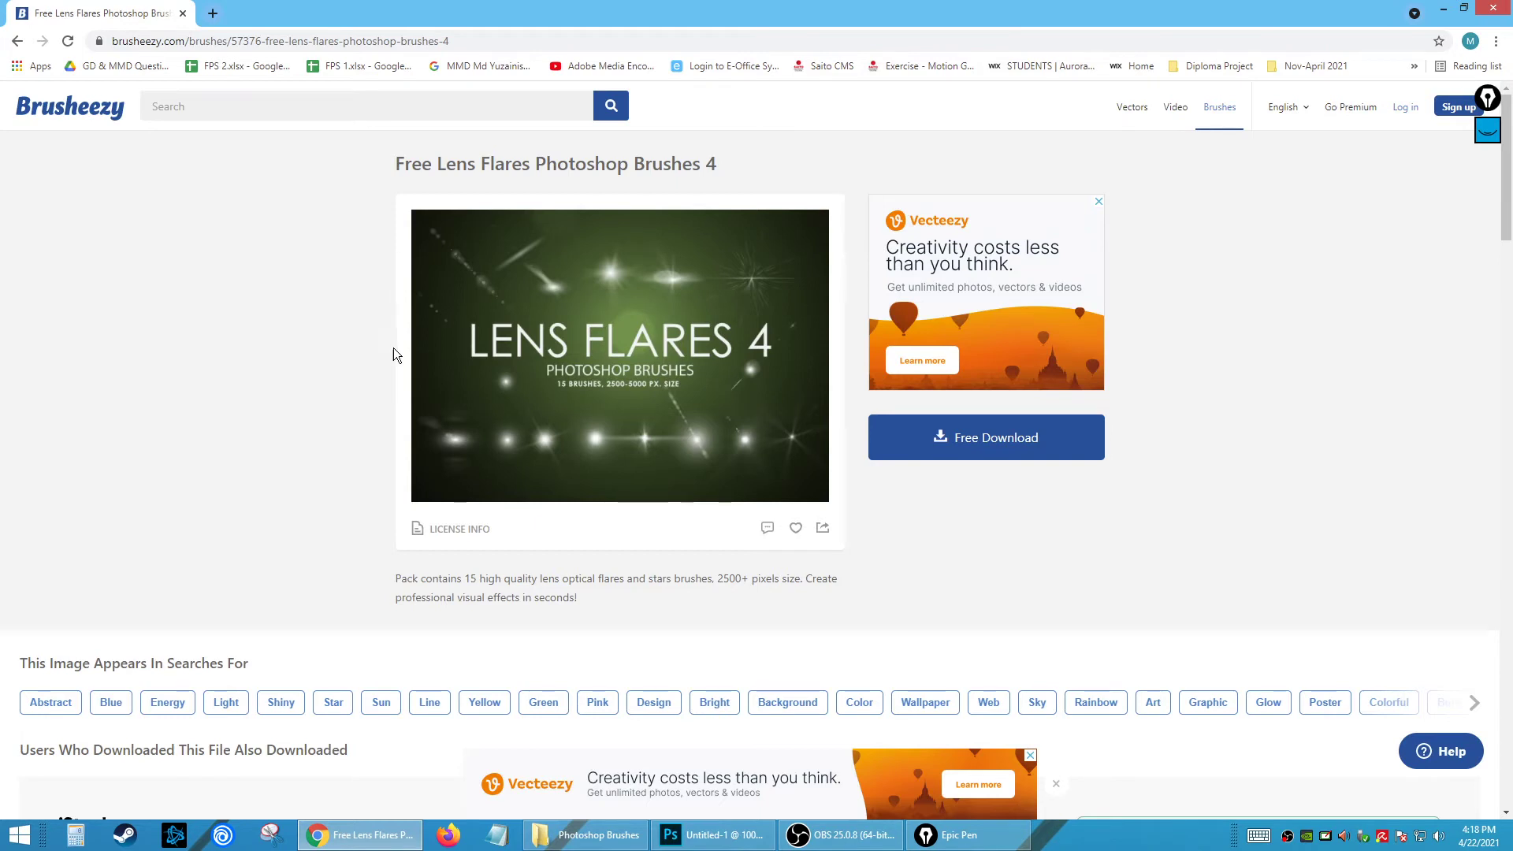
click(477, 40)
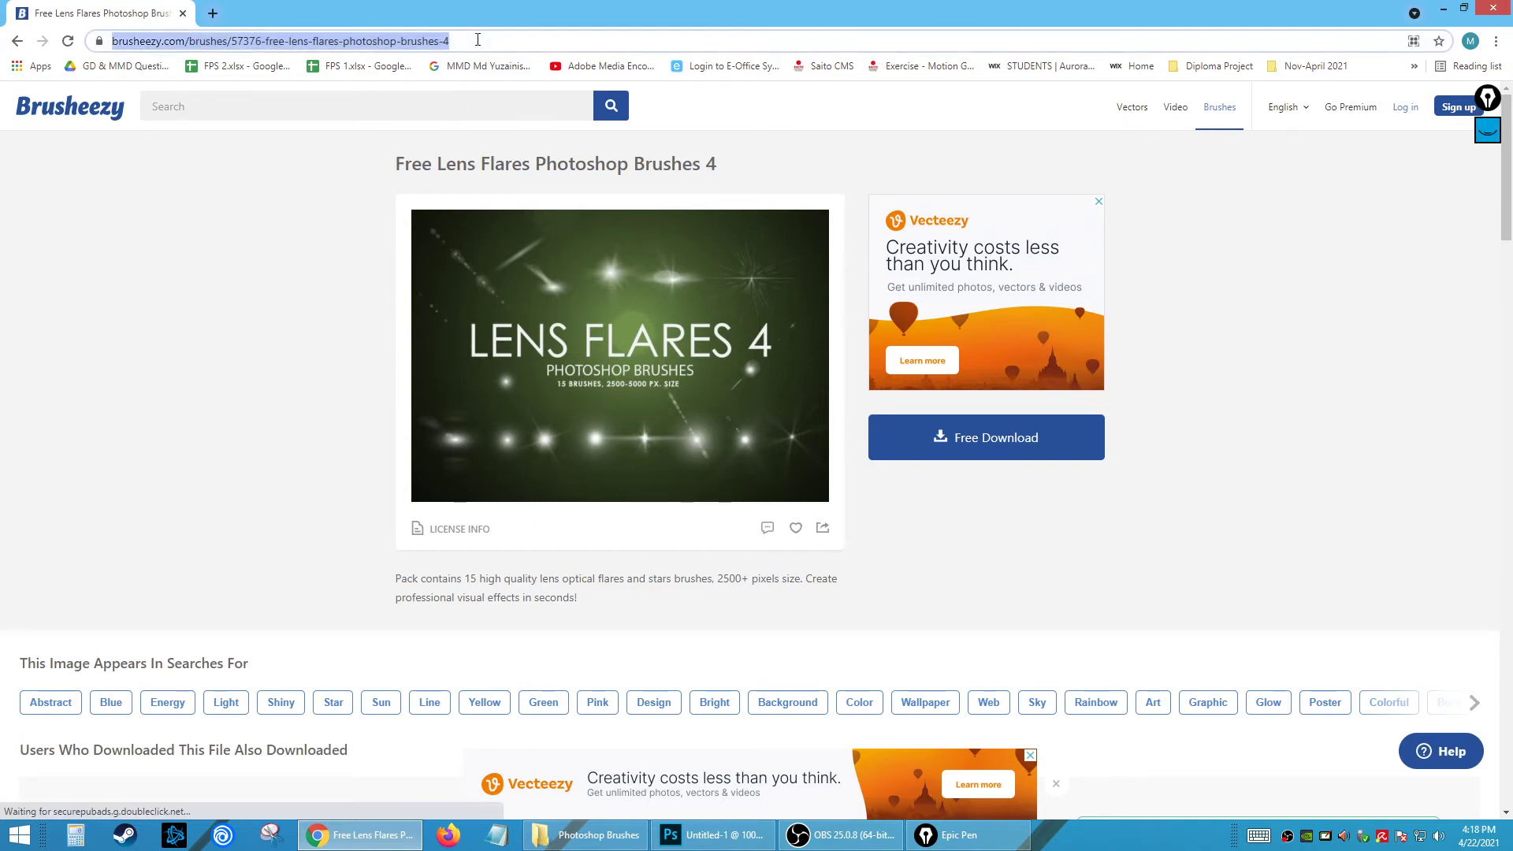
text(b)
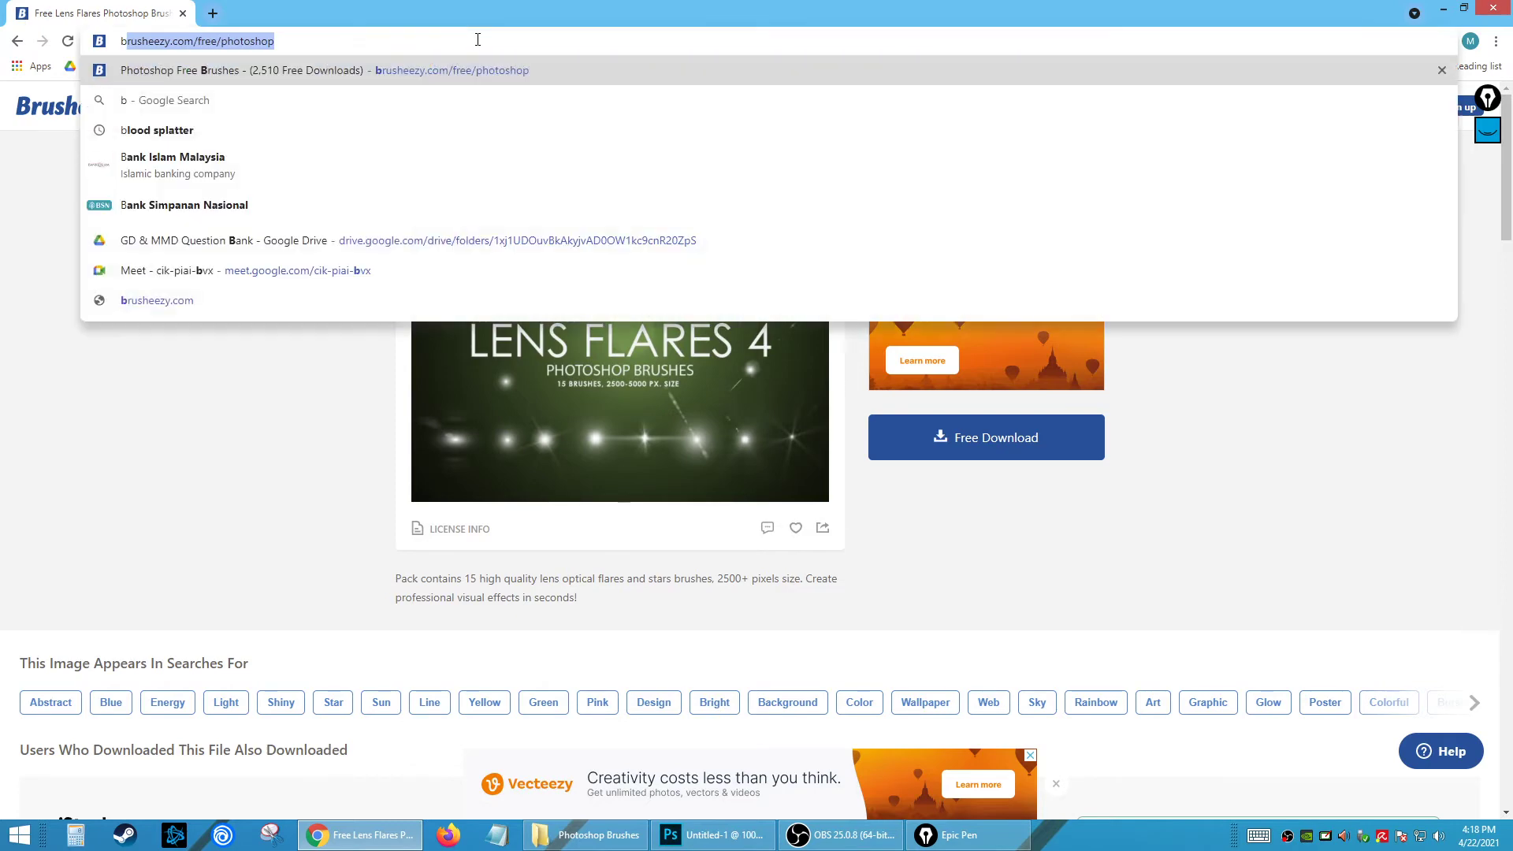
text(lood splatter)
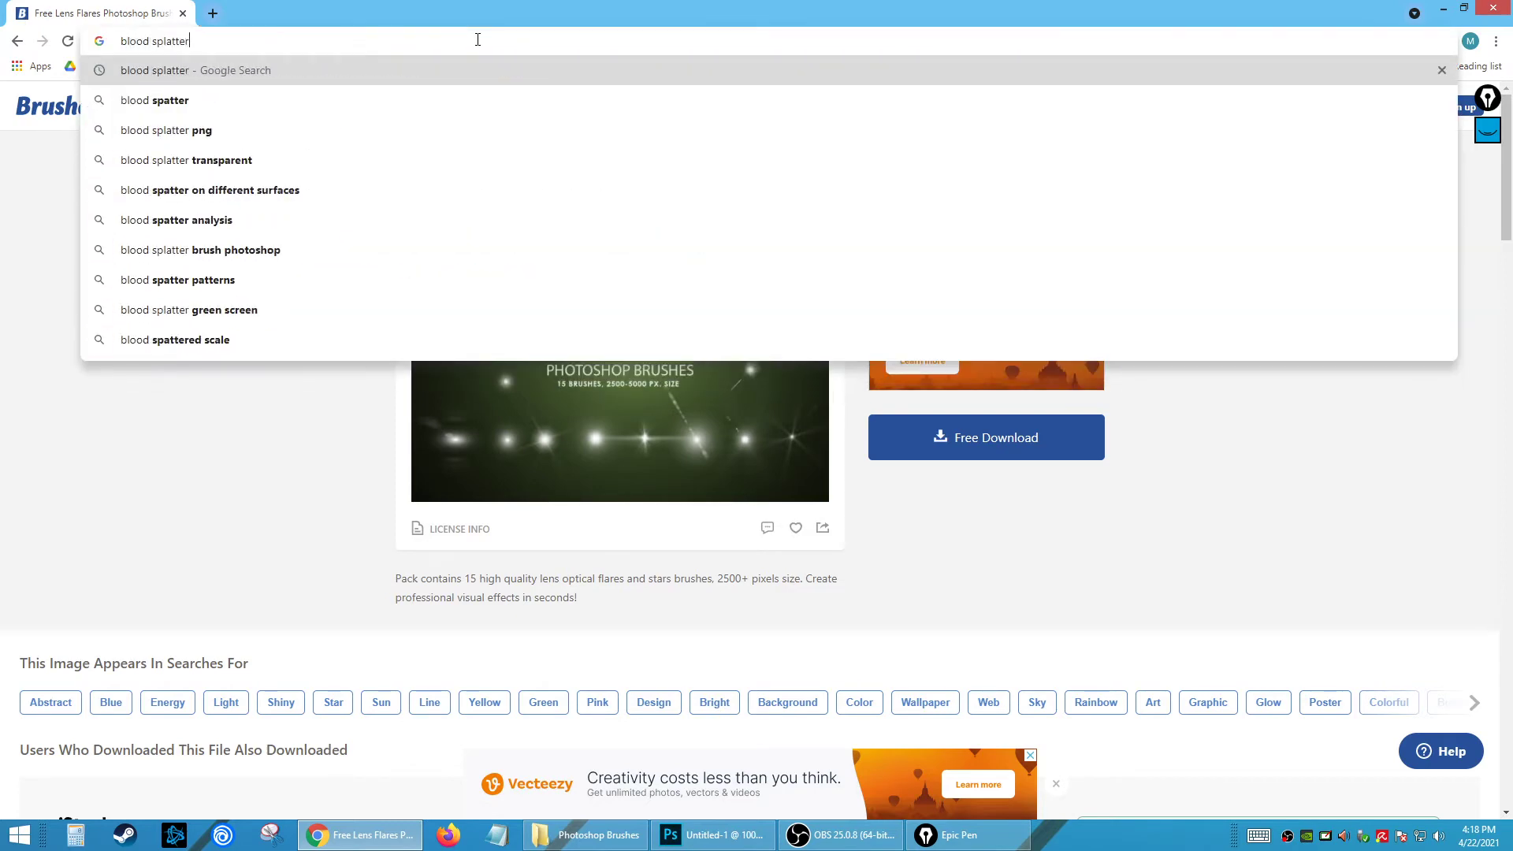
key(Return)
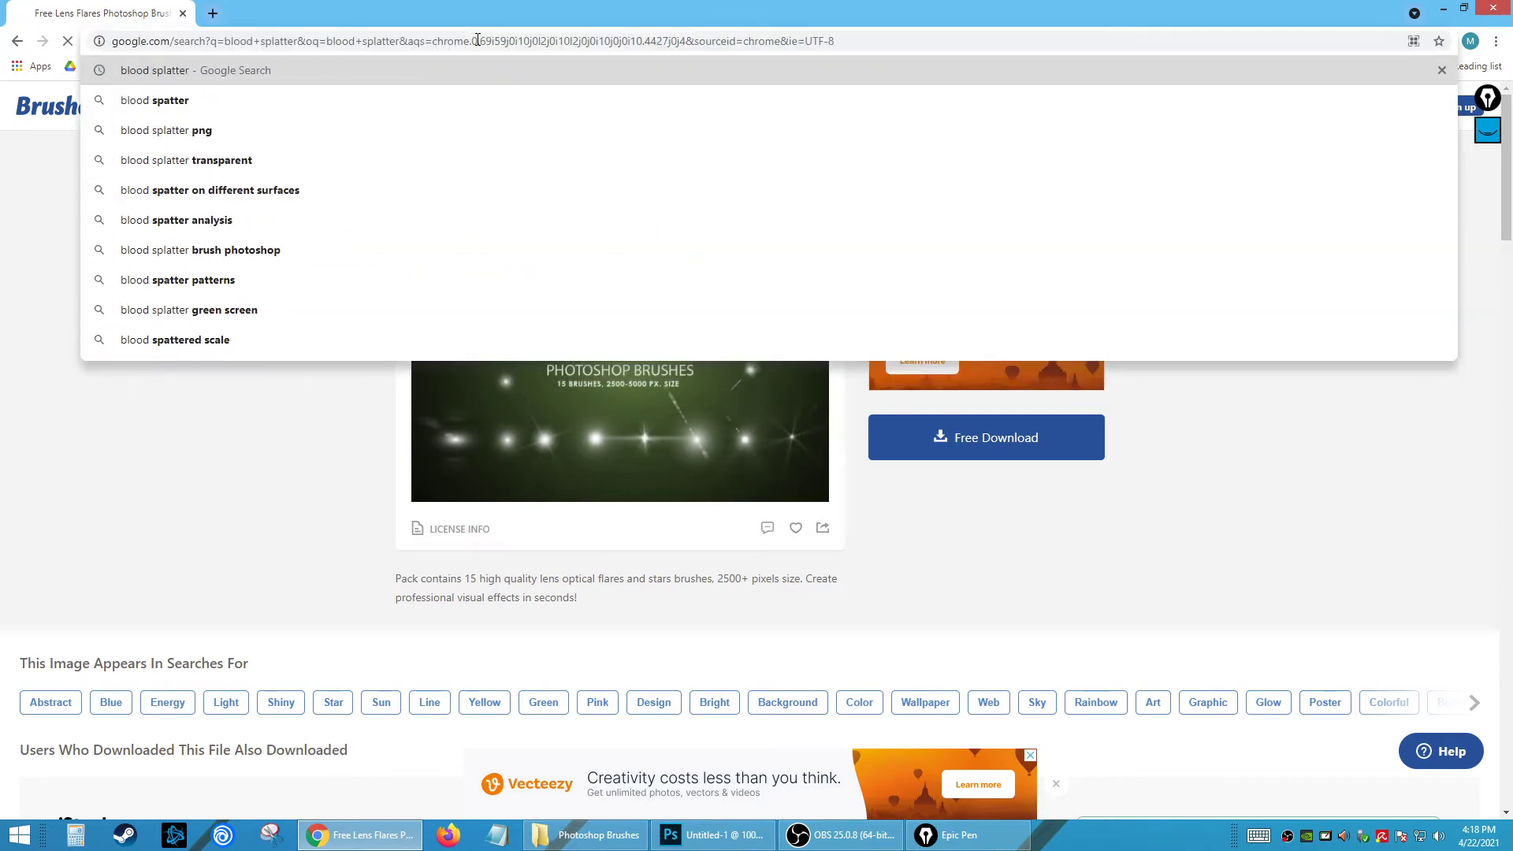
click(286, 233)
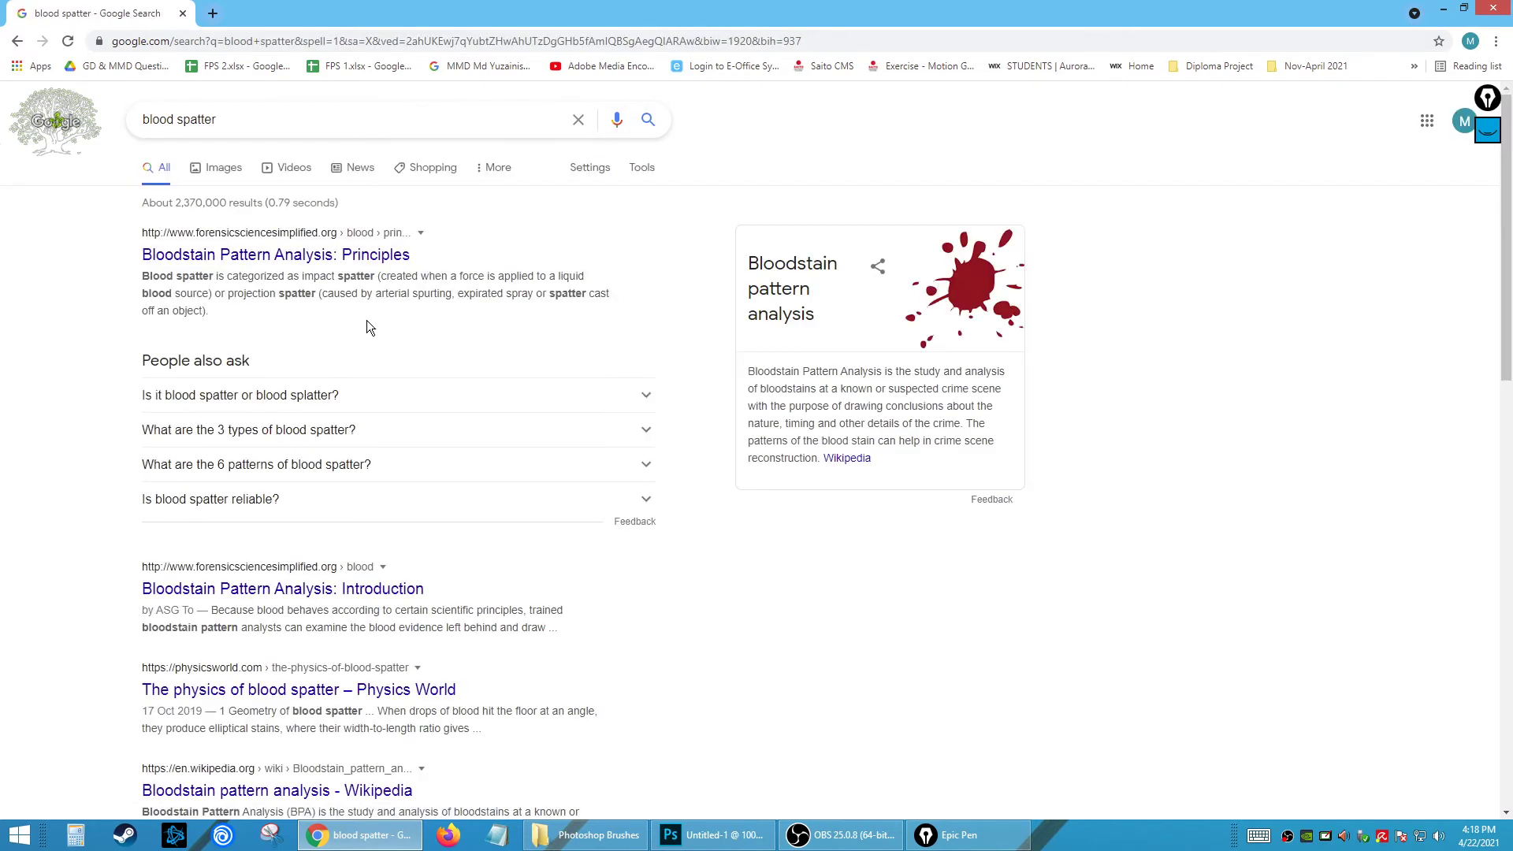
click(223, 167)
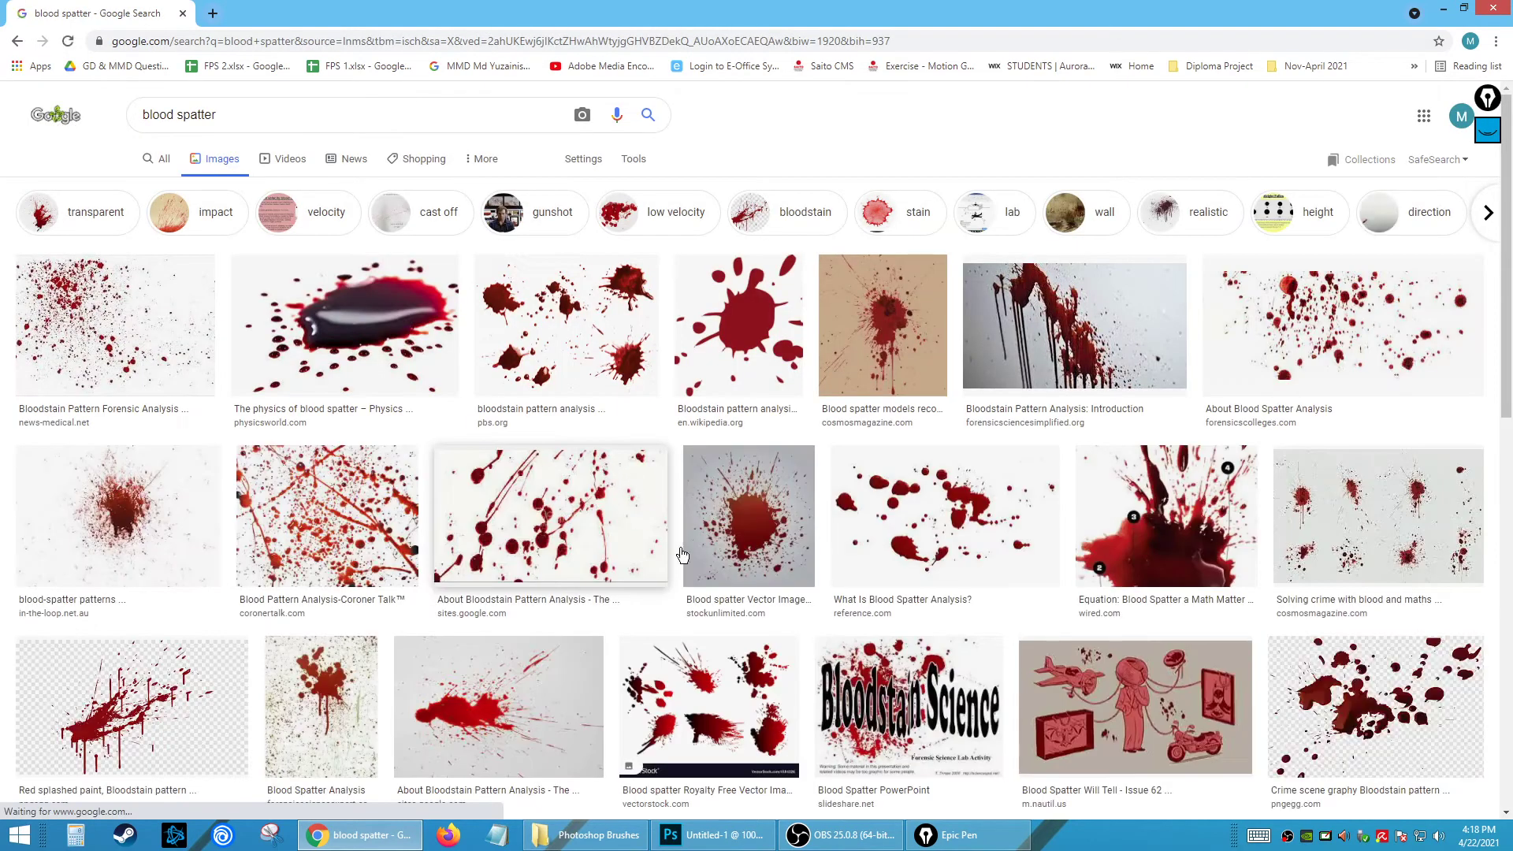
- Browse the blood spatter image results and preview the kindpng image with the arched, dripping dark red spatter
scroll(789, 641, down, 2)
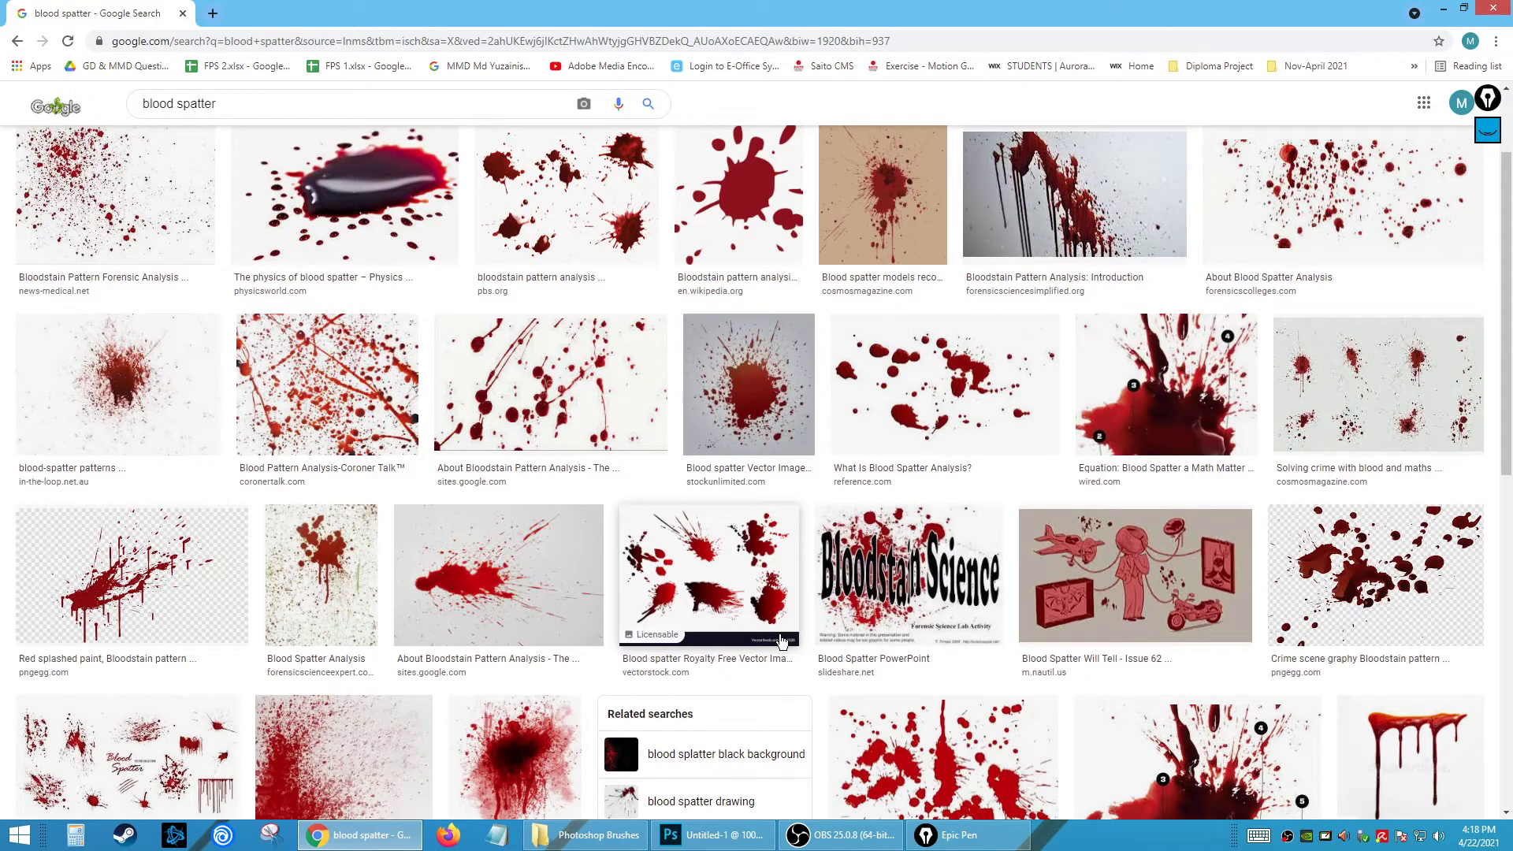
scroll(780, 643, down, 3)
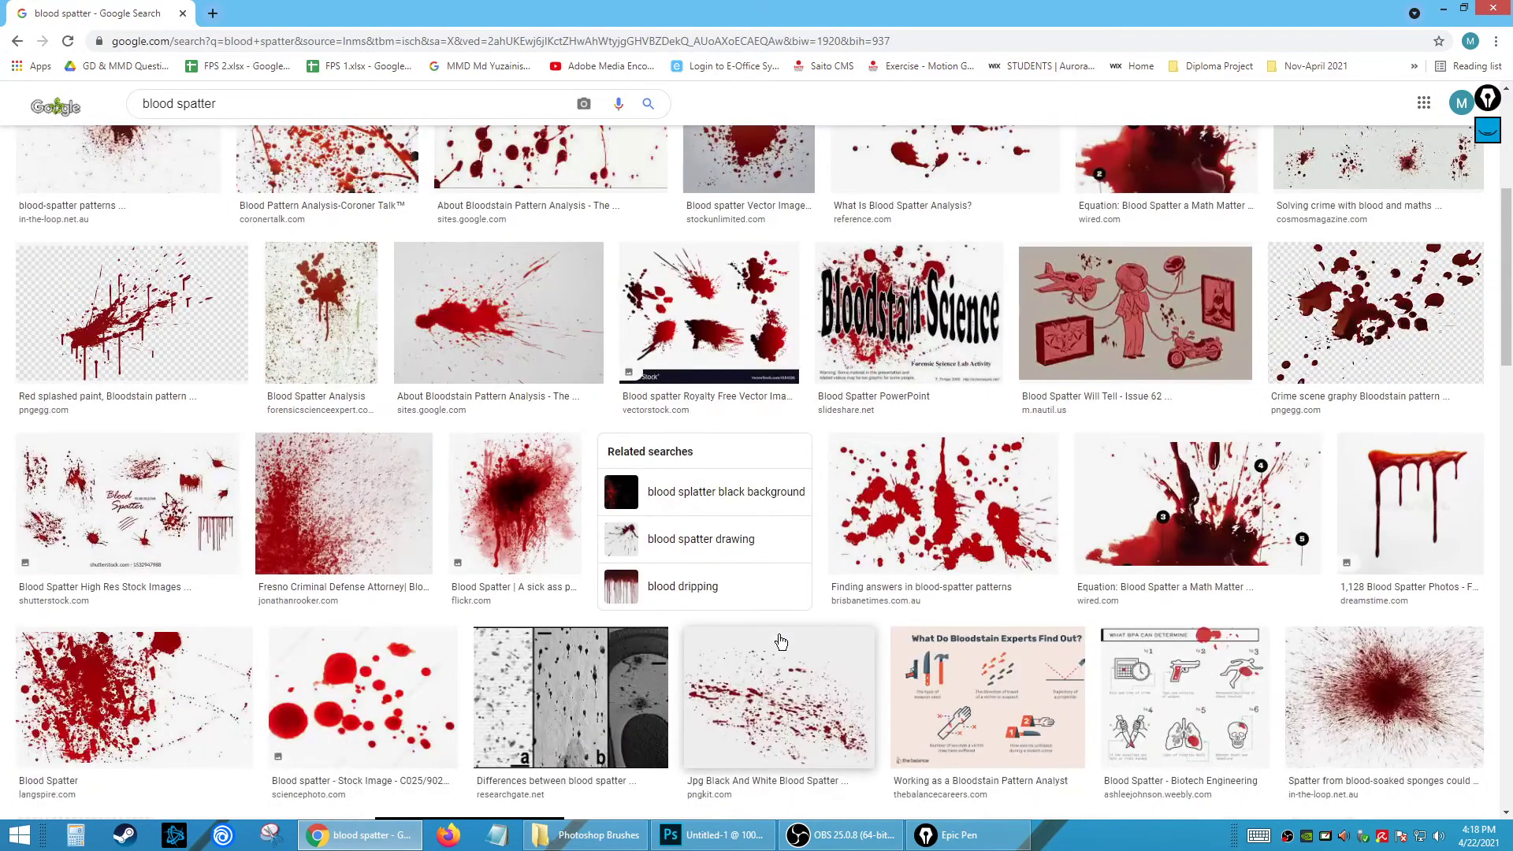
scroll(780, 642, down, 5)
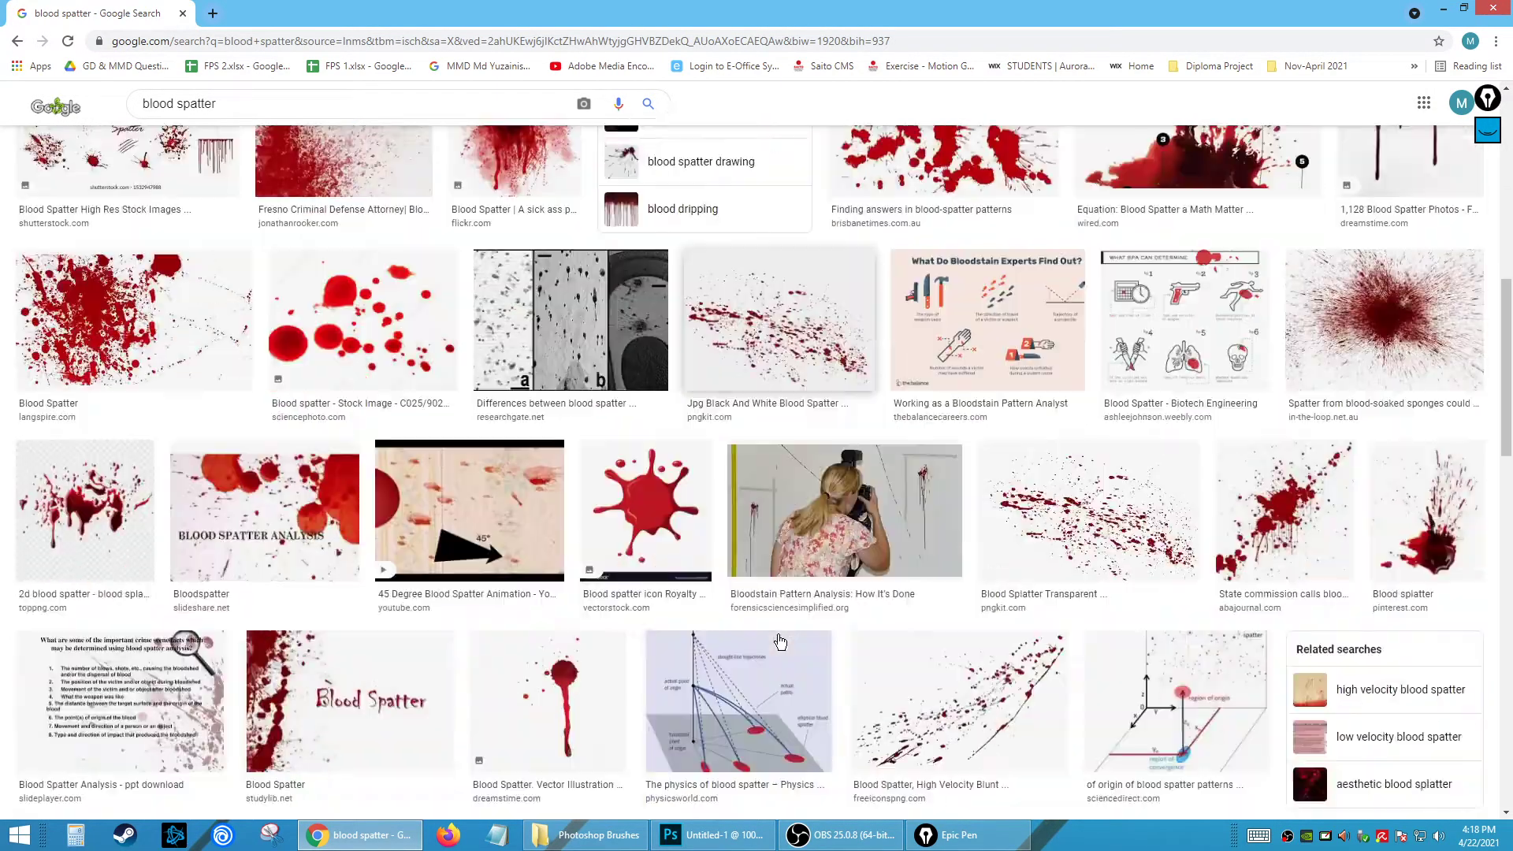
scroll(780, 642, down, 2)
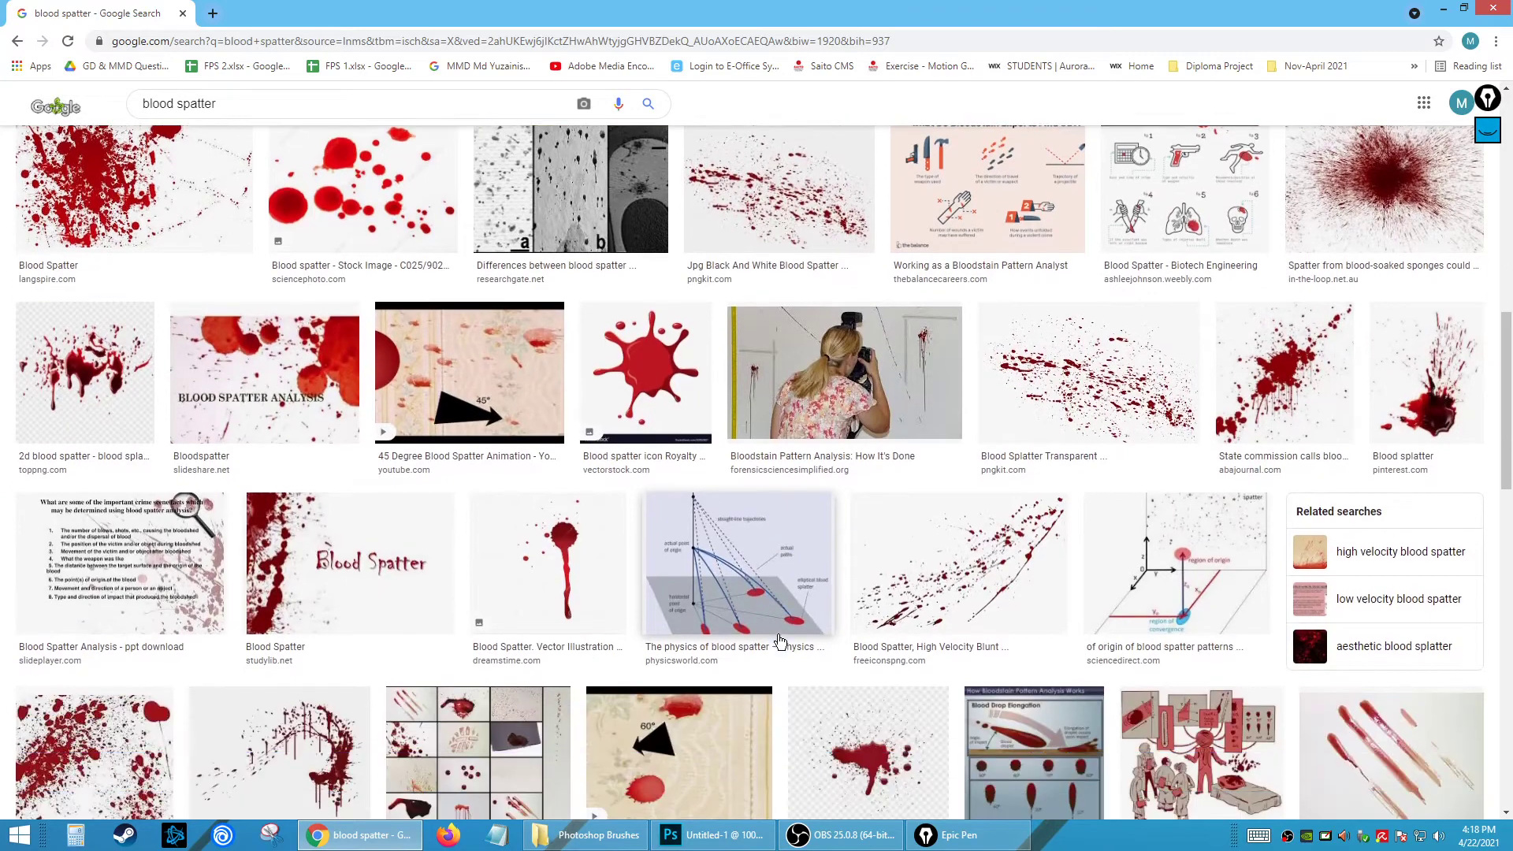
scroll(780, 642, down, 3)
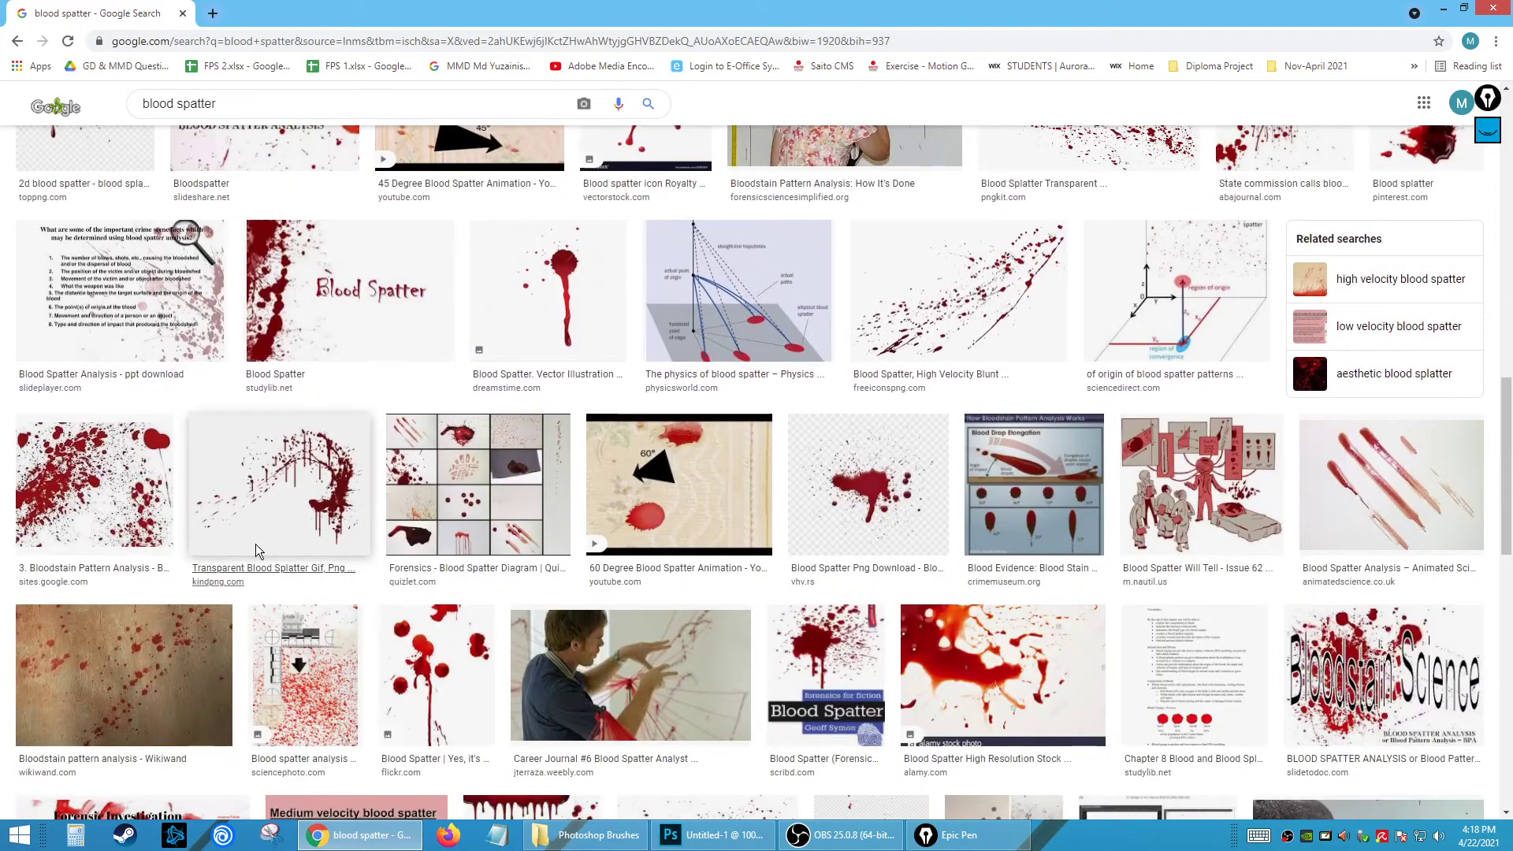
click(280, 520)
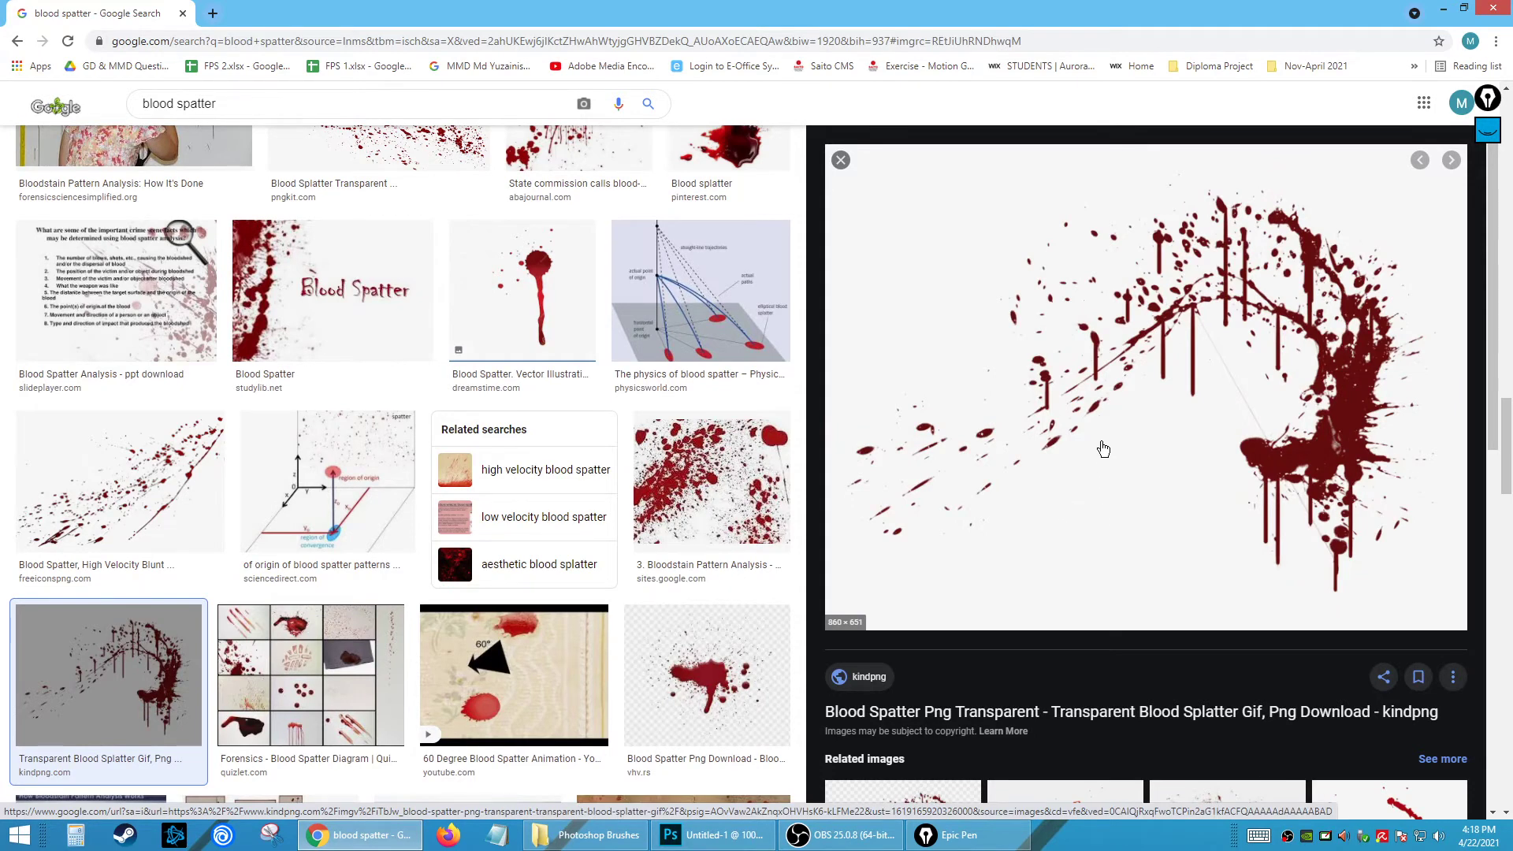
- Save the previewed image as a PNG named Blood Spatter 2 in the Tutorial files folder
right_click(1081, 409)
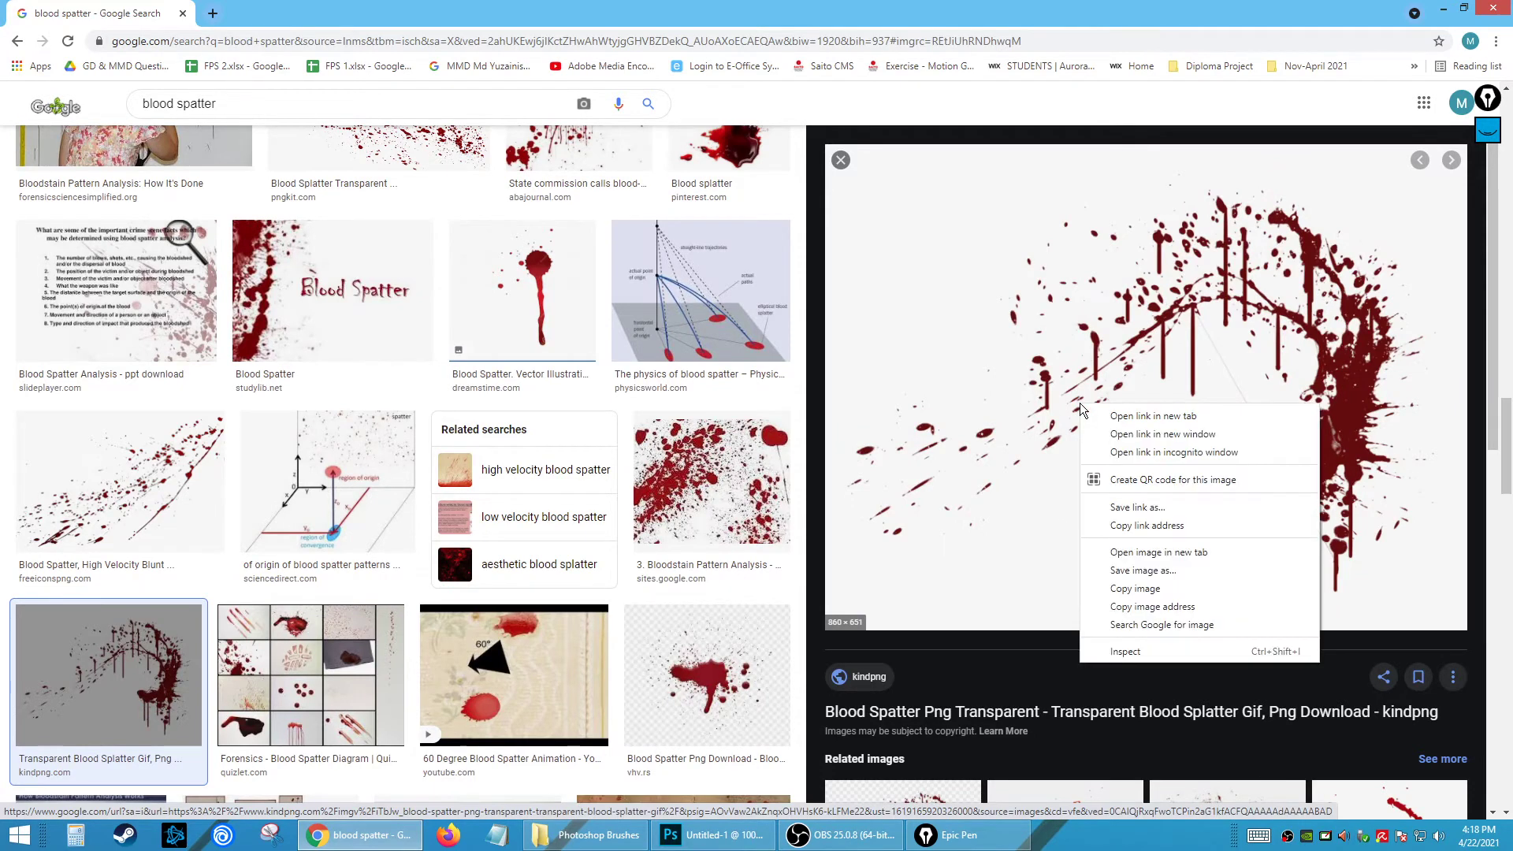
click(1141, 570)
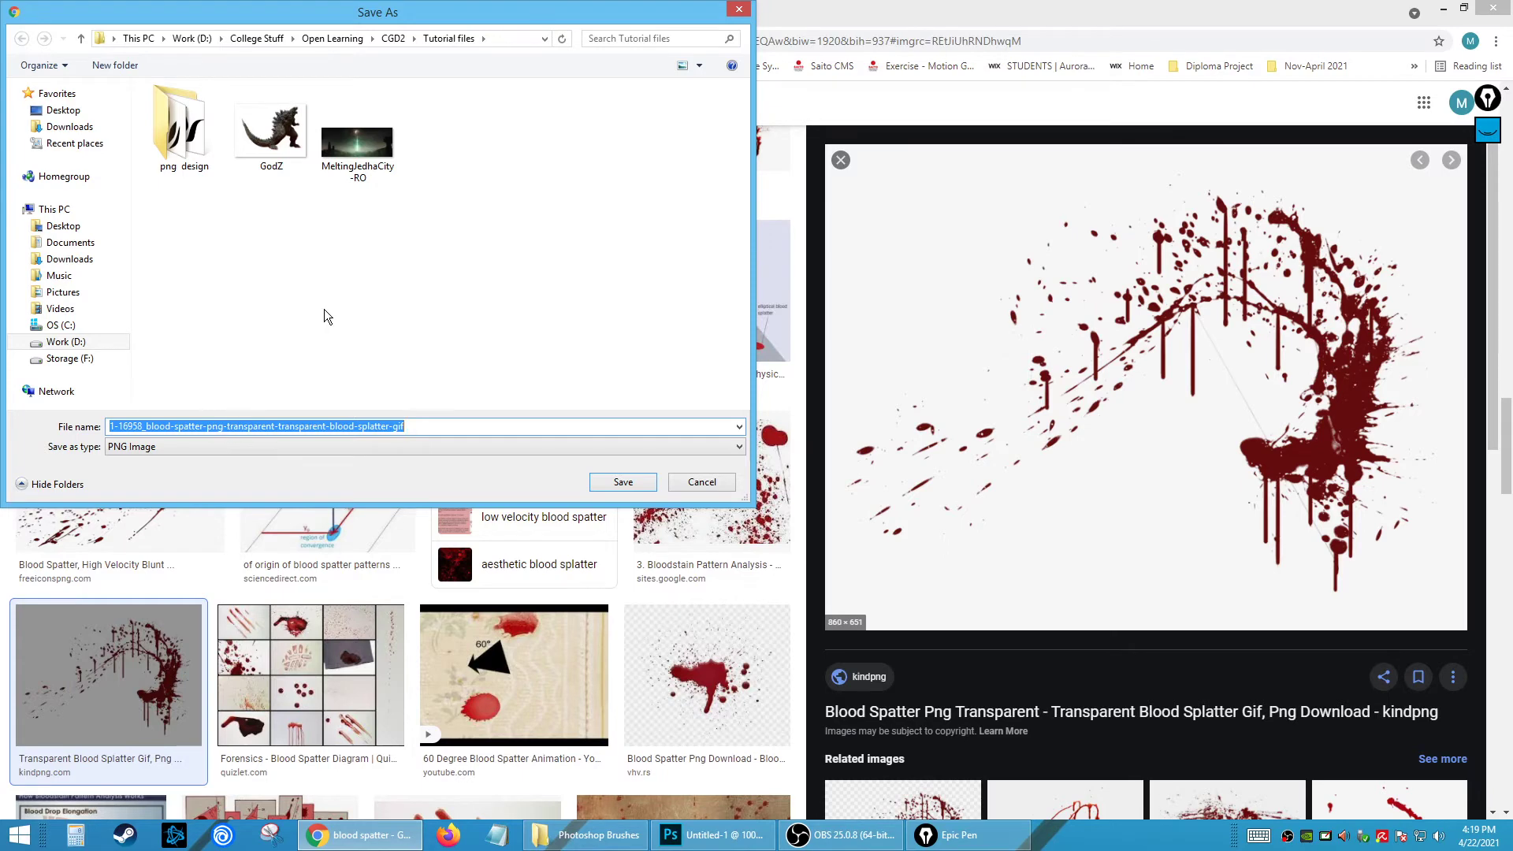
text(Blood Spatter 2)
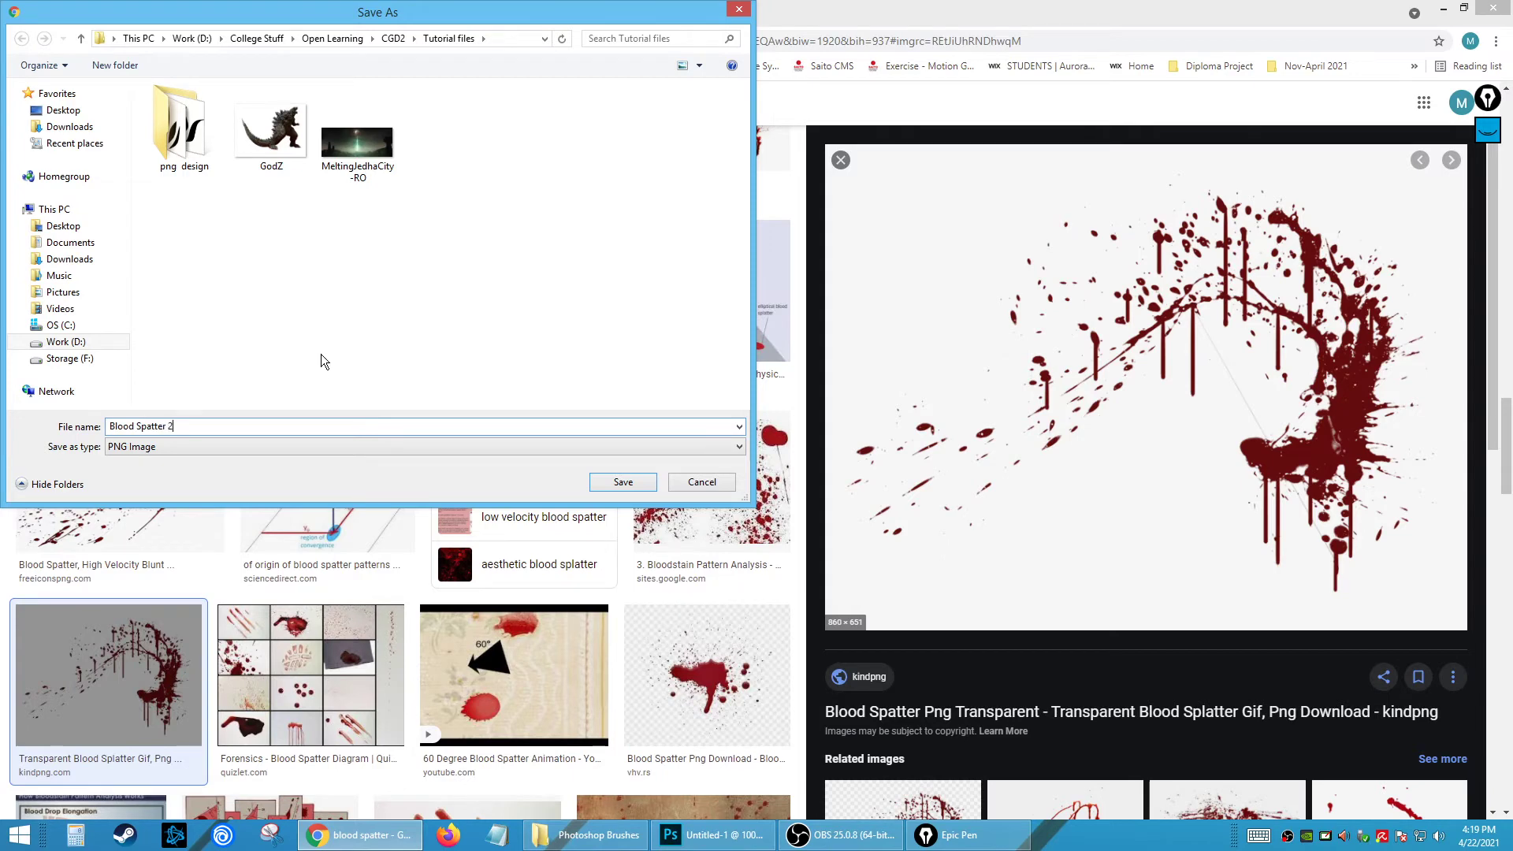
click(619, 483)
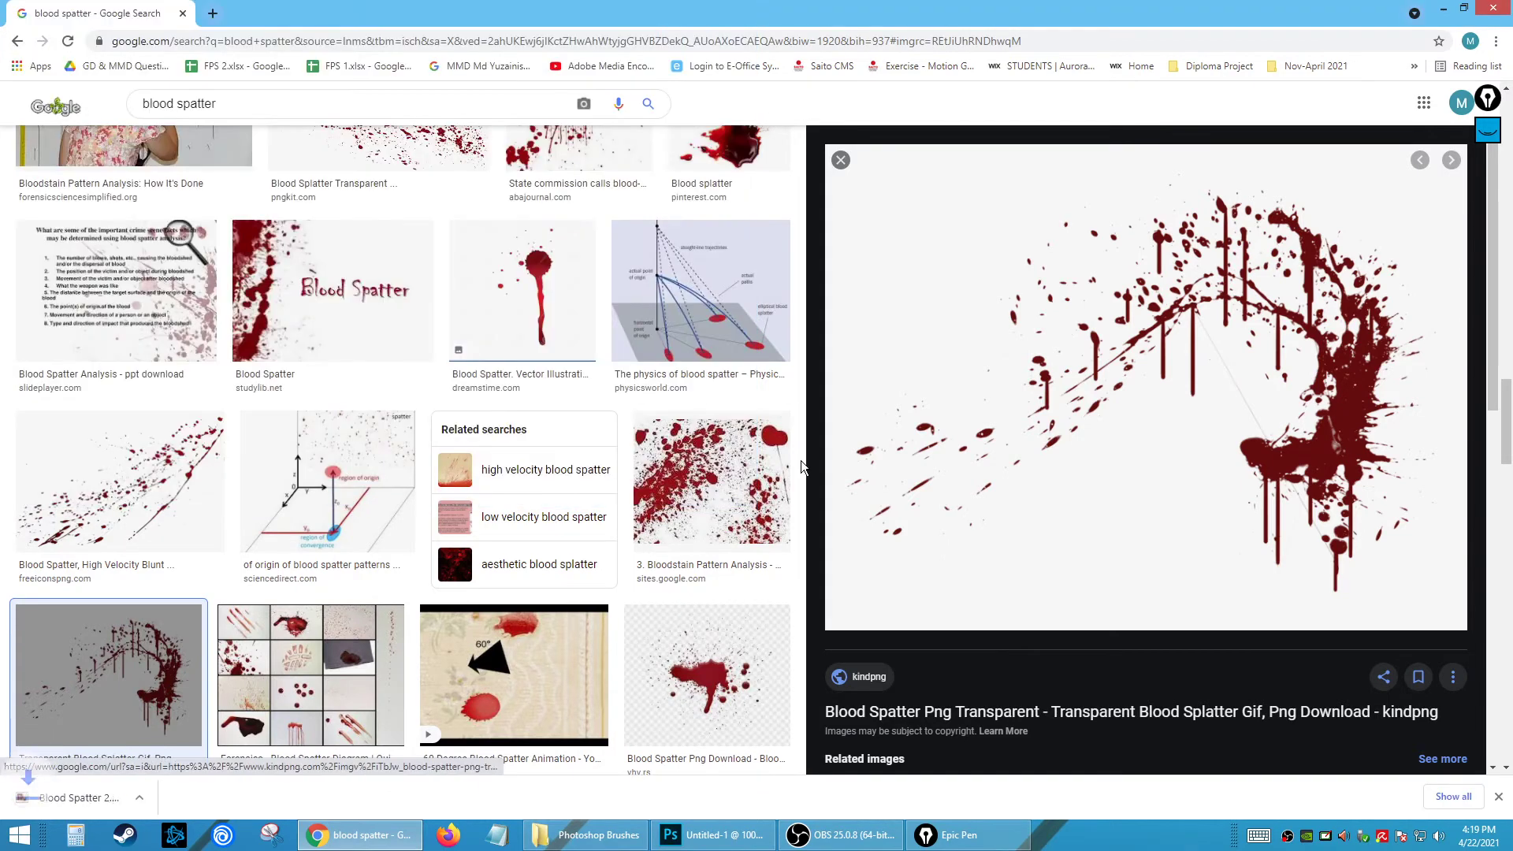
- Switch to Photoshop, start opening a file, and browse to the Work (D:) drive
click(713, 835)
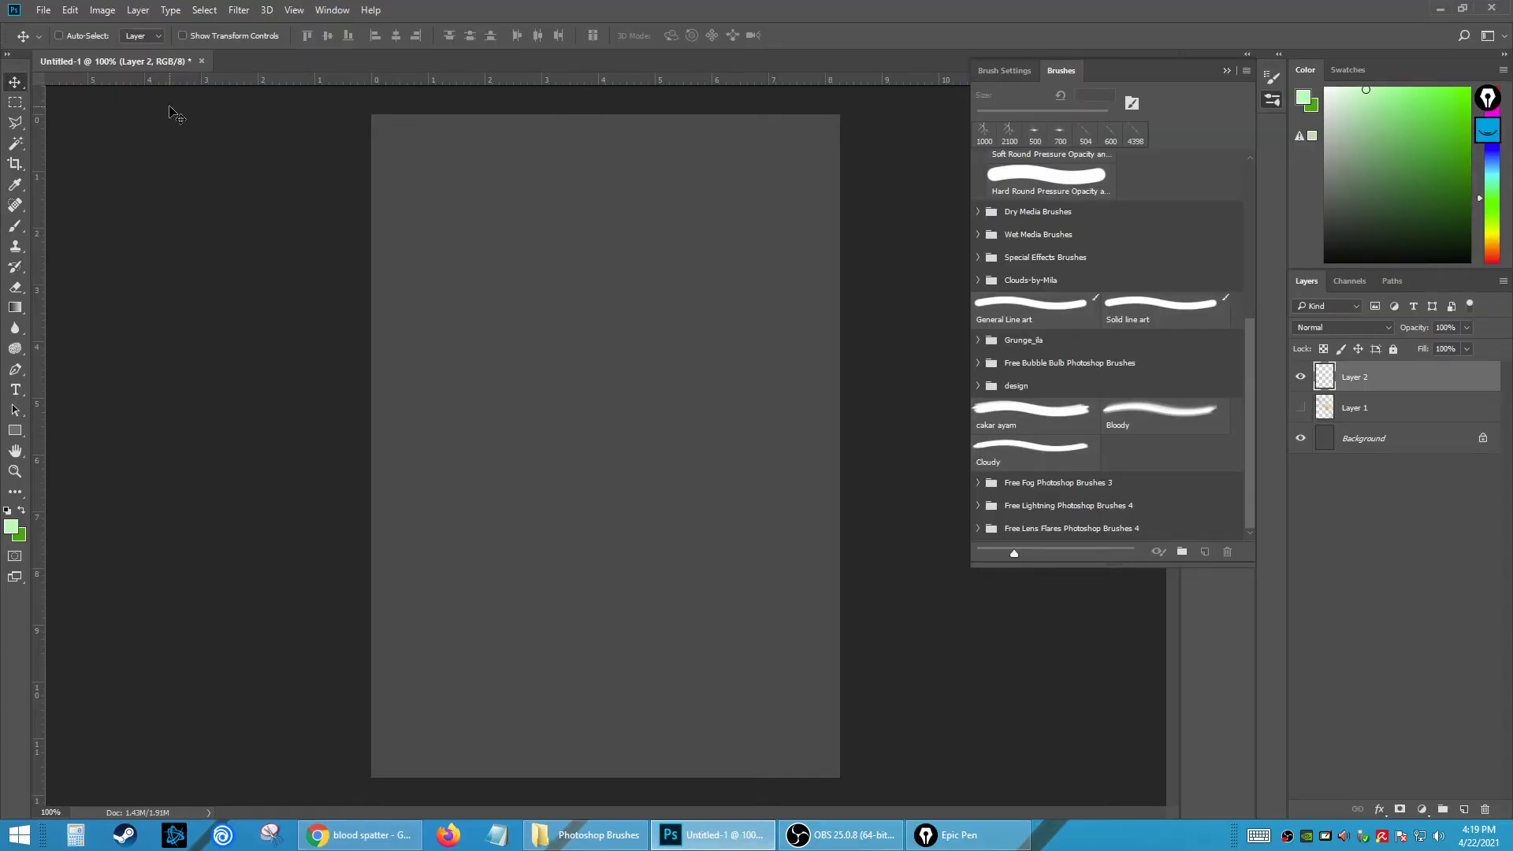
click(44, 10)
click(62, 42)
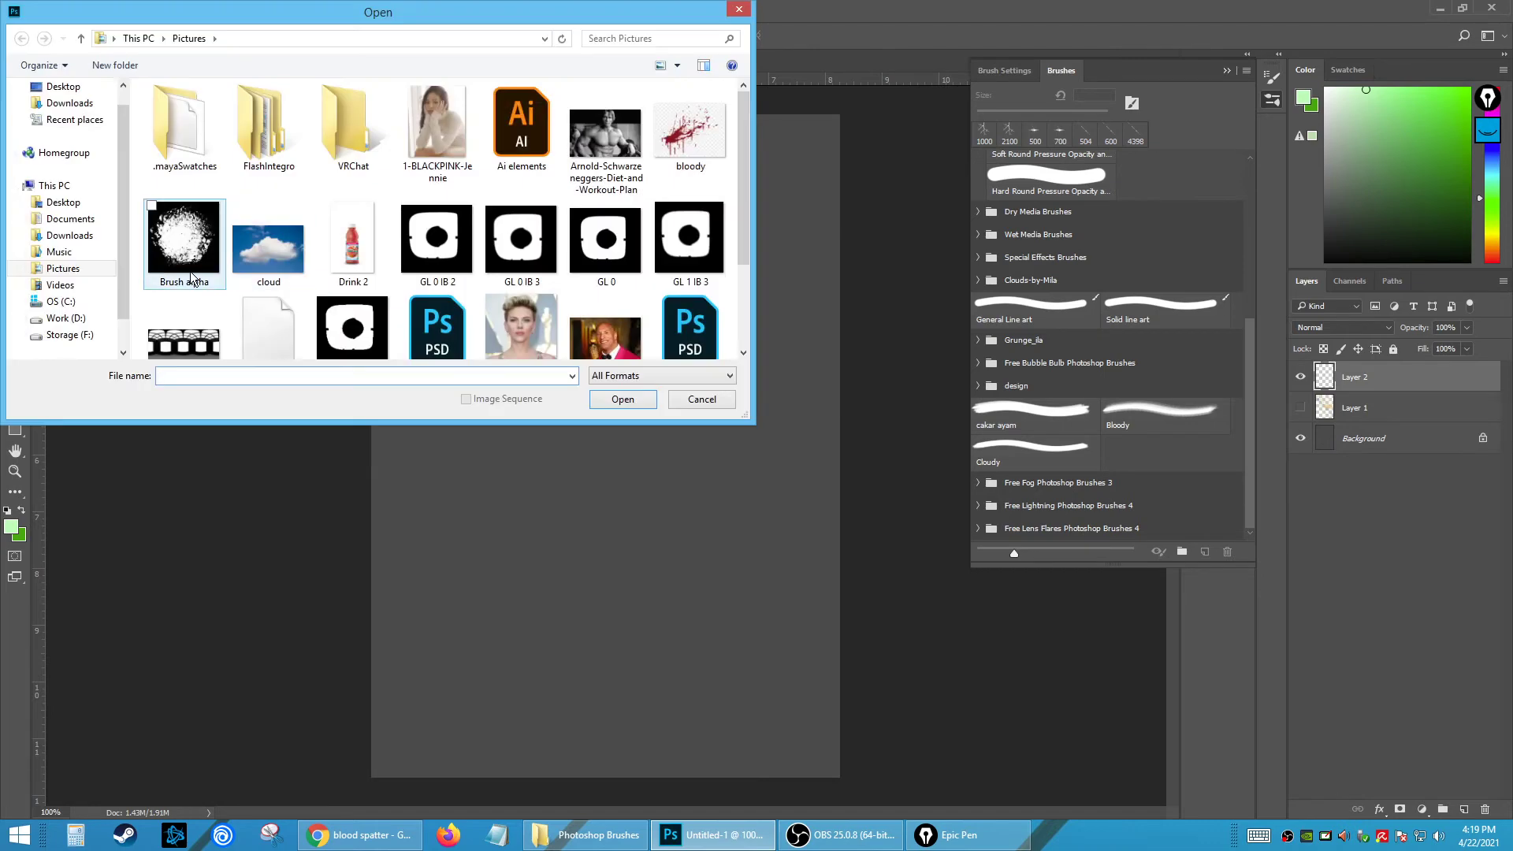
click(592, 301)
scroll(596, 304, down, 1)
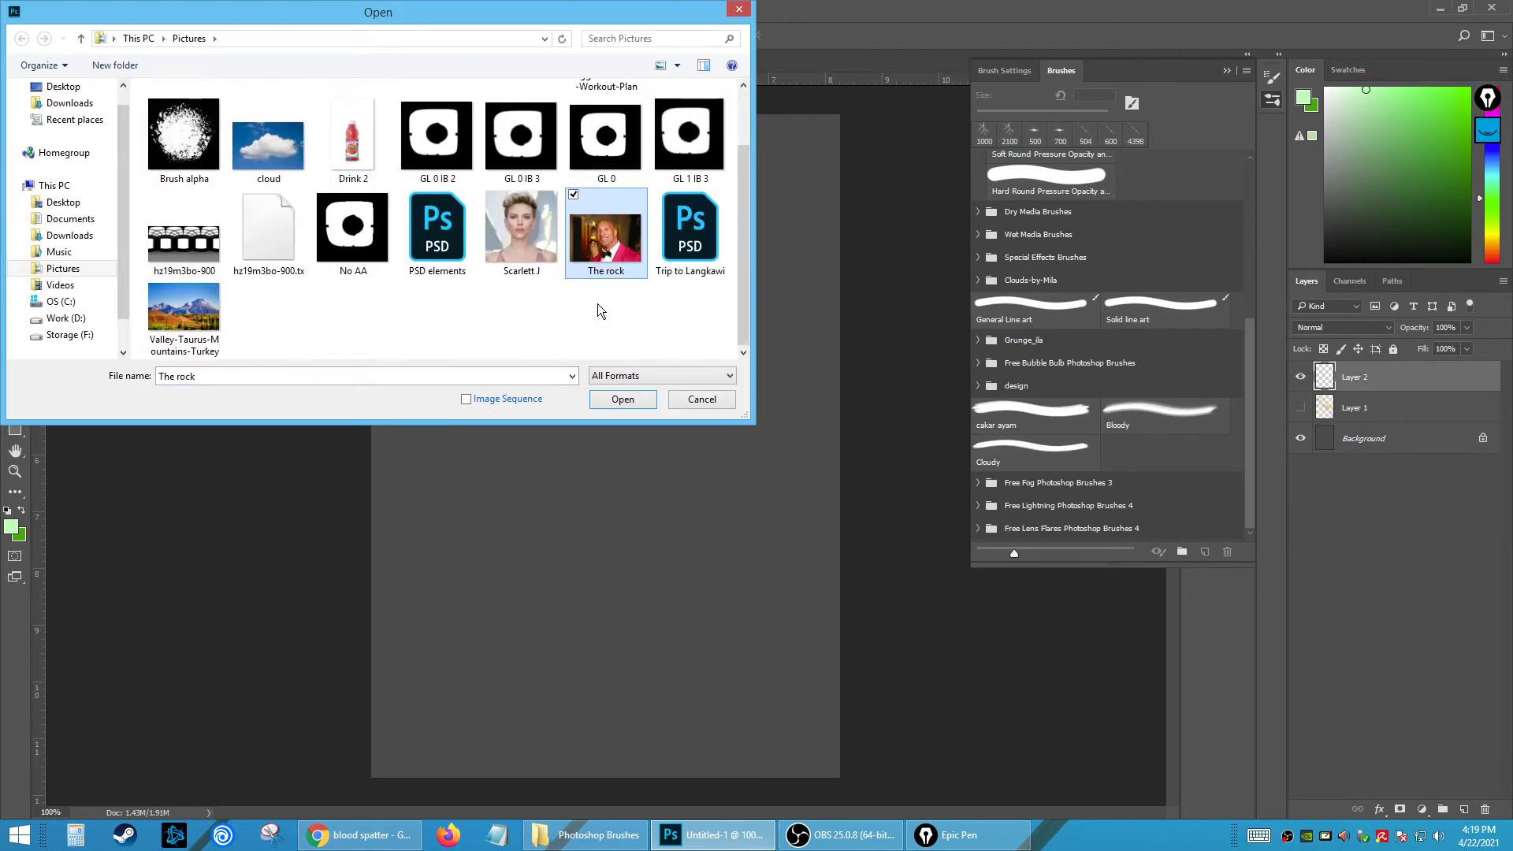
scroll(597, 310, up, 1)
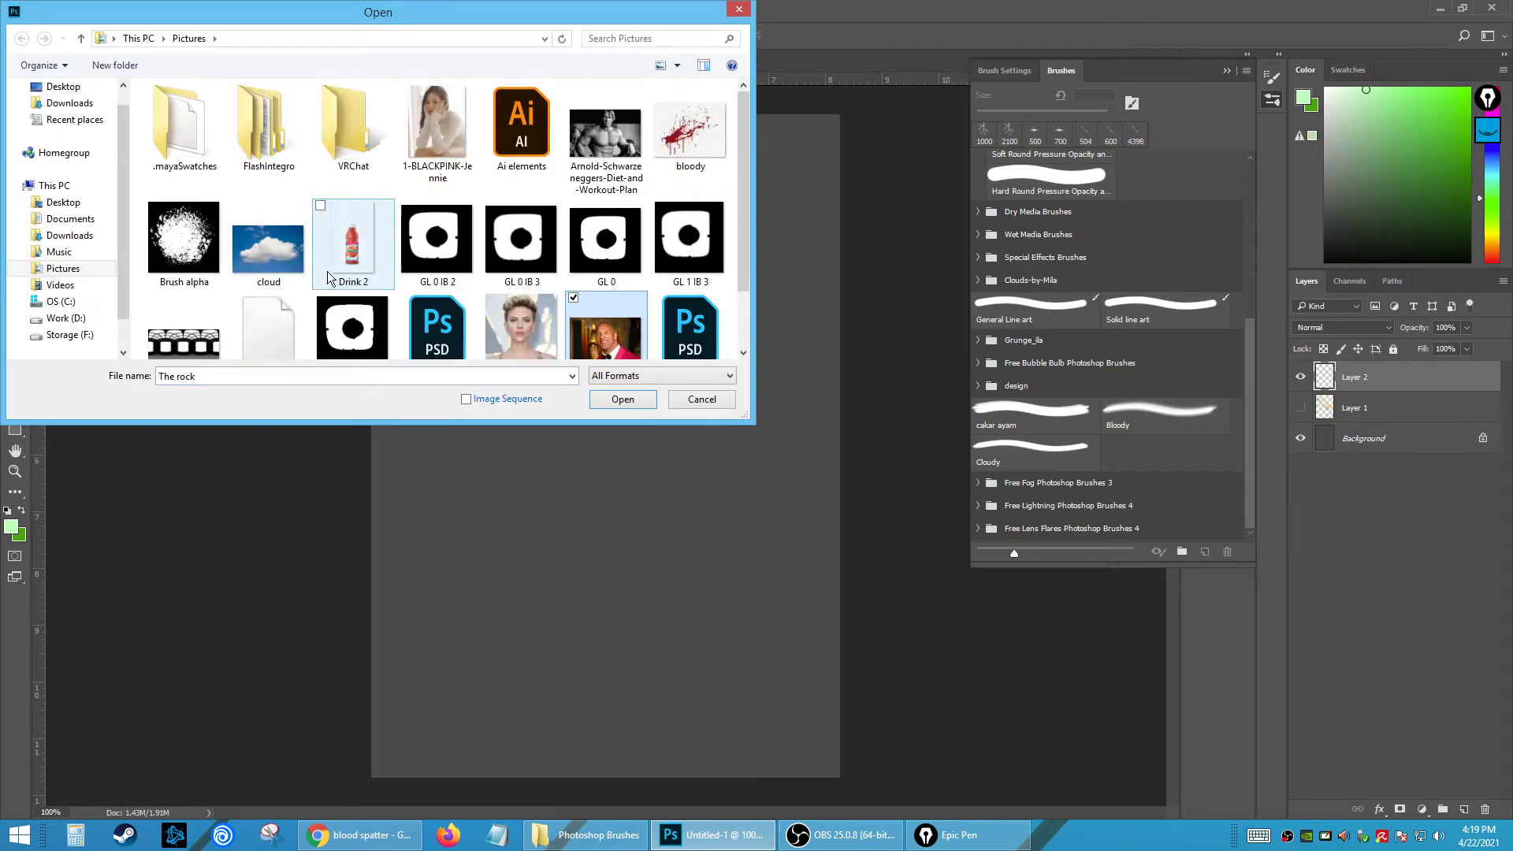
click(55, 290)
click(63, 319)
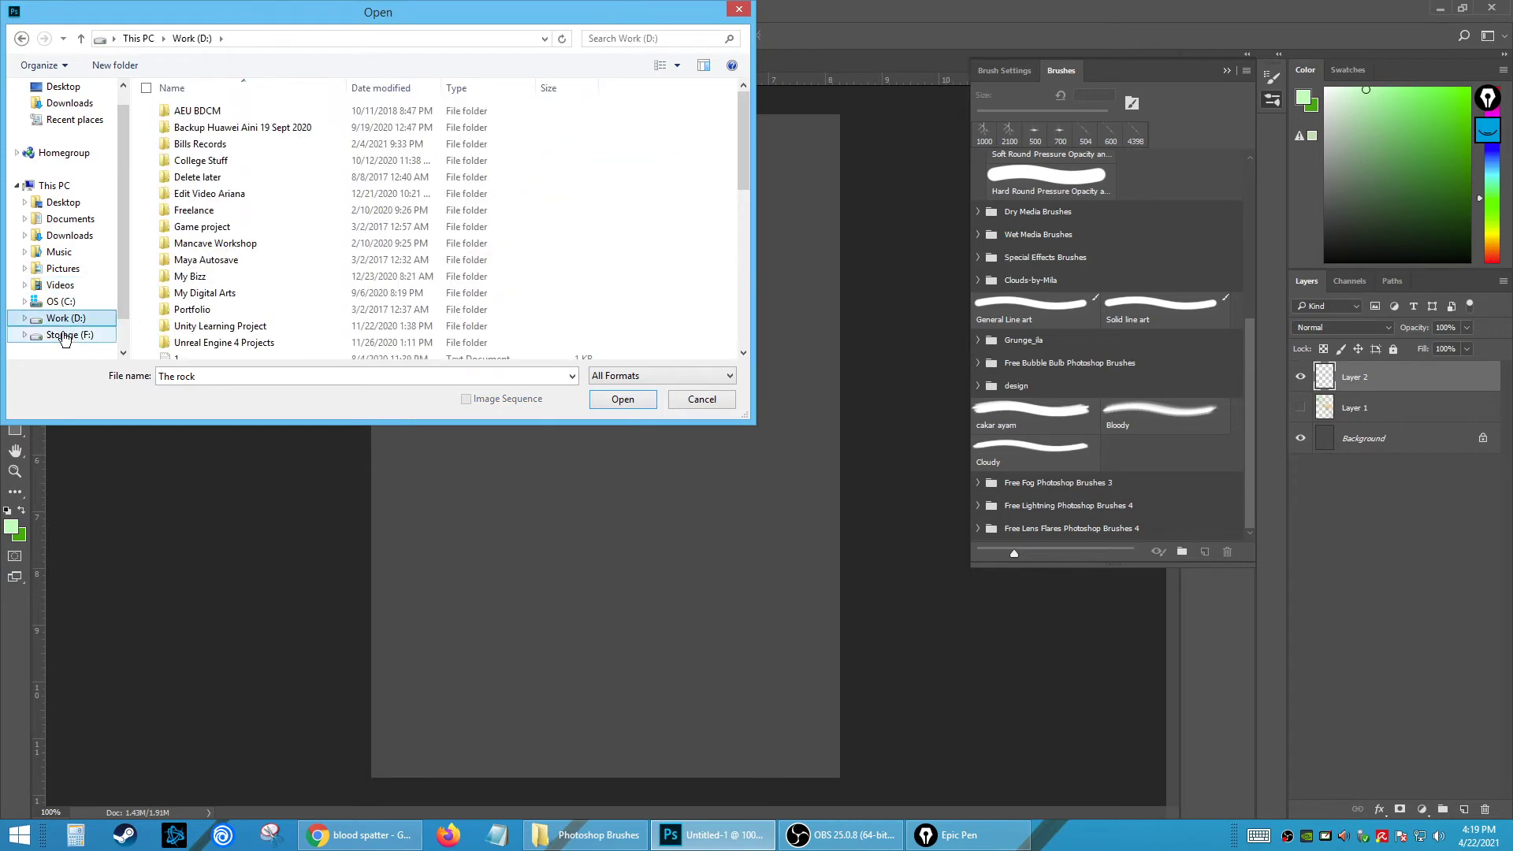
- Open the Blood Spatter 2 image from College Stuff > Open Learning > CGD2 > Tutorial files
double_click(201, 161)
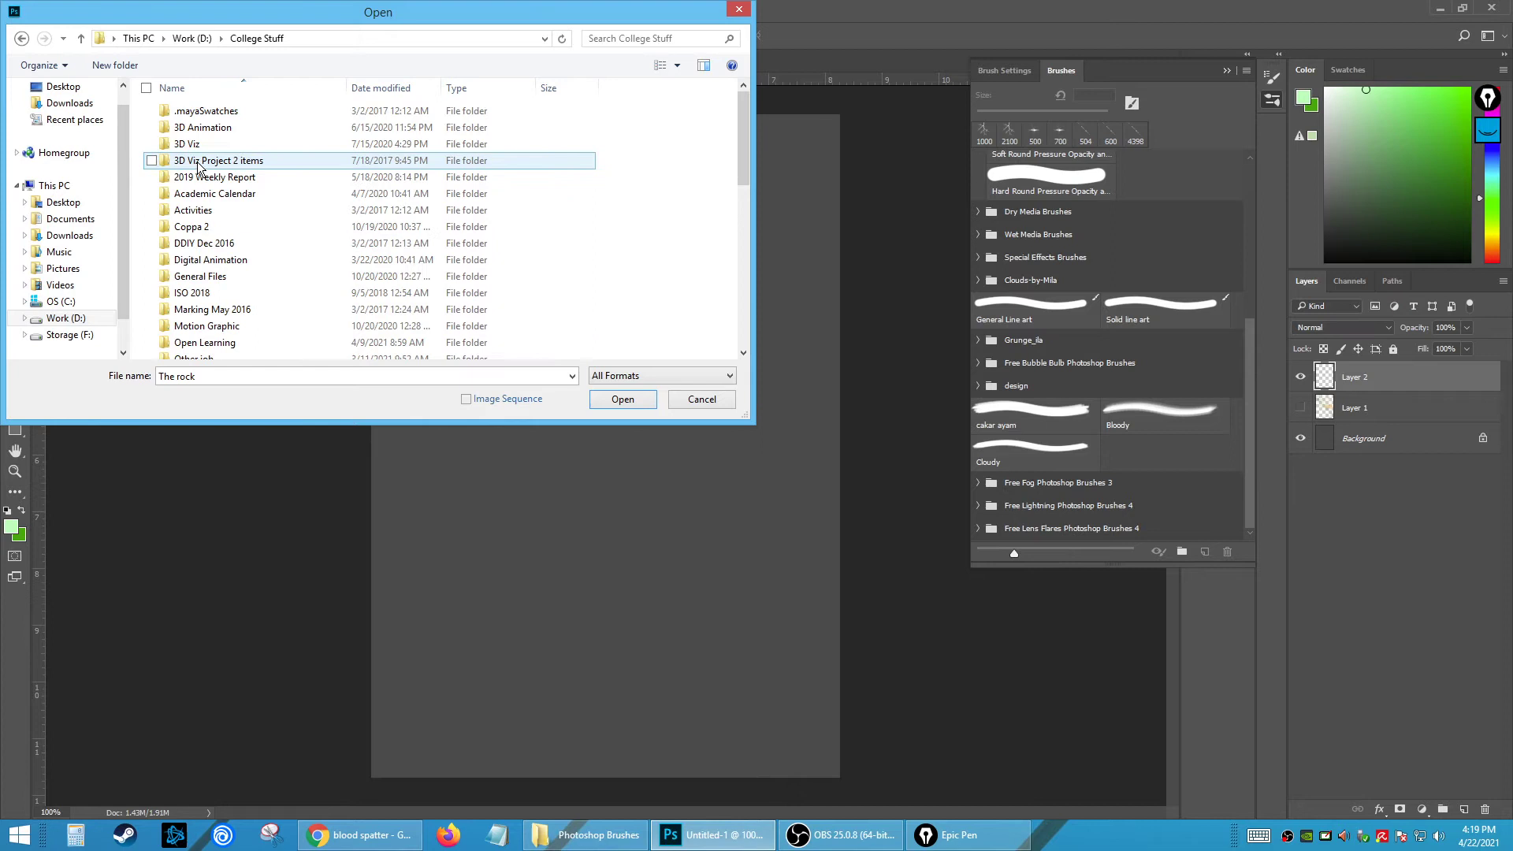
click(209, 345)
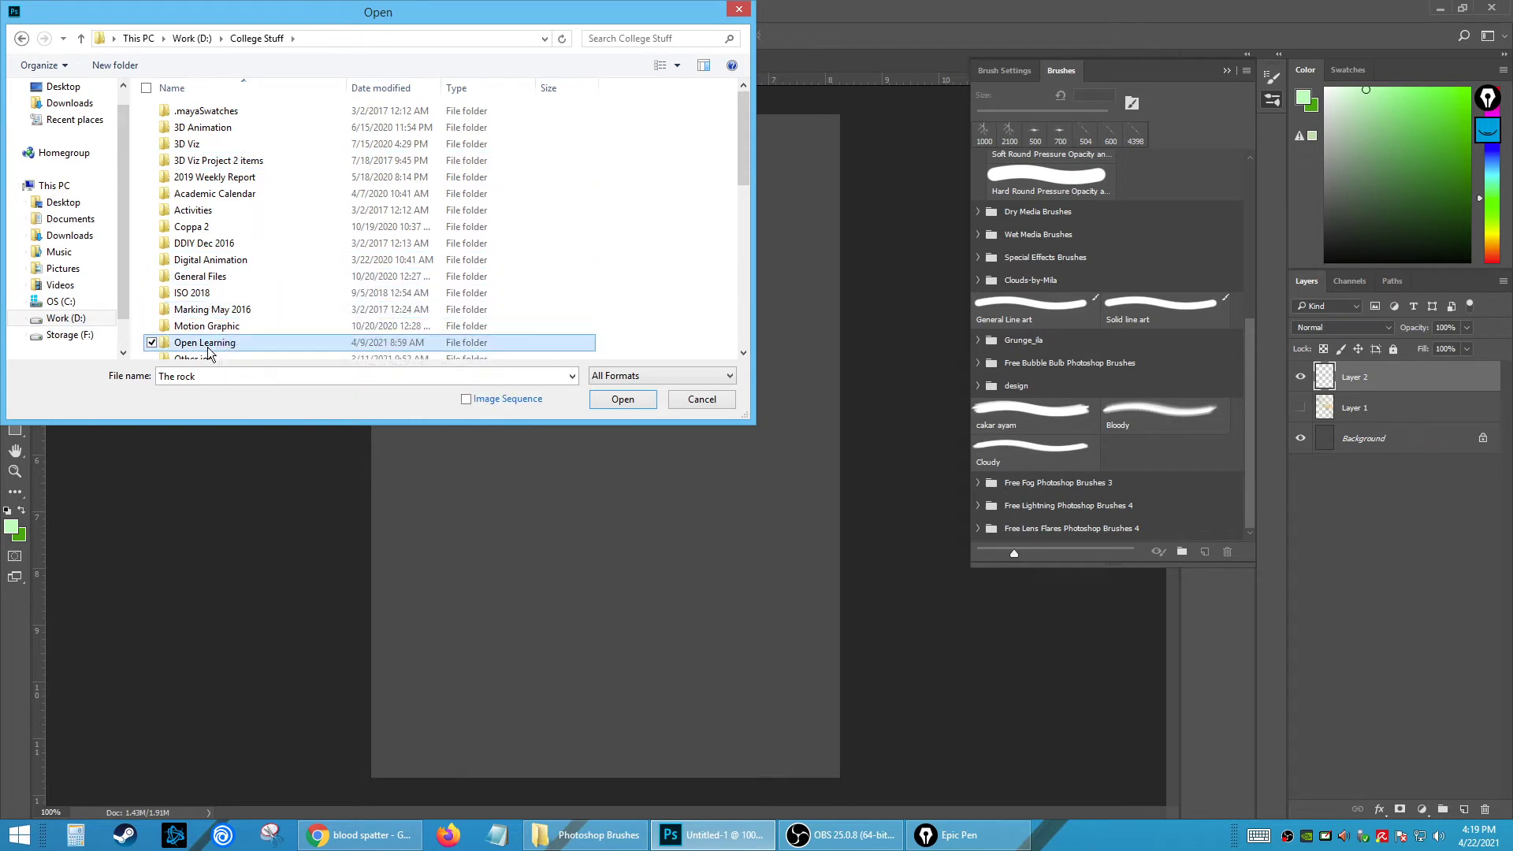
double_click(209, 347)
double_click(195, 158)
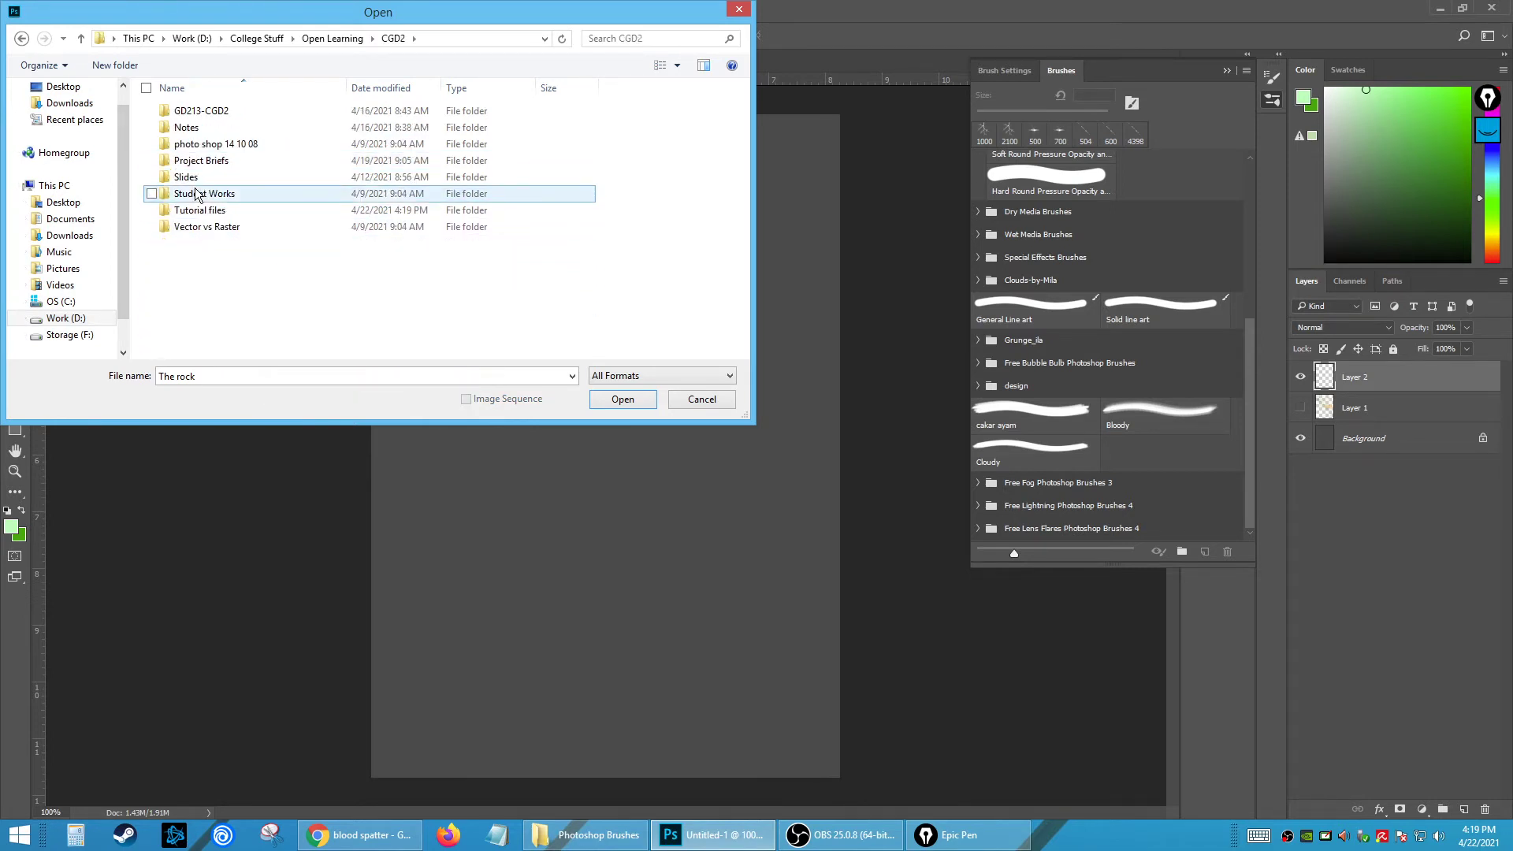
double_click(200, 211)
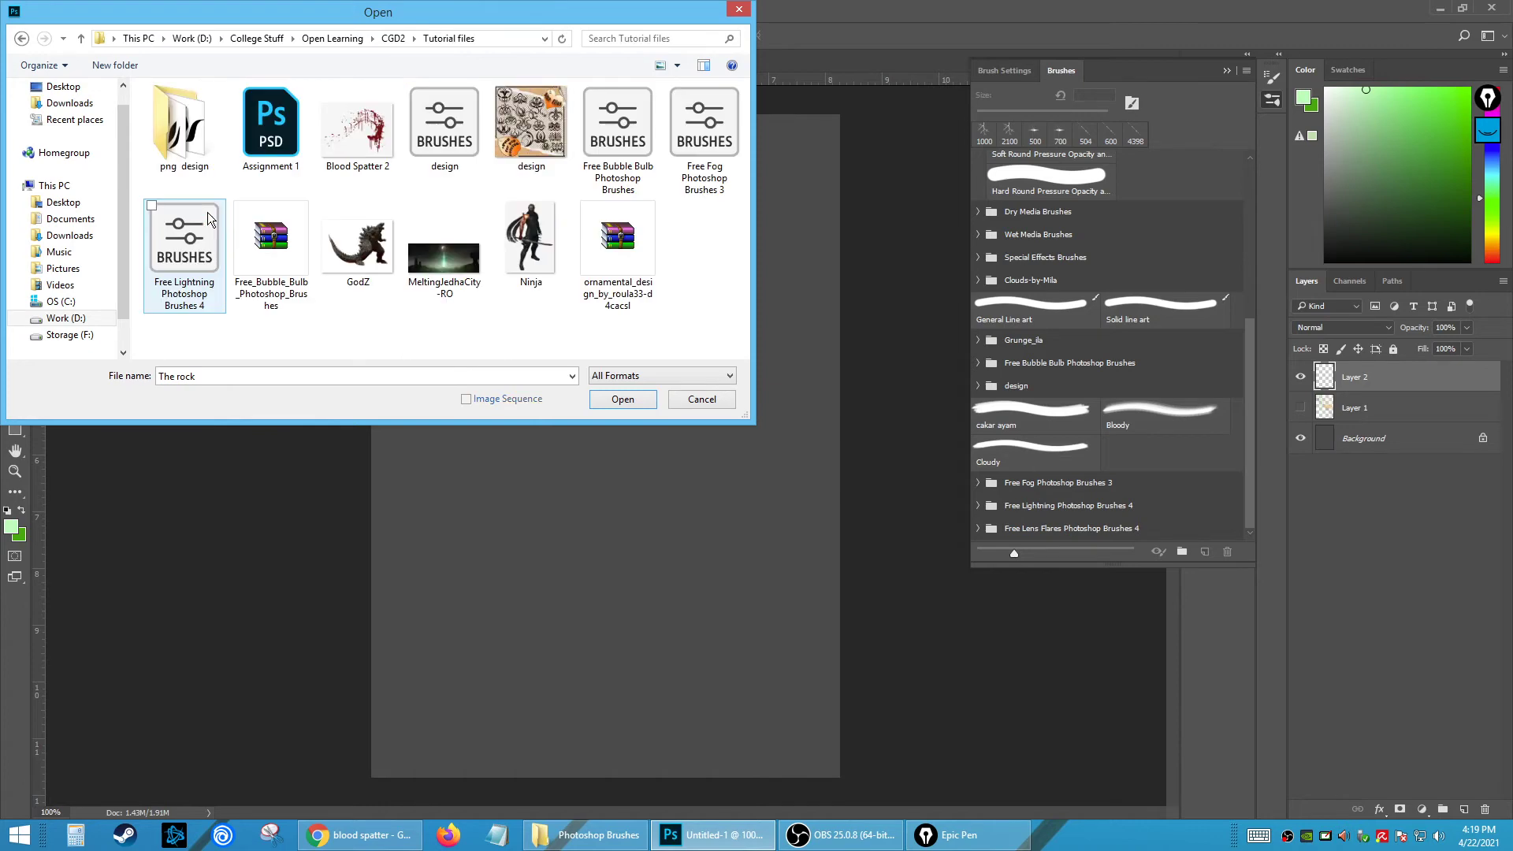
double_click(374, 142)
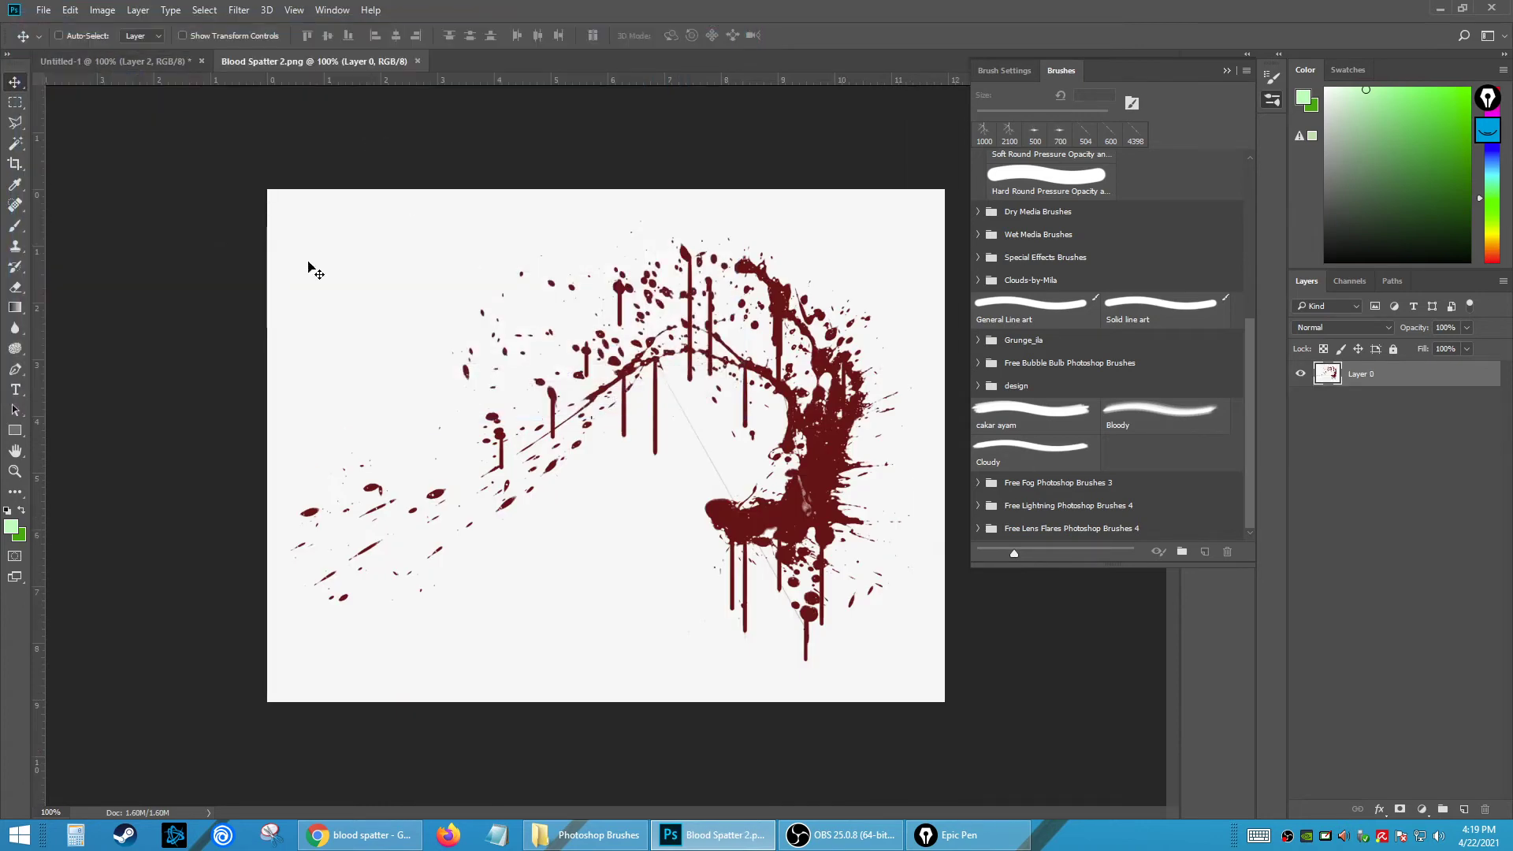
- Try placing the spatter image in the Untitled-1 document, undo it, and return to the Blood Spatter 2 document
drag(647, 400, 611, 392)
key(ctrl+z)
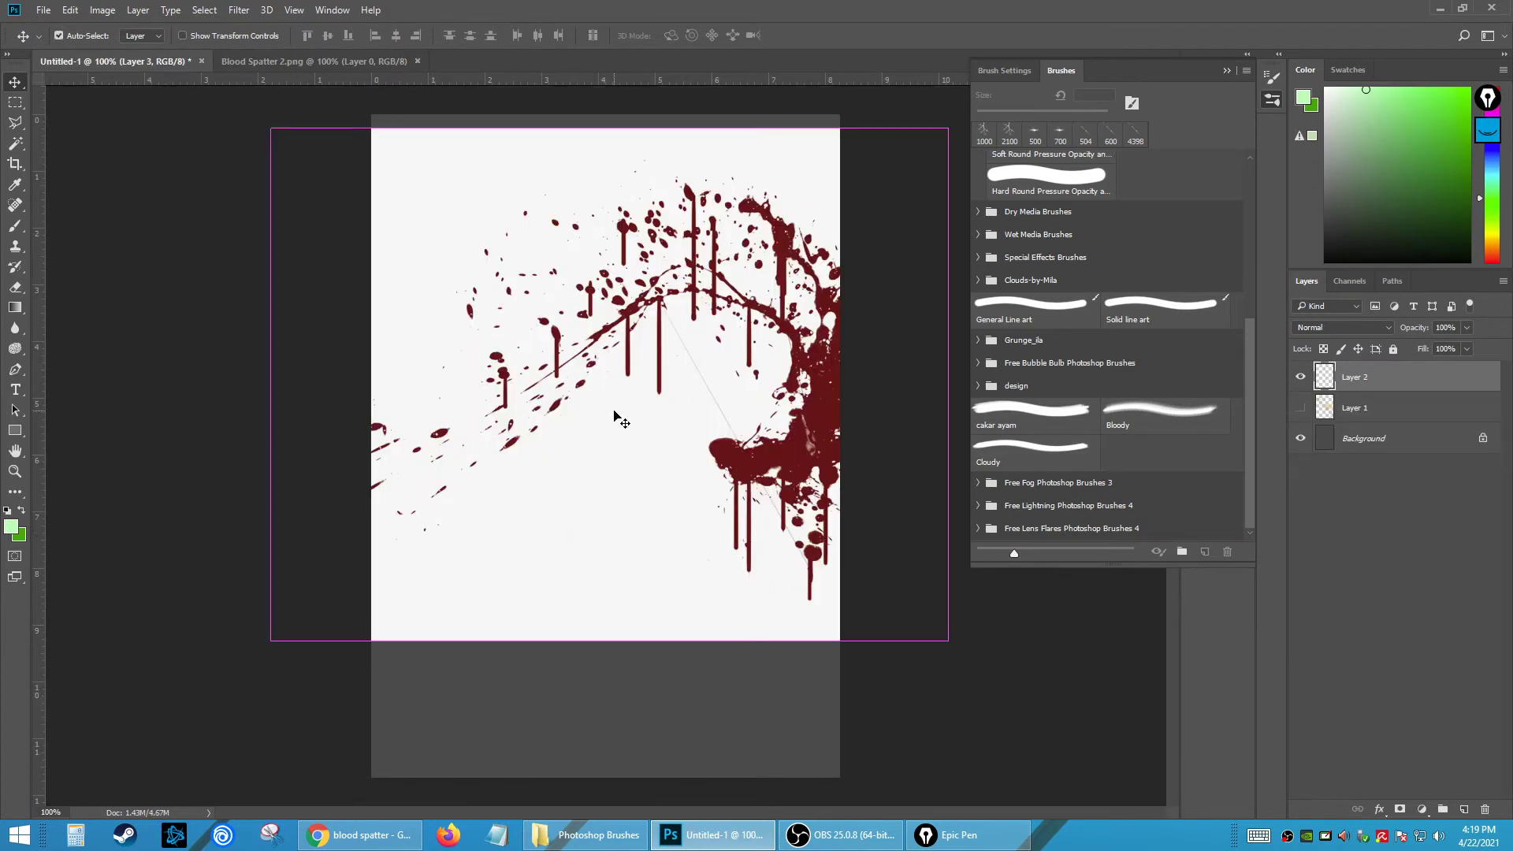
key(ctrl+z)
click(307, 61)
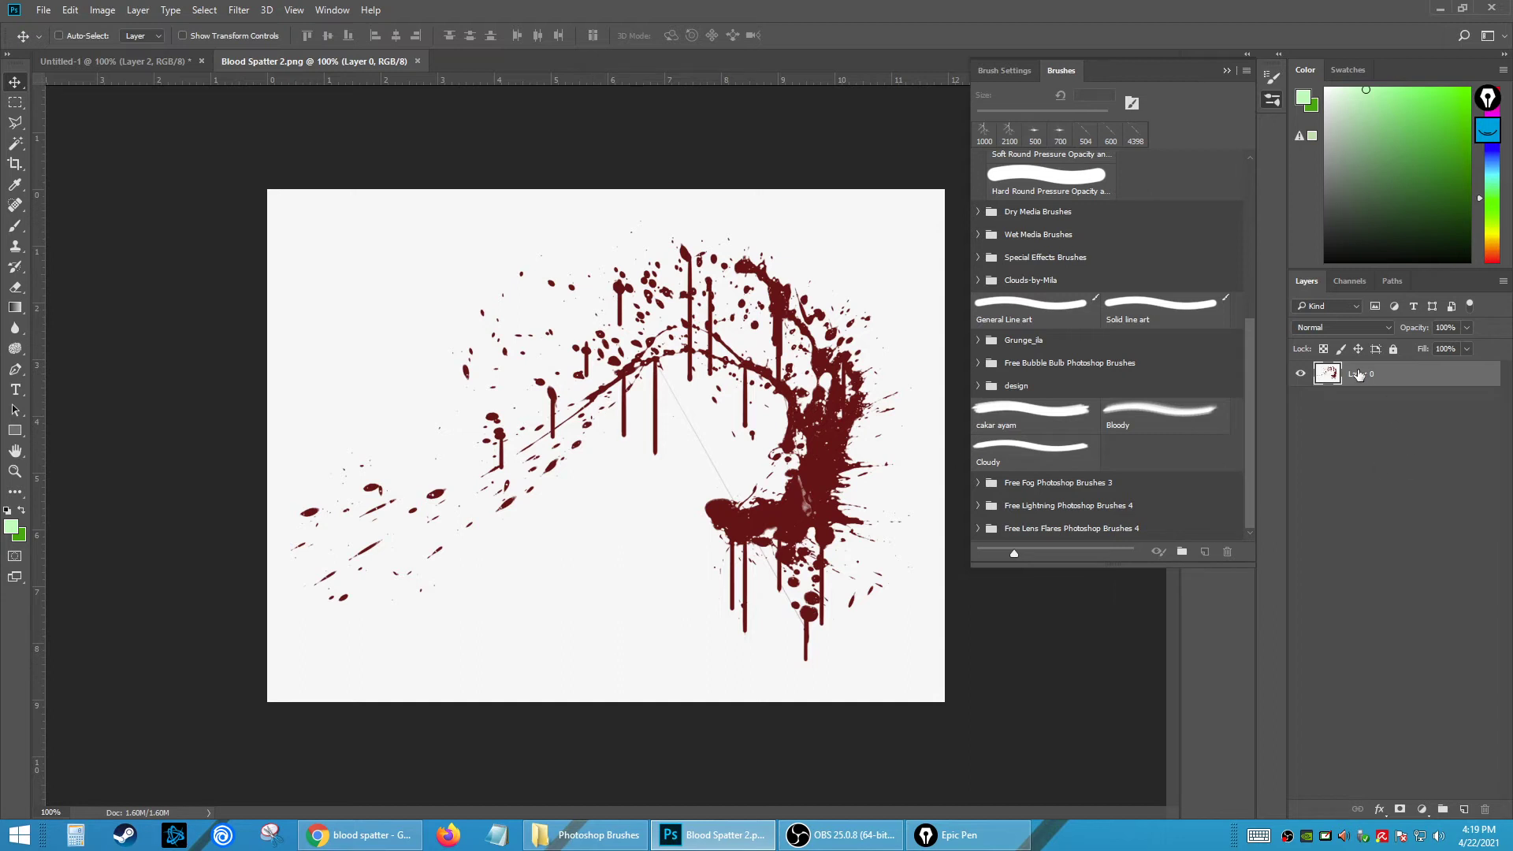
- Desaturate the blood spatter image to turn it grayscale
click(103, 10)
mouse_move(158, 50)
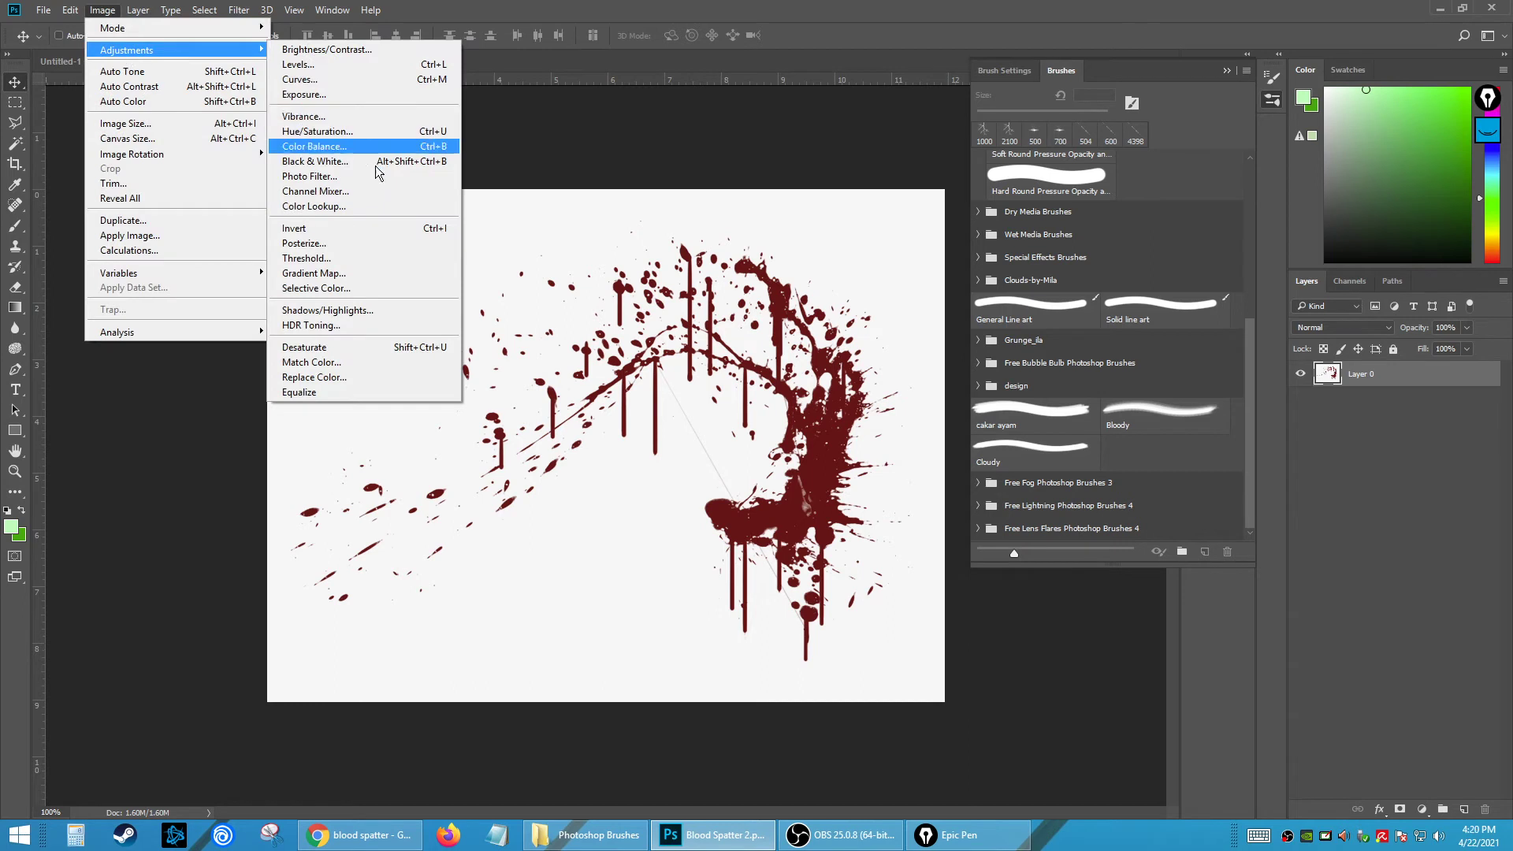
click(314, 351)
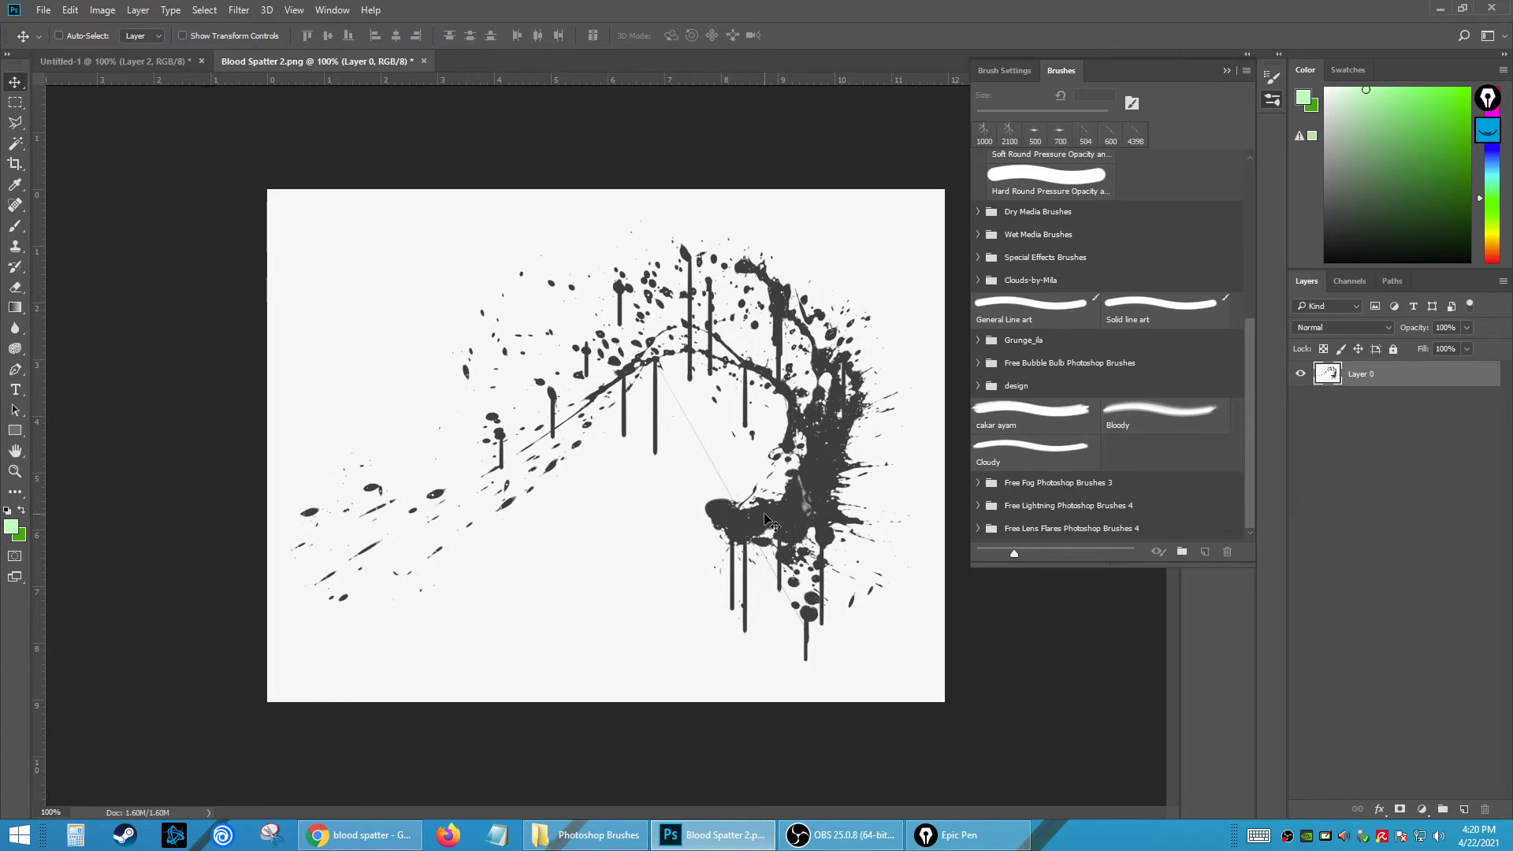
- Darken the spatter with a Levels adjustment using black input 49 and midtone 0.57, and return to the Move tool
click(102, 10)
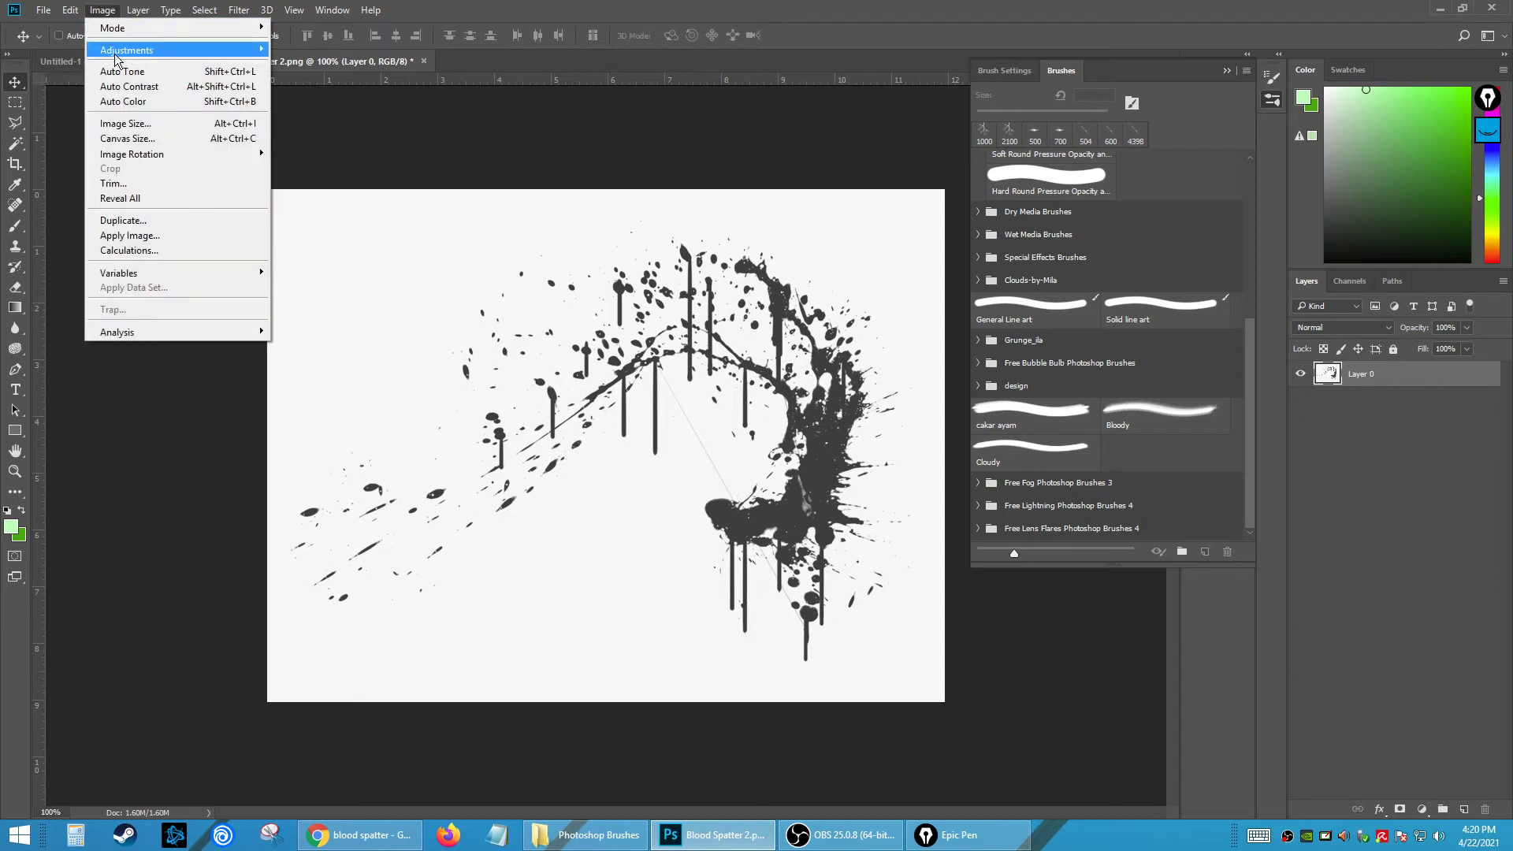
mouse_move(116, 55)
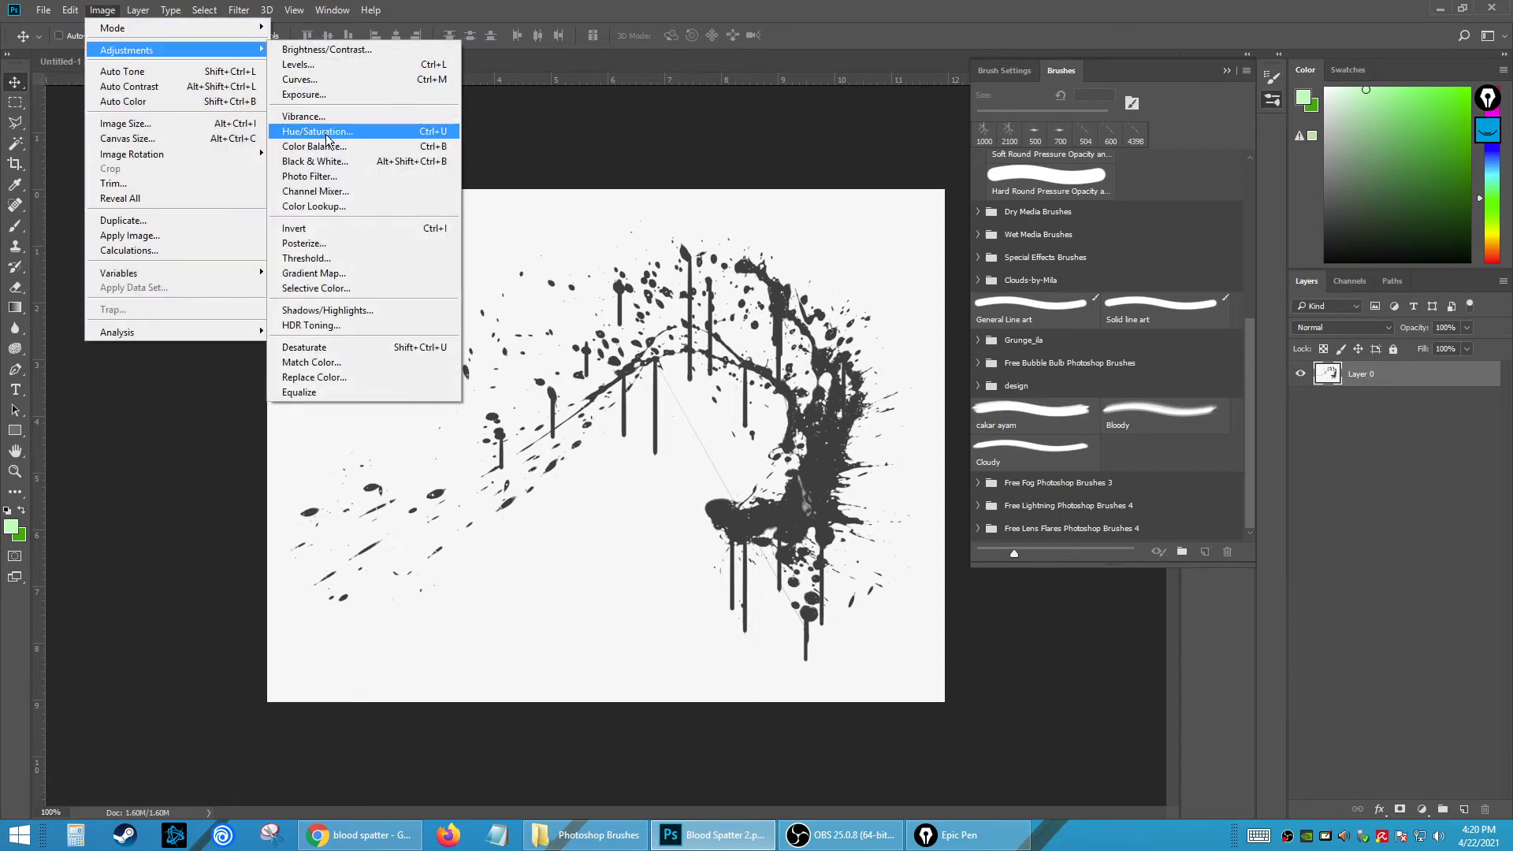
click(299, 65)
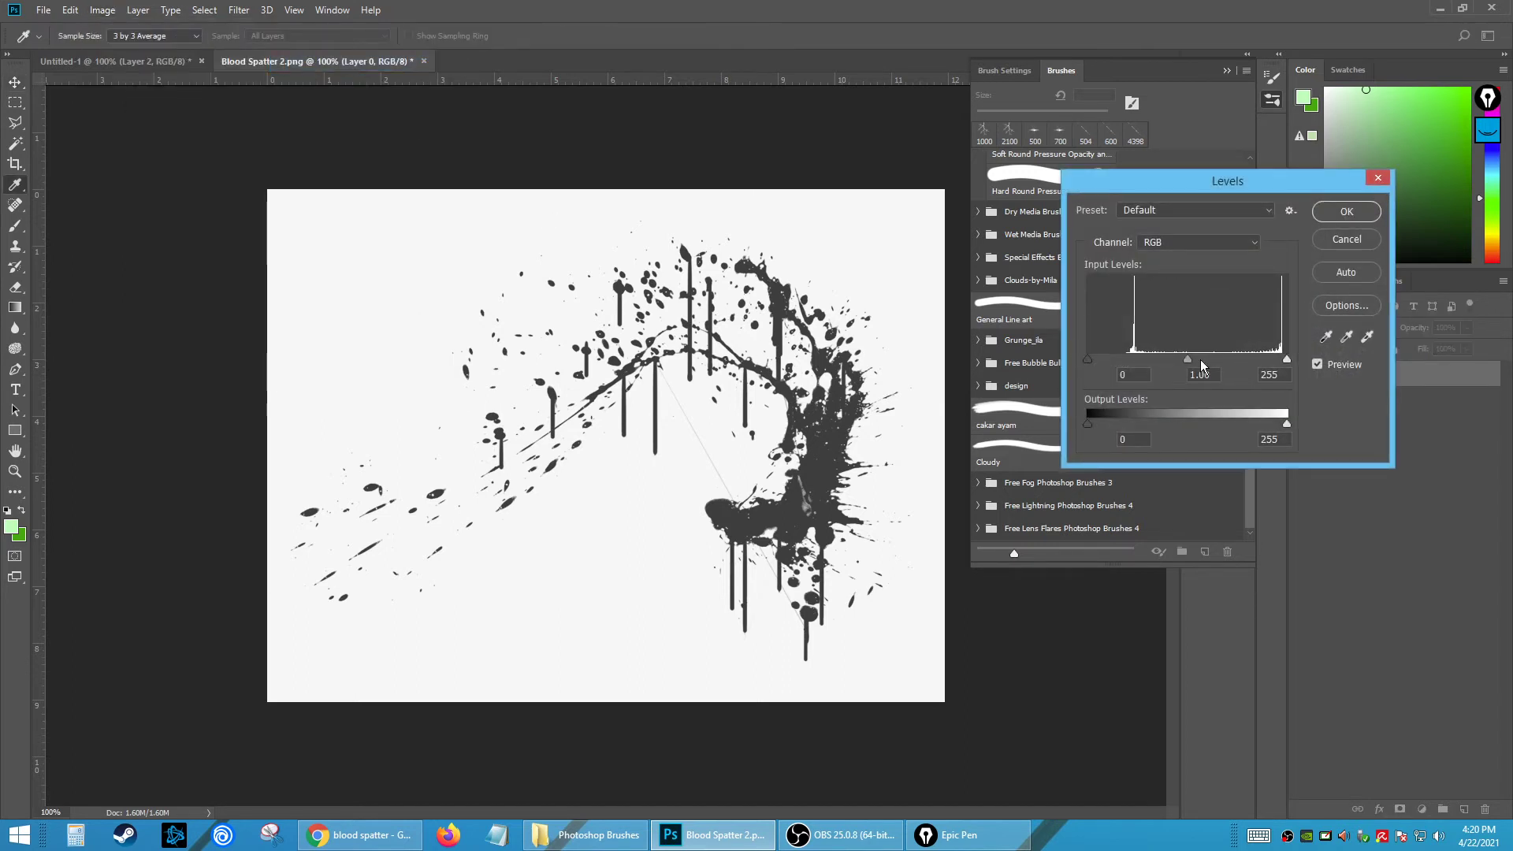
drag(1186, 358, 1222, 361)
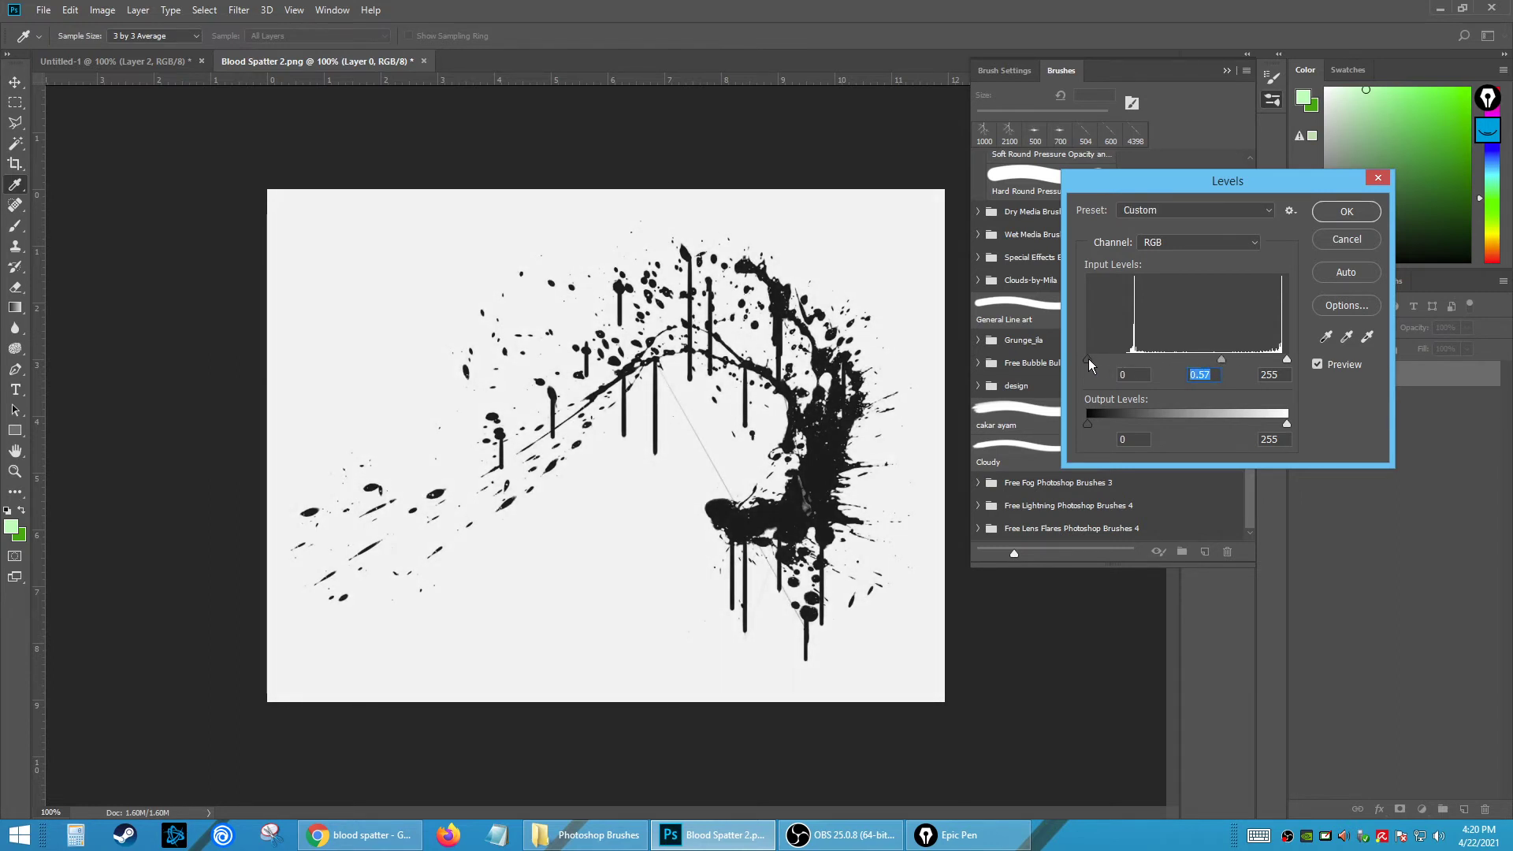
drag(1089, 358, 1127, 358)
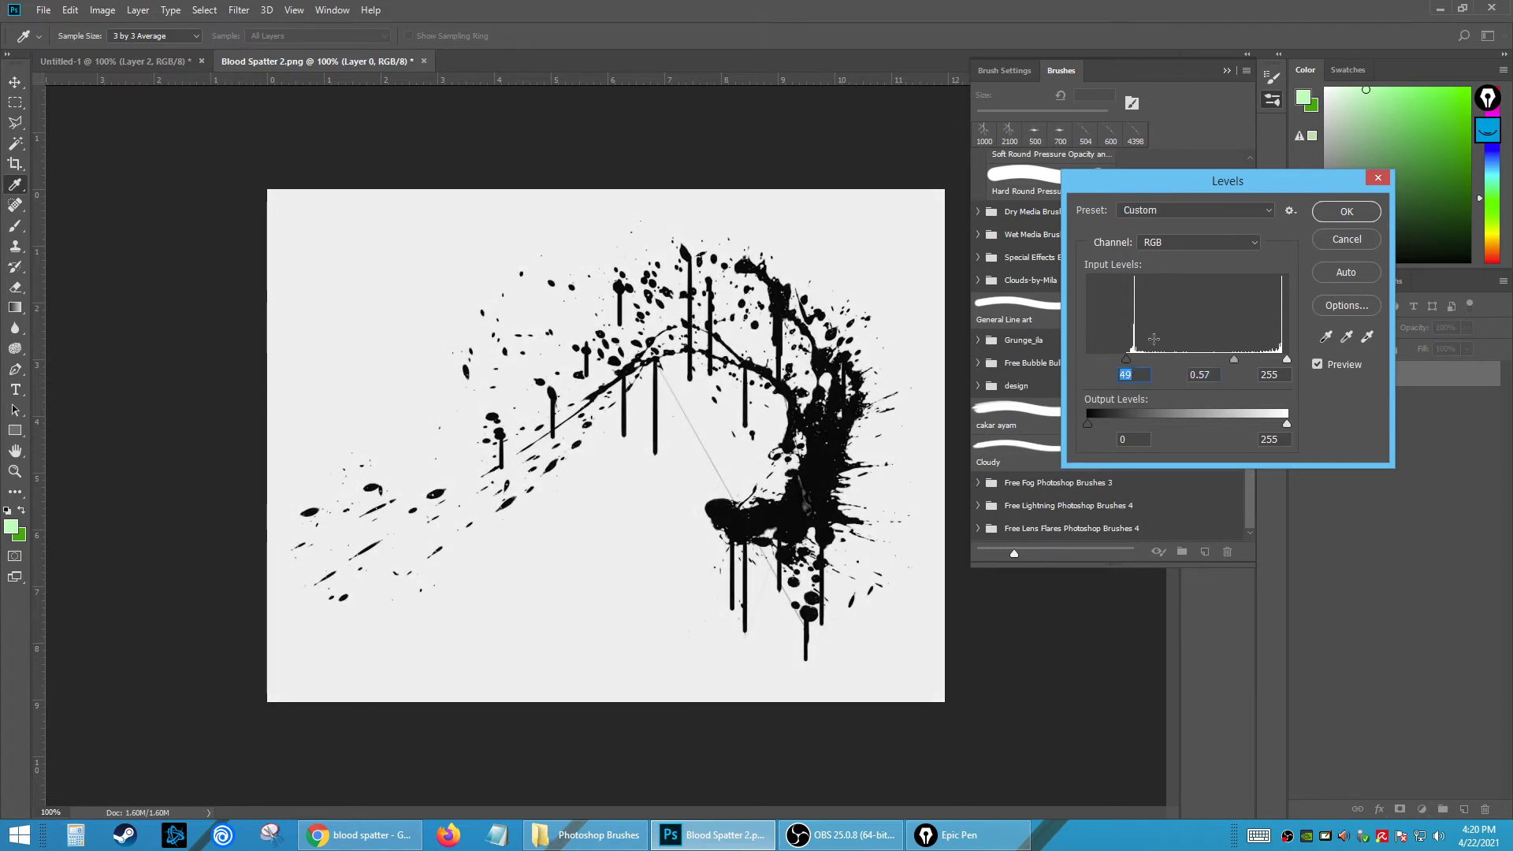
click(1344, 211)
key(v)
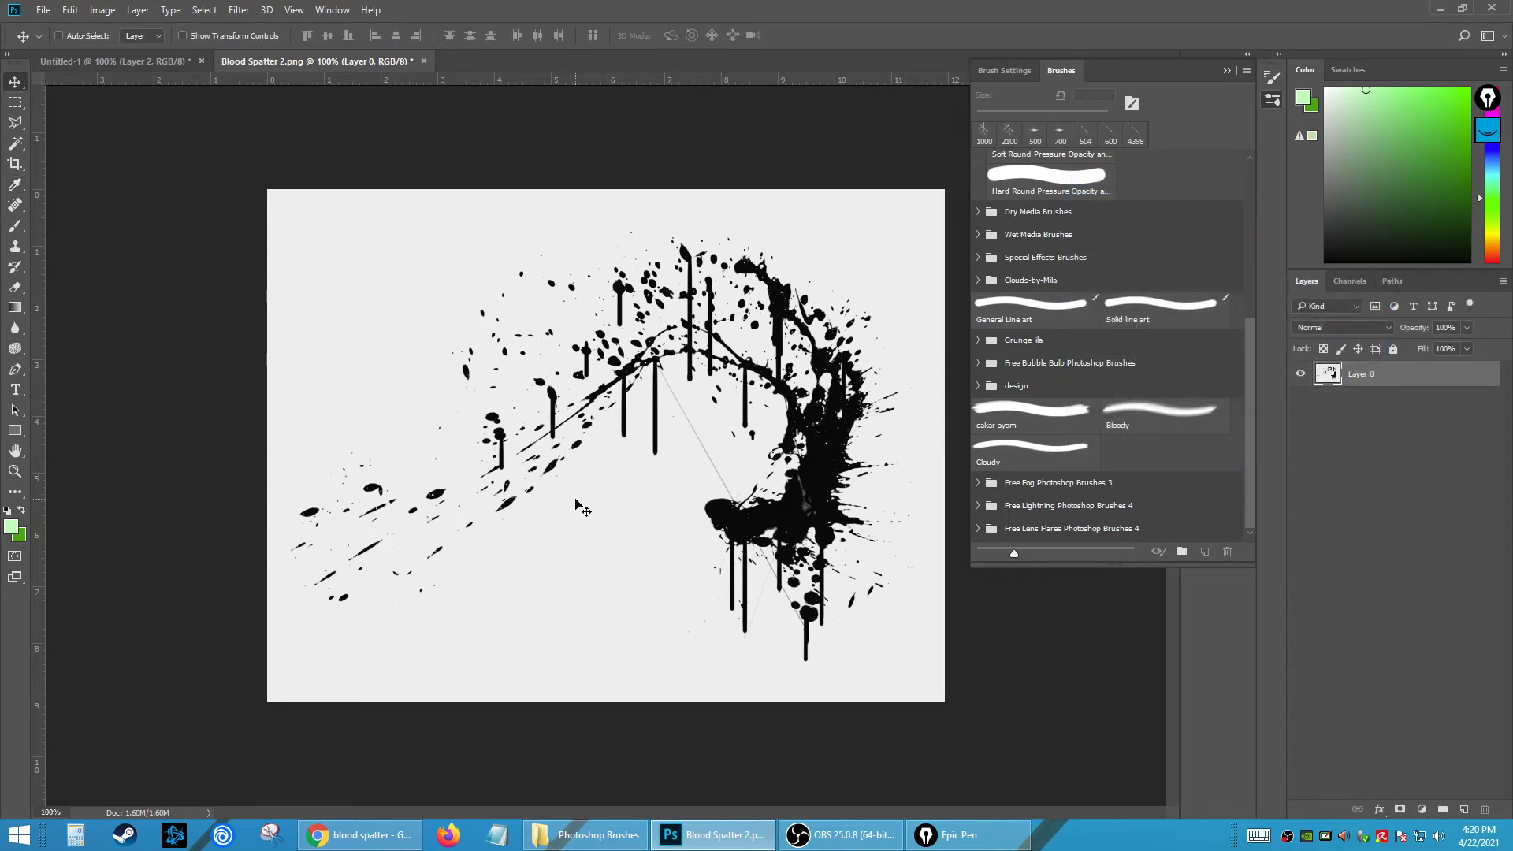
- Select almost the entire spatter image with a rectangular marquee just inside the canvas edges
click(15, 105)
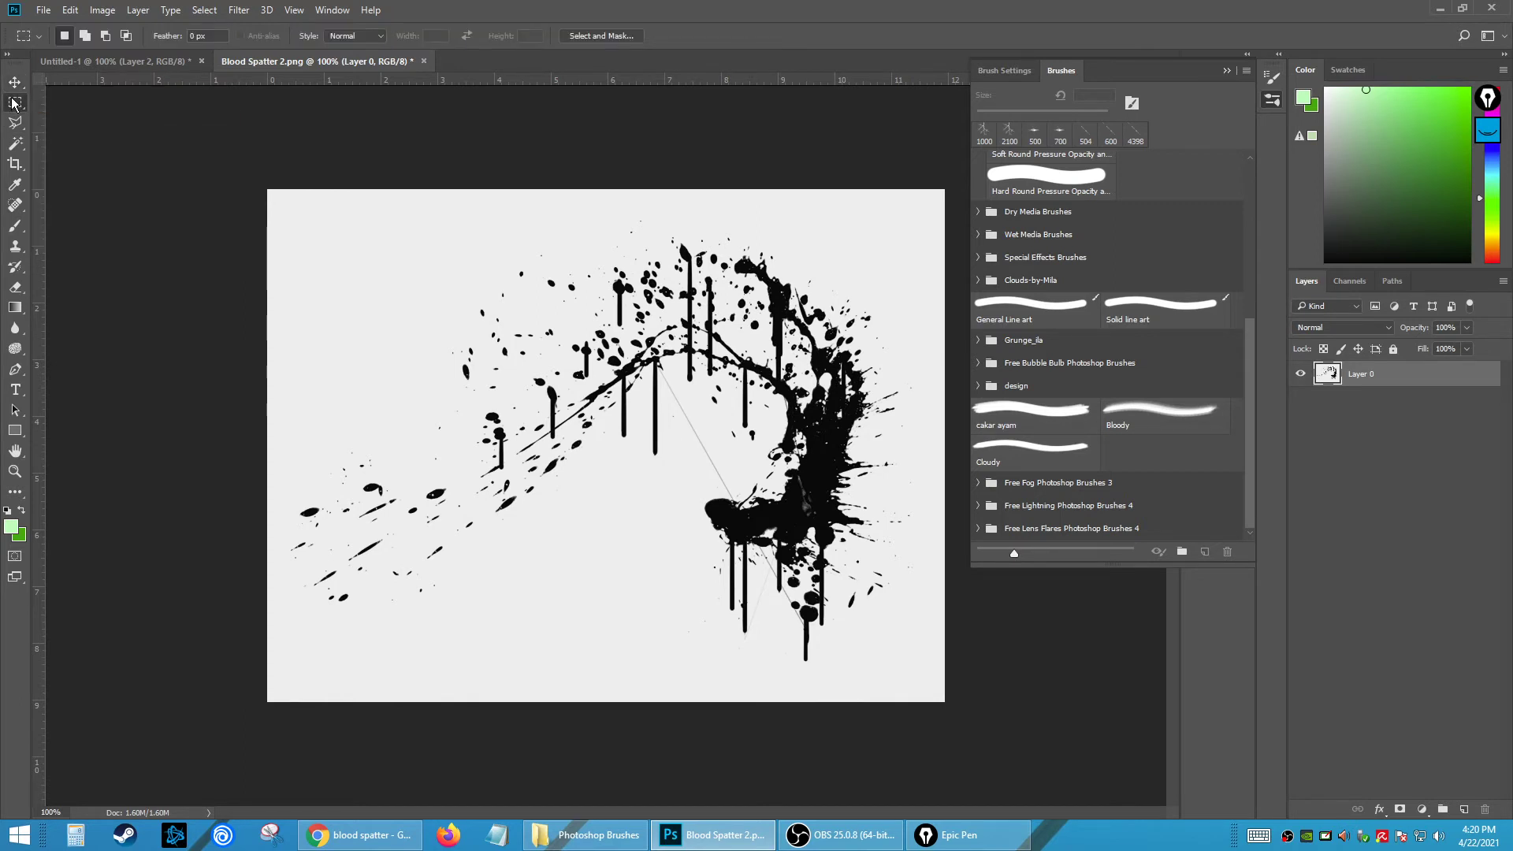
drag(269, 192, 939, 694)
click(275, 206)
drag(269, 192, 939, 697)
- Define the selected spatter as a brush preset named Blood Spatter 1
click(71, 11)
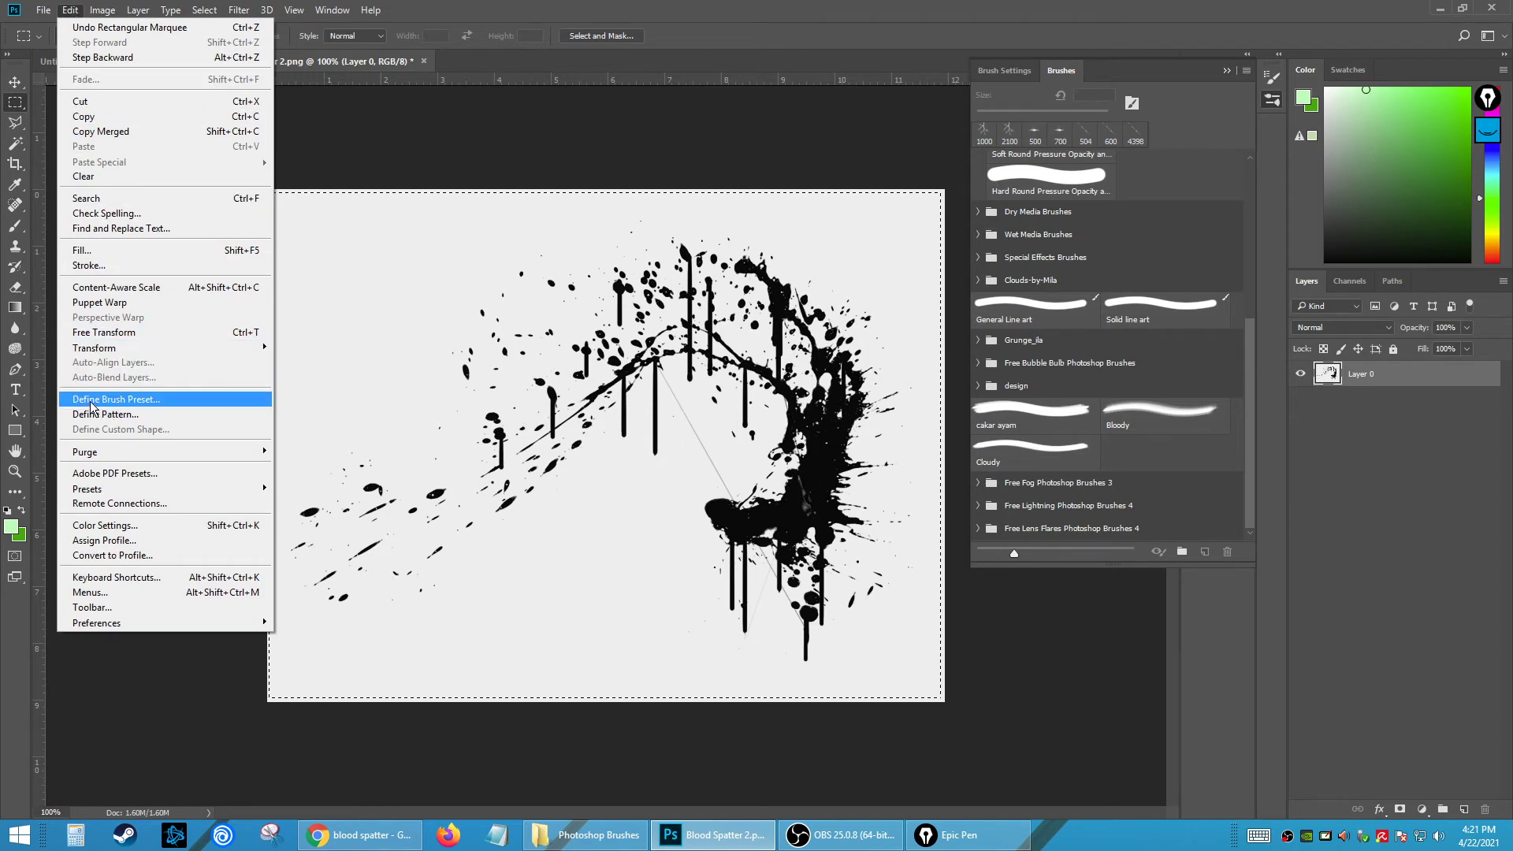
click(142, 400)
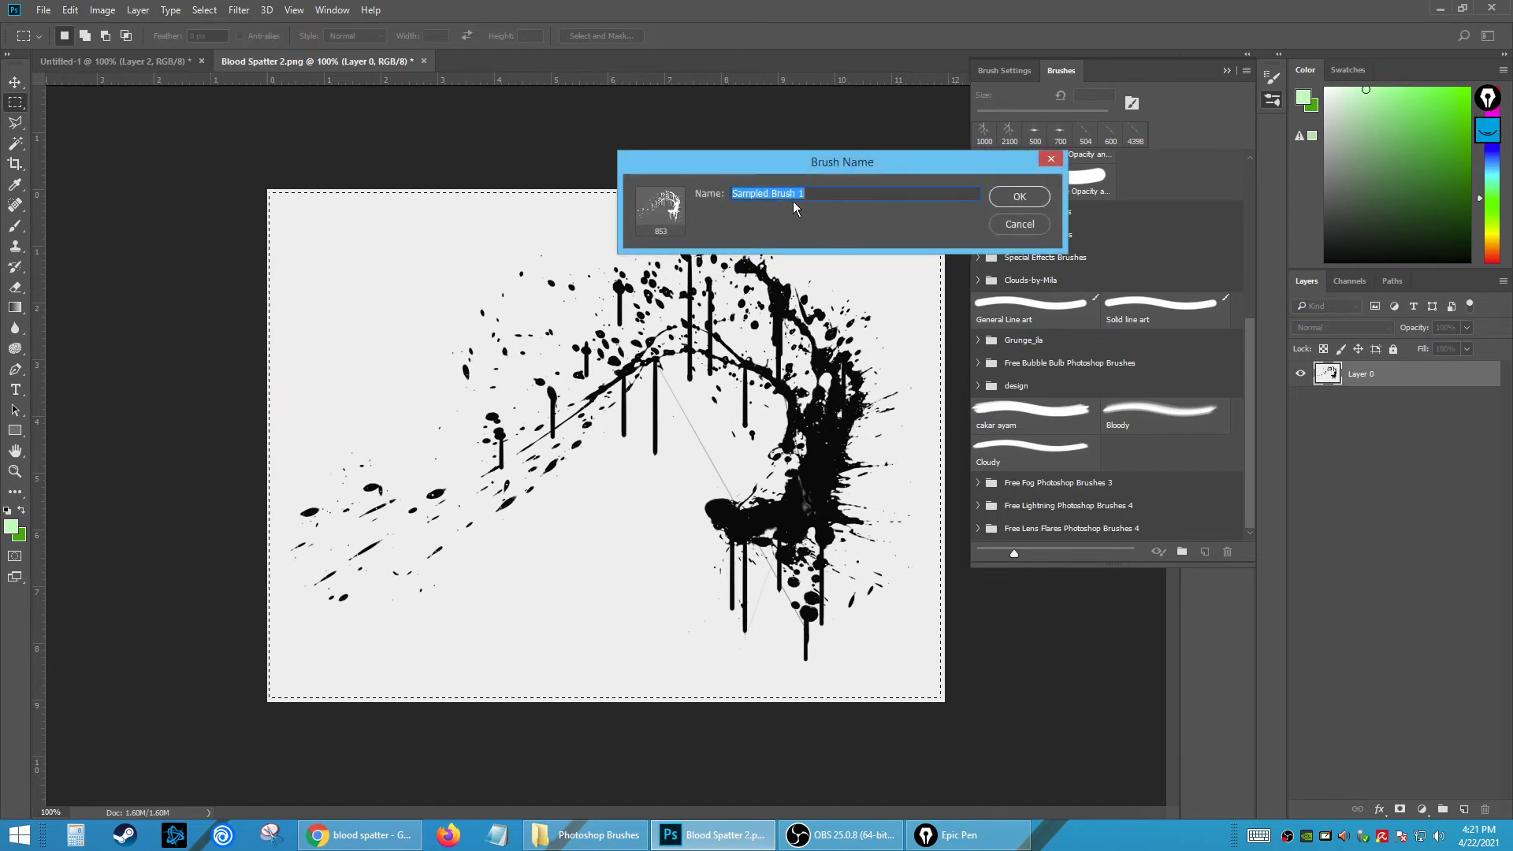
text(Blood)
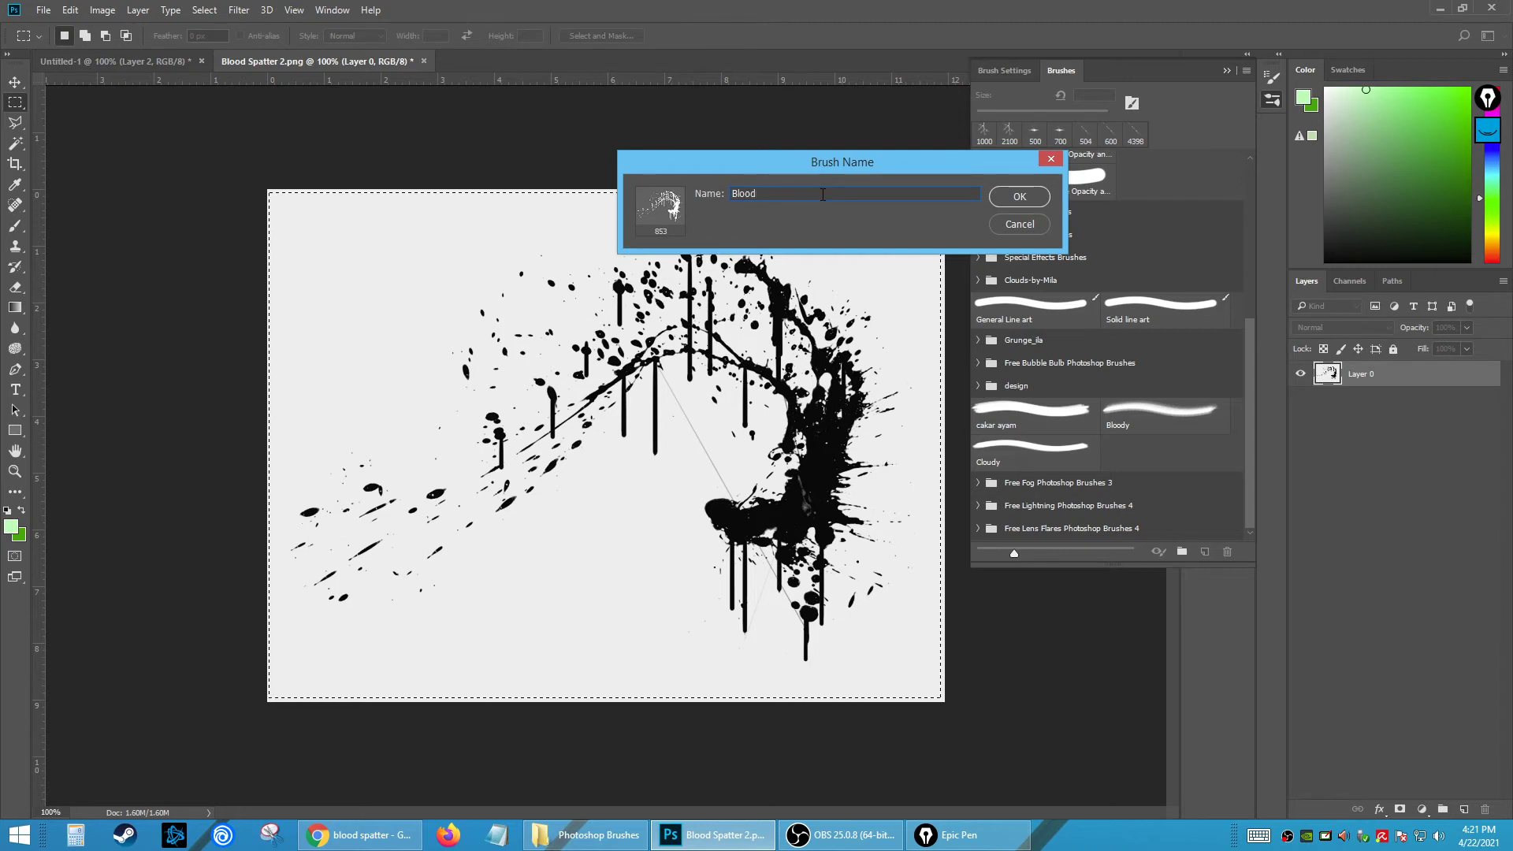
text( Spatter)
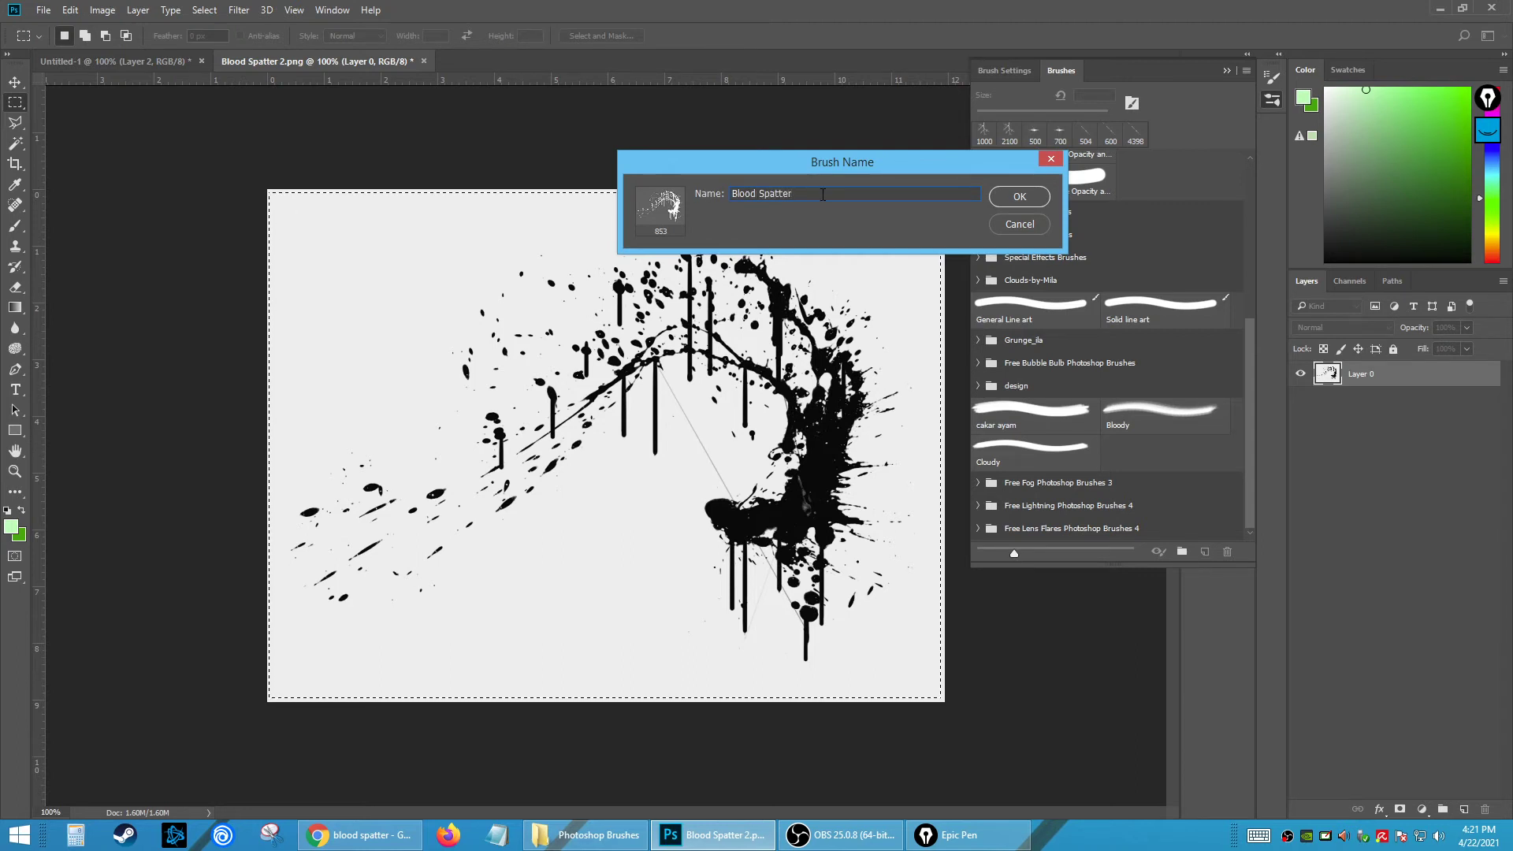
text( 1)
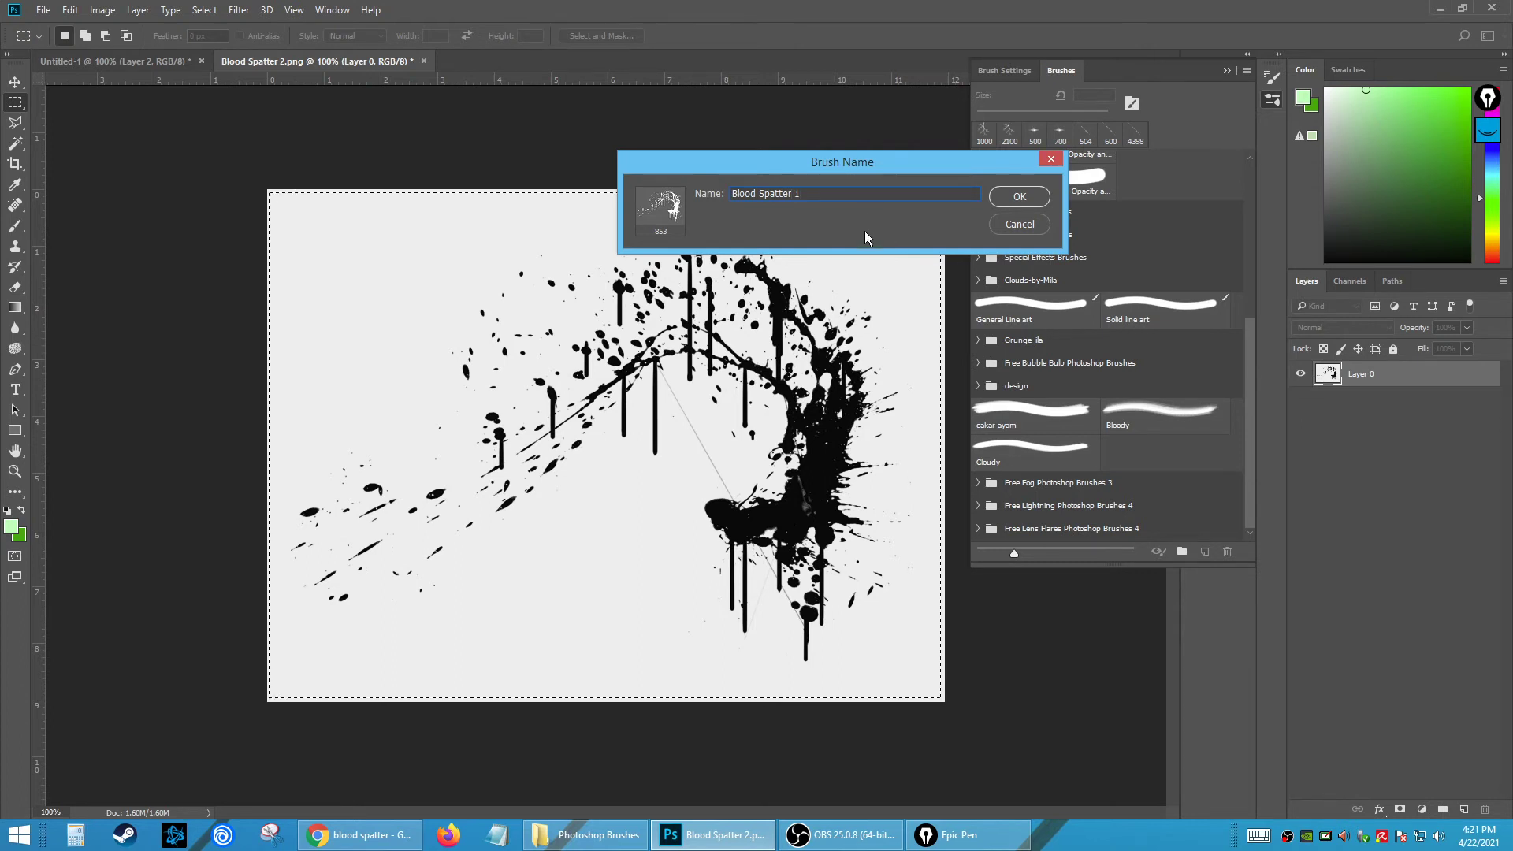
click(1014, 194)
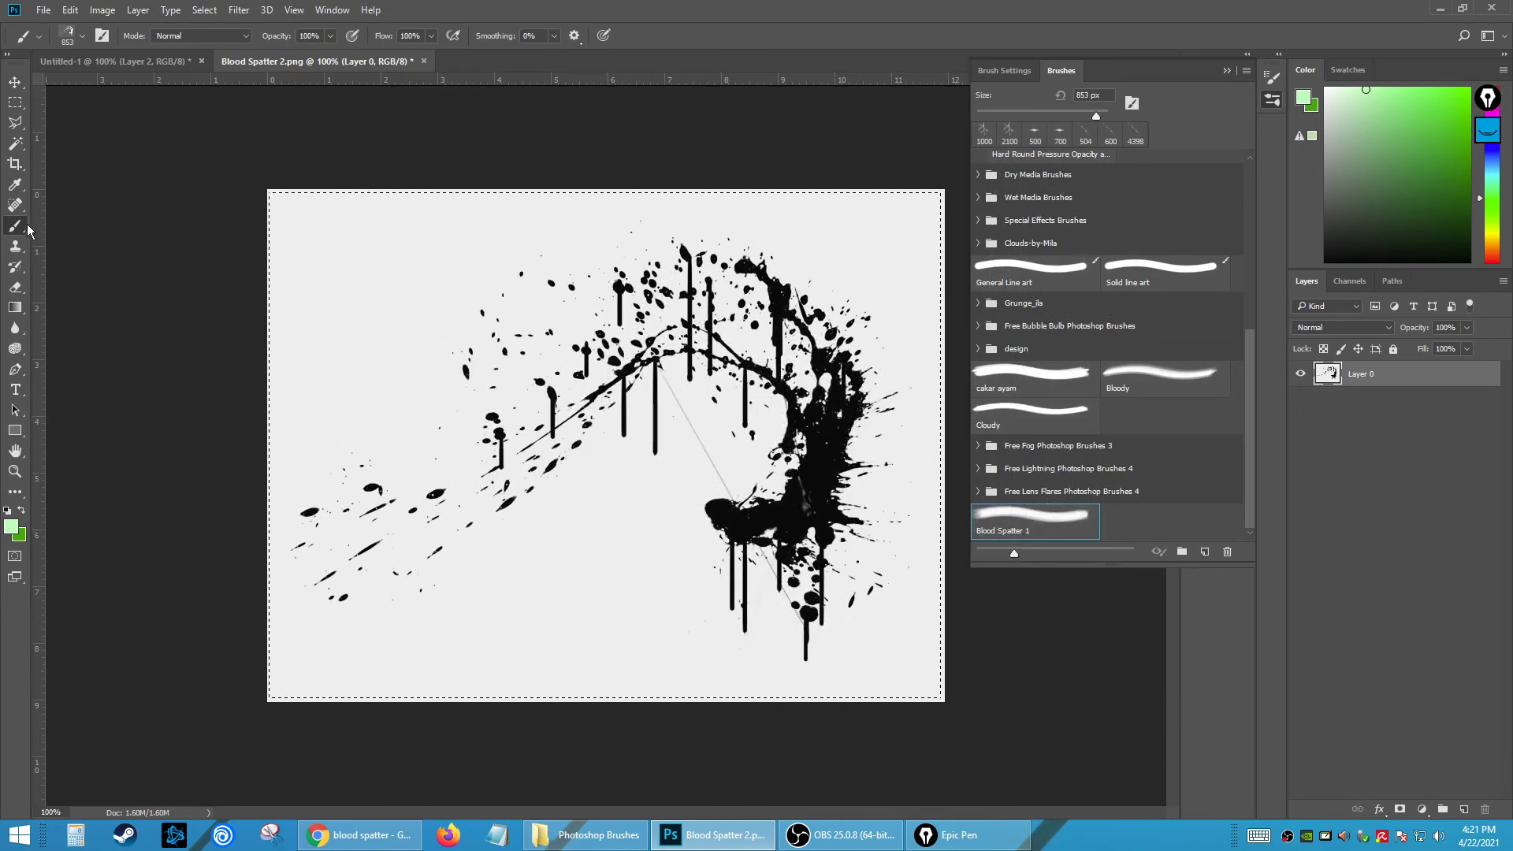
- Clear the selection and stamp the Blood Spatter 1 brush once at 300 px on Layer 2 of Untitled-1, slightly above the canvas centre
click(15, 102)
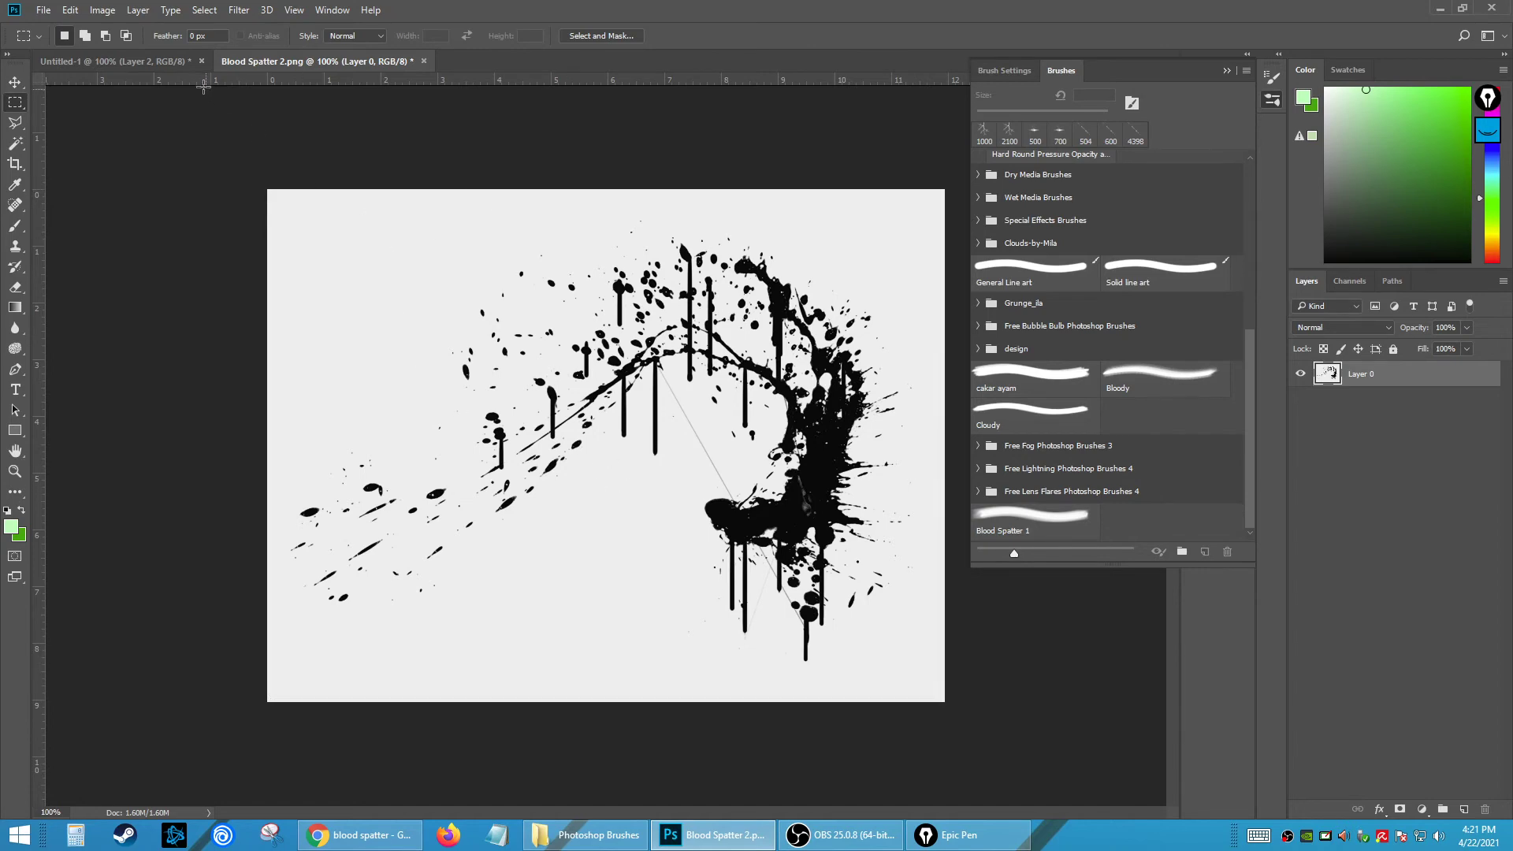
click(114, 60)
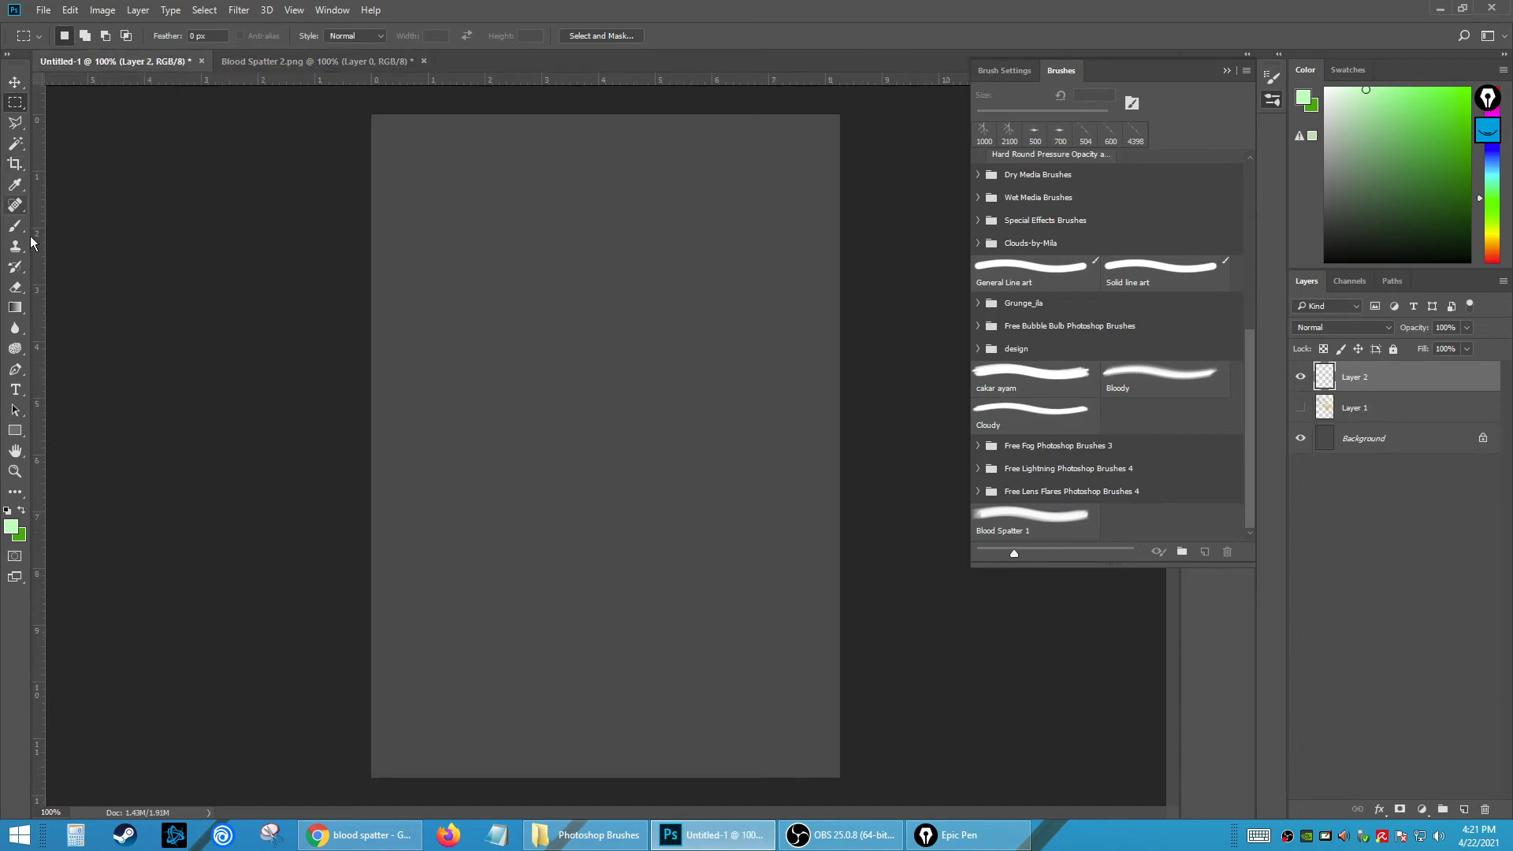
click(1032, 517)
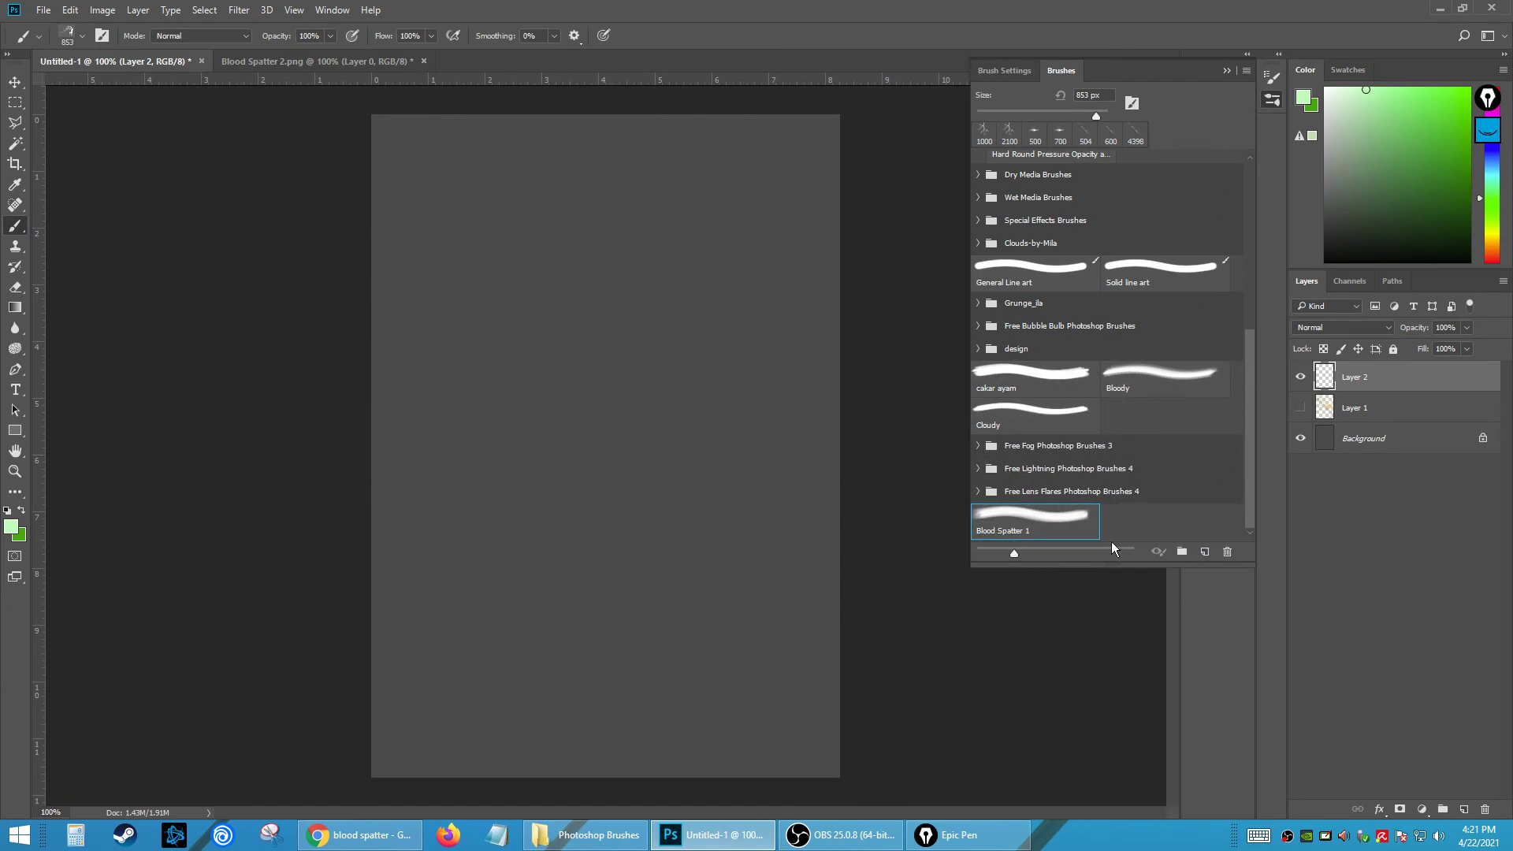
click(1273, 78)
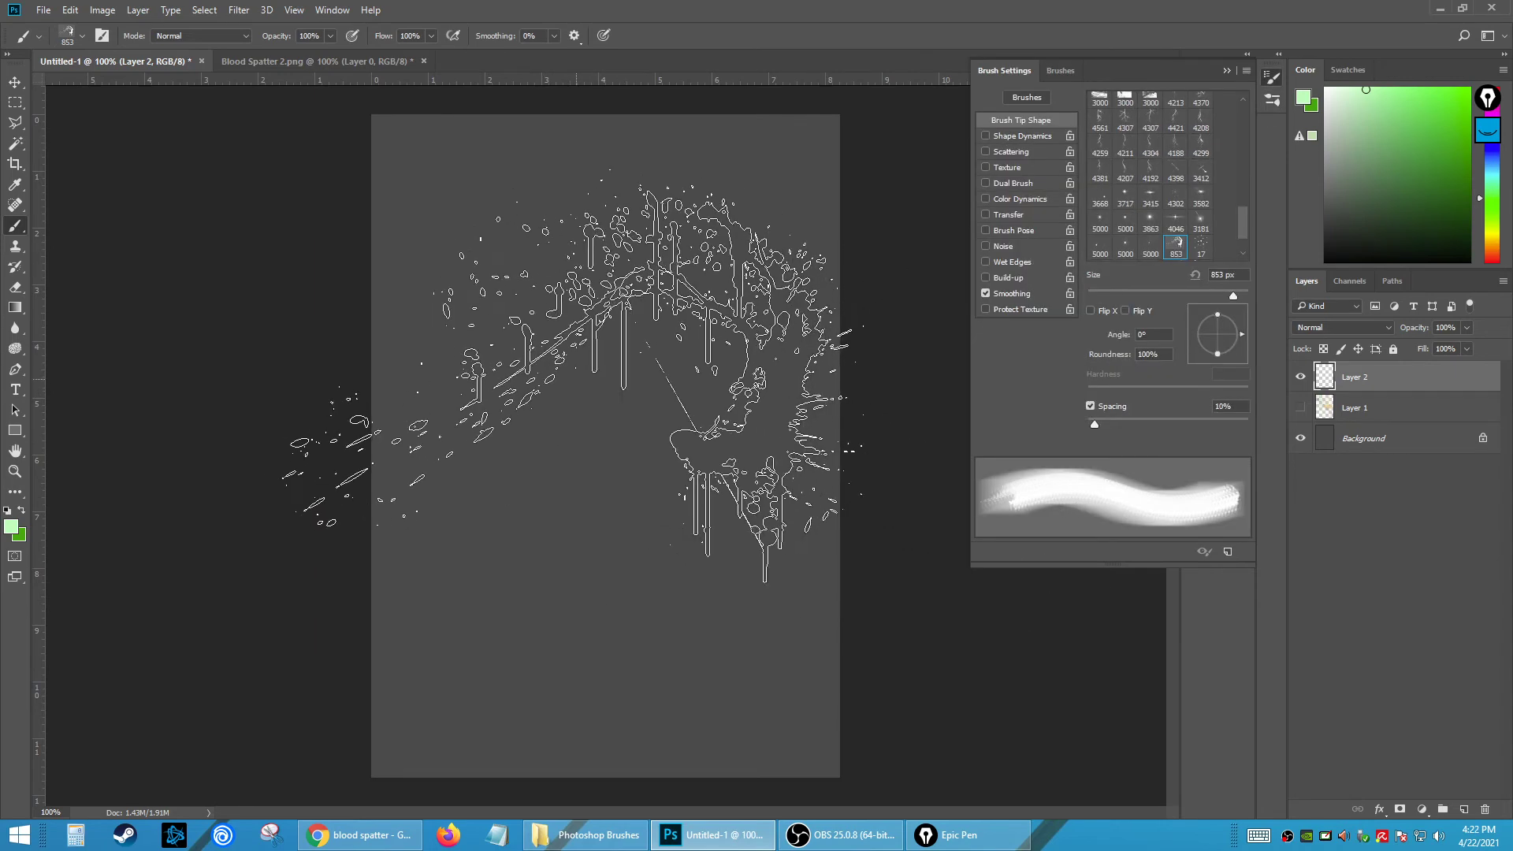
key(bracketleft)
key(bracketleft)
key(bracketleft)
key(bracketleft)
key(bracketleft)
key(bracketleft)
click(603, 382)
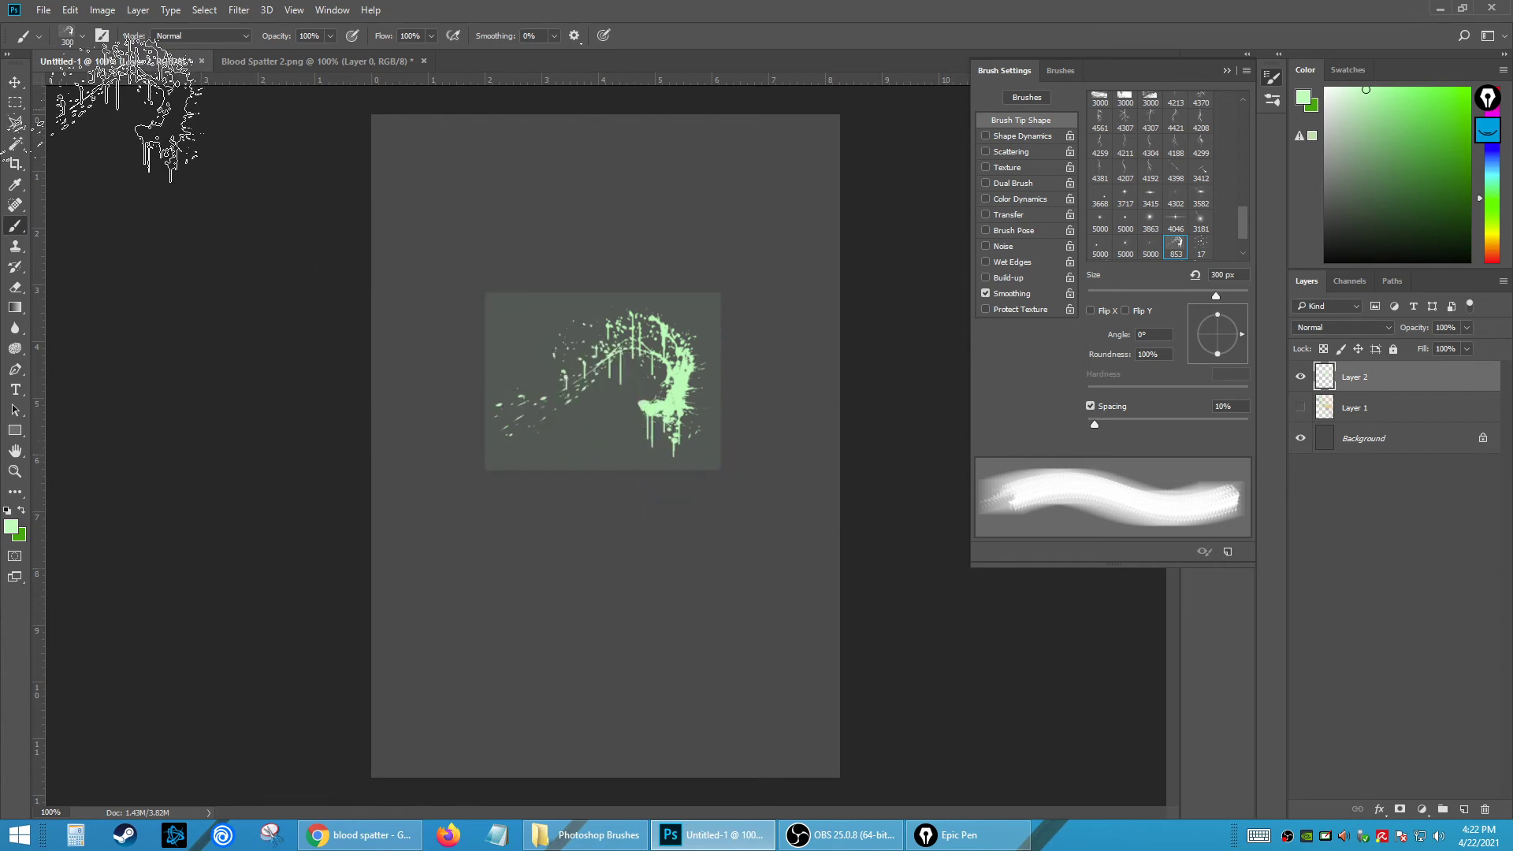
- Return to the Blood Spatter 2 document, sample the image background with the Eyedropper and examine its values in the Color Picker
click(15, 82)
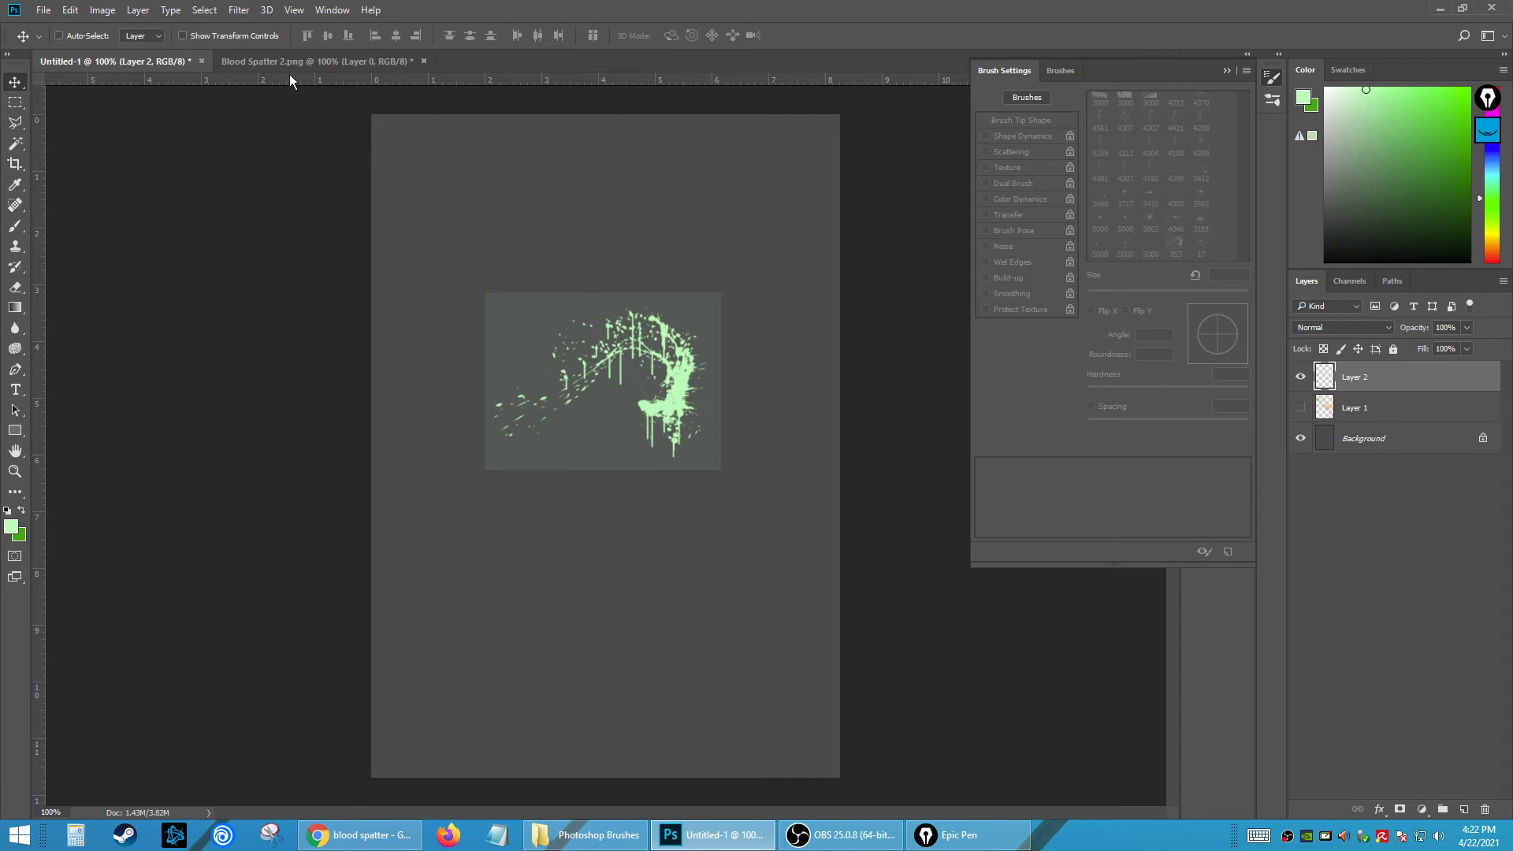
click(312, 62)
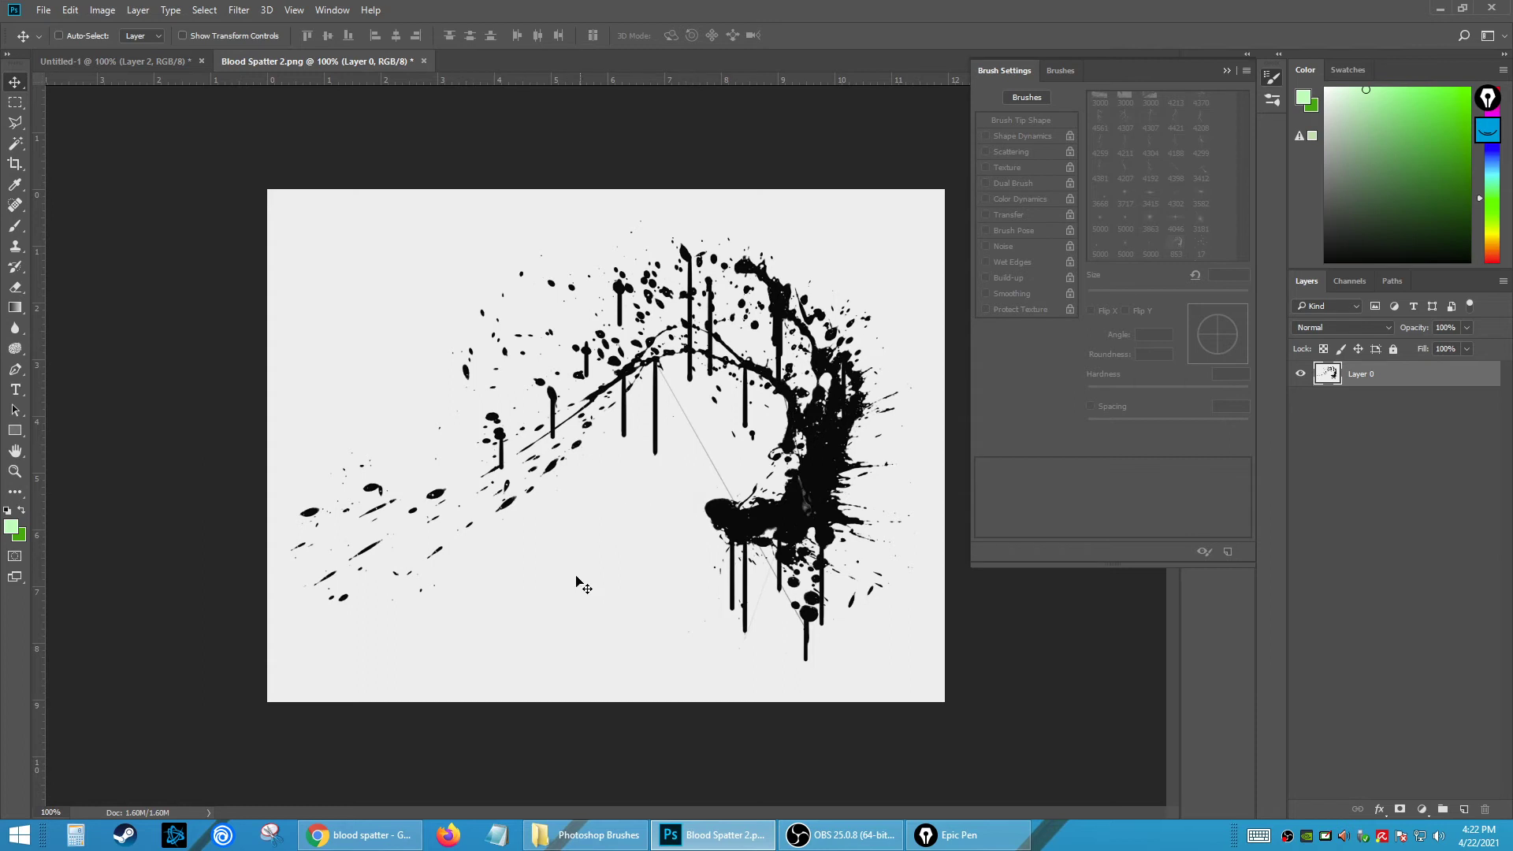
click(19, 184)
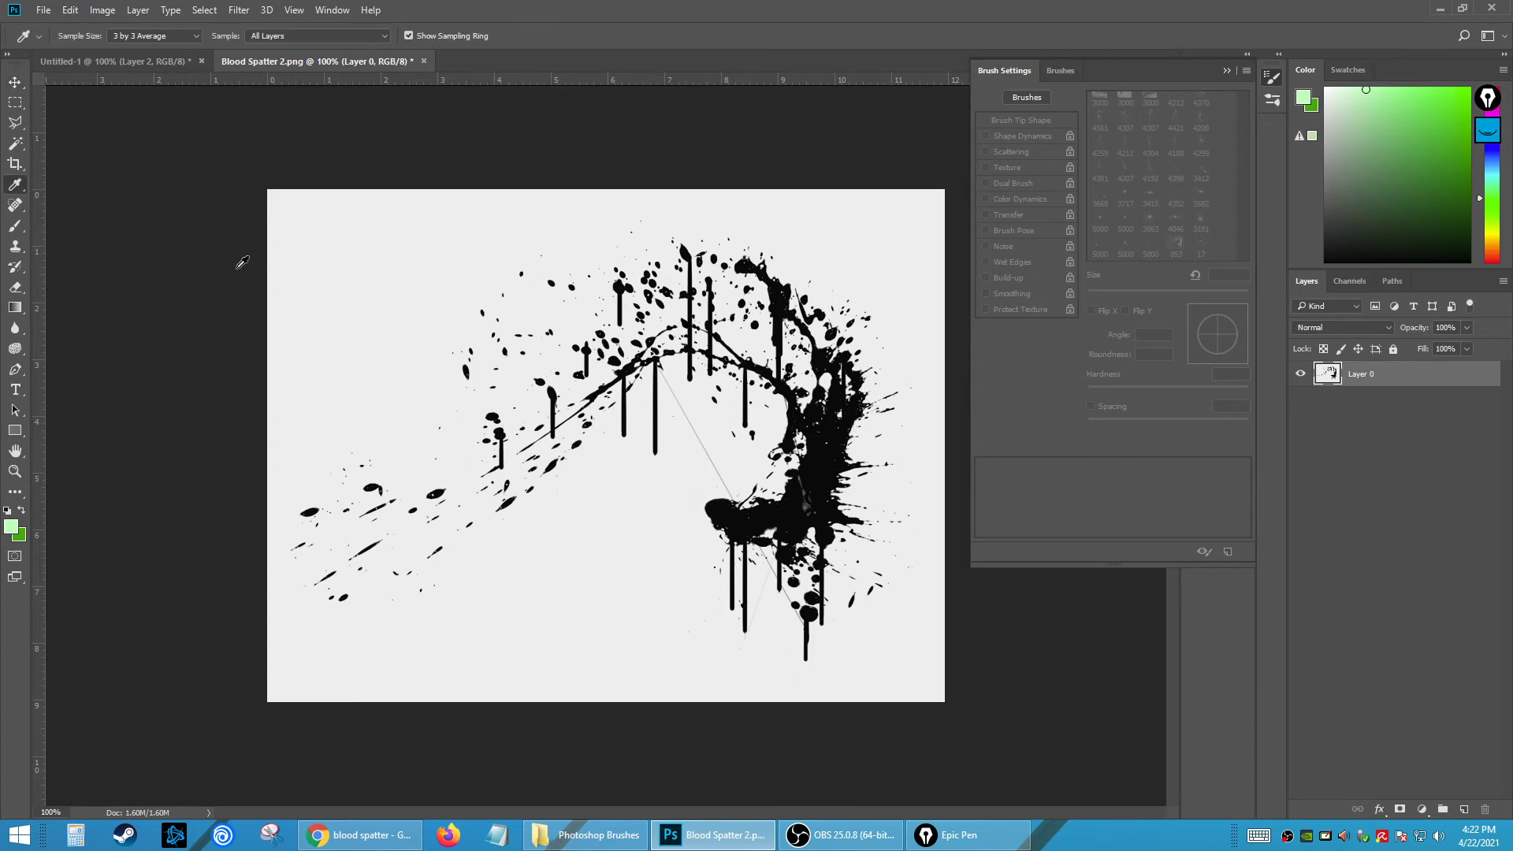
click(363, 311)
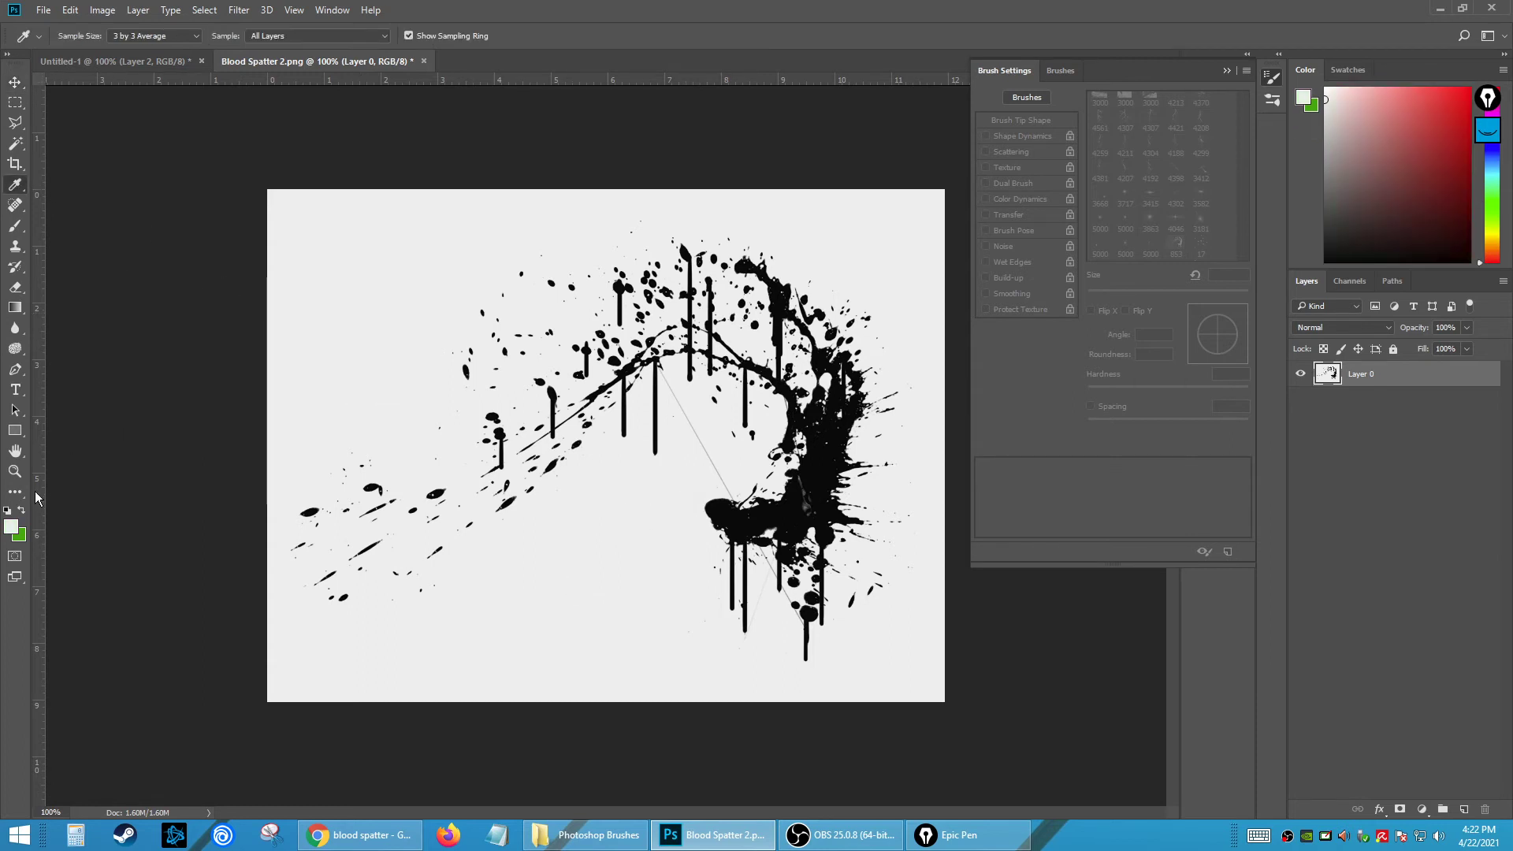
click(11, 526)
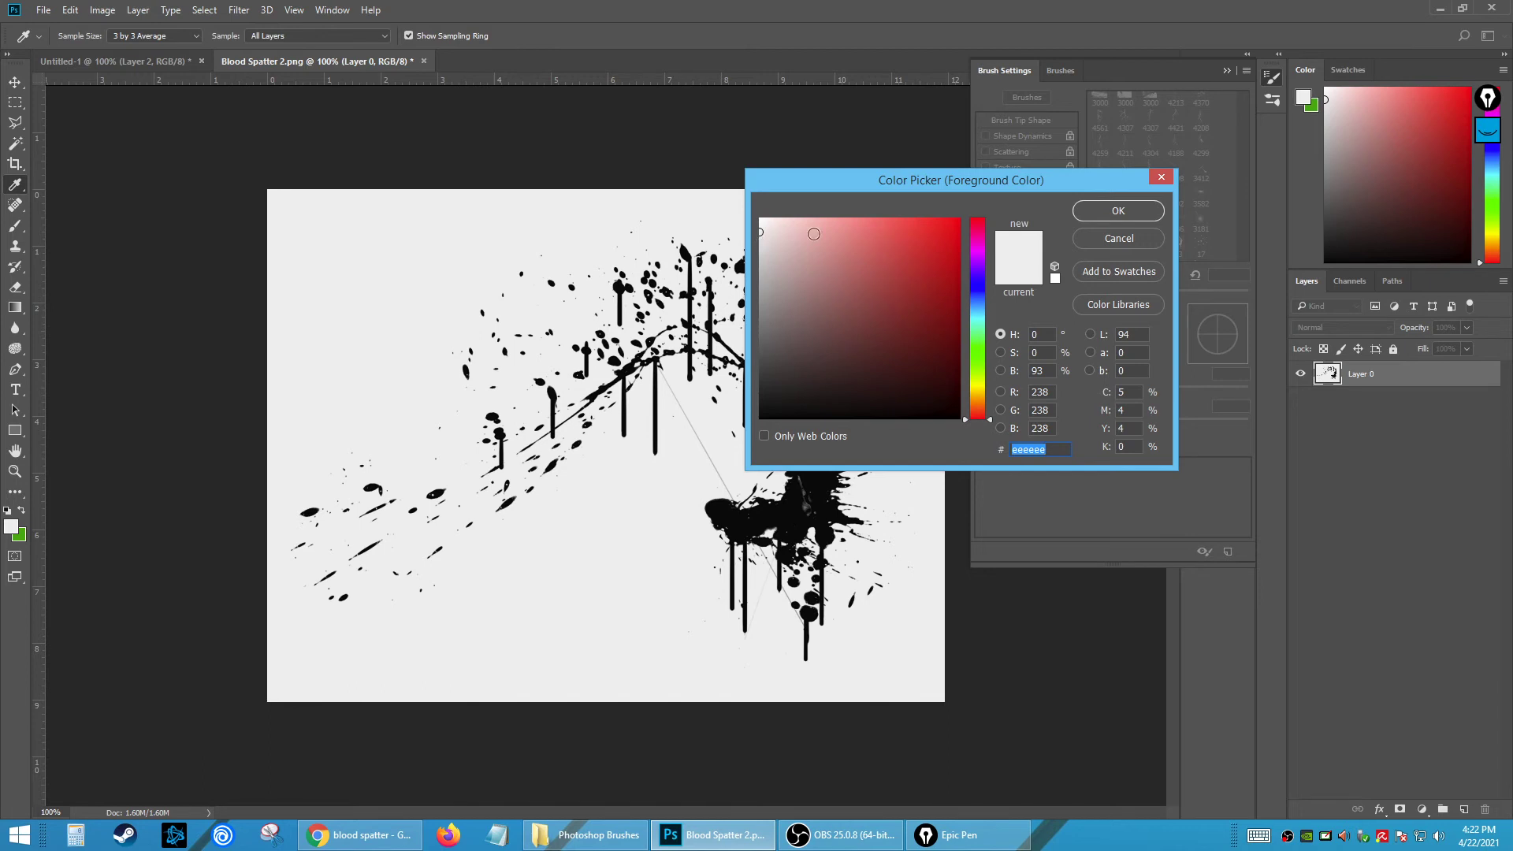
click(1118, 238)
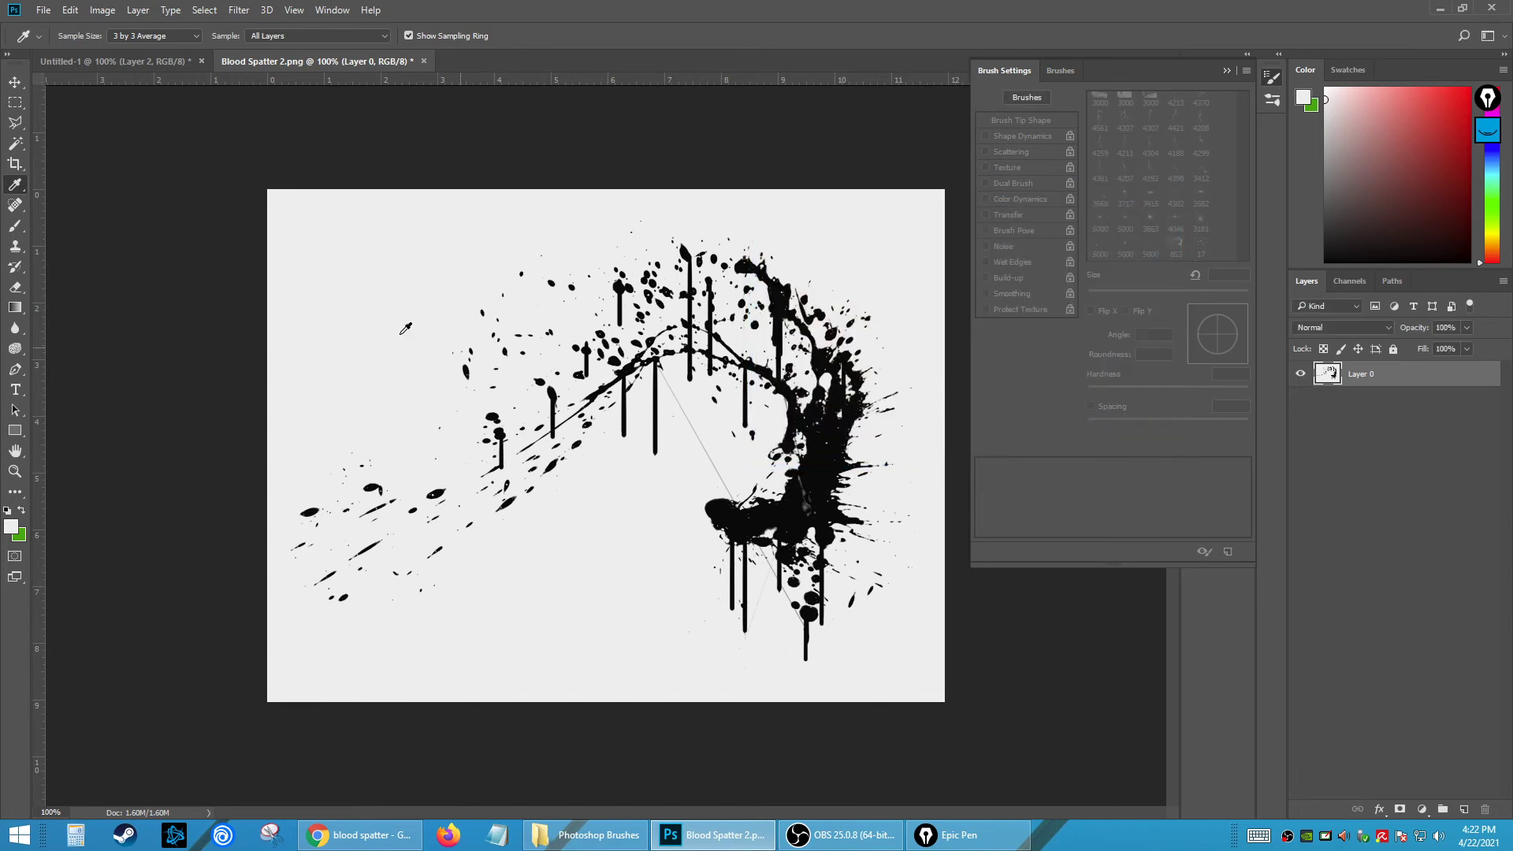
click(14, 85)
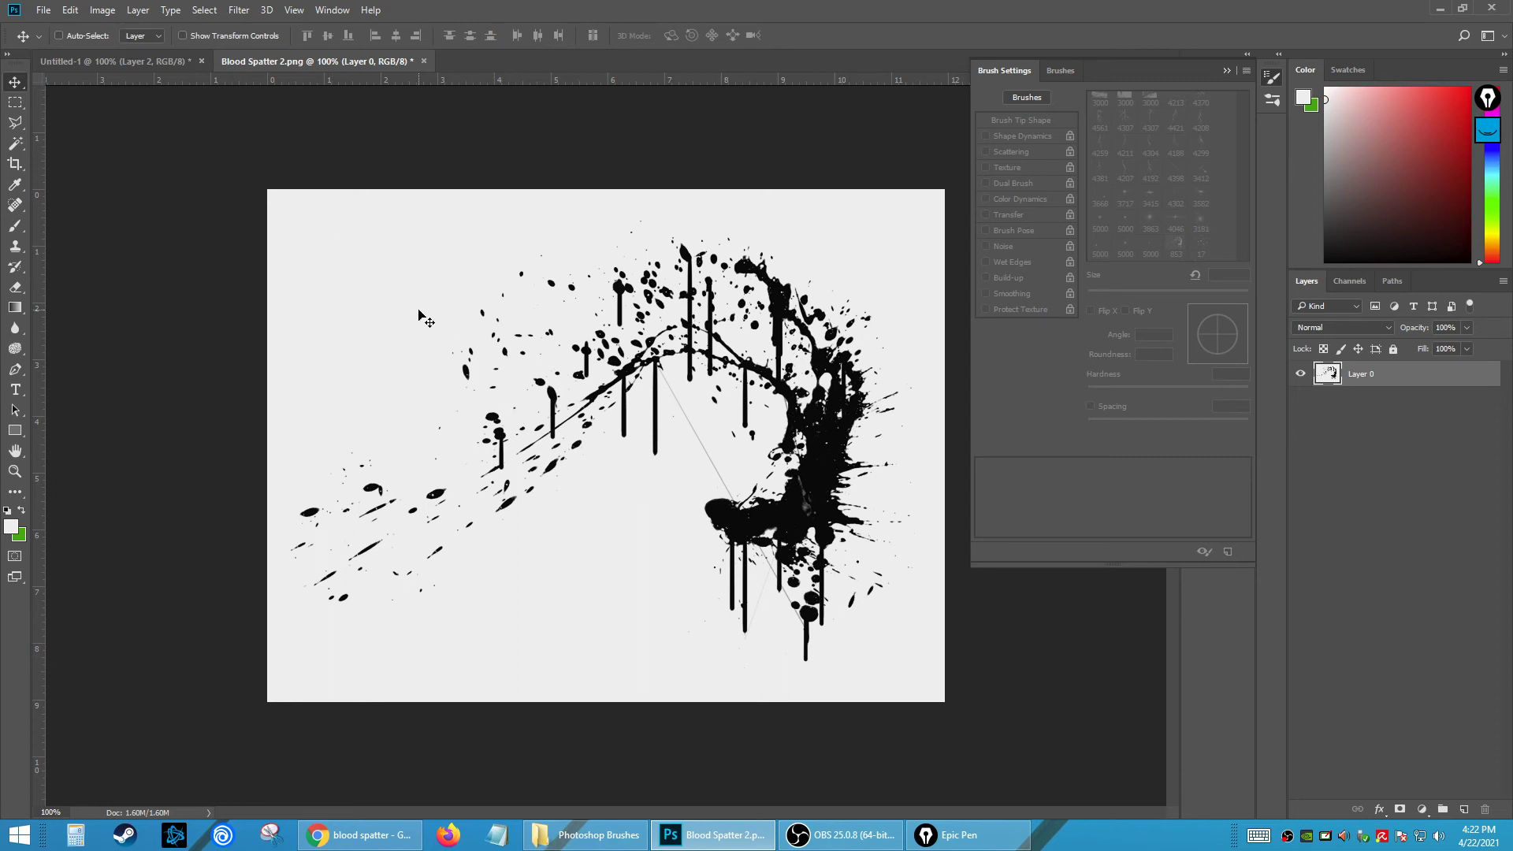
- Brighten the spatter image's background with a Levels adjustment using white input 203
click(101, 11)
mouse_move(173, 50)
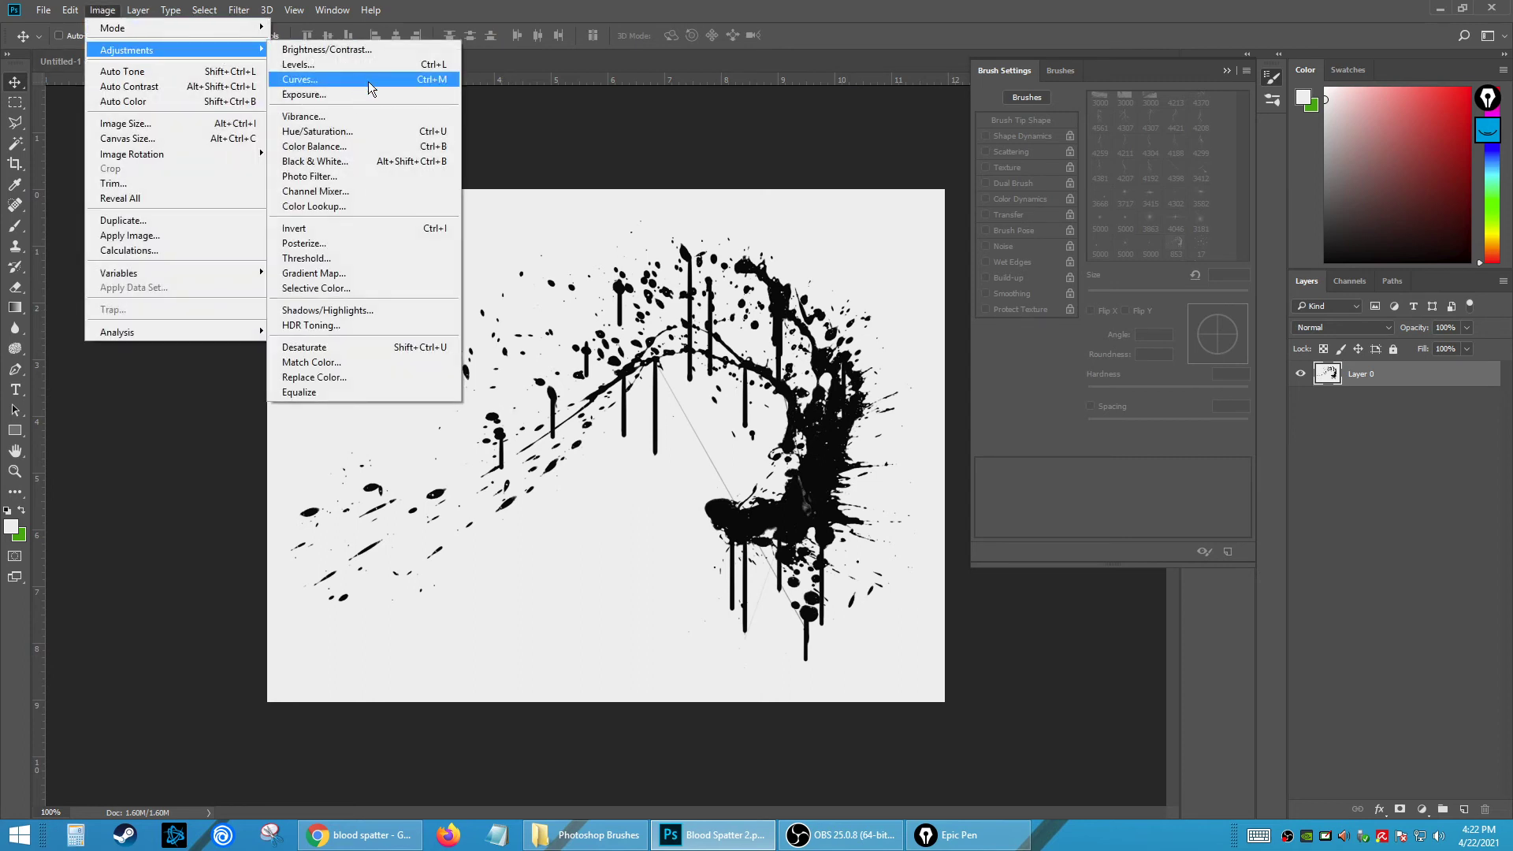
click(309, 65)
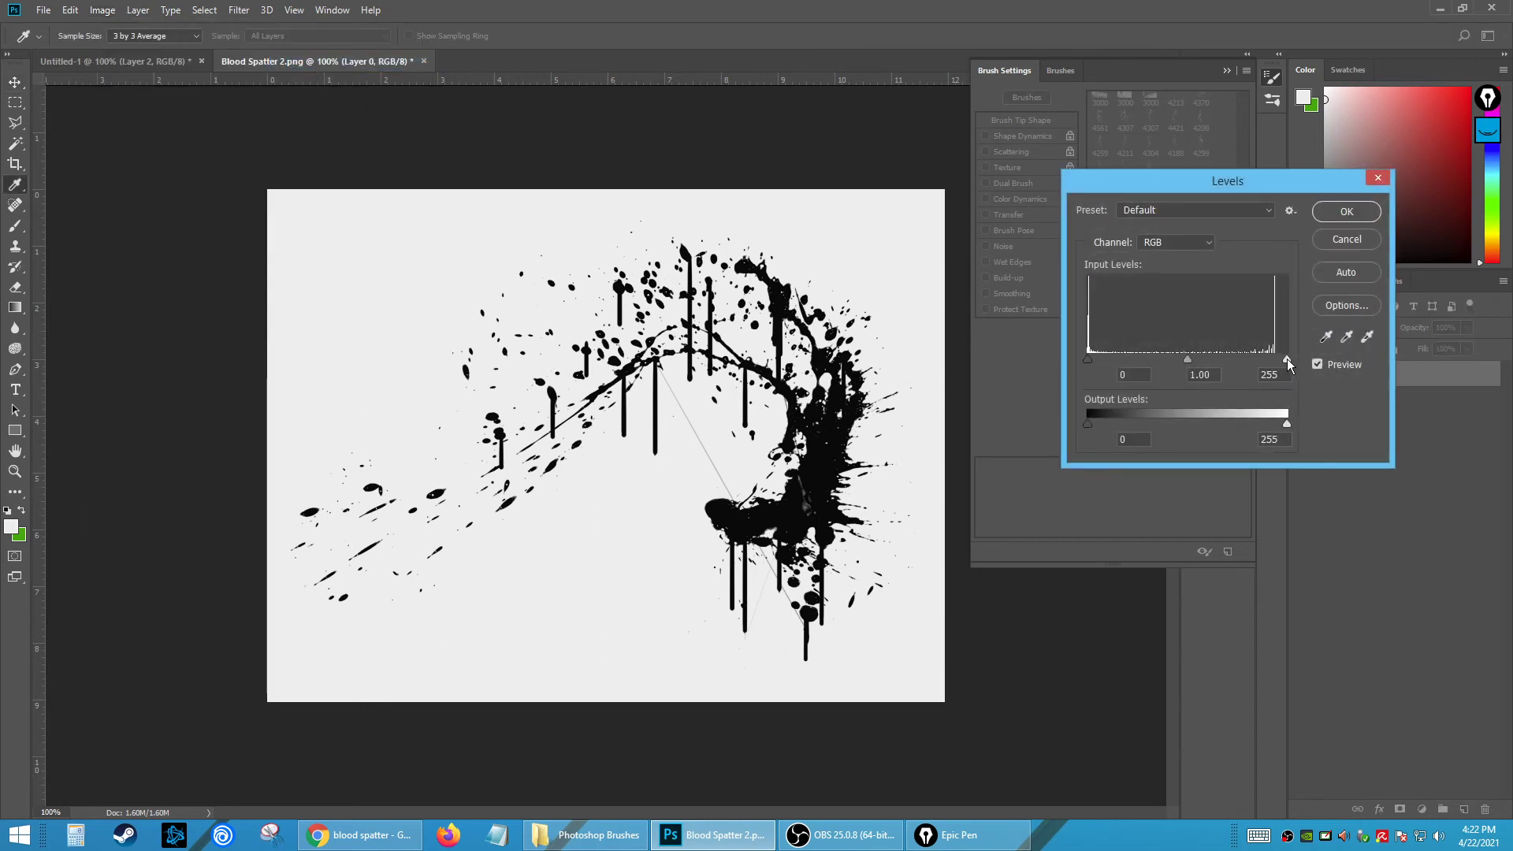
drag(1287, 357, 1245, 353)
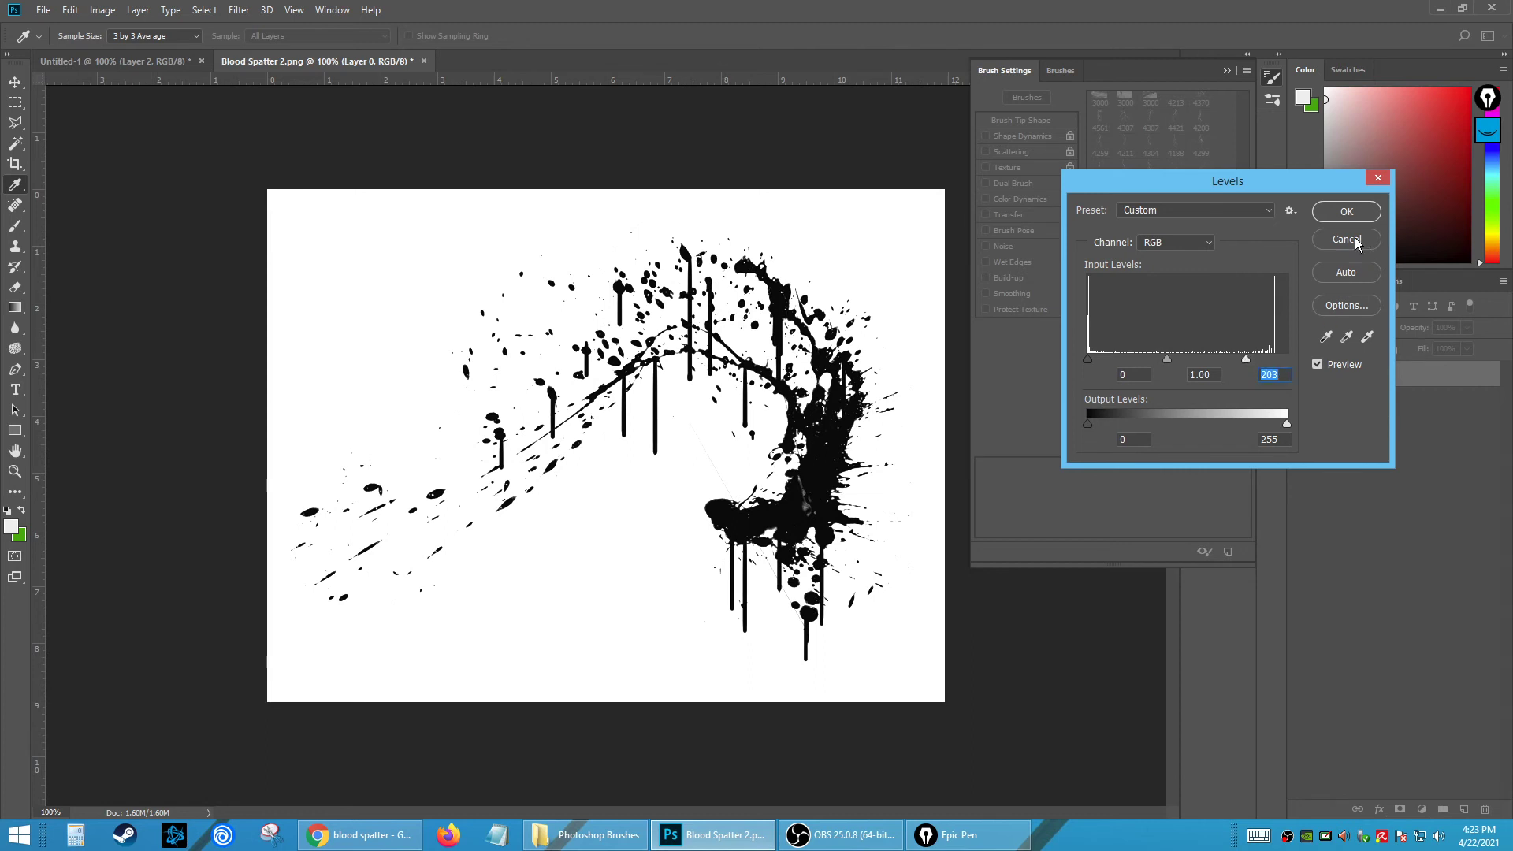
click(1345, 212)
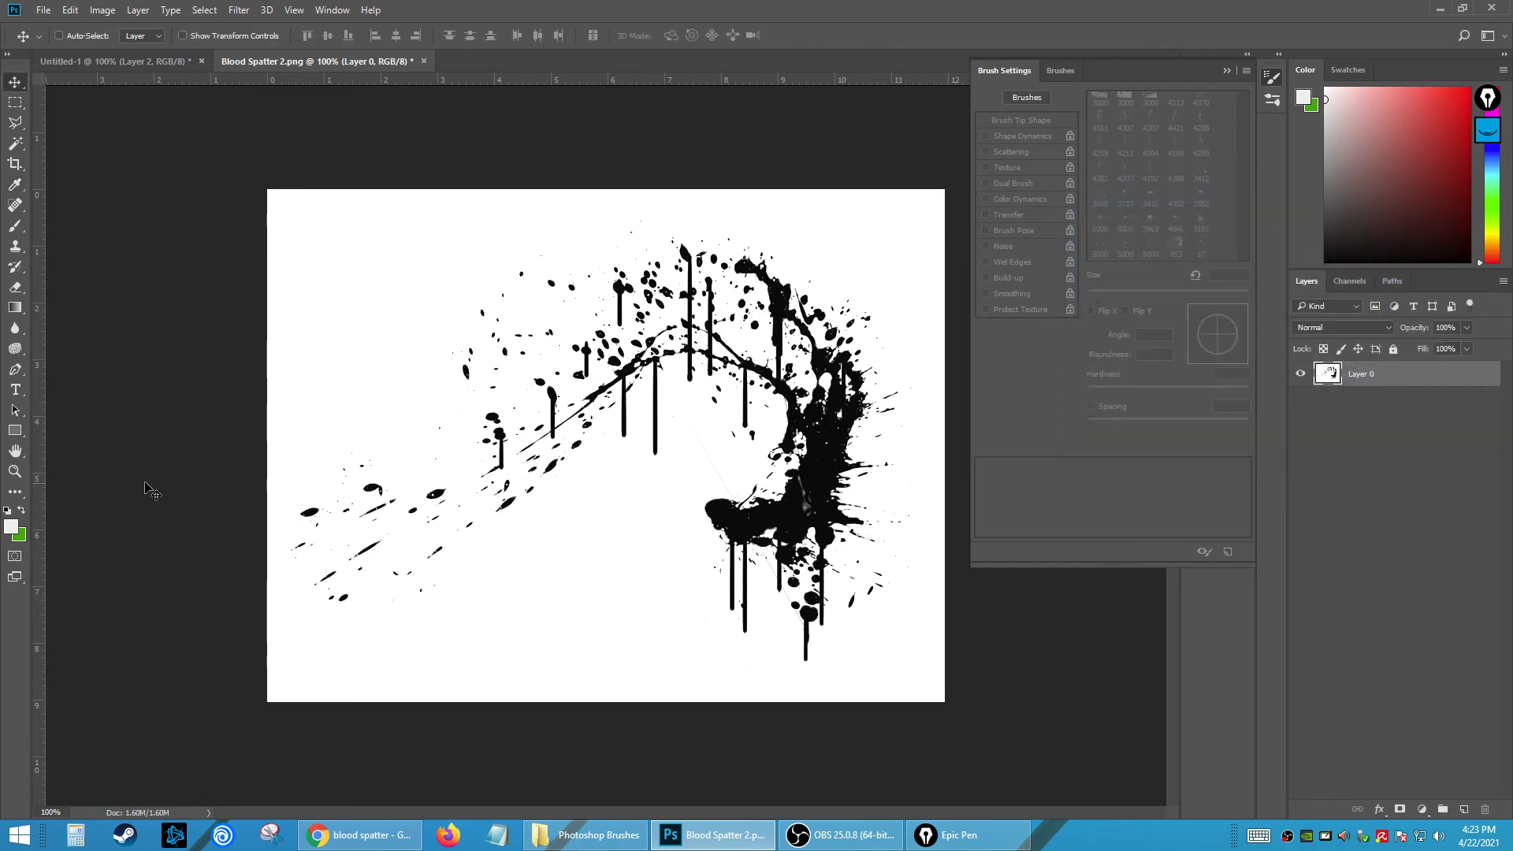
- Sample the adjusted background as the foreground colour, check its values in the Color Picker, and return to the Move tool
click(15, 185)
click(345, 295)
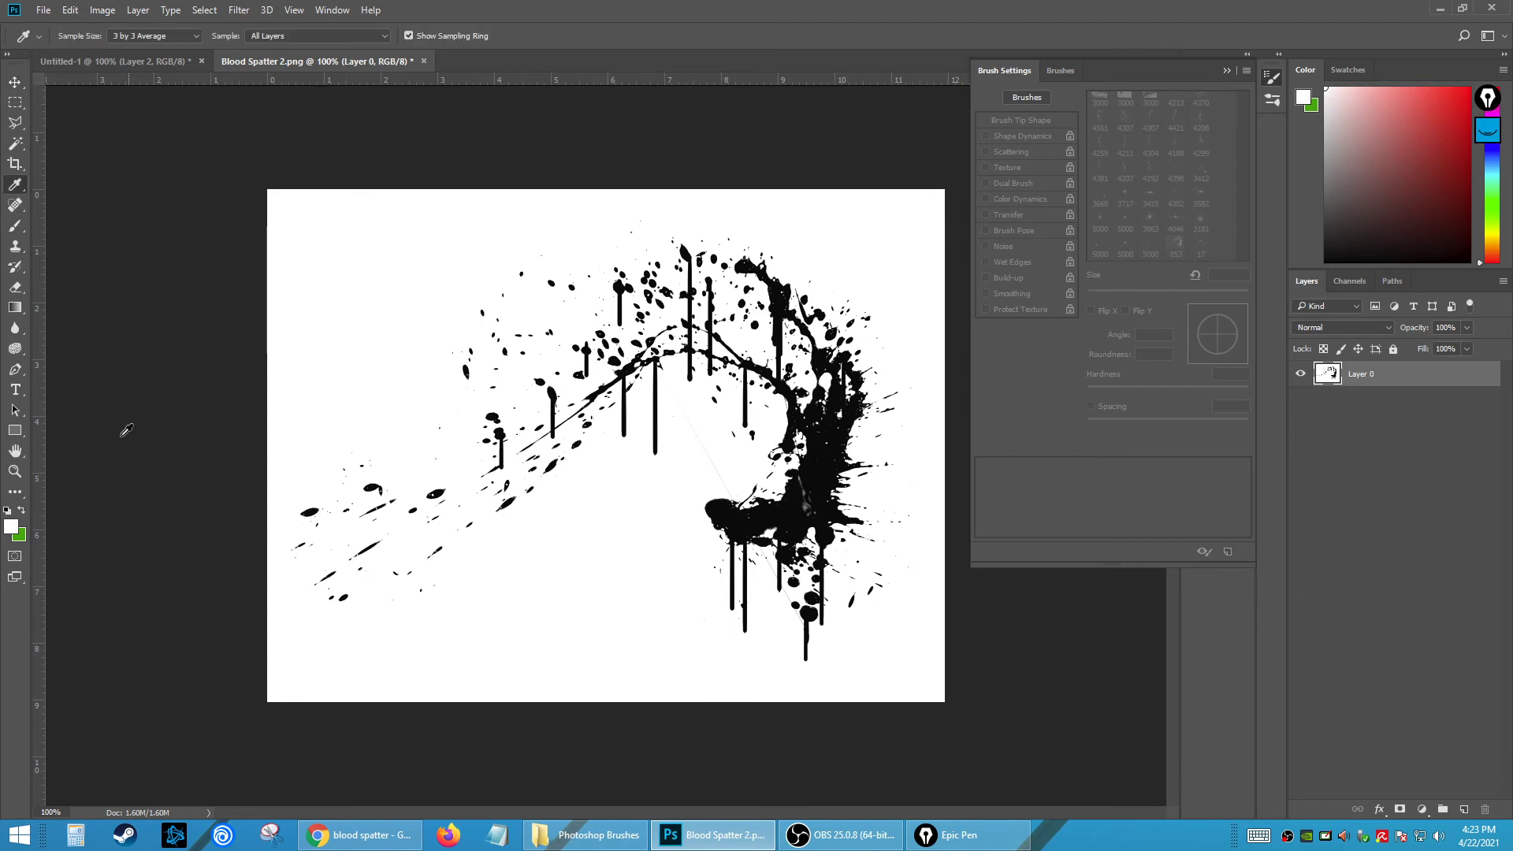
click(11, 526)
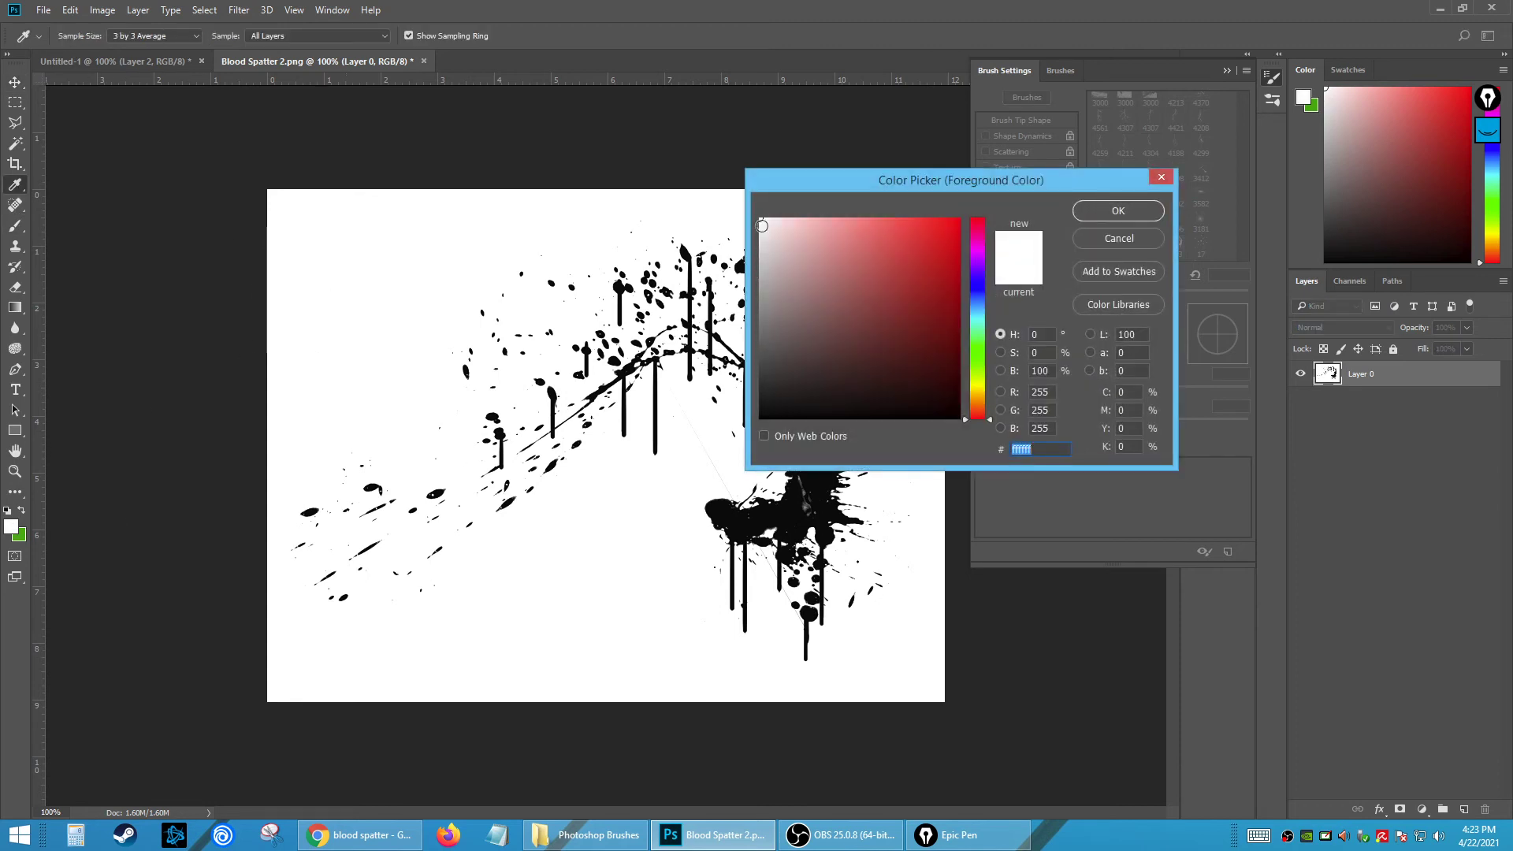
click(1109, 241)
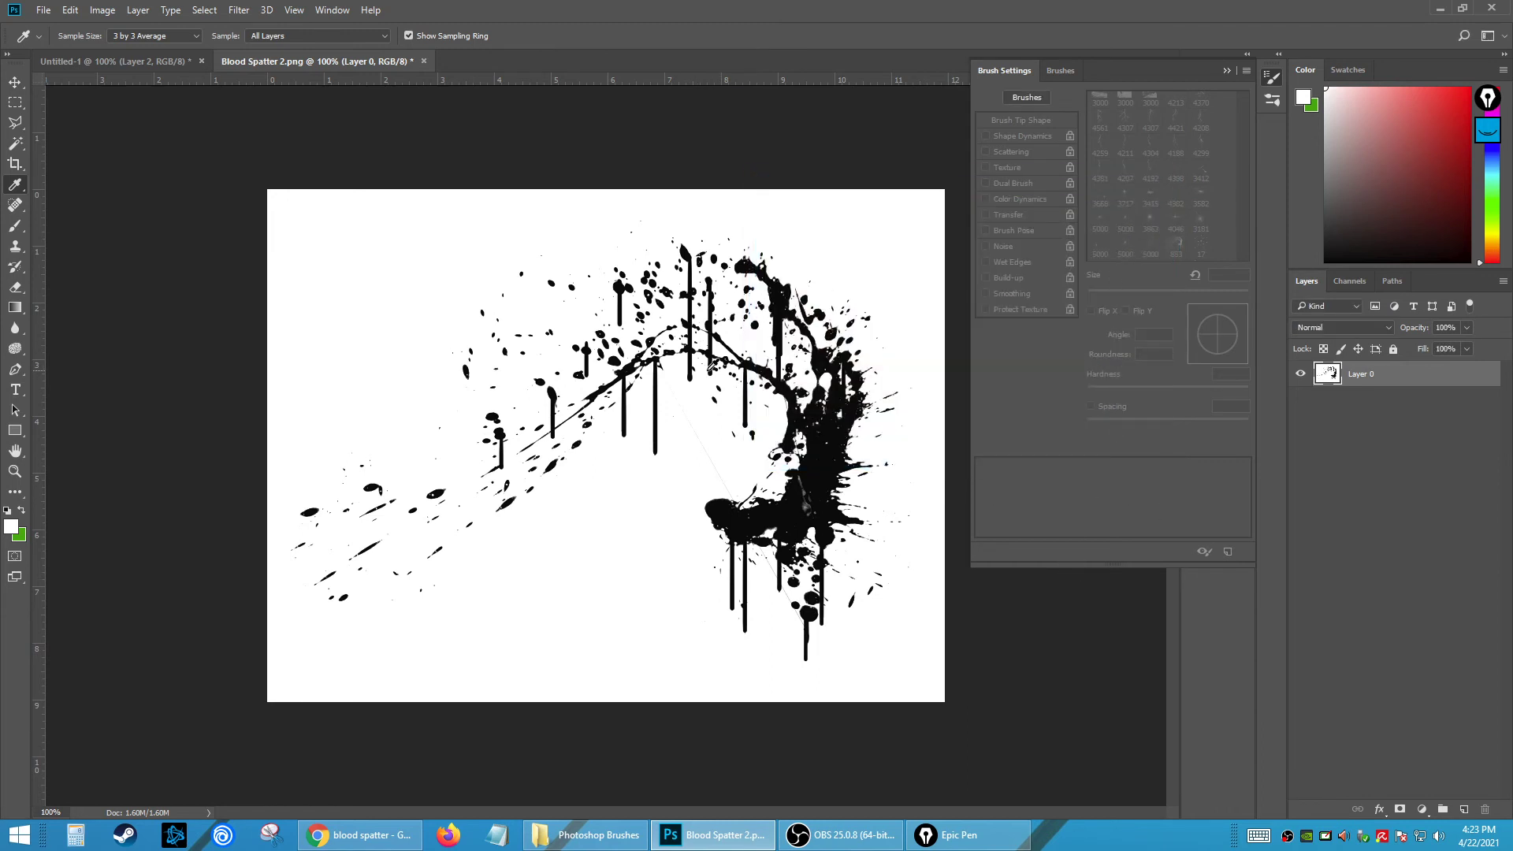
click(15, 102)
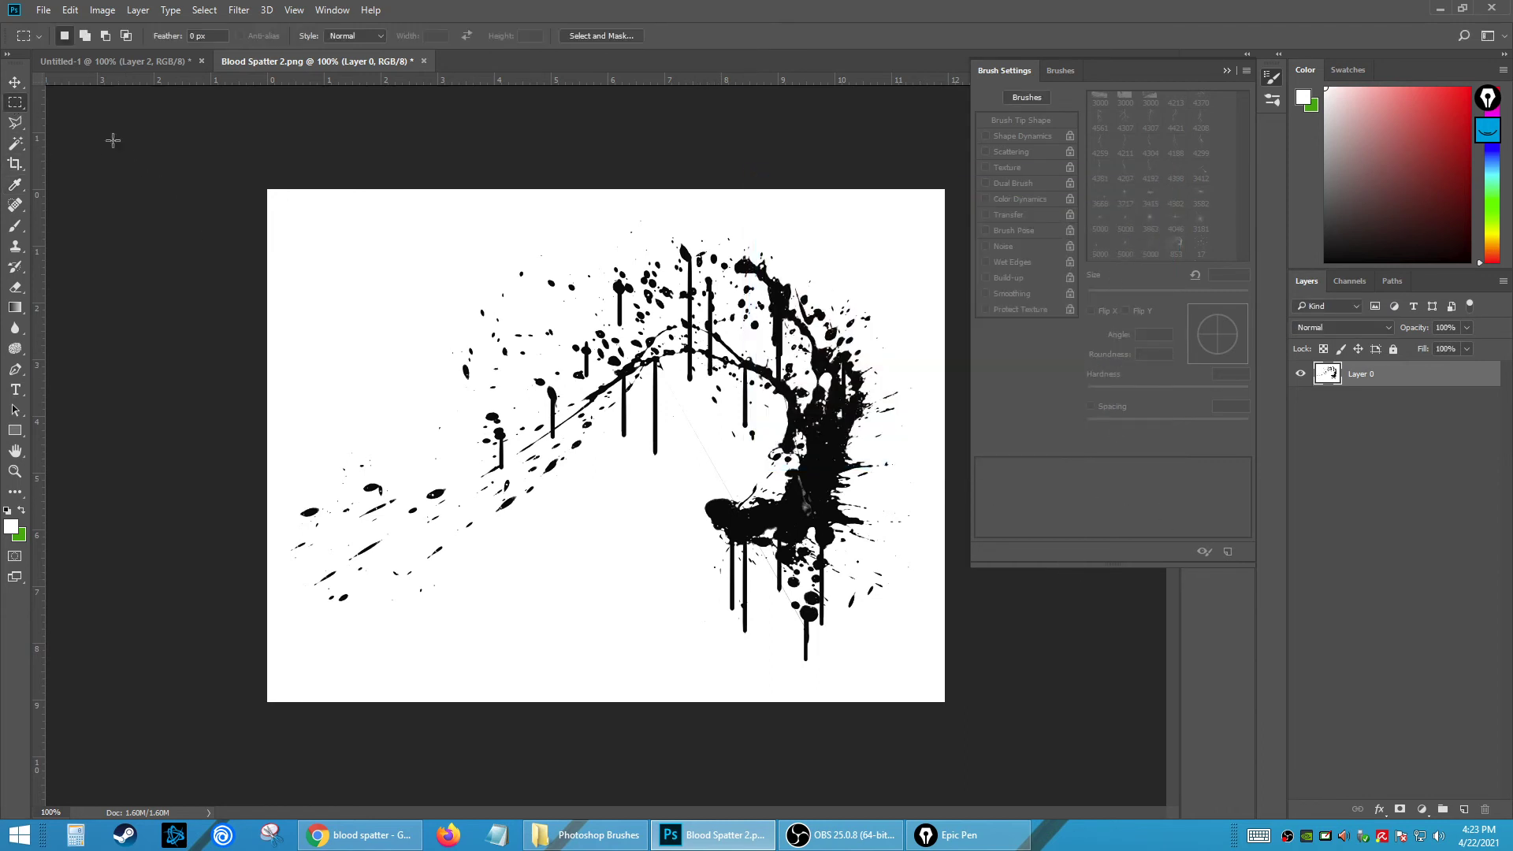
click(15, 82)
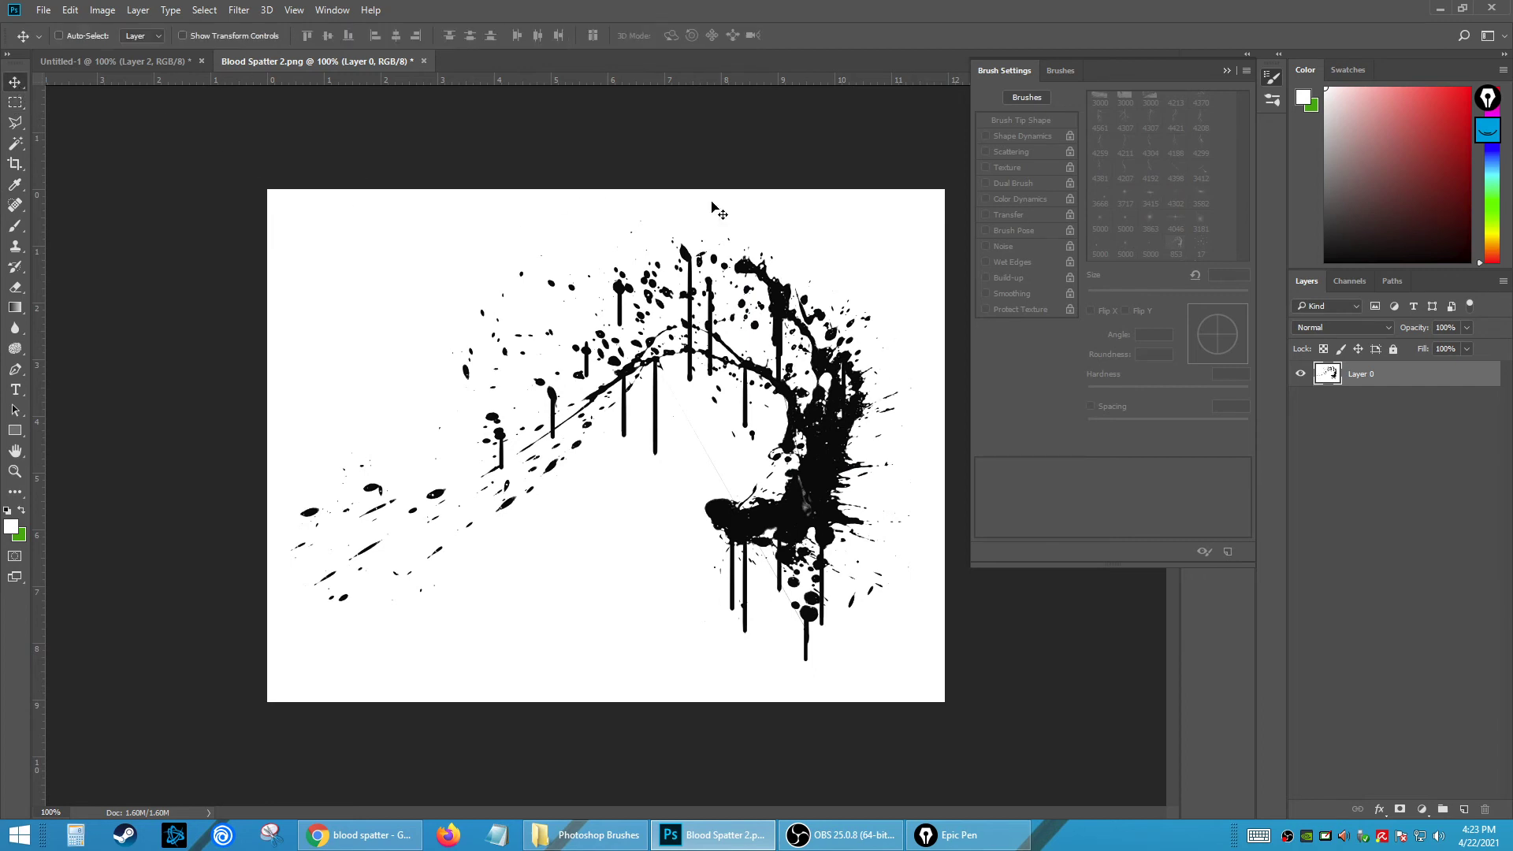
- Delete the Blood Spatter 1 brush from the brush presets
click(1272, 100)
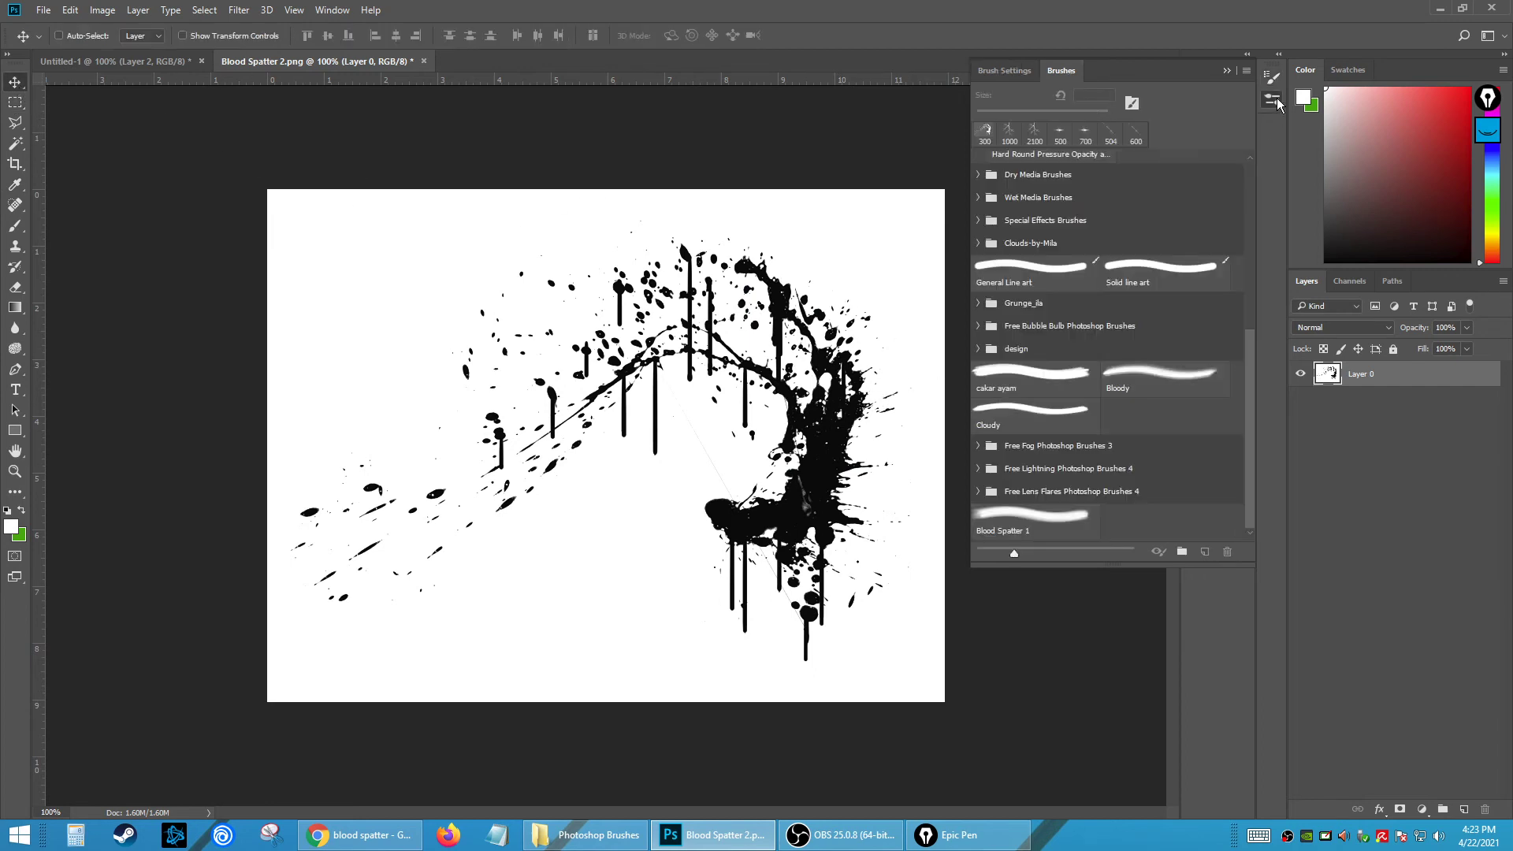
click(992, 527)
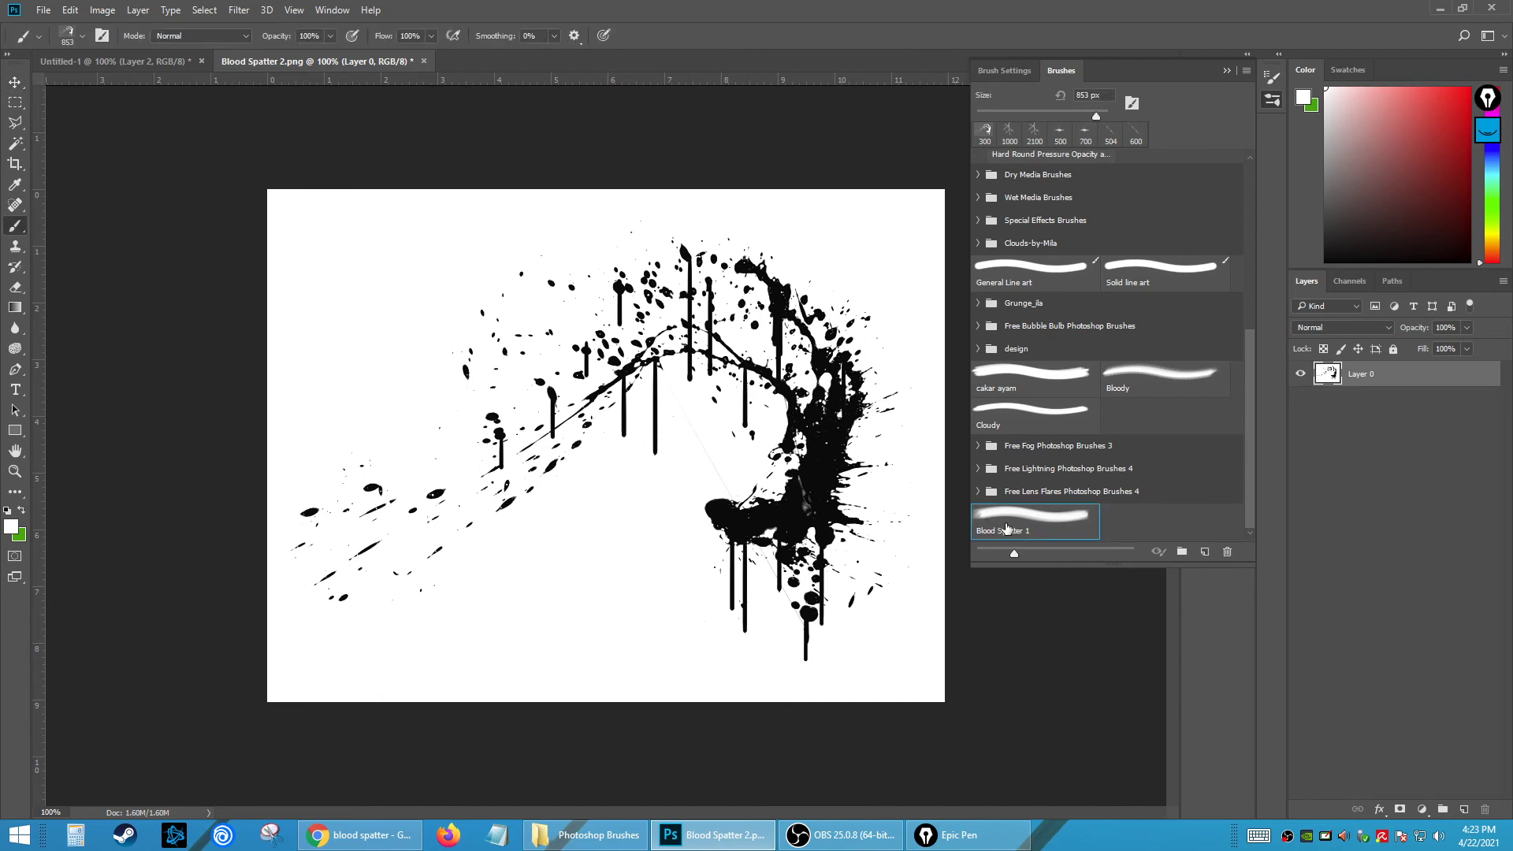
right_click(1007, 528)
click(1052, 550)
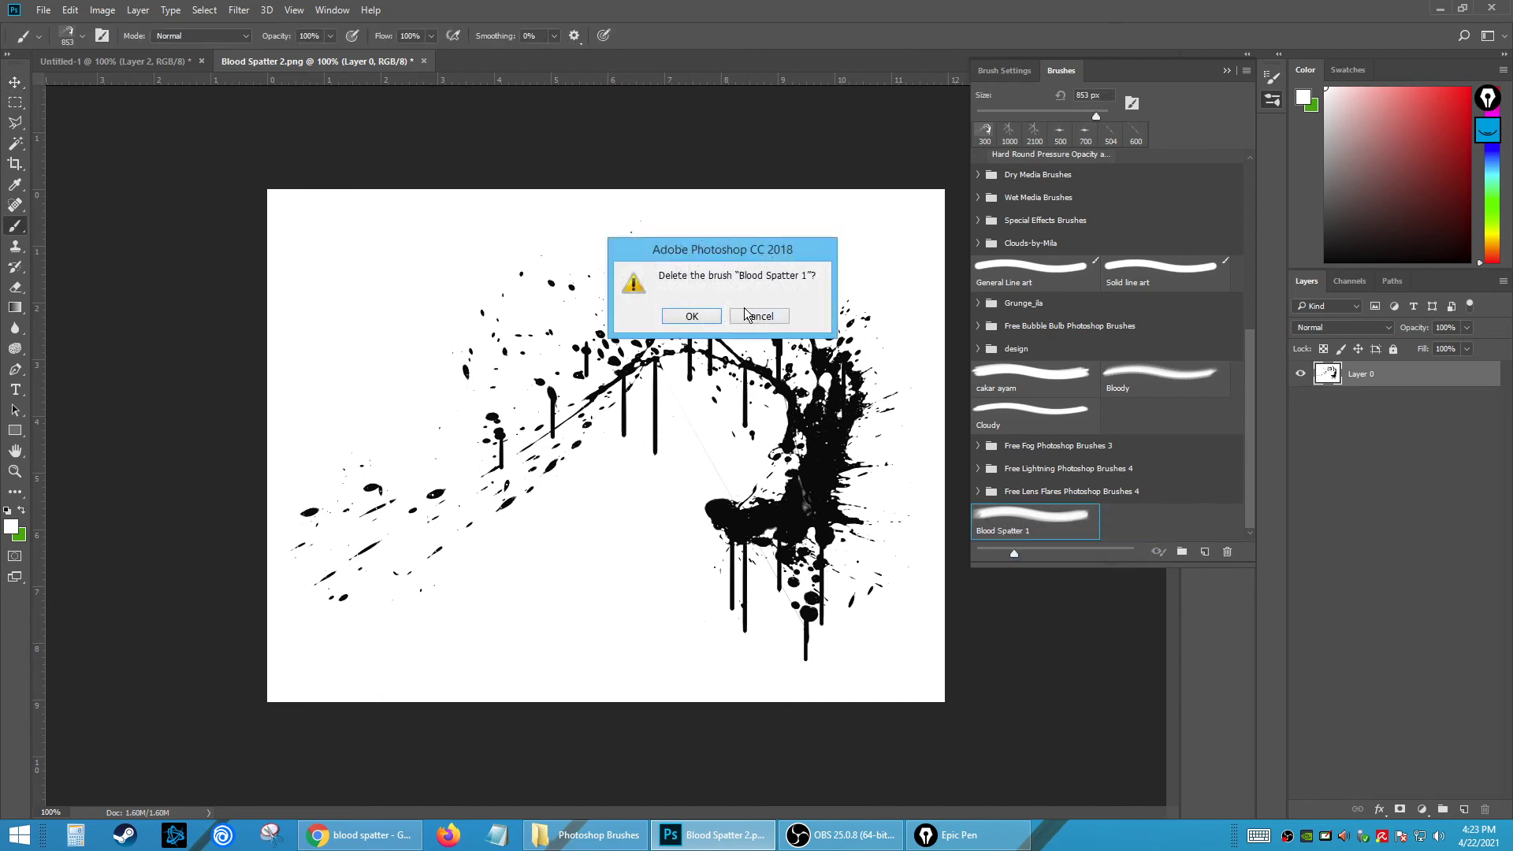
click(705, 316)
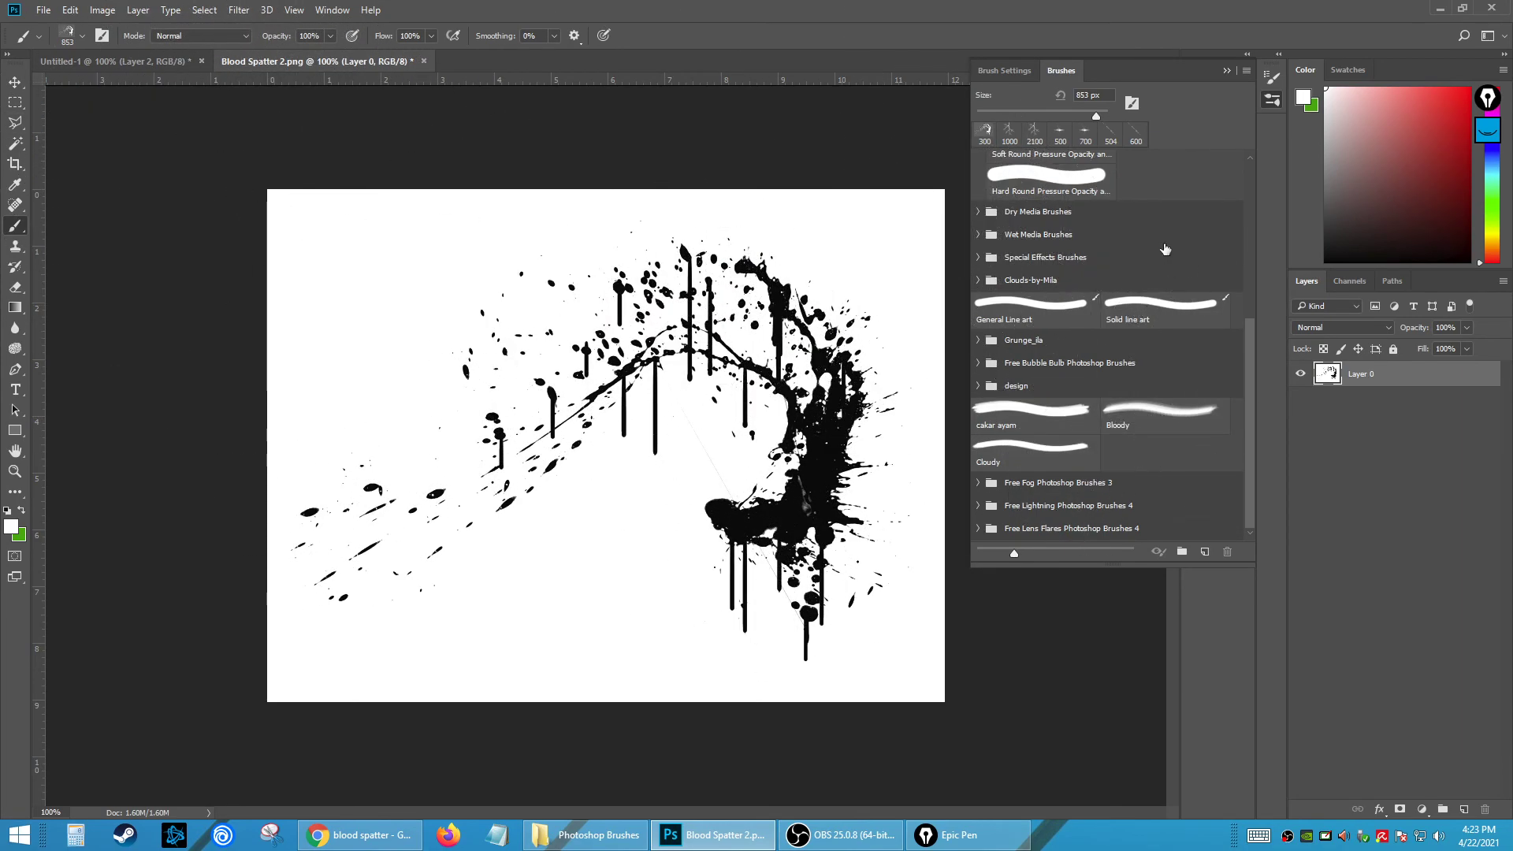
- Select the spatter image with a rectangular marquee just inside the canvas edges and define it as a brush preset named Blood Spatter 1
click(15, 103)
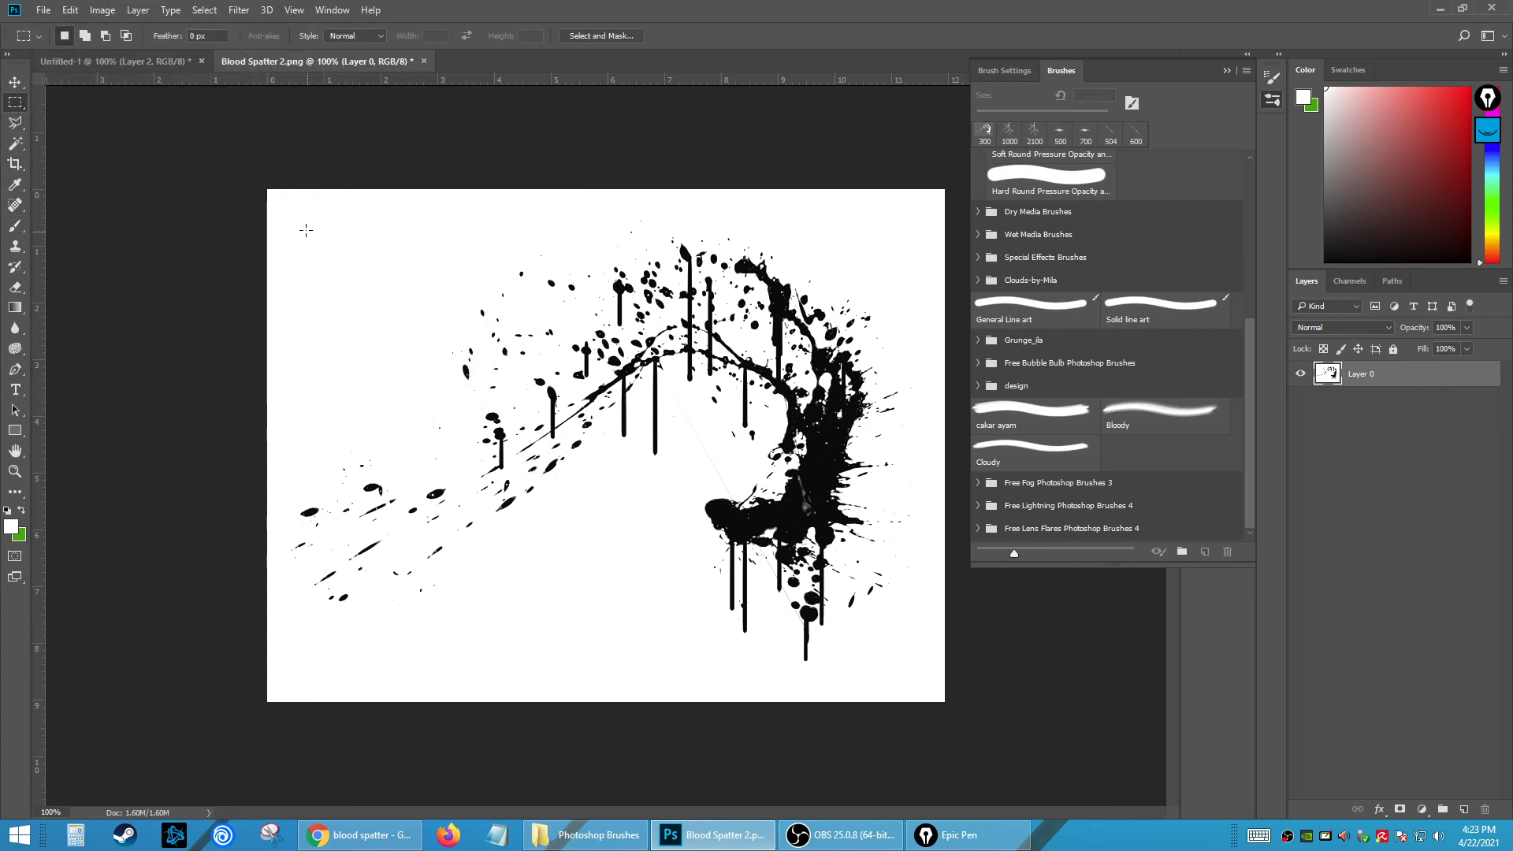
drag(270, 192, 943, 699)
click(71, 9)
click(105, 401)
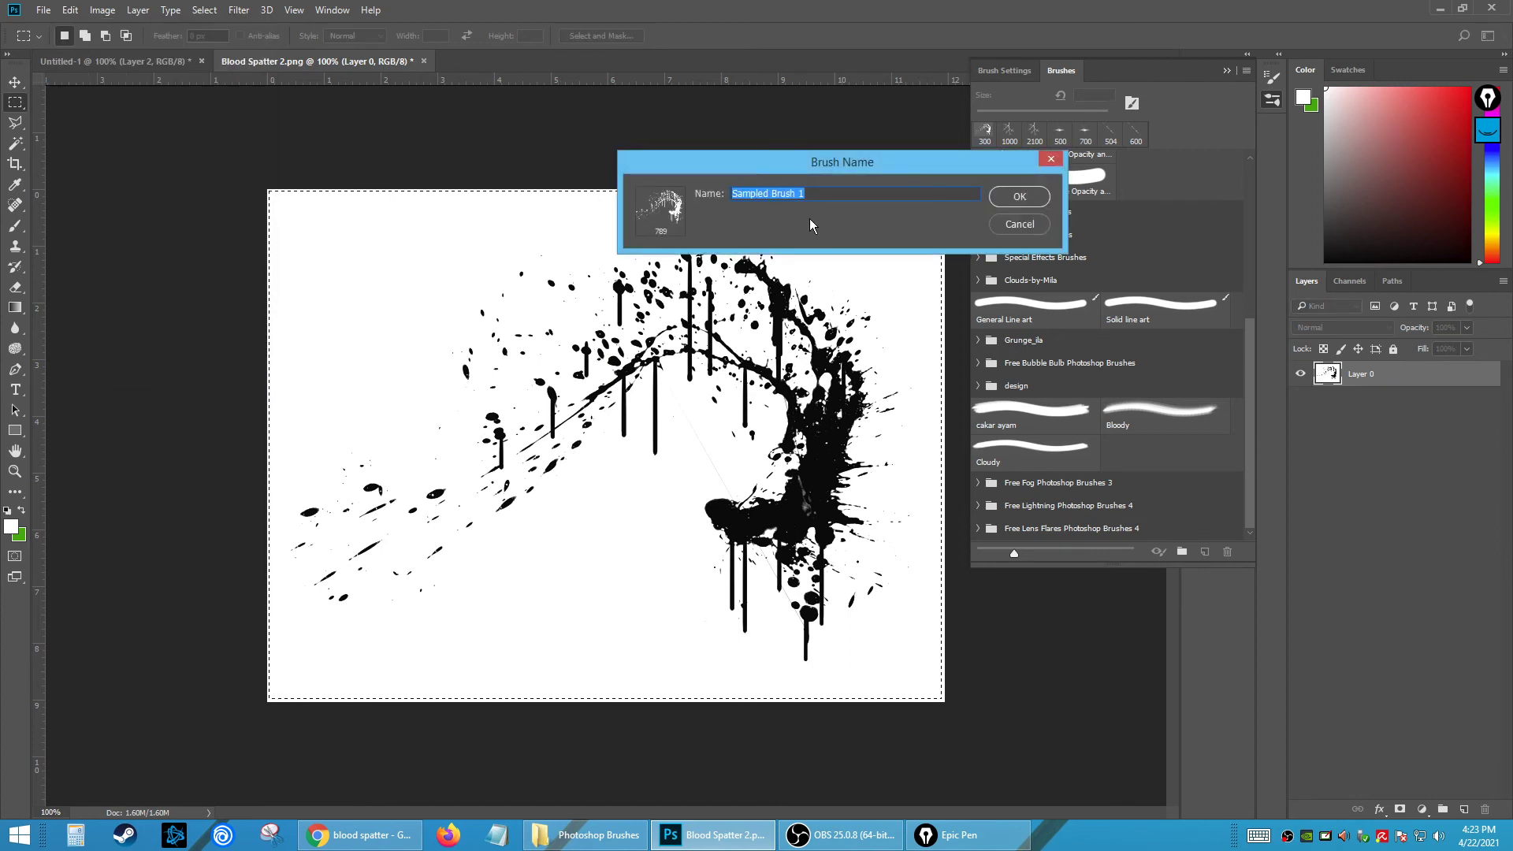
text(Blood Spatter 1)
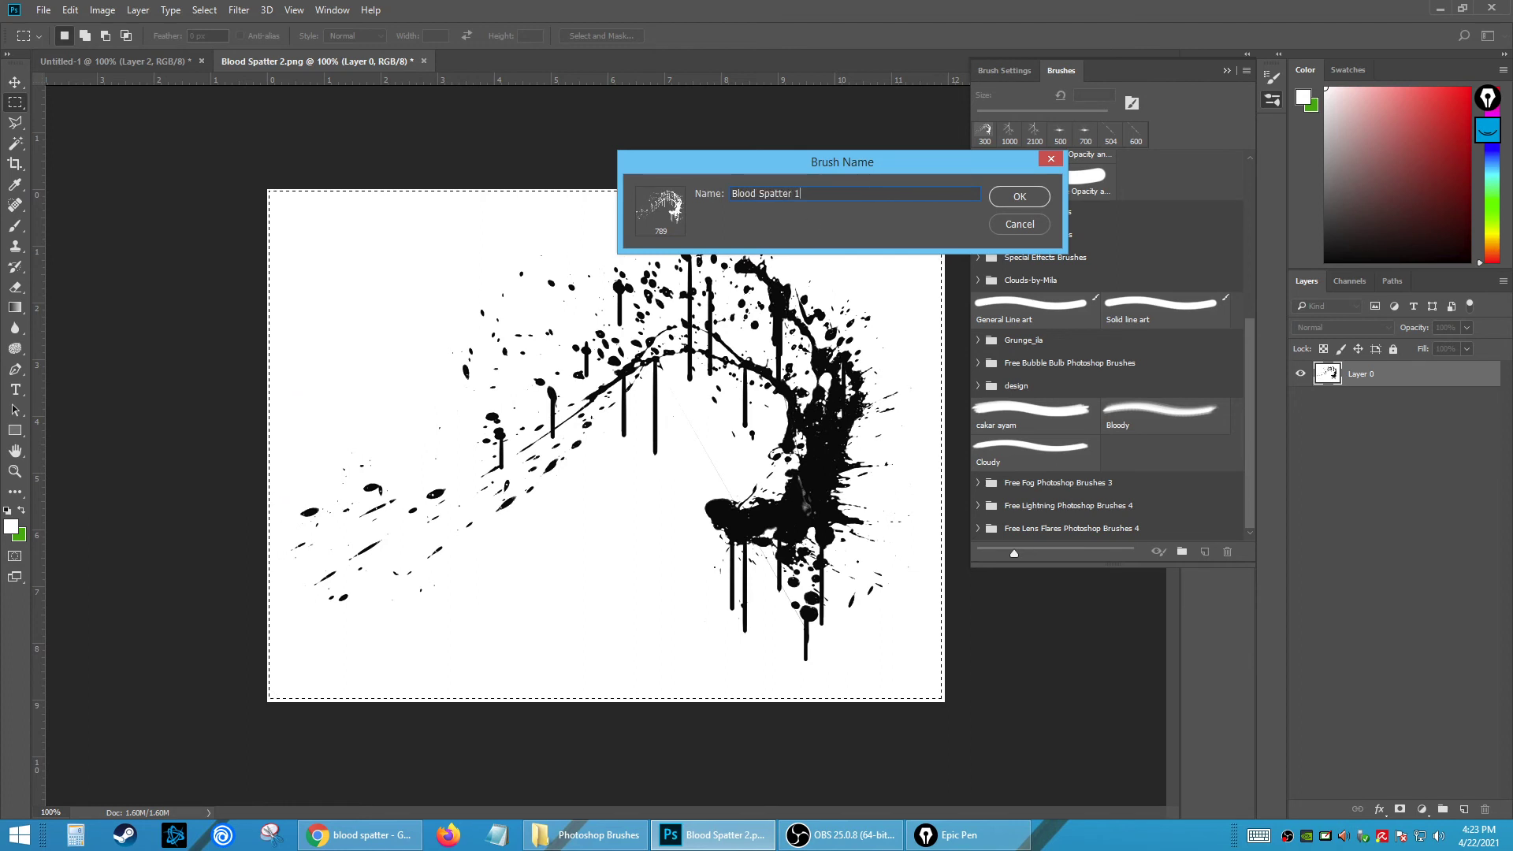
click(994, 199)
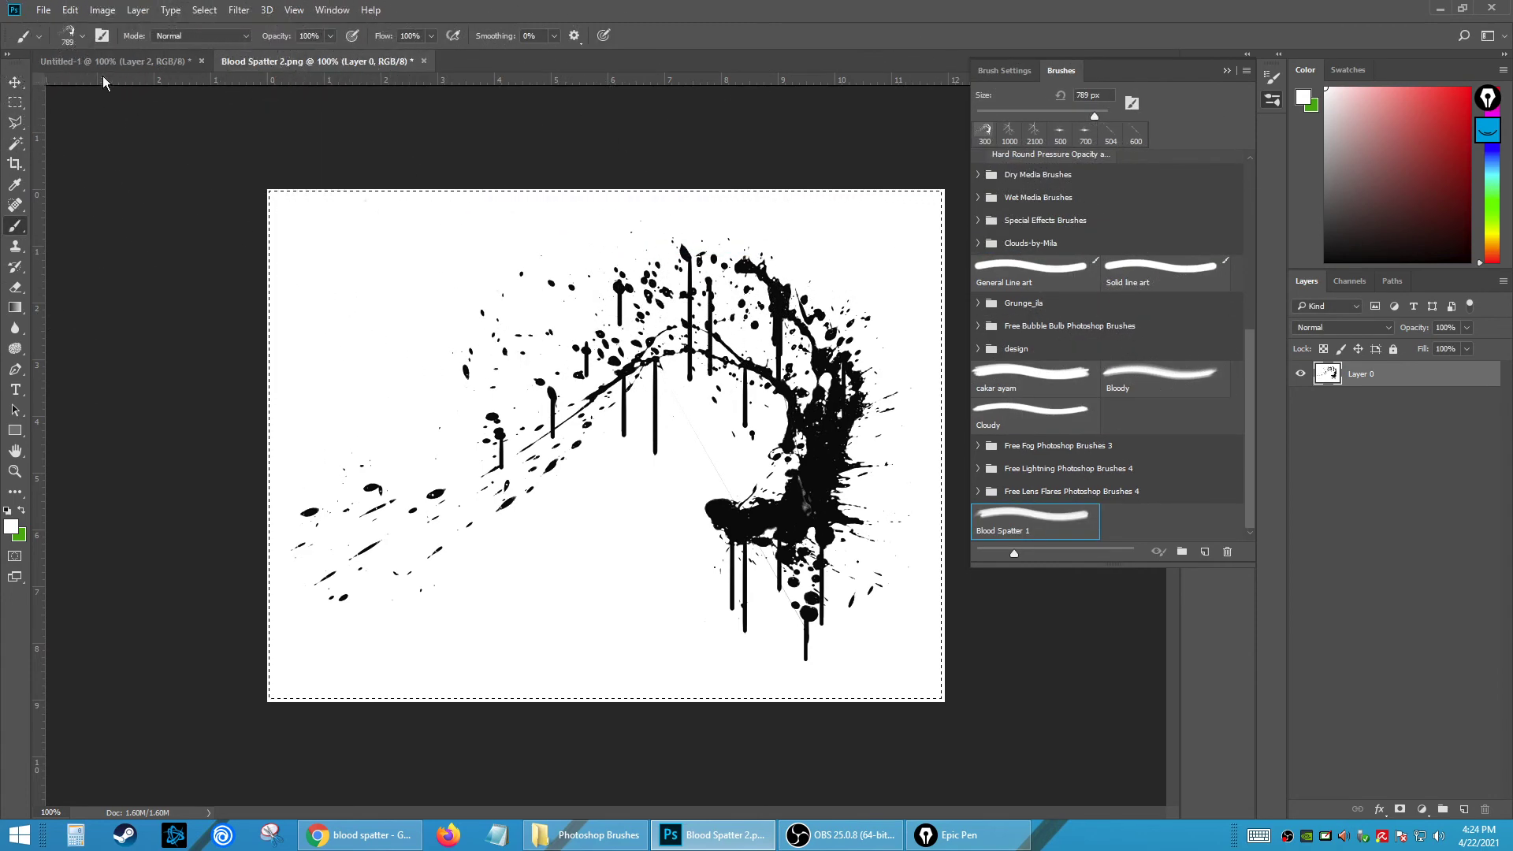
- Deselect, switch to the Untitled-1 document, reduce the Blood Spatter 1 brush to 250 px and stamp it in white below the existing spatter
key(m)
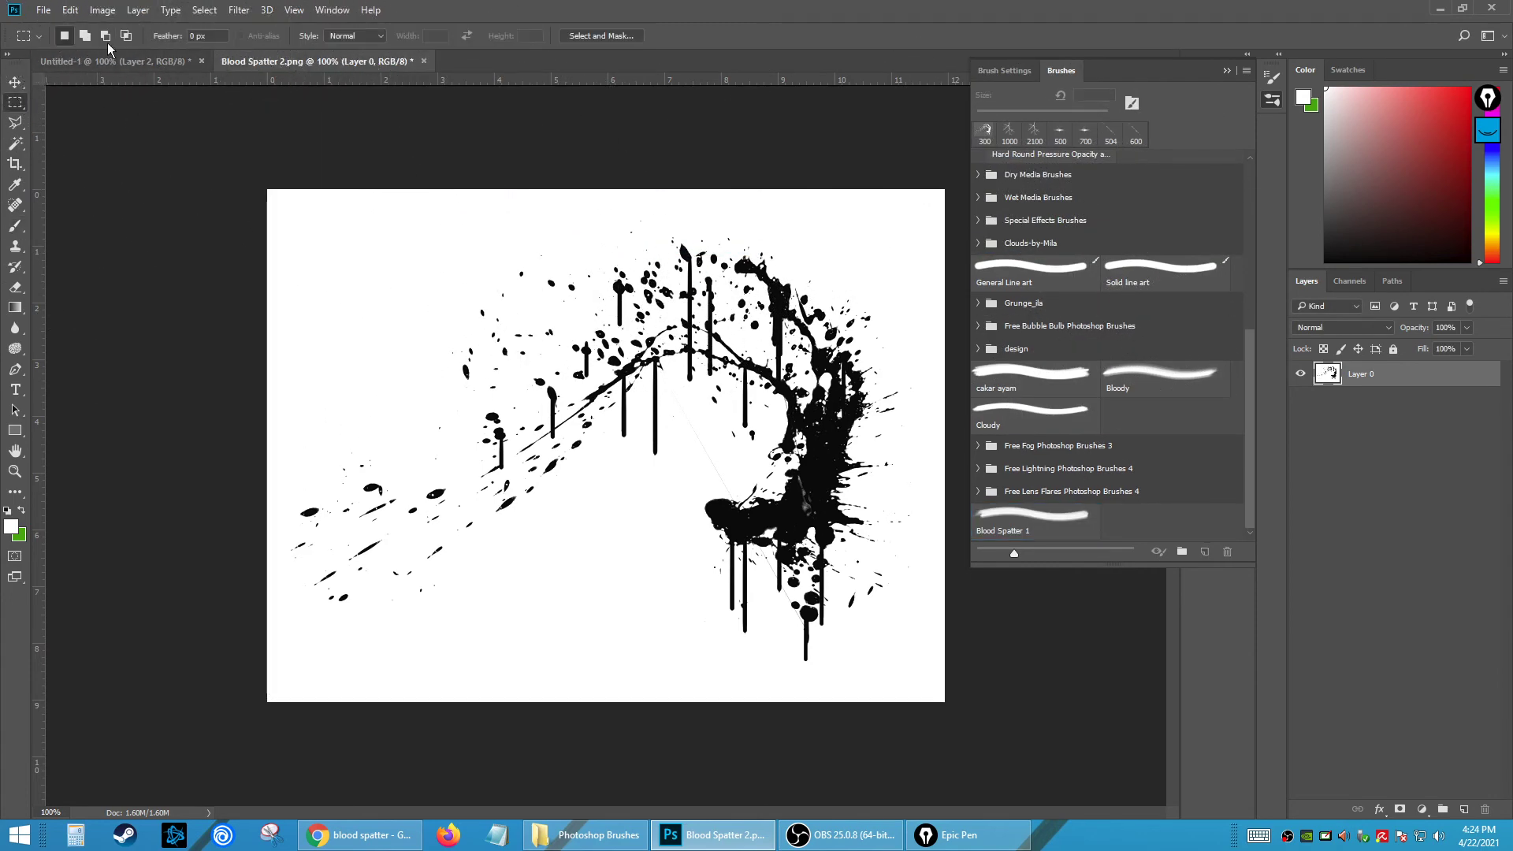
click(121, 62)
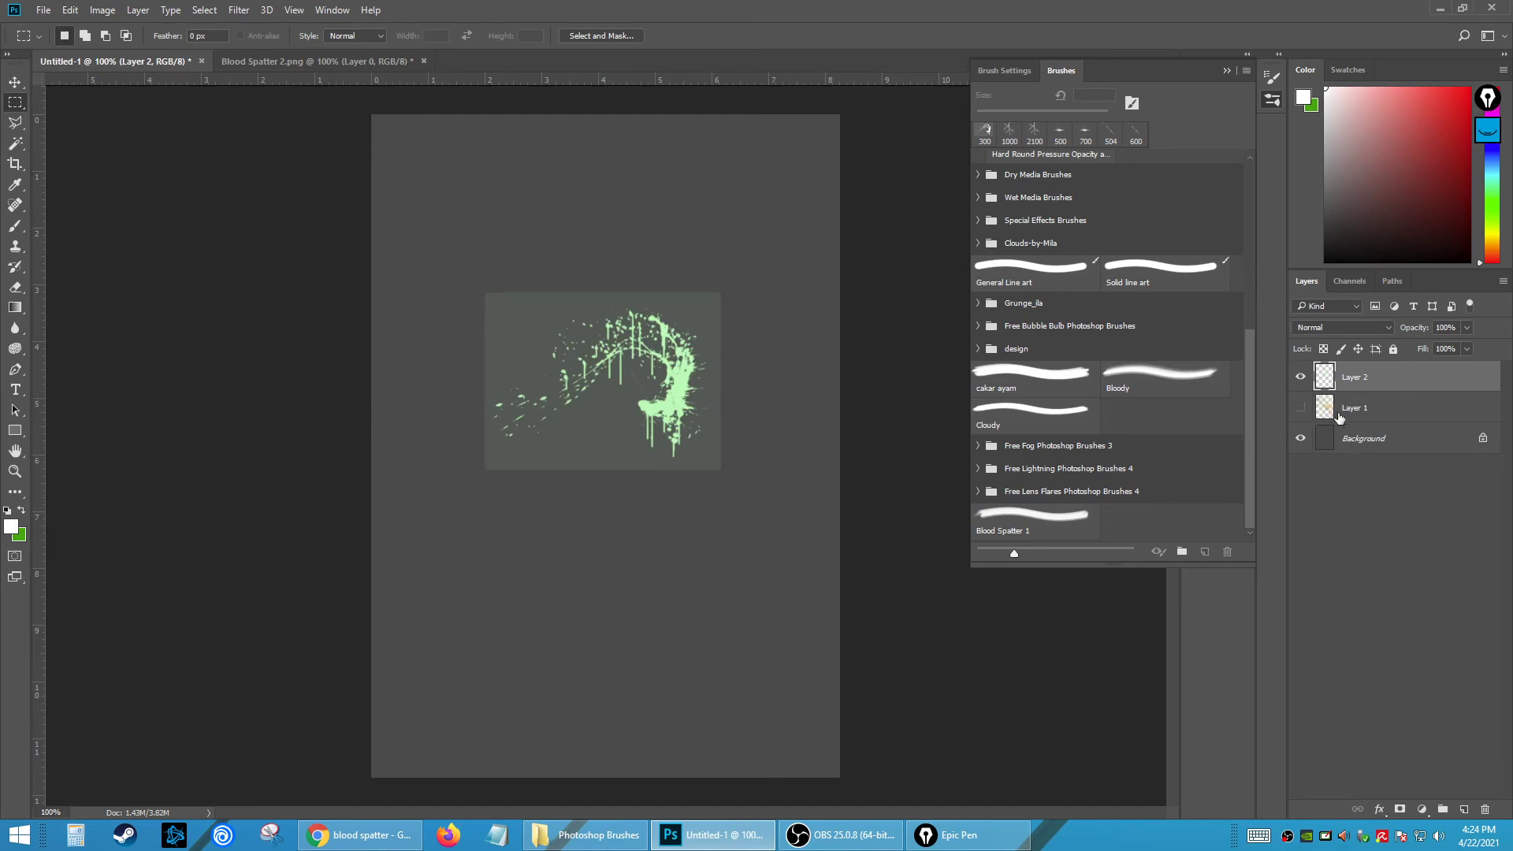
click(15, 226)
key(bracketleft)
key(bracketleft)
key(bracketleft)
key(bracketleft)
key(bracketleft)
key(bracketleft)
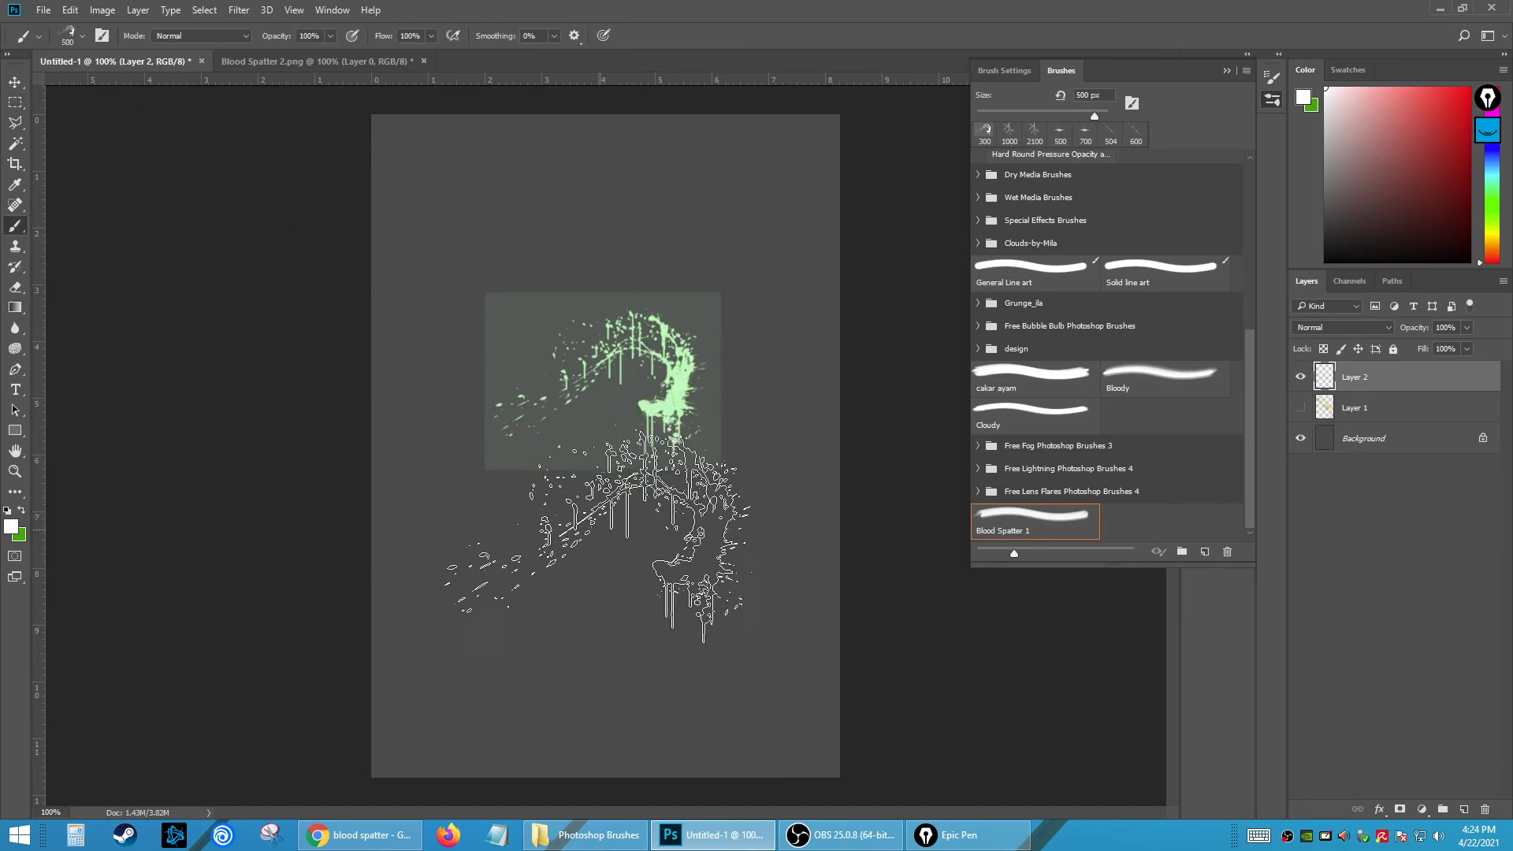
click(605, 596)
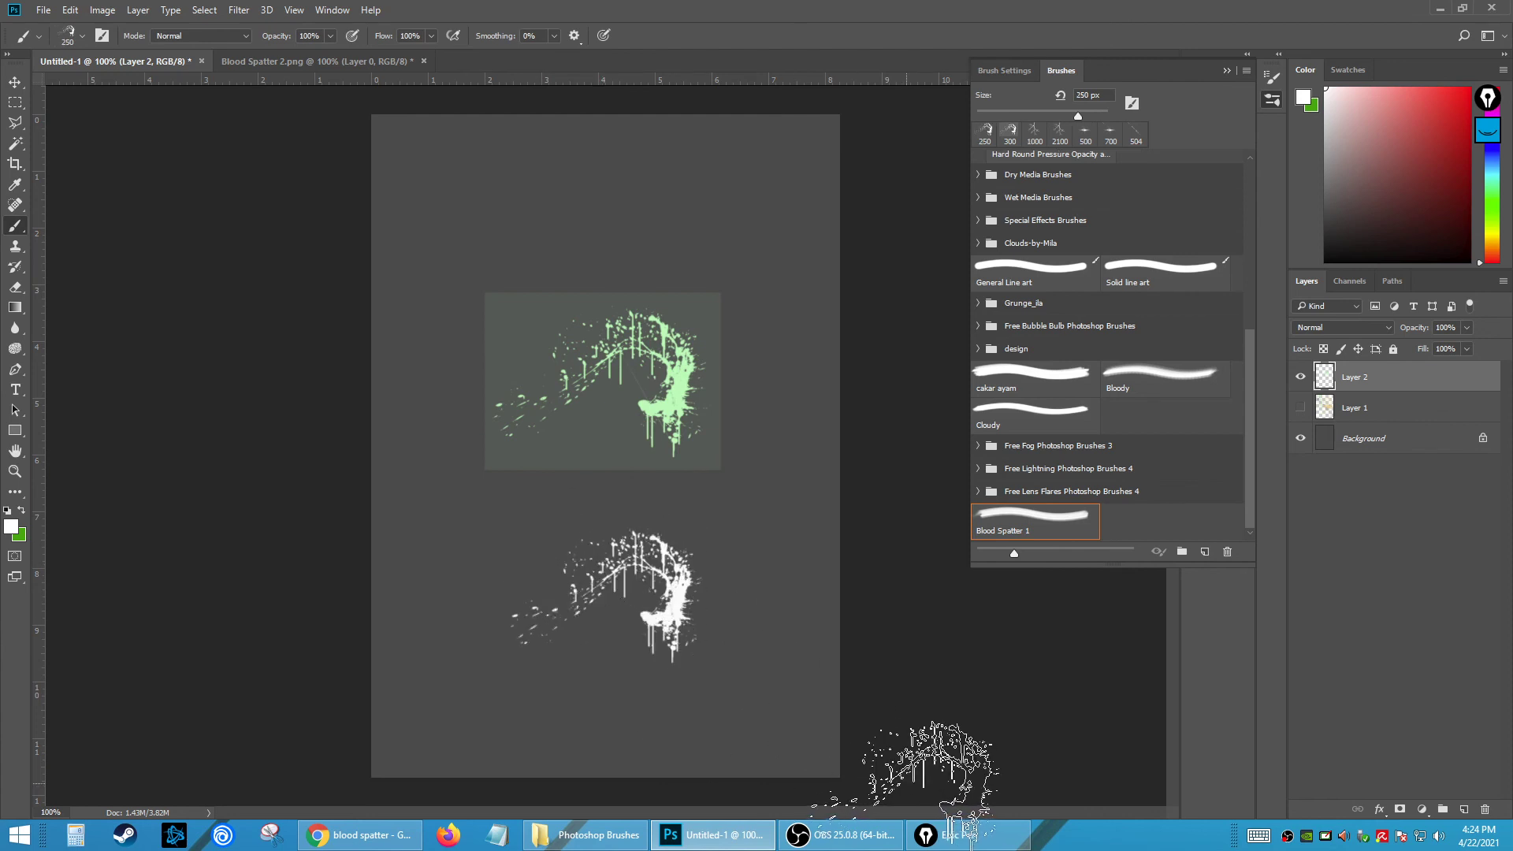
- Set the foreground colour to medium green and stamp Blood Spatter 1 over the white spatter, near the page's upper edge and near its lower-right corner
click(1395, 186)
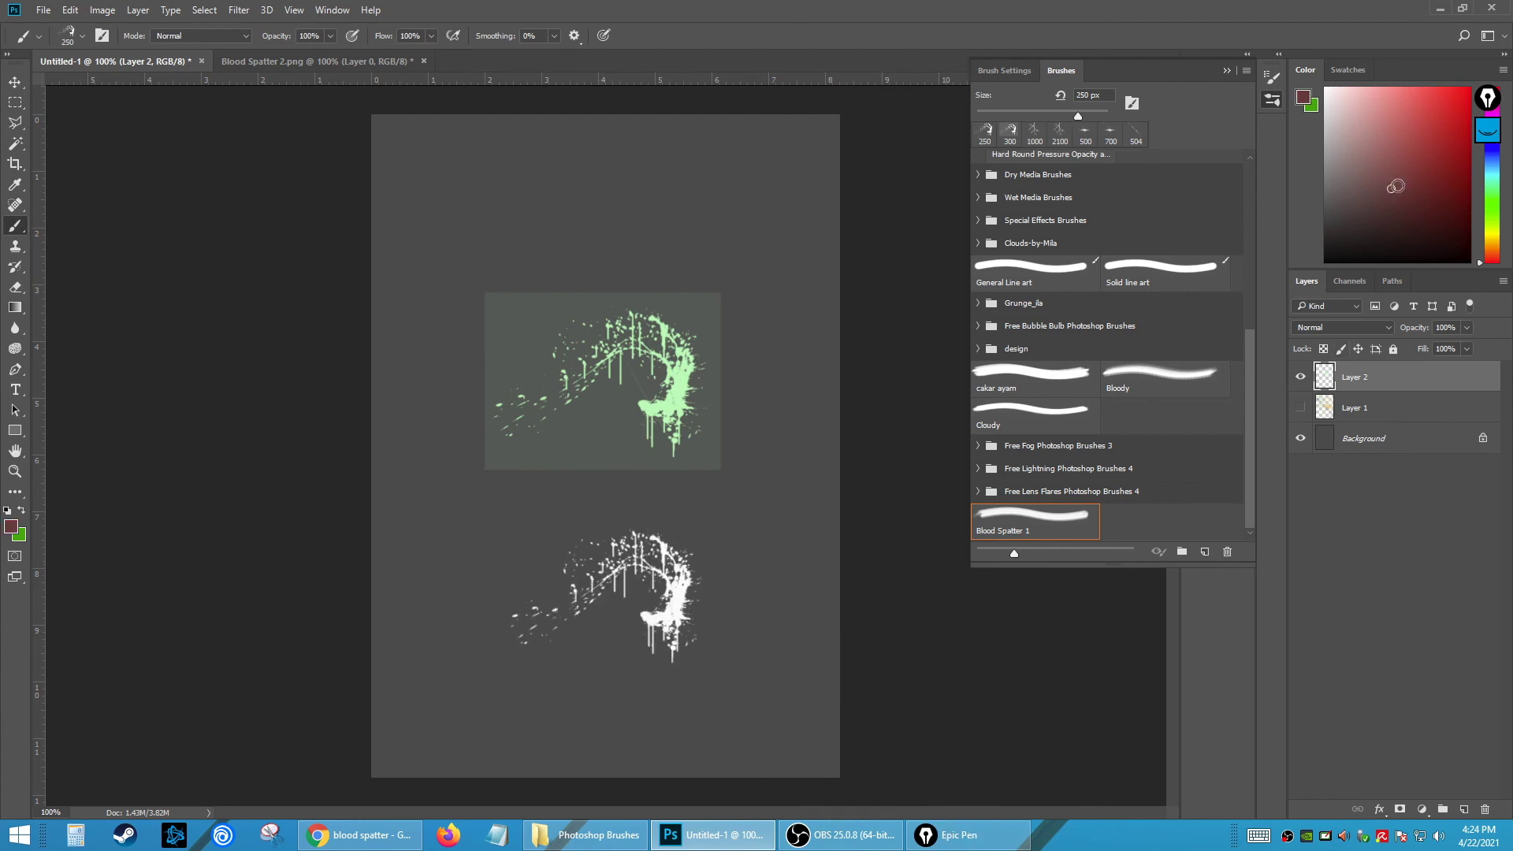
click(1492, 197)
click(1443, 144)
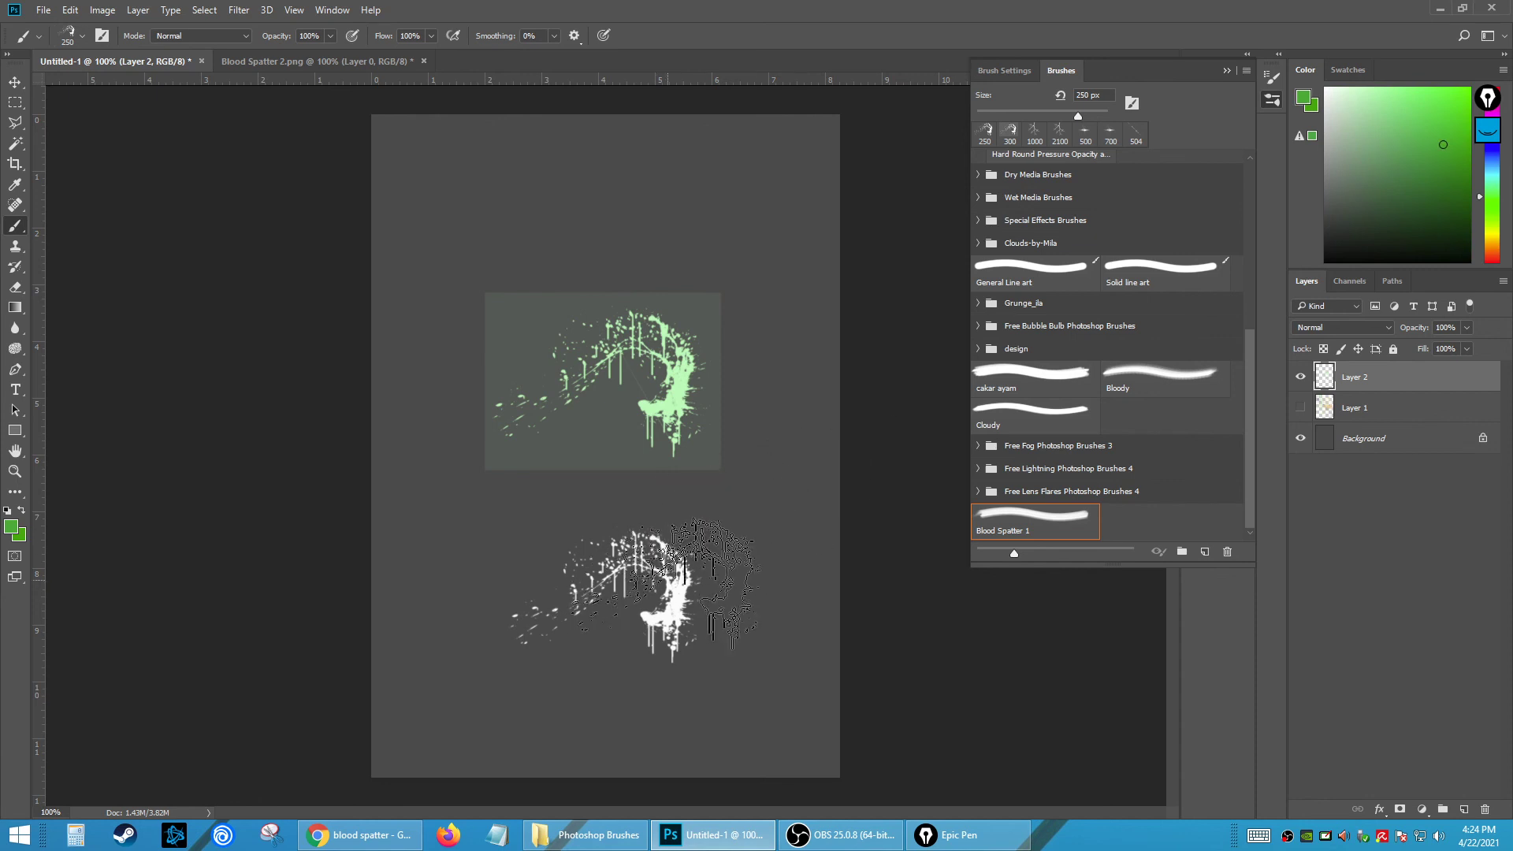
click(605, 597)
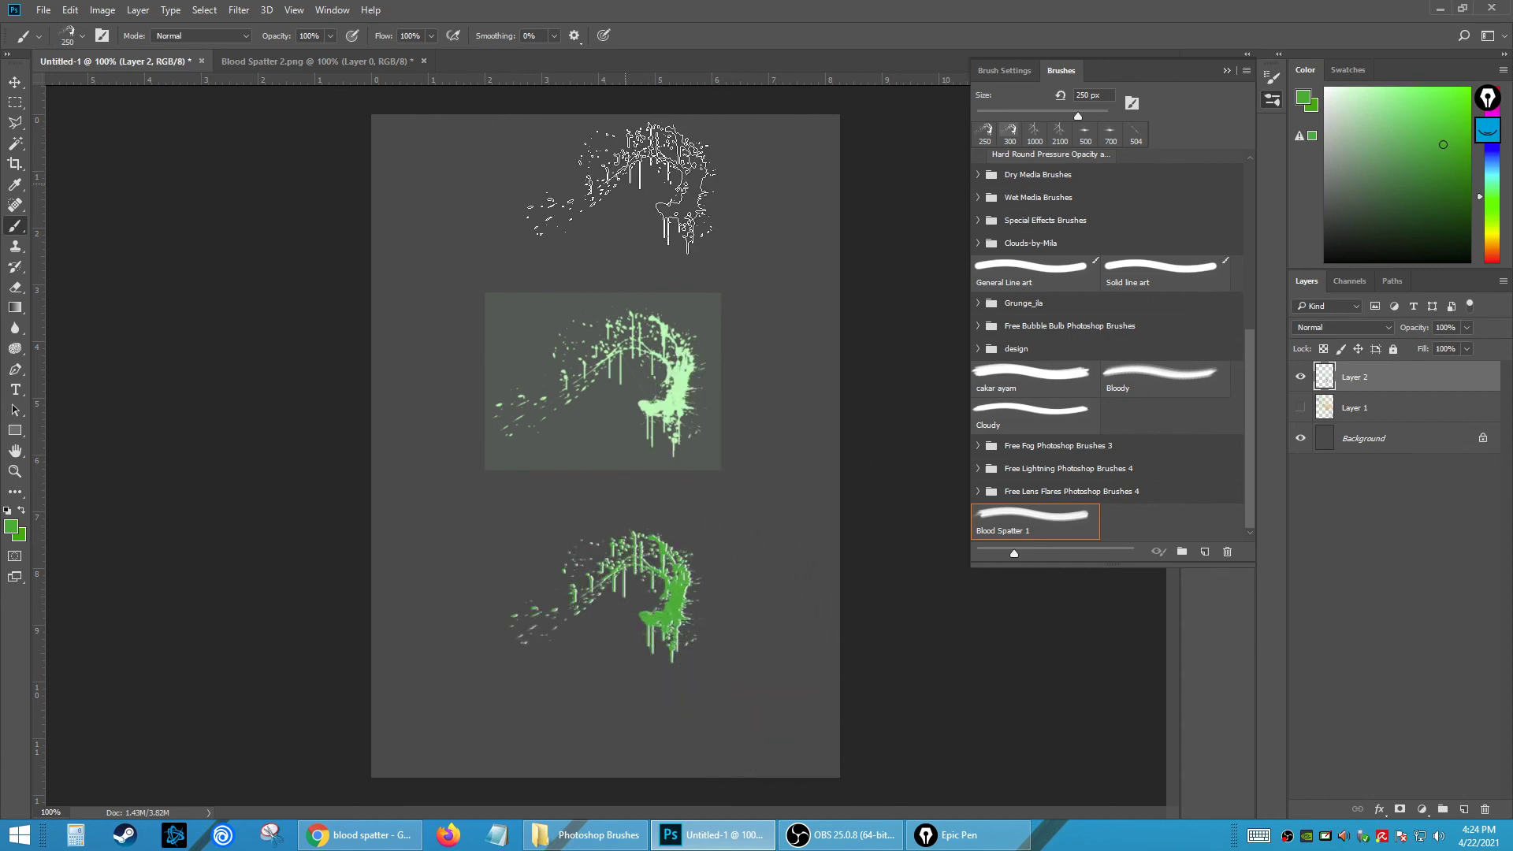
click(613, 186)
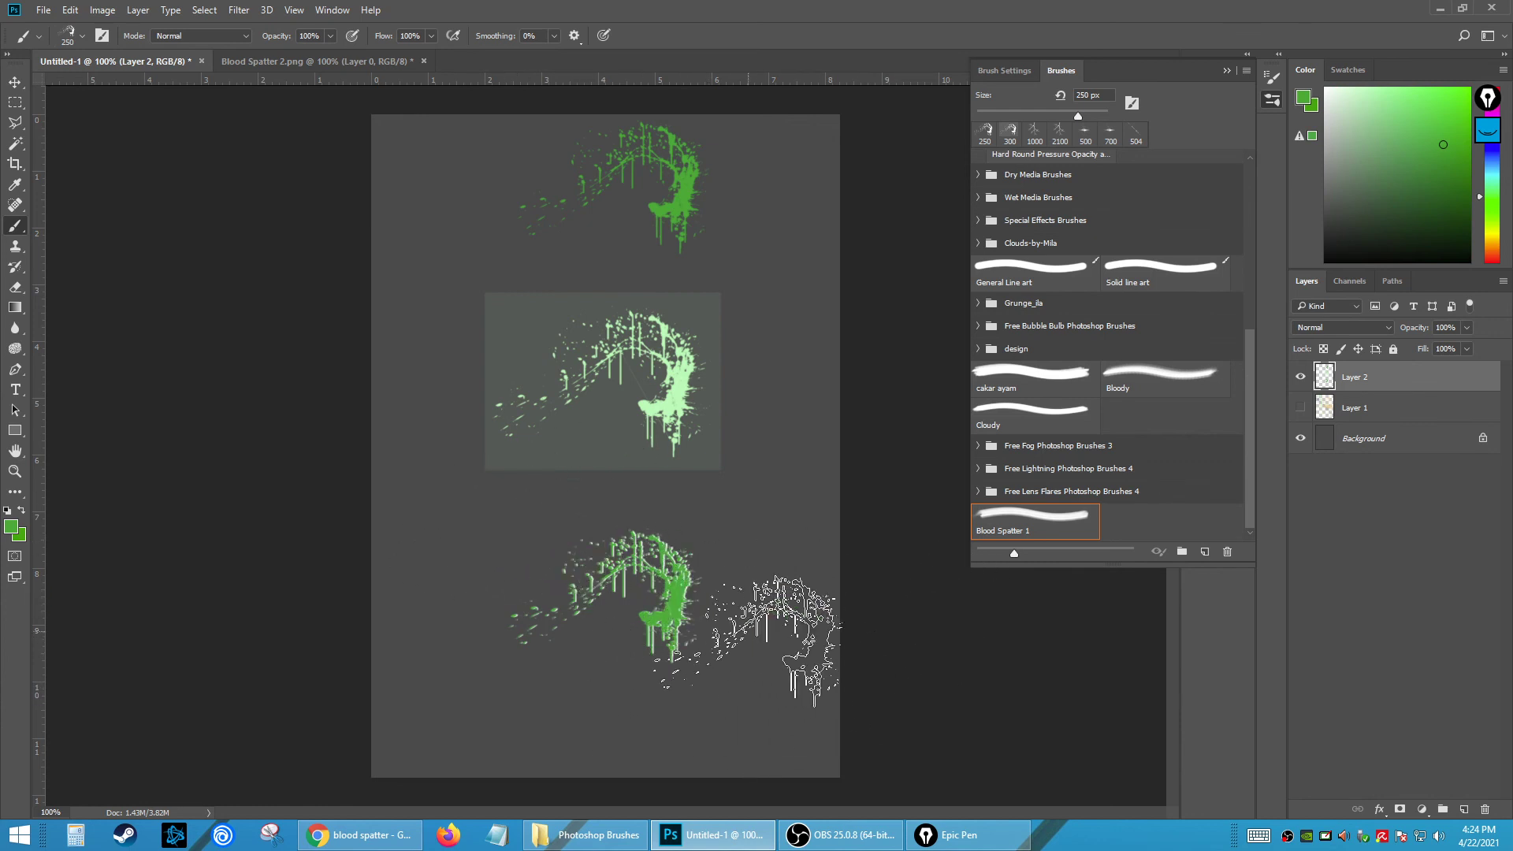
click(721, 693)
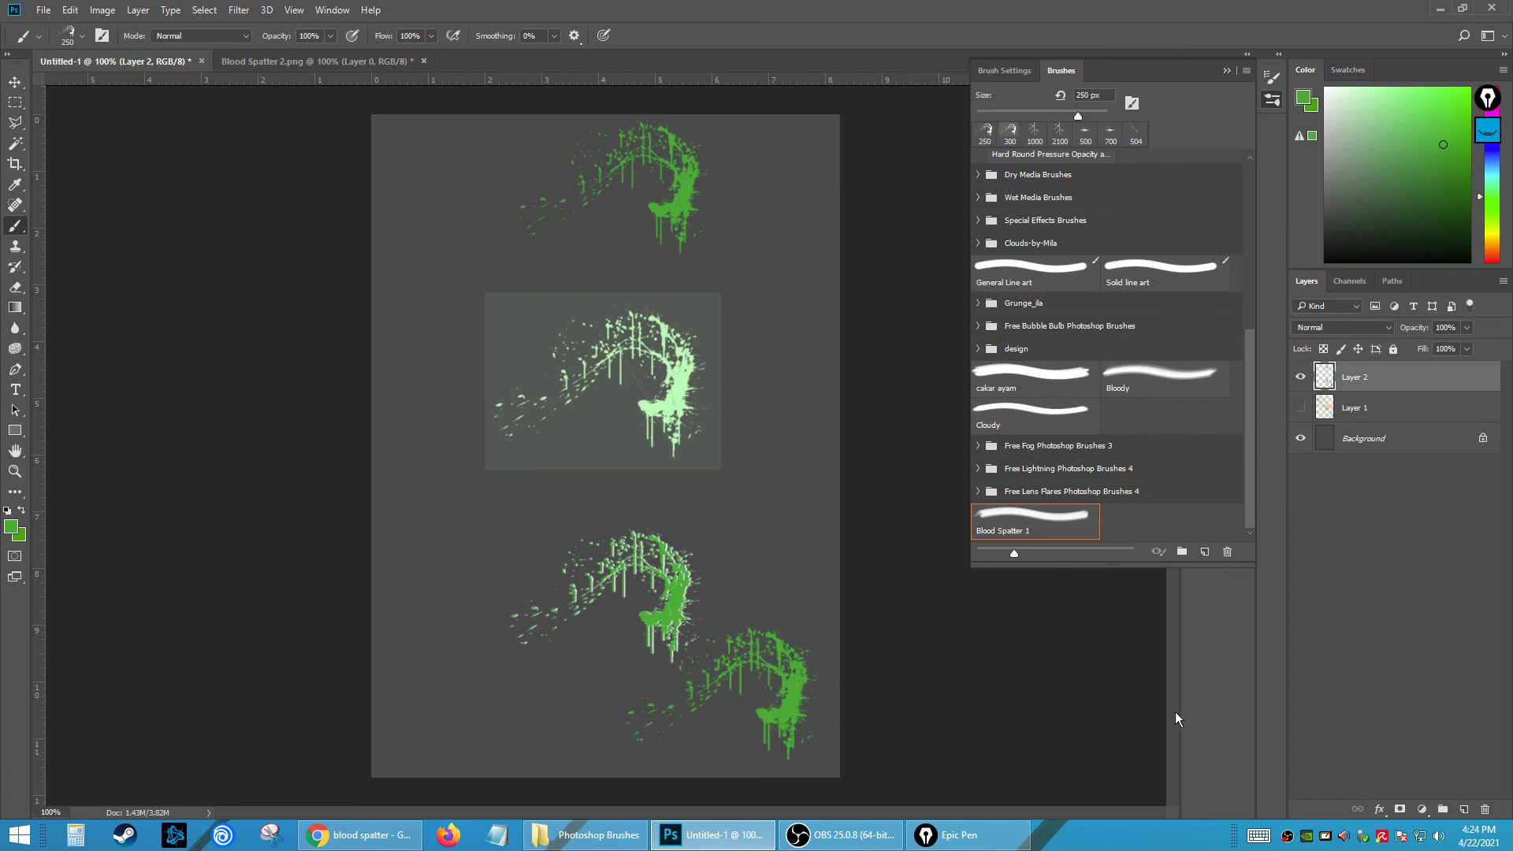
click(15, 84)
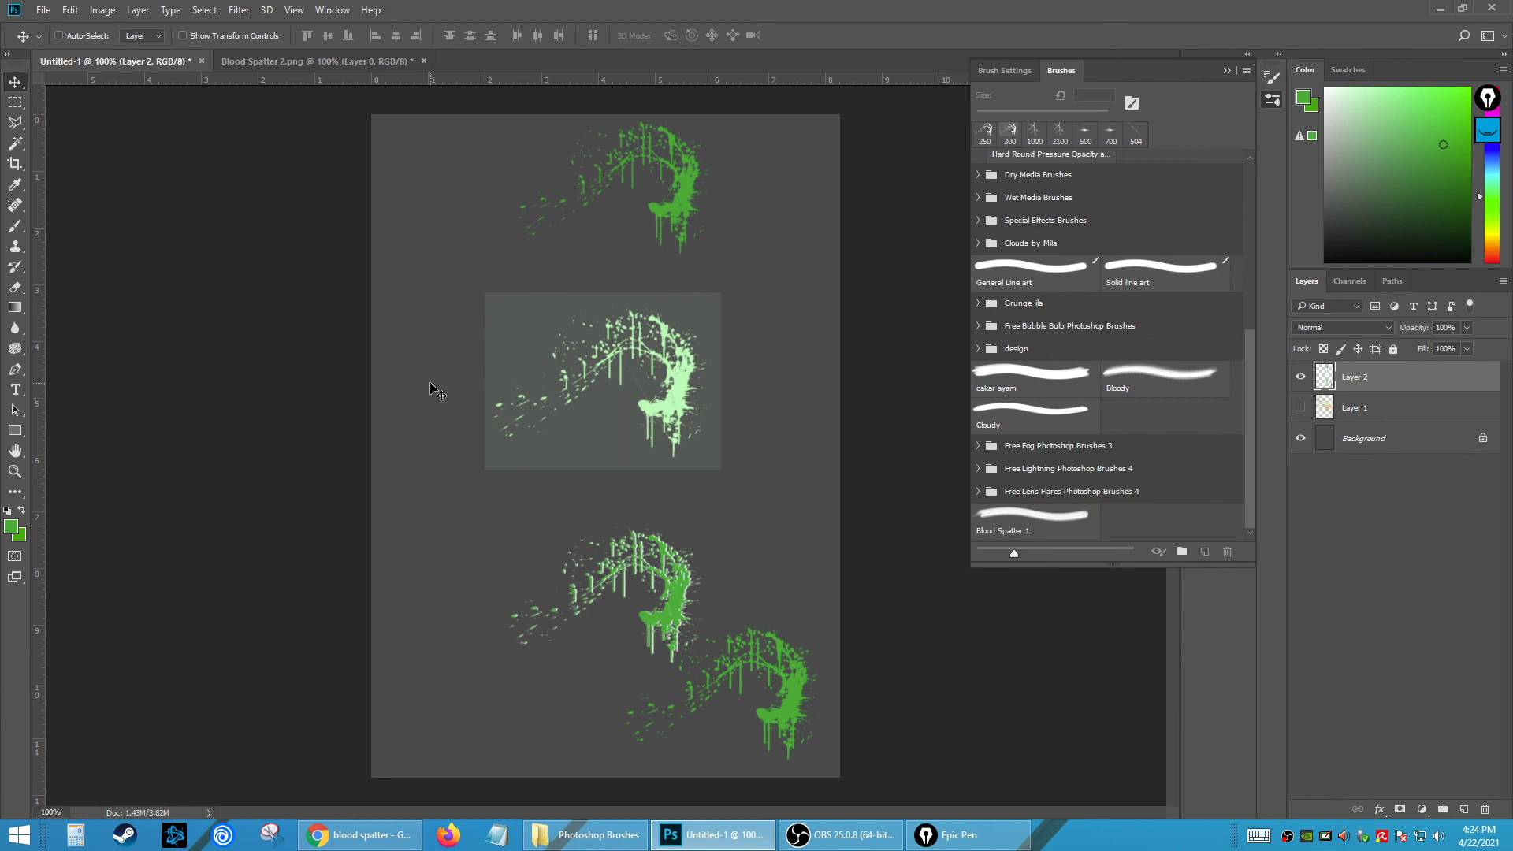
- Move the Blood Spatter 1 preset beside Cloudy, above the Free Fog Photoshop Brushes 3 group, and select it
click(325, 61)
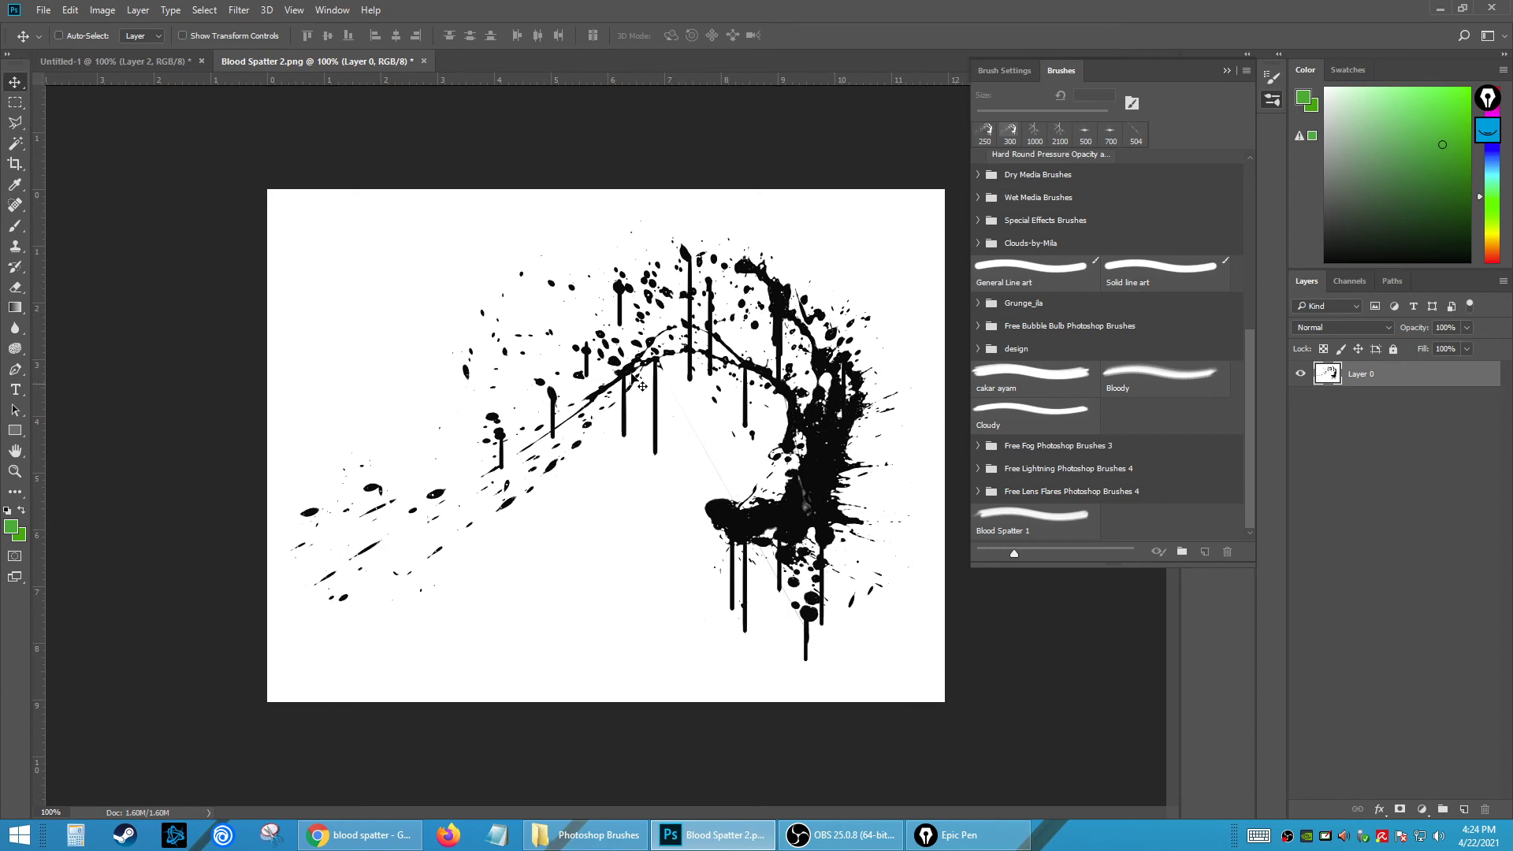
click(114, 61)
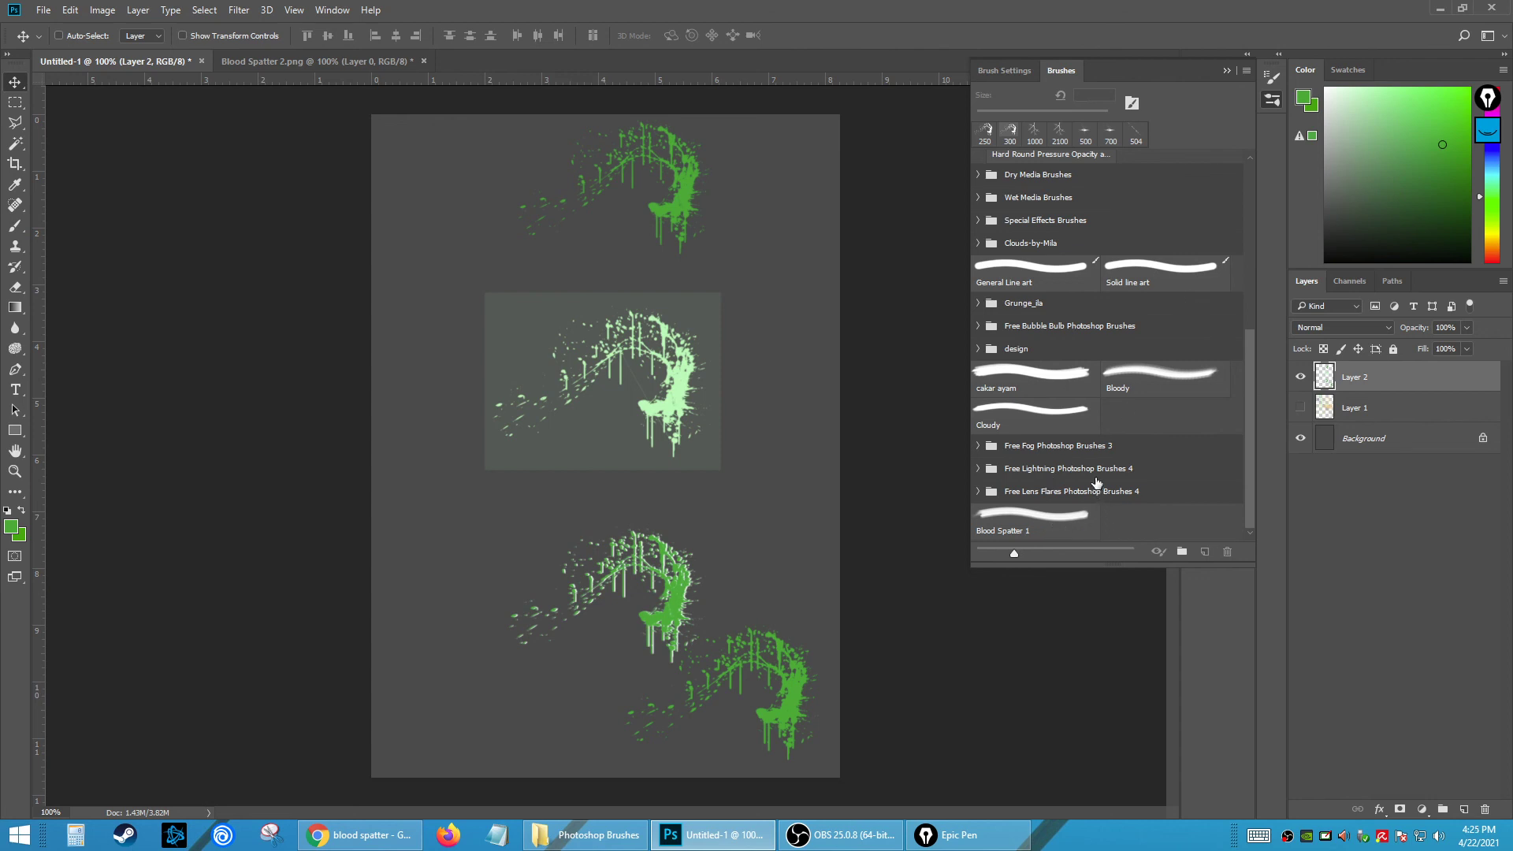
drag(1015, 521, 1017, 442)
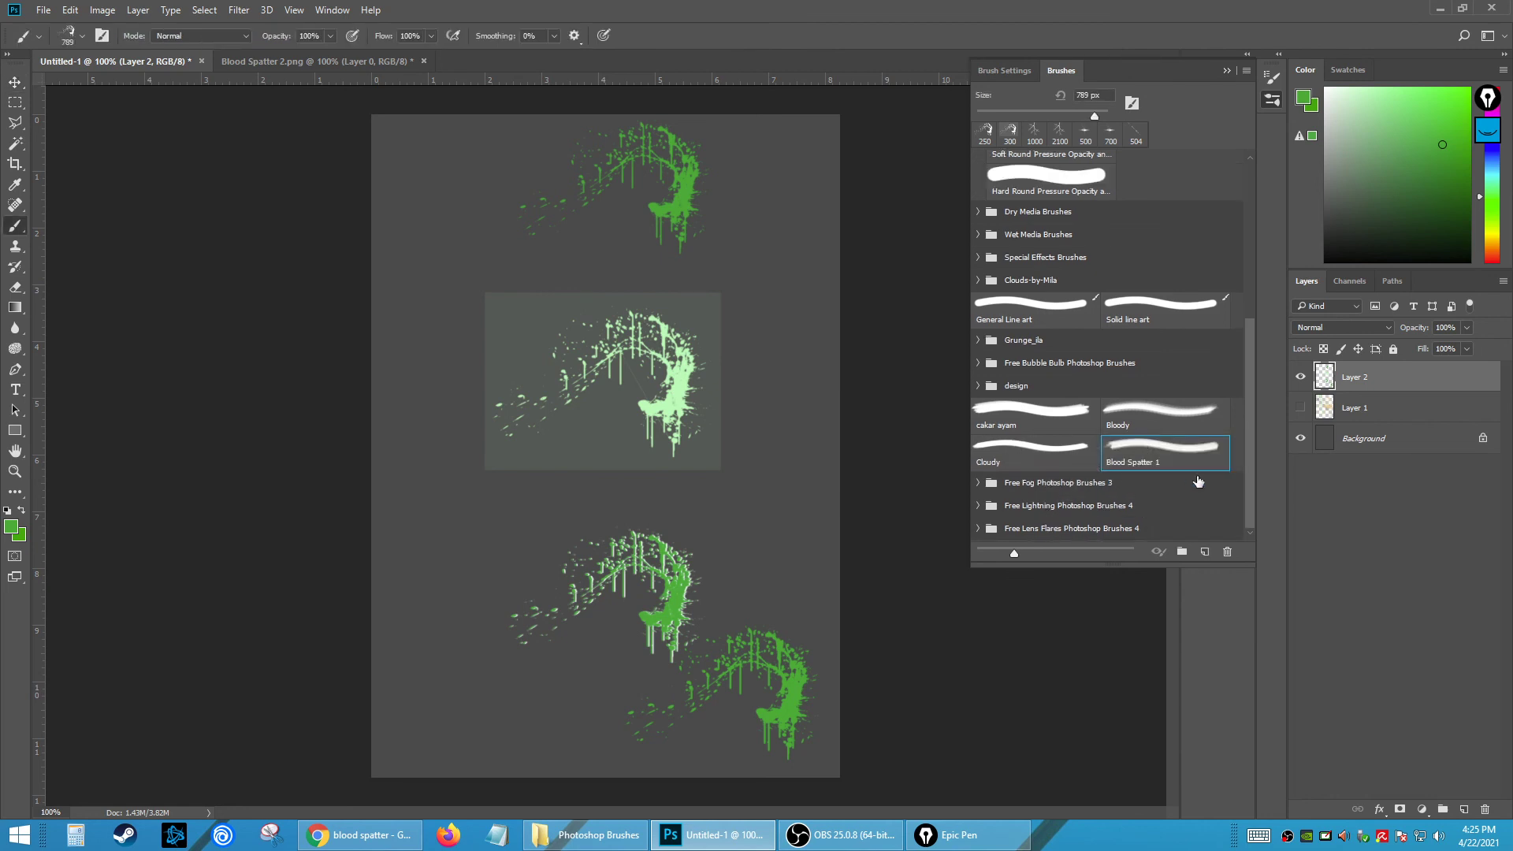
scroll(1184, 500, up, 1)
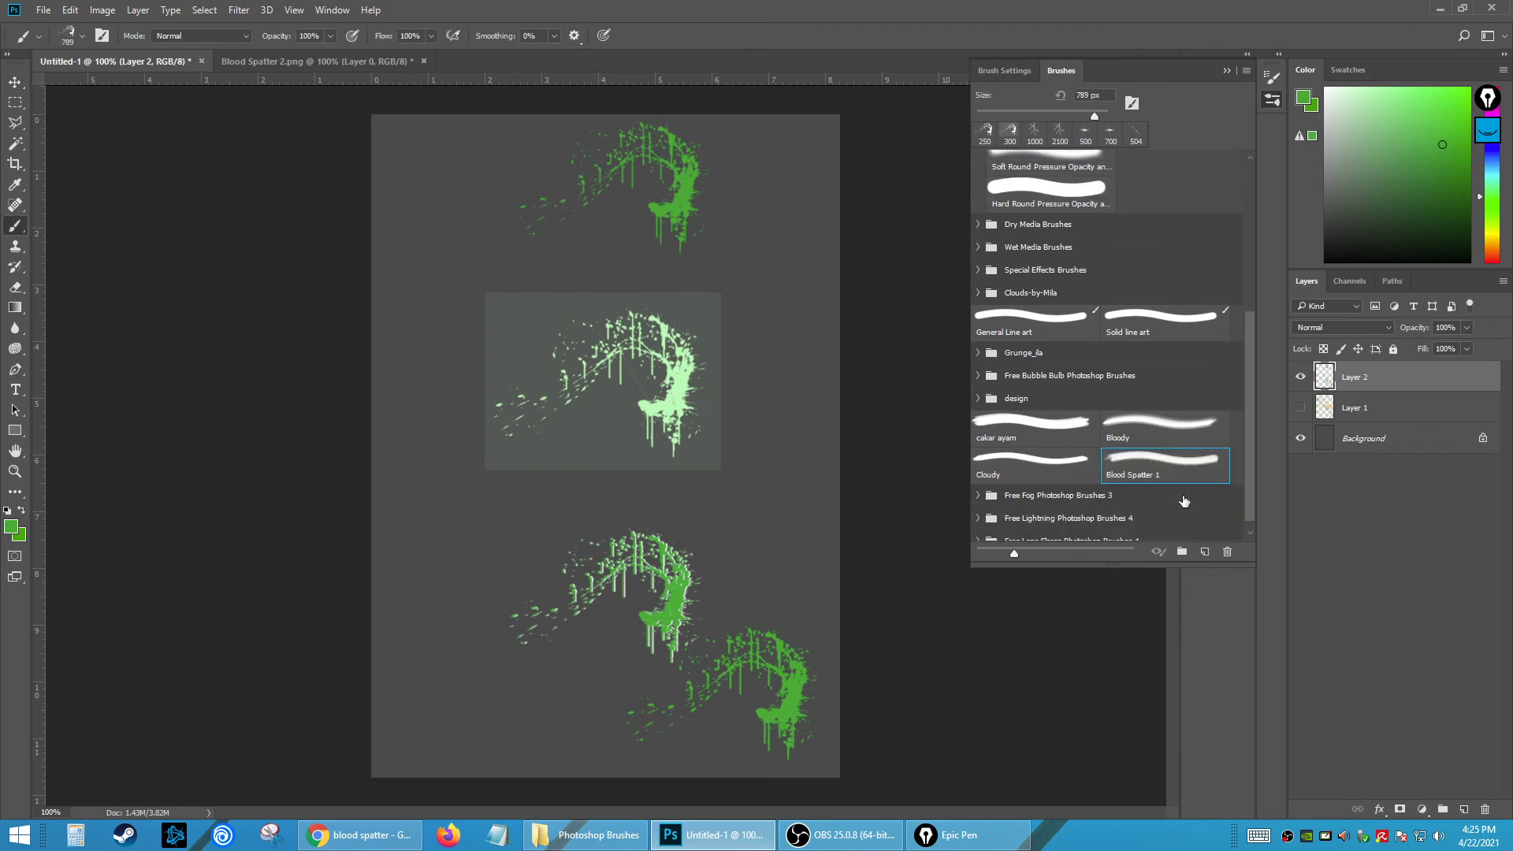
scroll(1112, 505, up, 6)
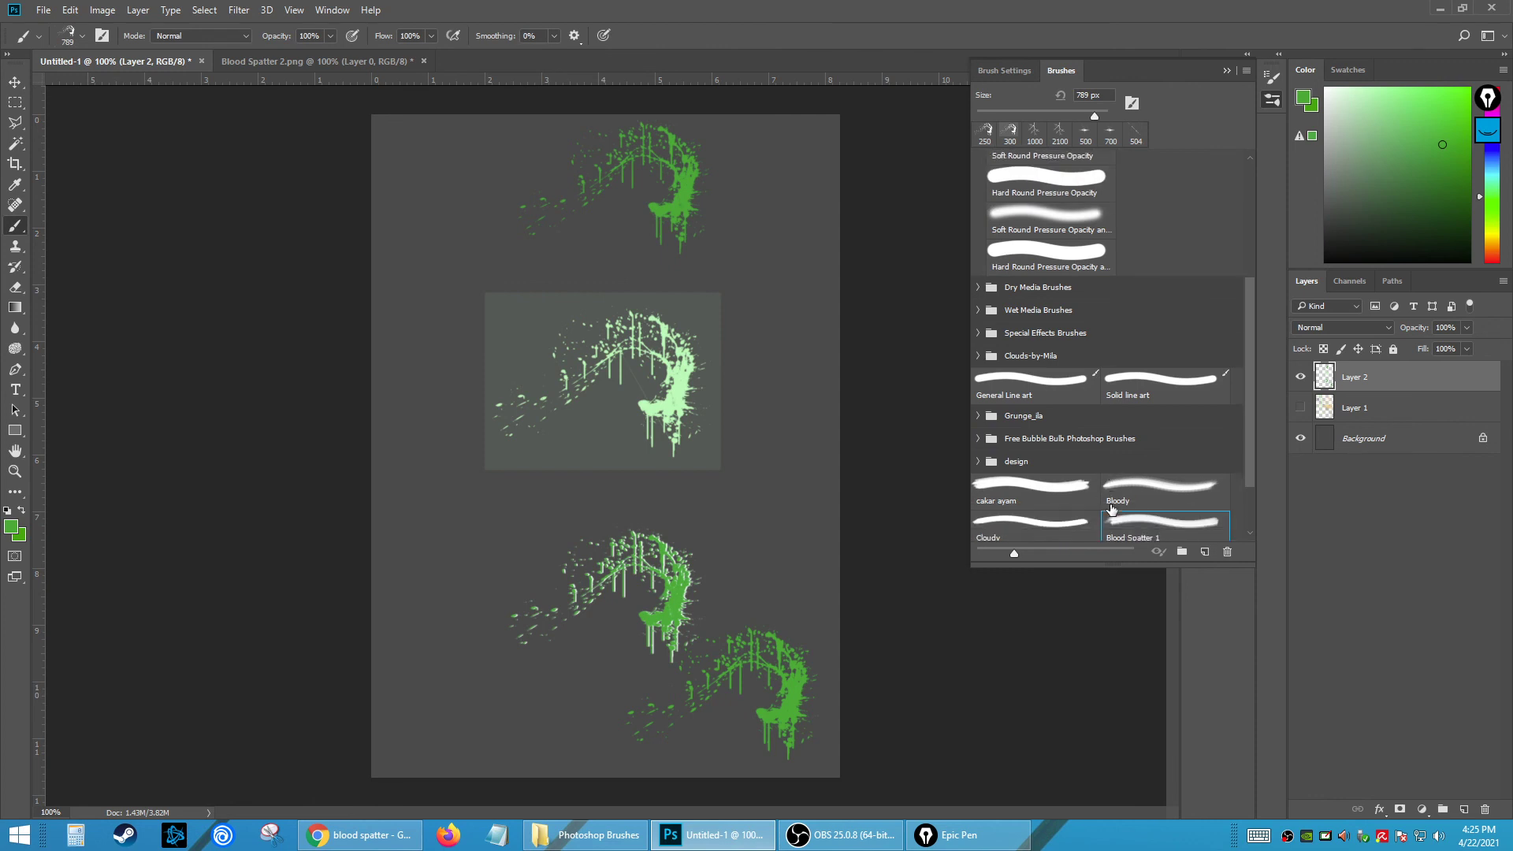
scroll(1111, 504, up, 3)
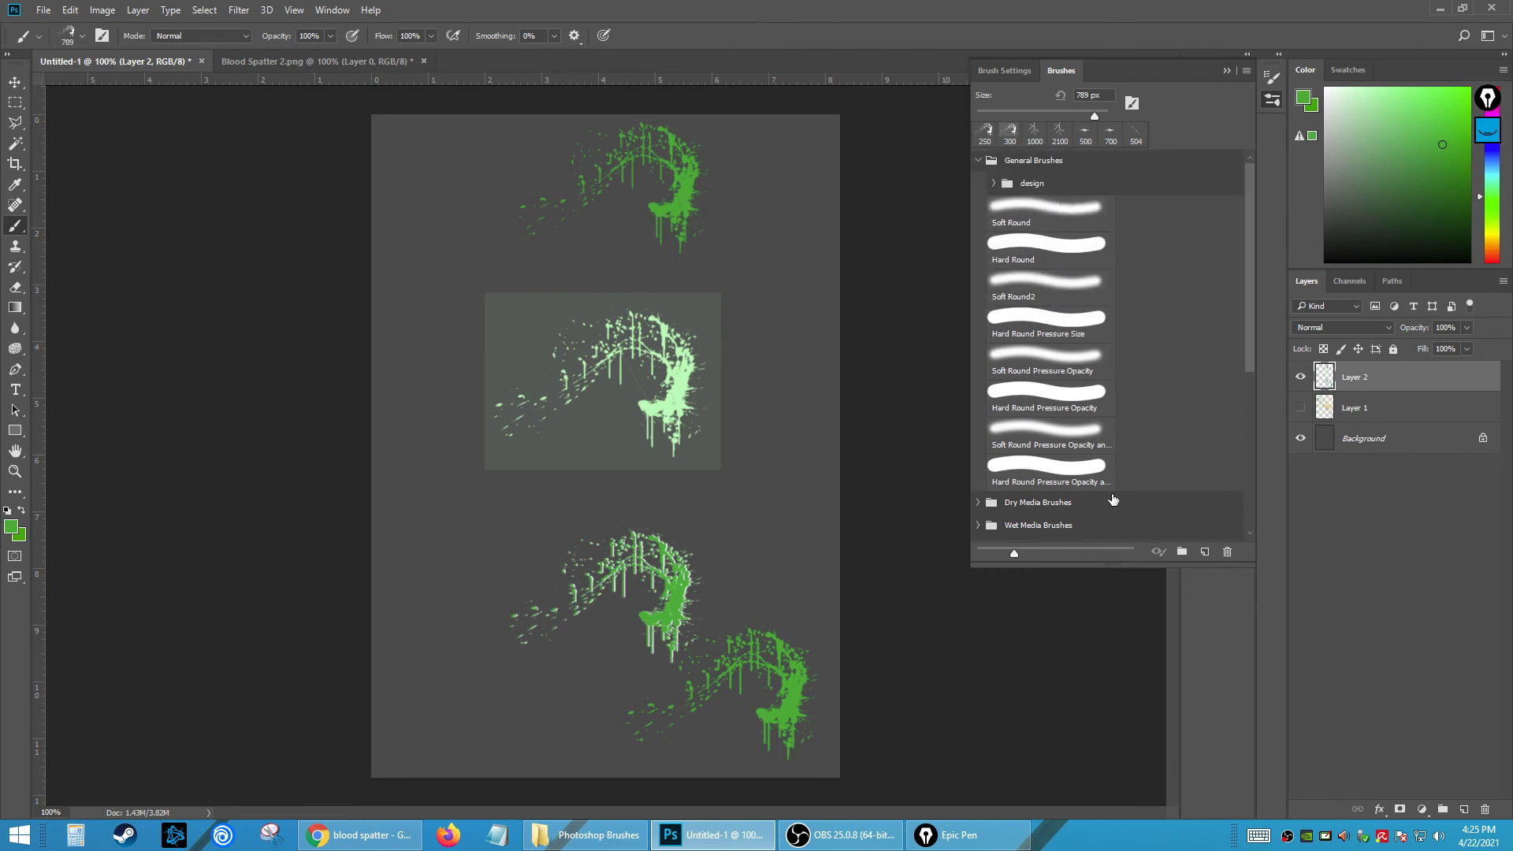
scroll(1113, 497, down, 10)
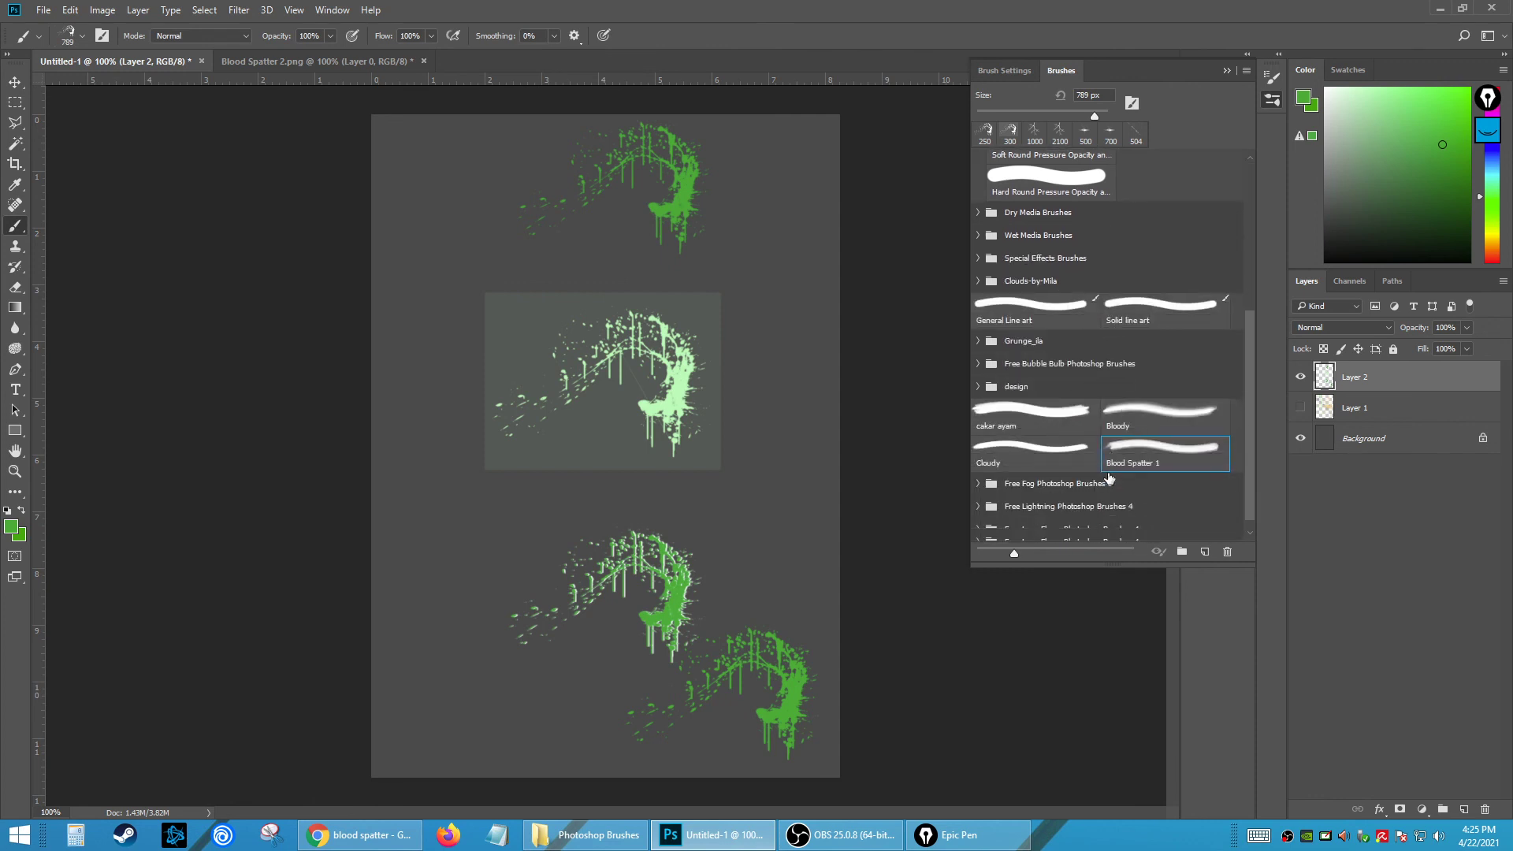
click(1159, 451)
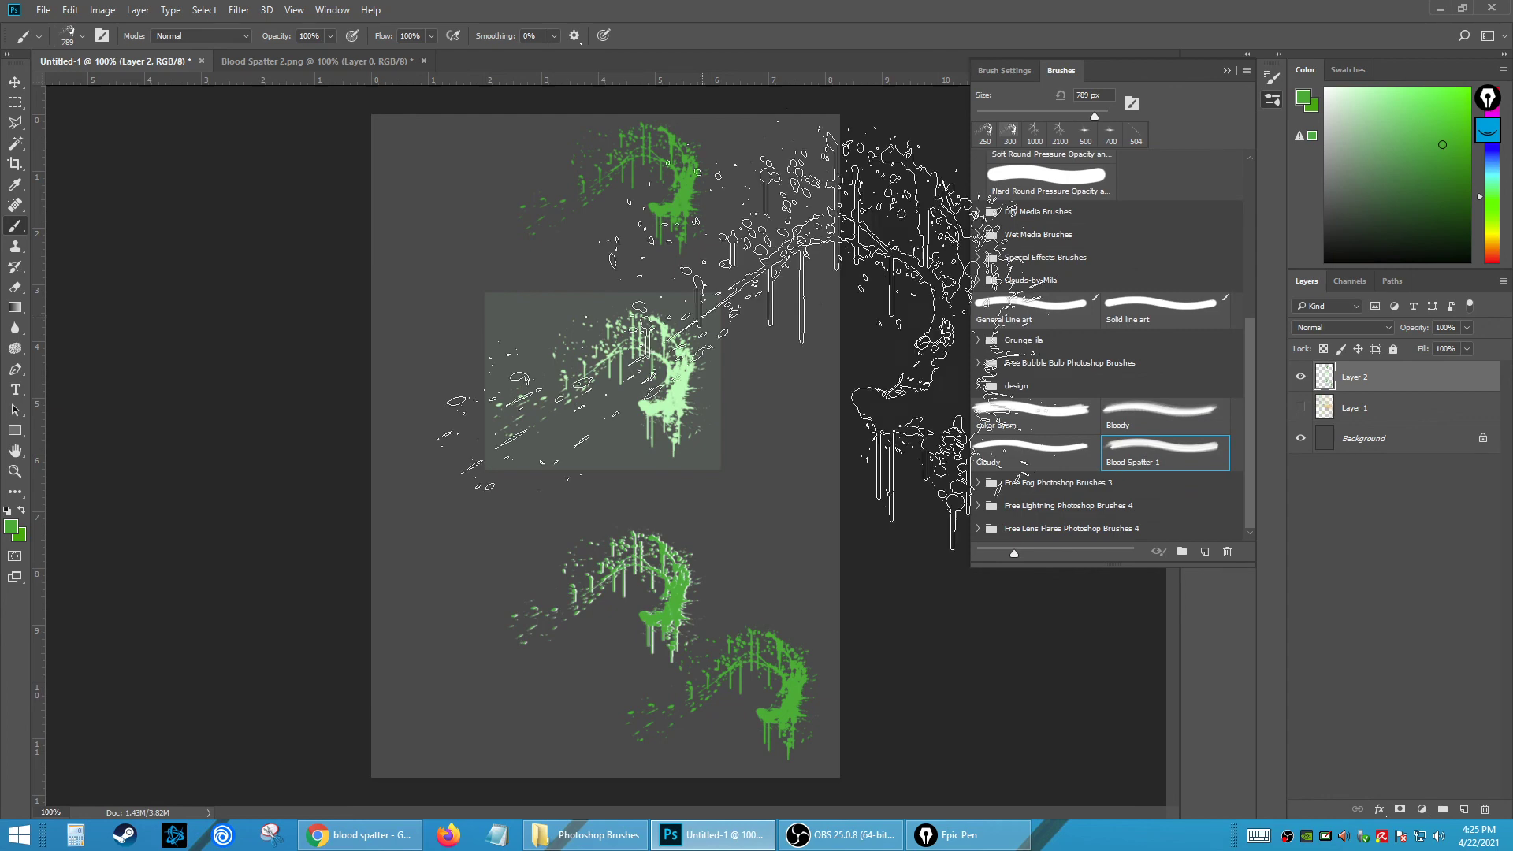
- Reduce the Blood Spatter 1 brush size to 175 px
click(15, 81)
click(15, 226)
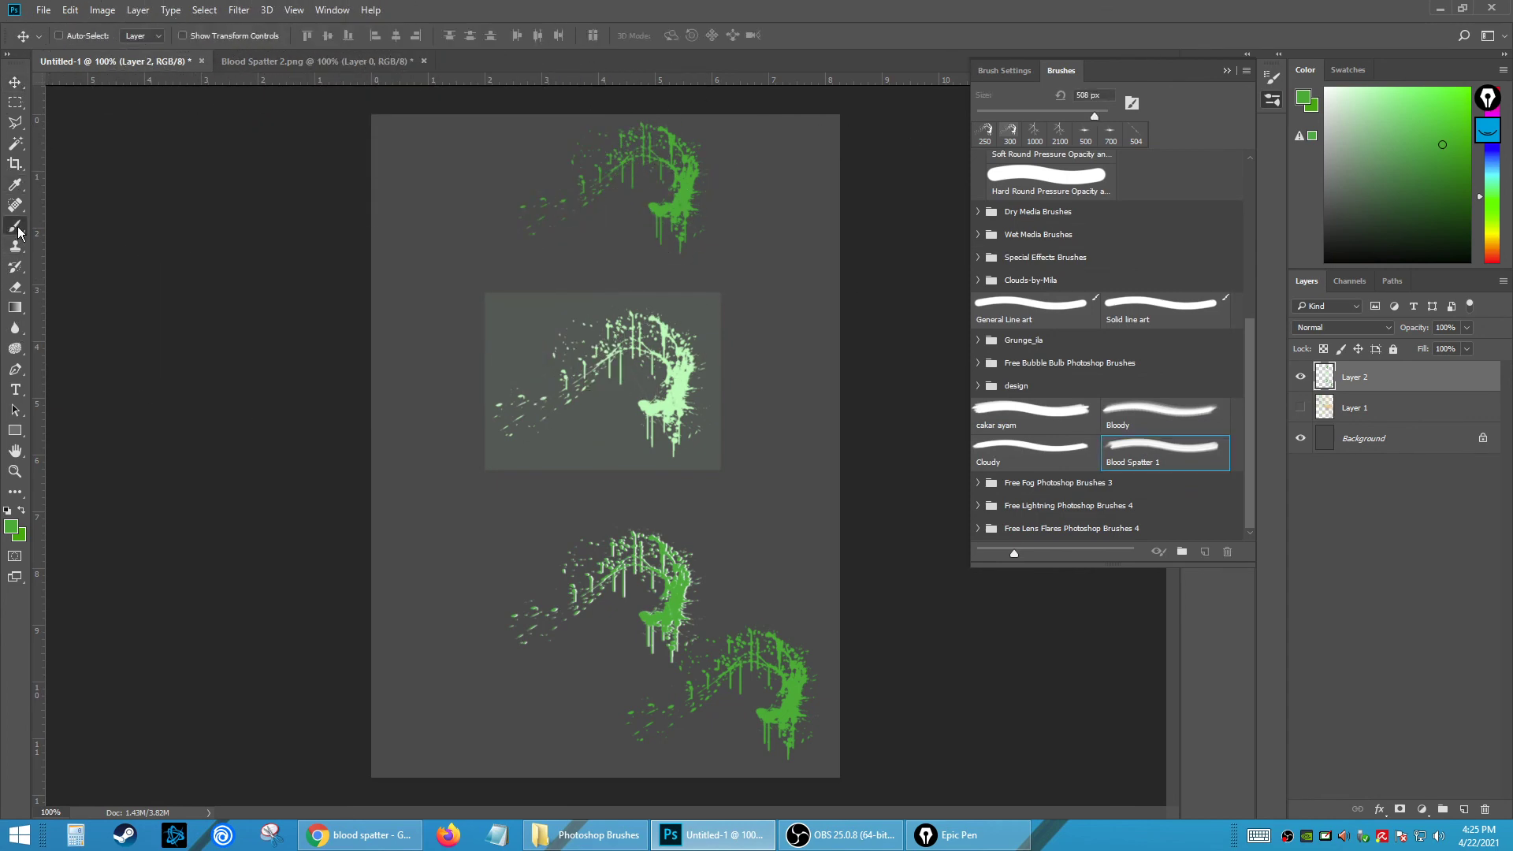
key(bracketleft)
key(bracketleft)
key(bracketleft)
key(bracketleft)
key(bracketleft)
key(bracketleft)
key(bracketleft)
key(bracketleft)
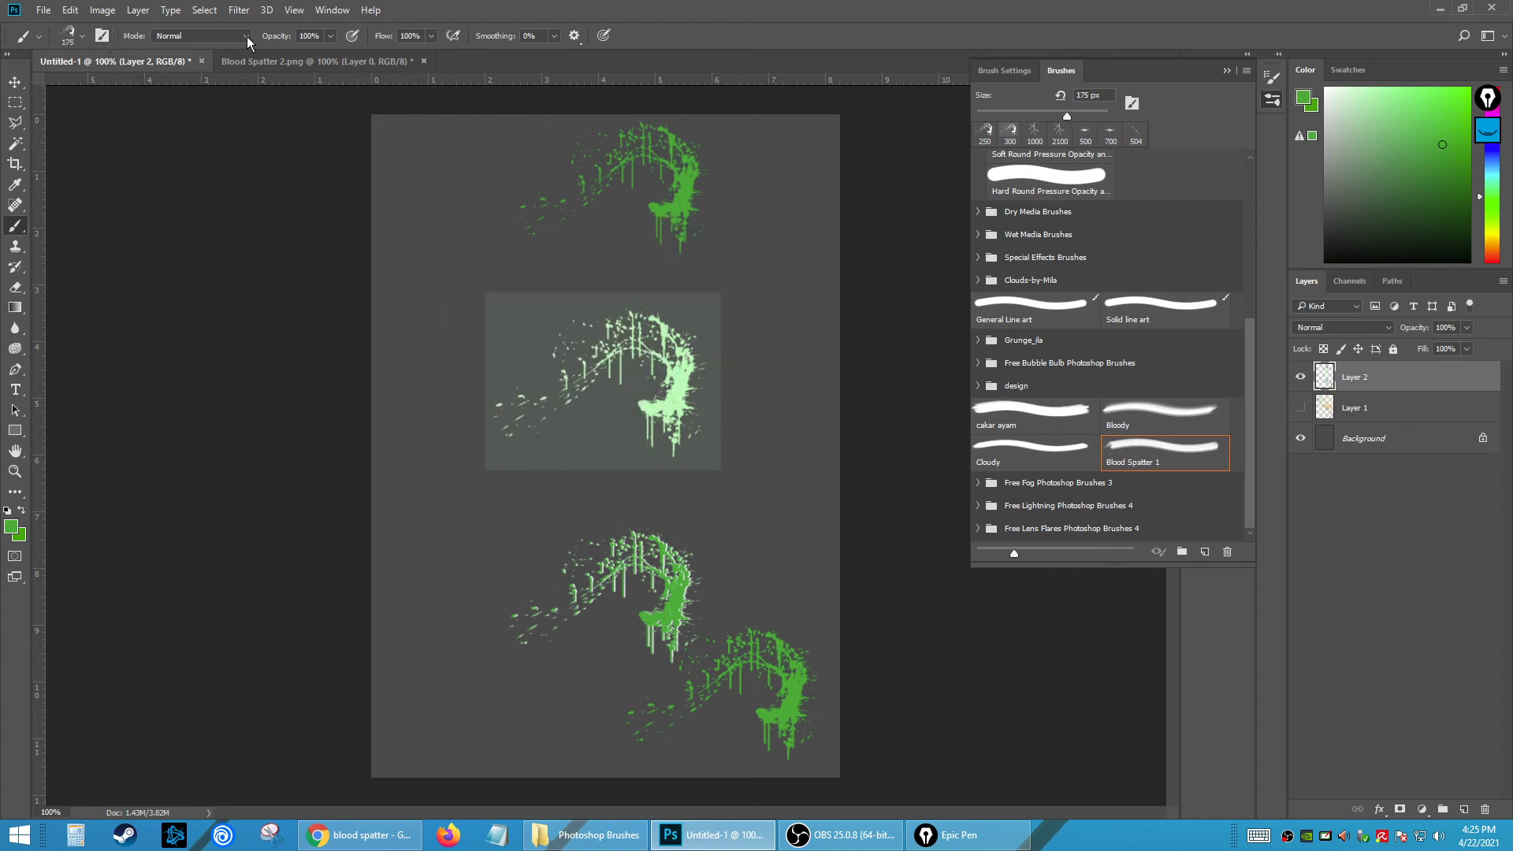
- Move the Blood Spatter 1 preset into the General Brushes group, directly above Soft Round
click(83, 37)
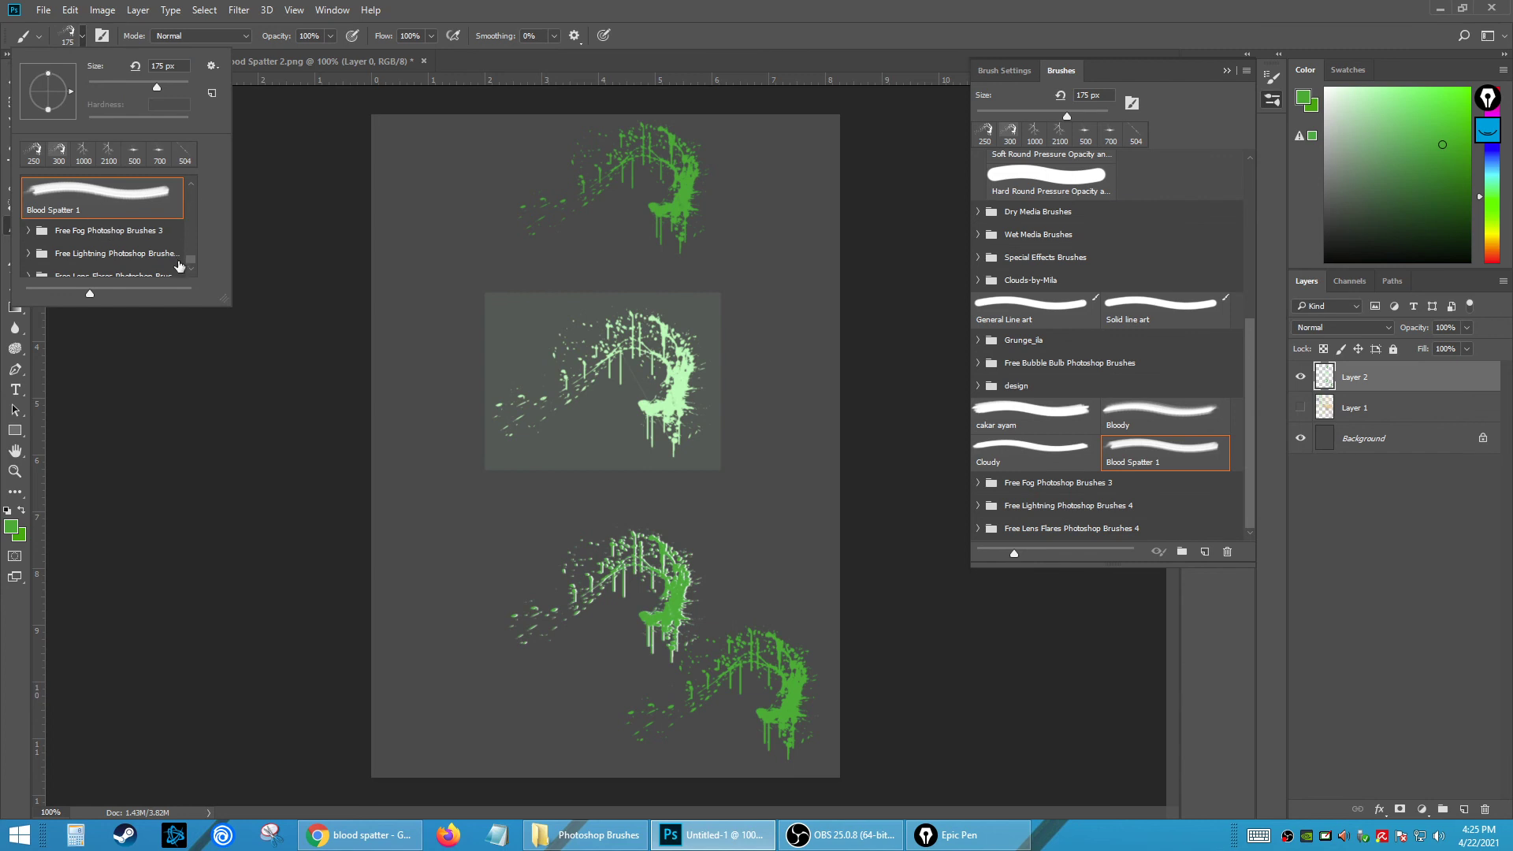
drag(190, 260, 189, 185)
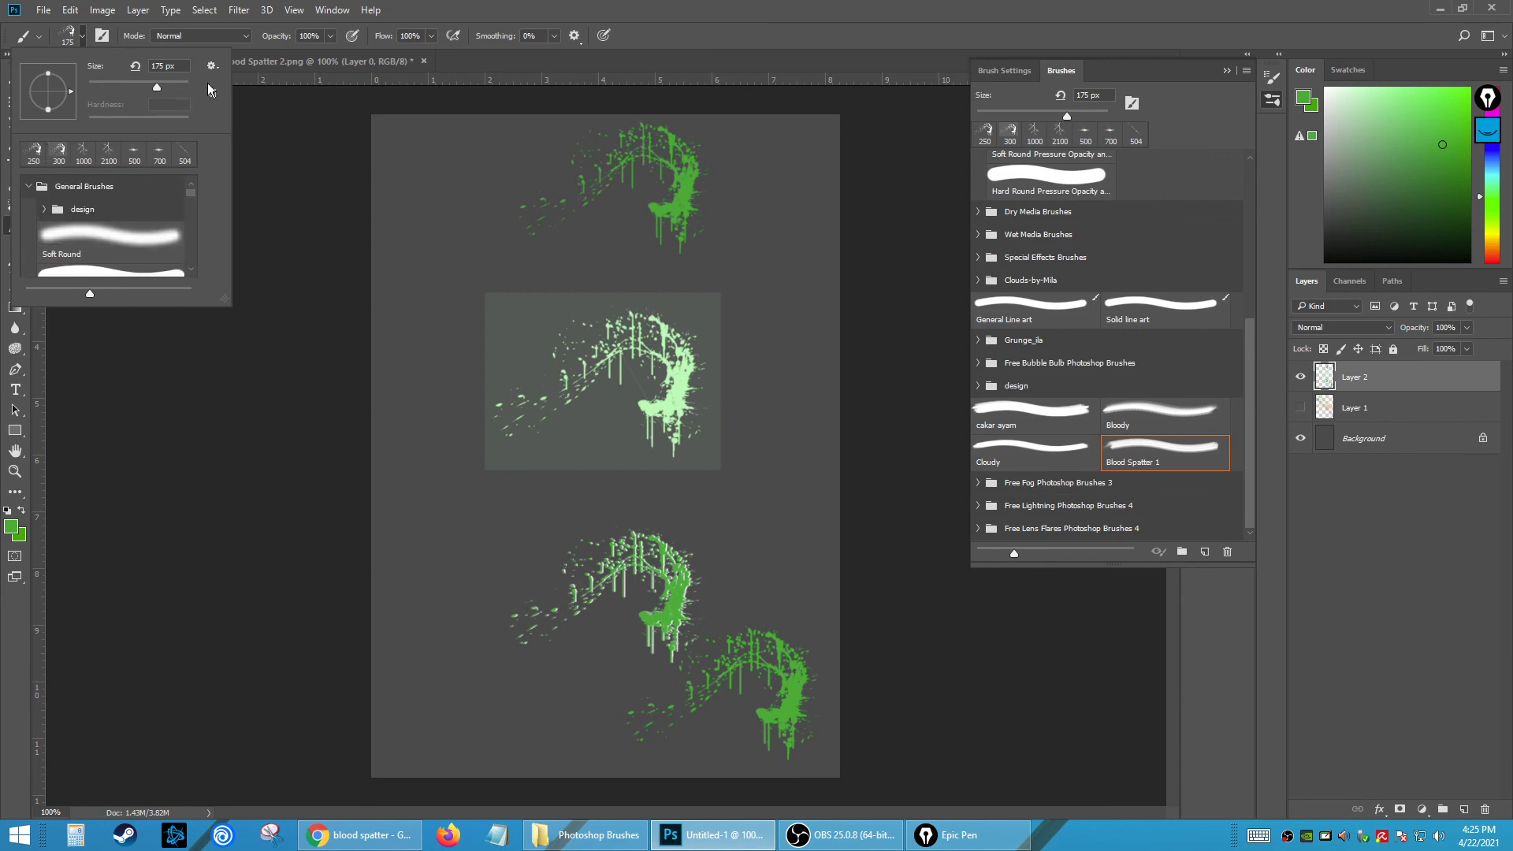
click(302, 182)
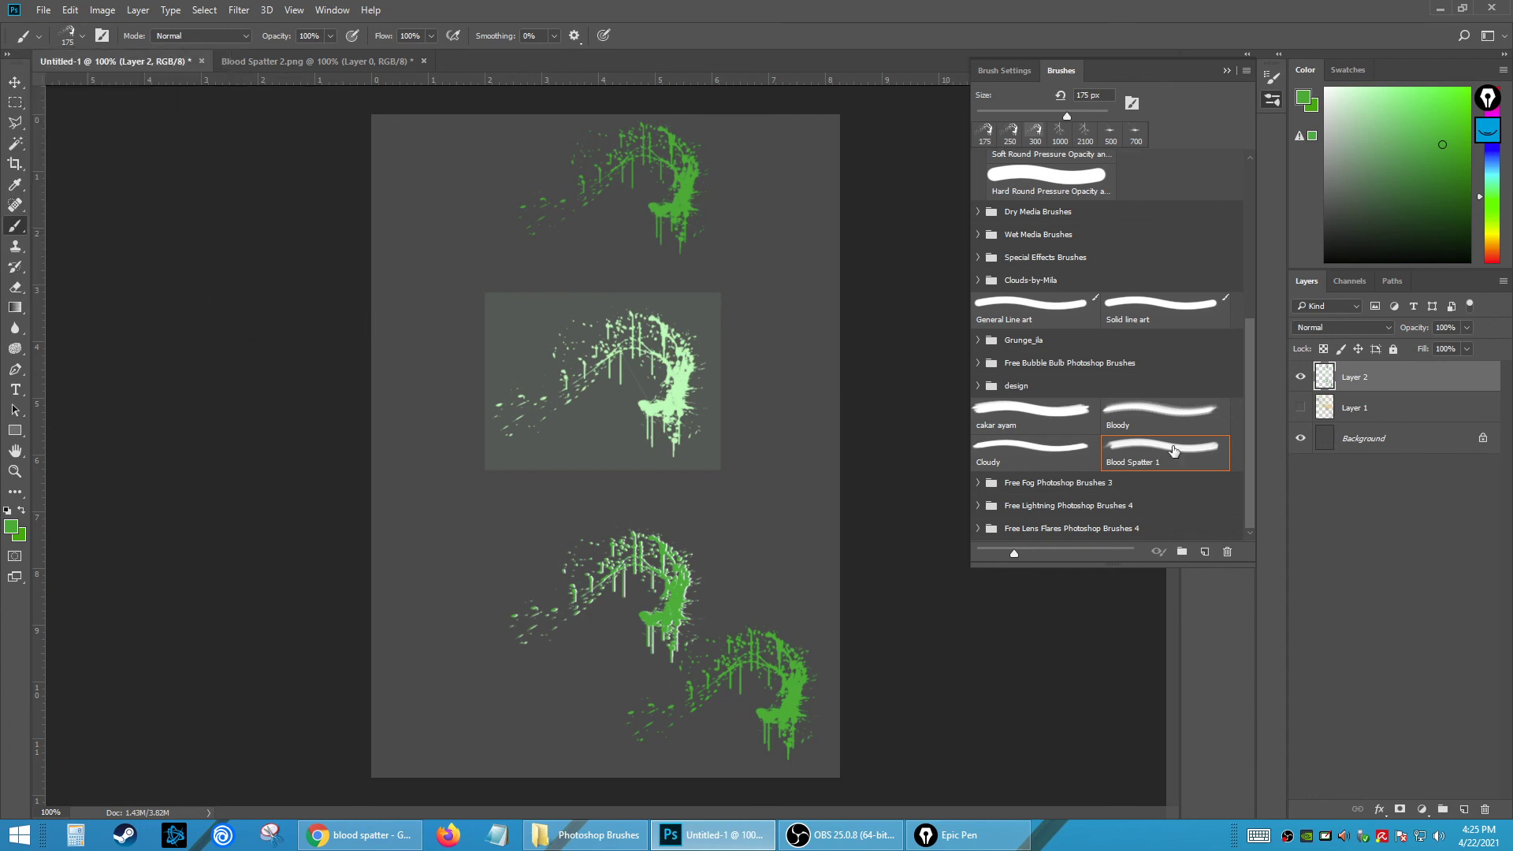
mouse_move(1145, 463)
mouse_down()
mouse_move(1078, 254)
mouse_move(1068, 133)
mouse_move(1024, 177)
mouse_move(1029, 196)
mouse_up()
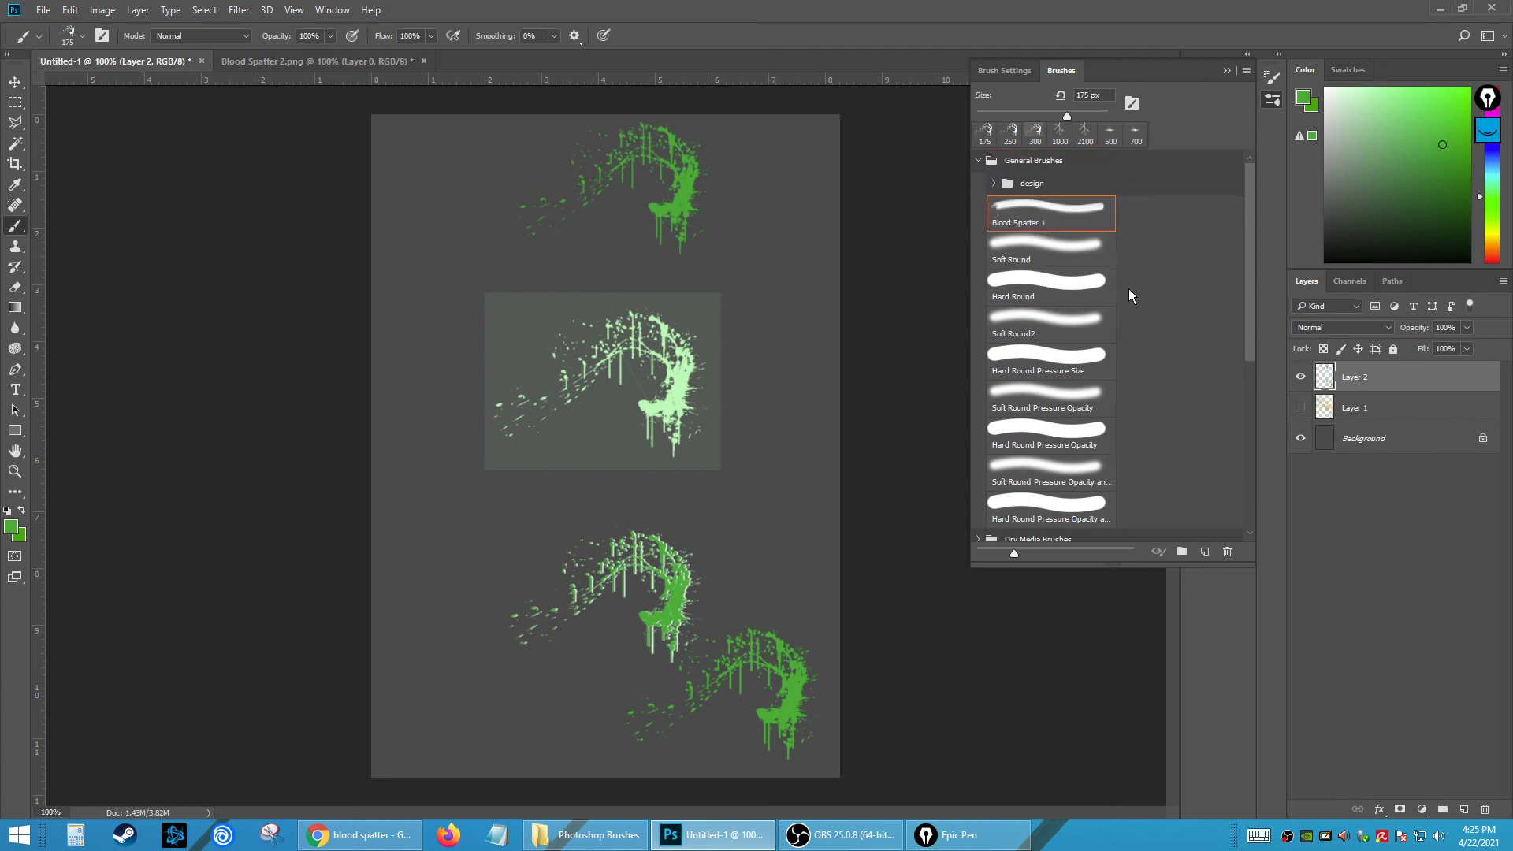
- Look through the brush tips around the 789 px spatter tip in Brush Settings and return to the brush presets
click(1274, 100)
click(1272, 77)
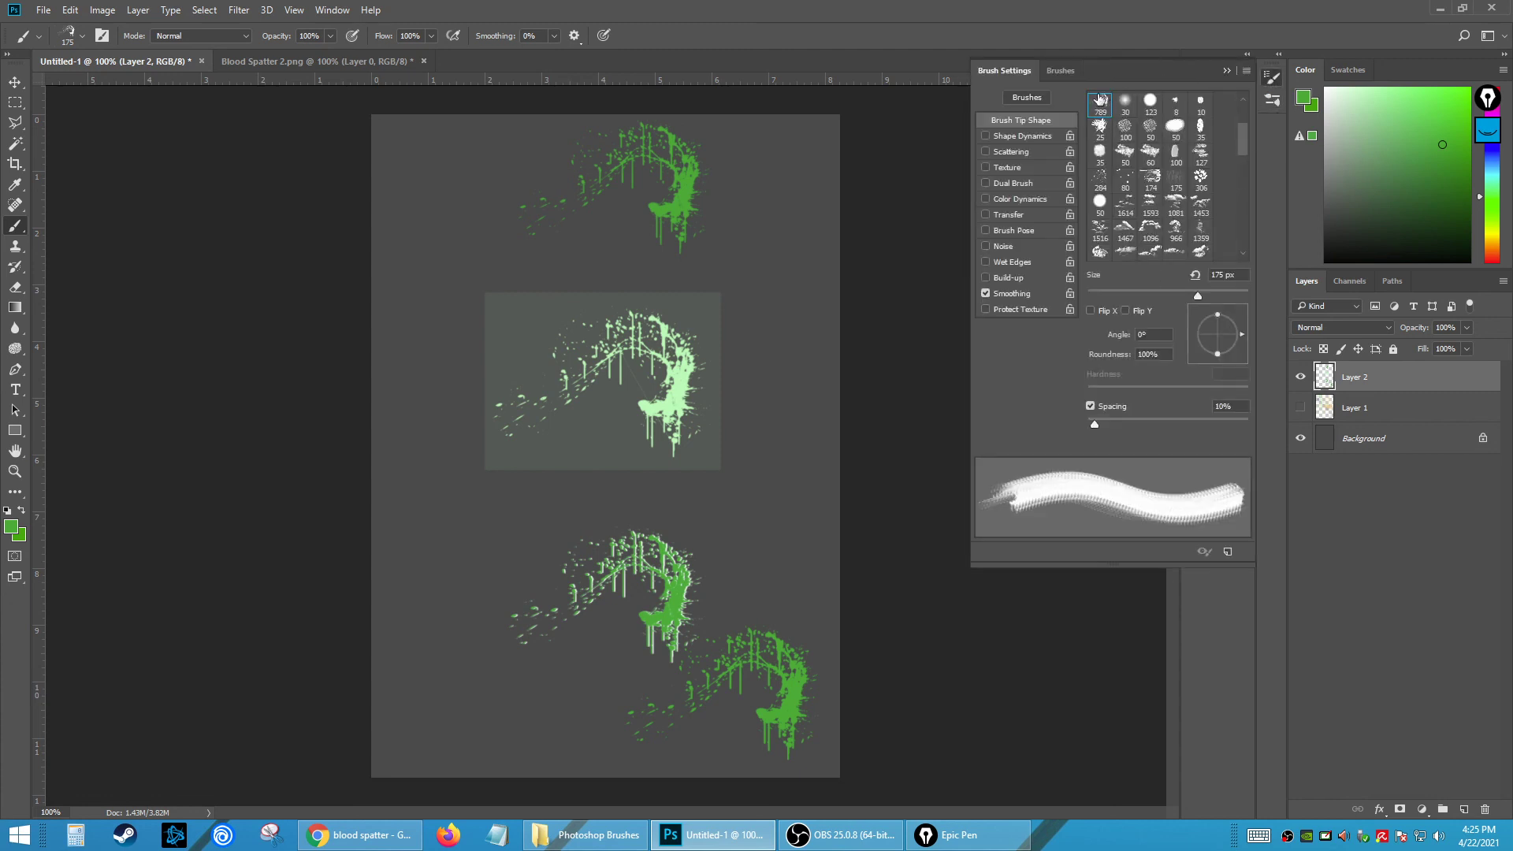
drag(1248, 144, 1245, 114)
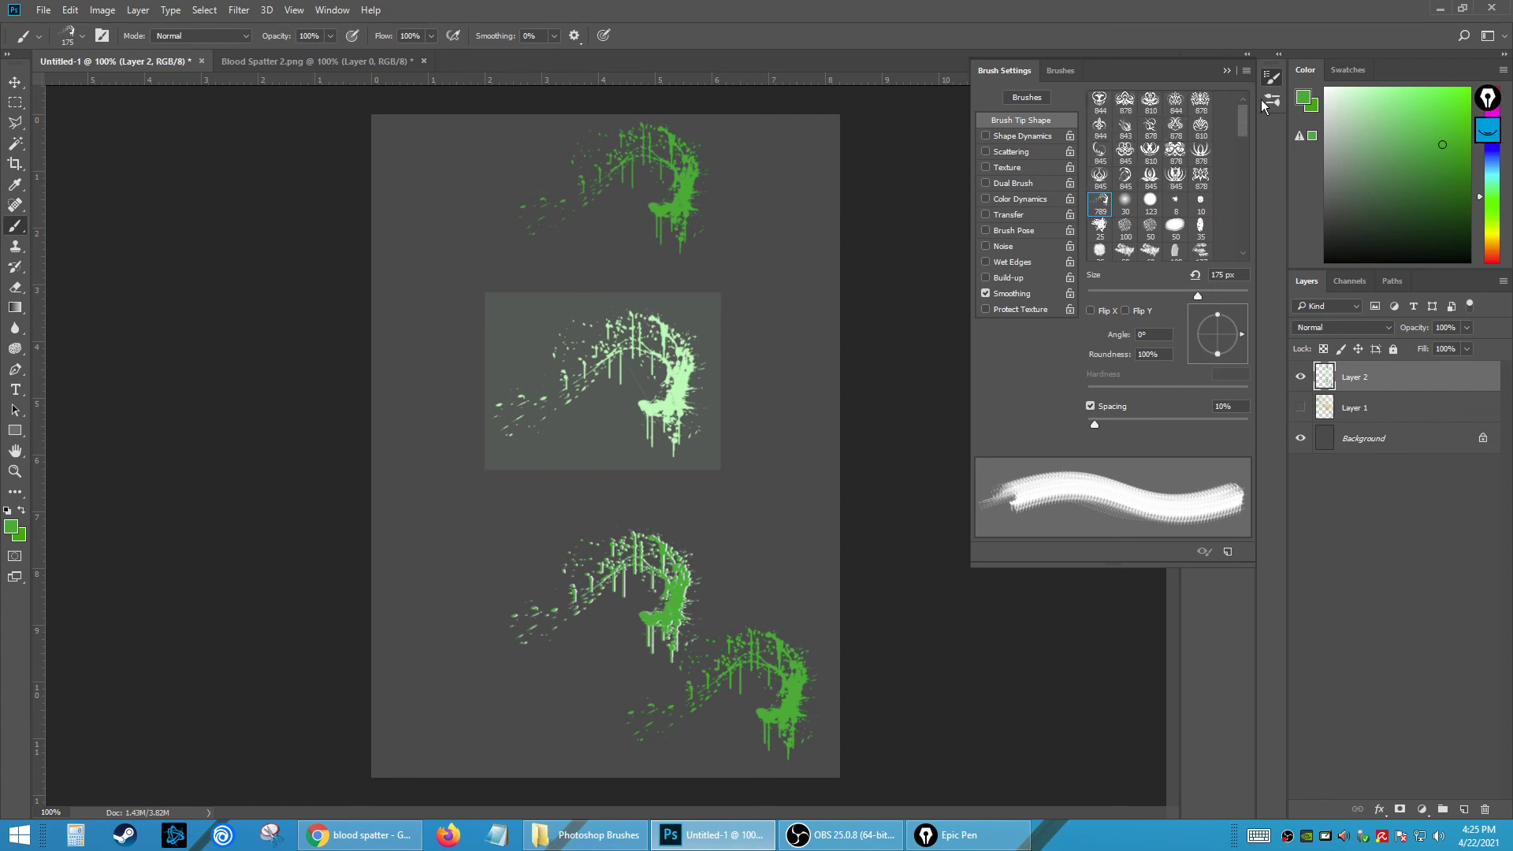
click(1271, 100)
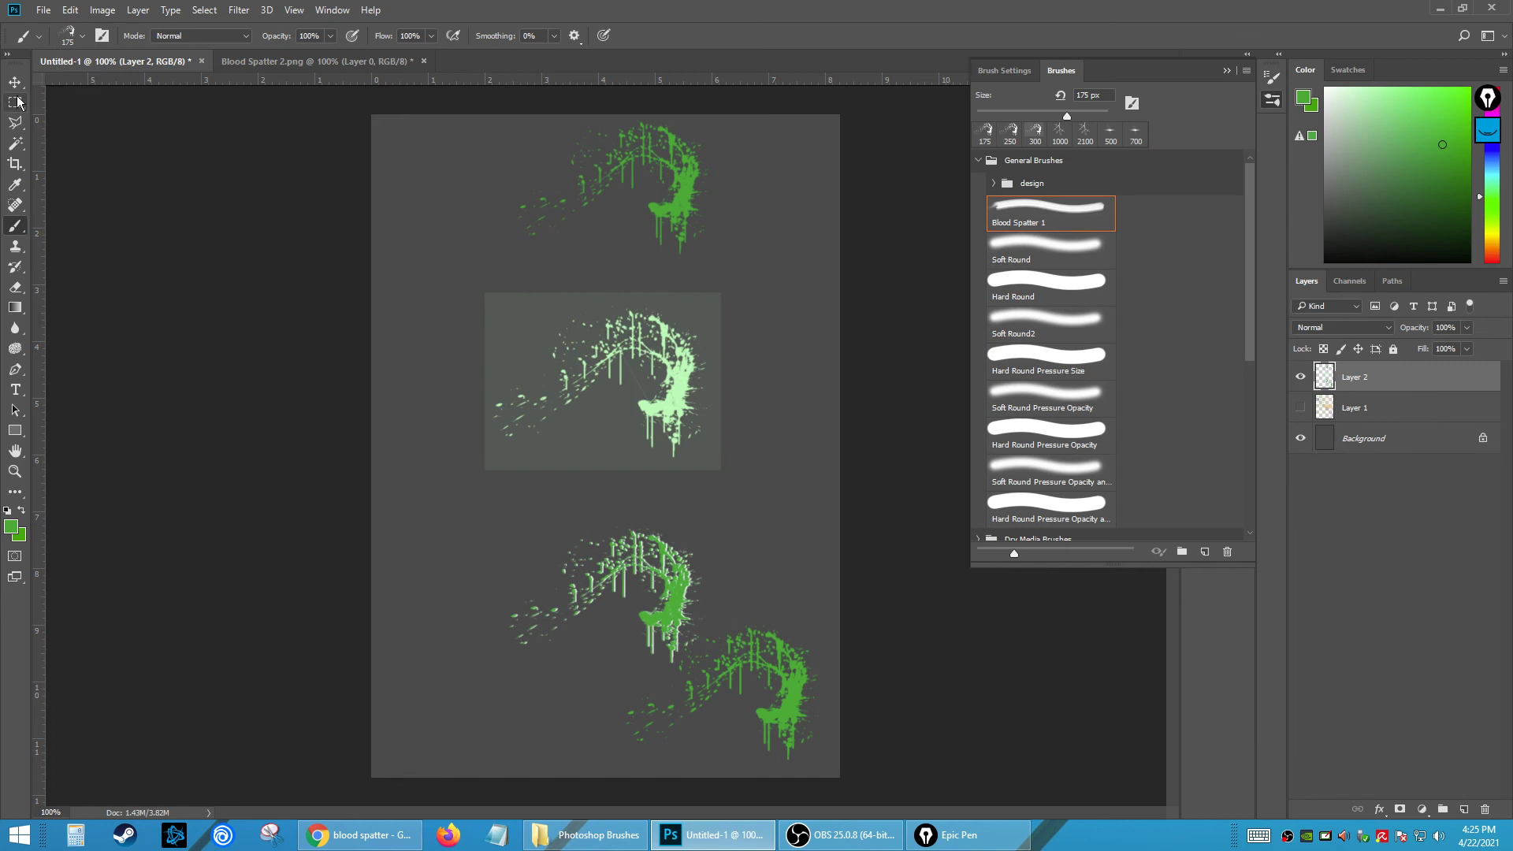
- Choose Blood Spatter 1 from the General Brushes group and stamp it in green at 789 px over the page's upper half
click(84, 40)
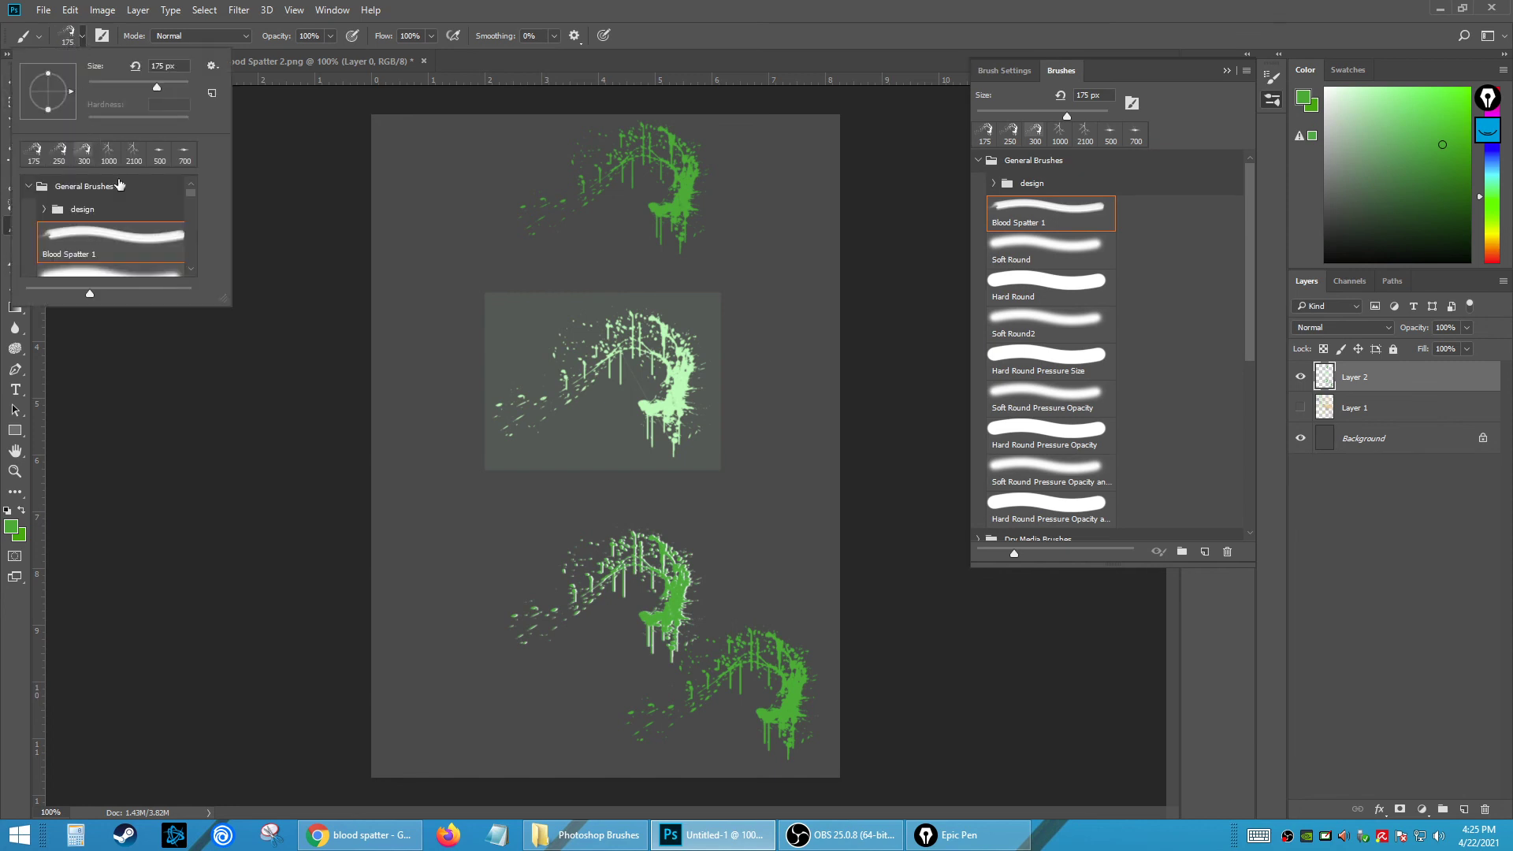
click(90, 215)
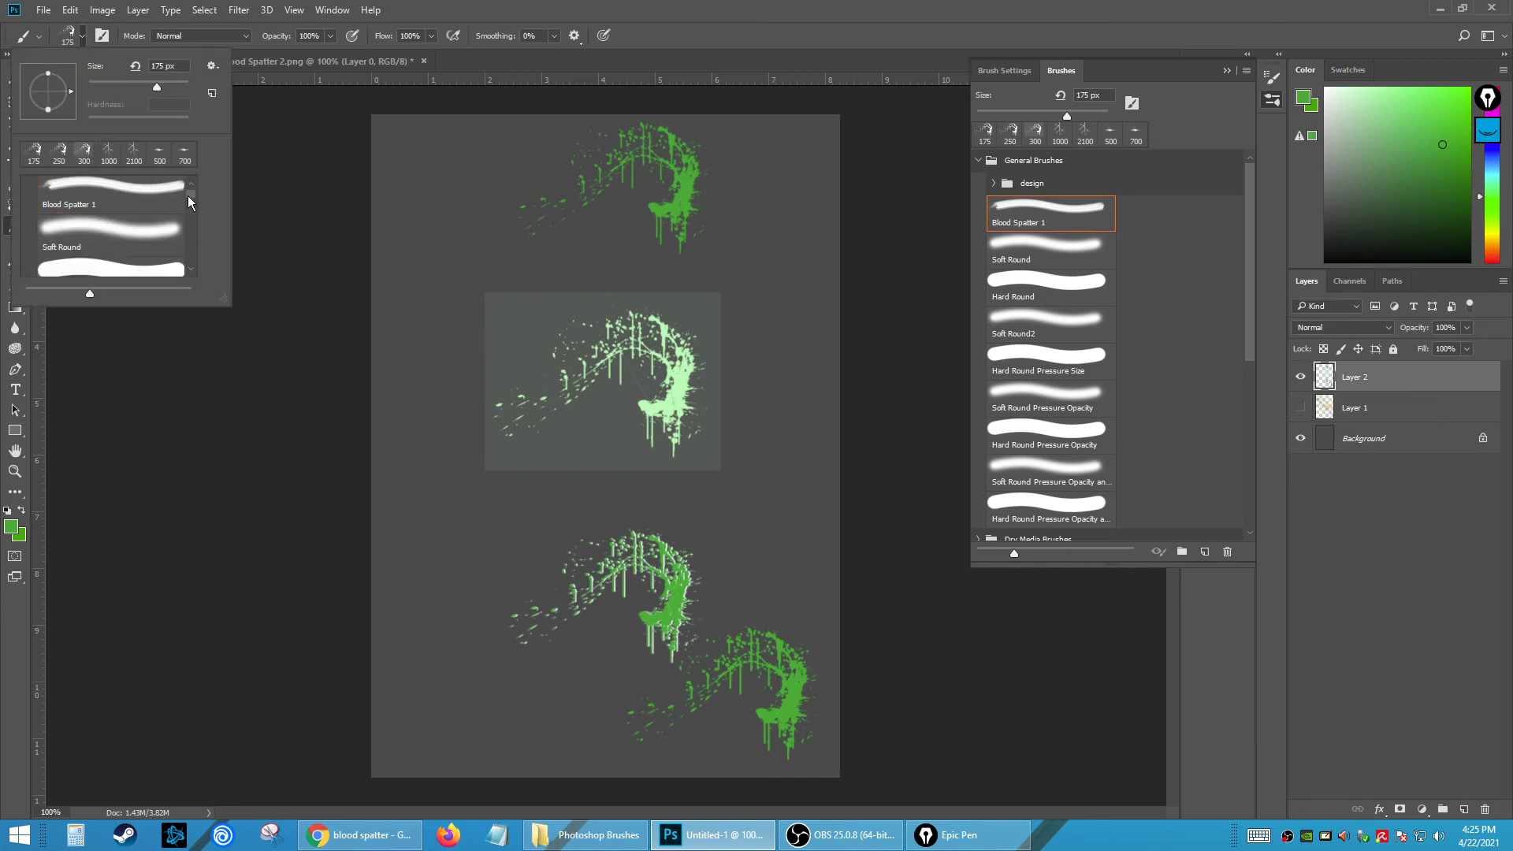
click(85, 251)
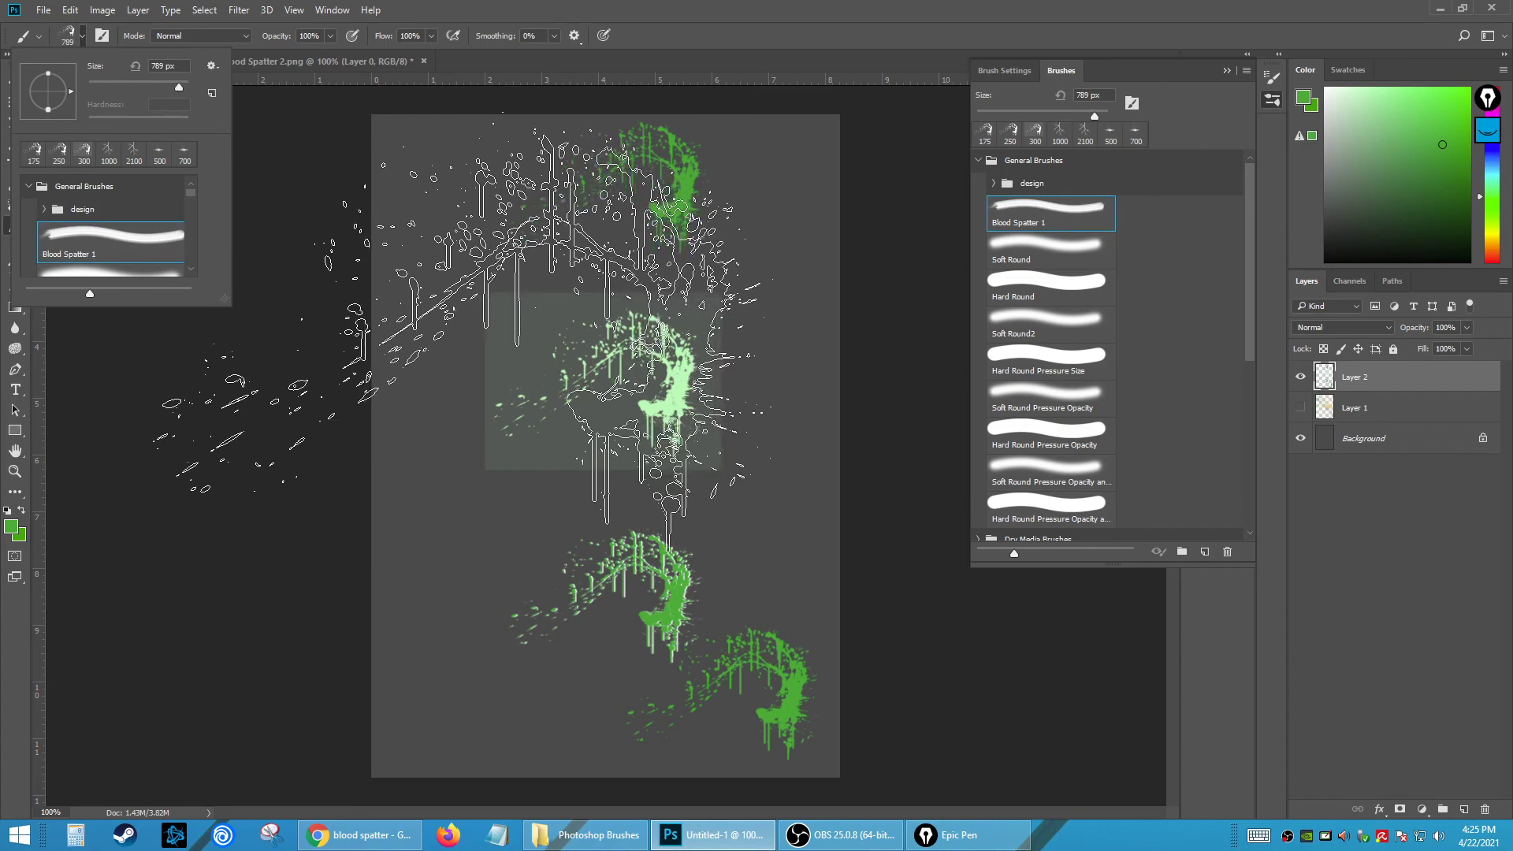
click(591, 402)
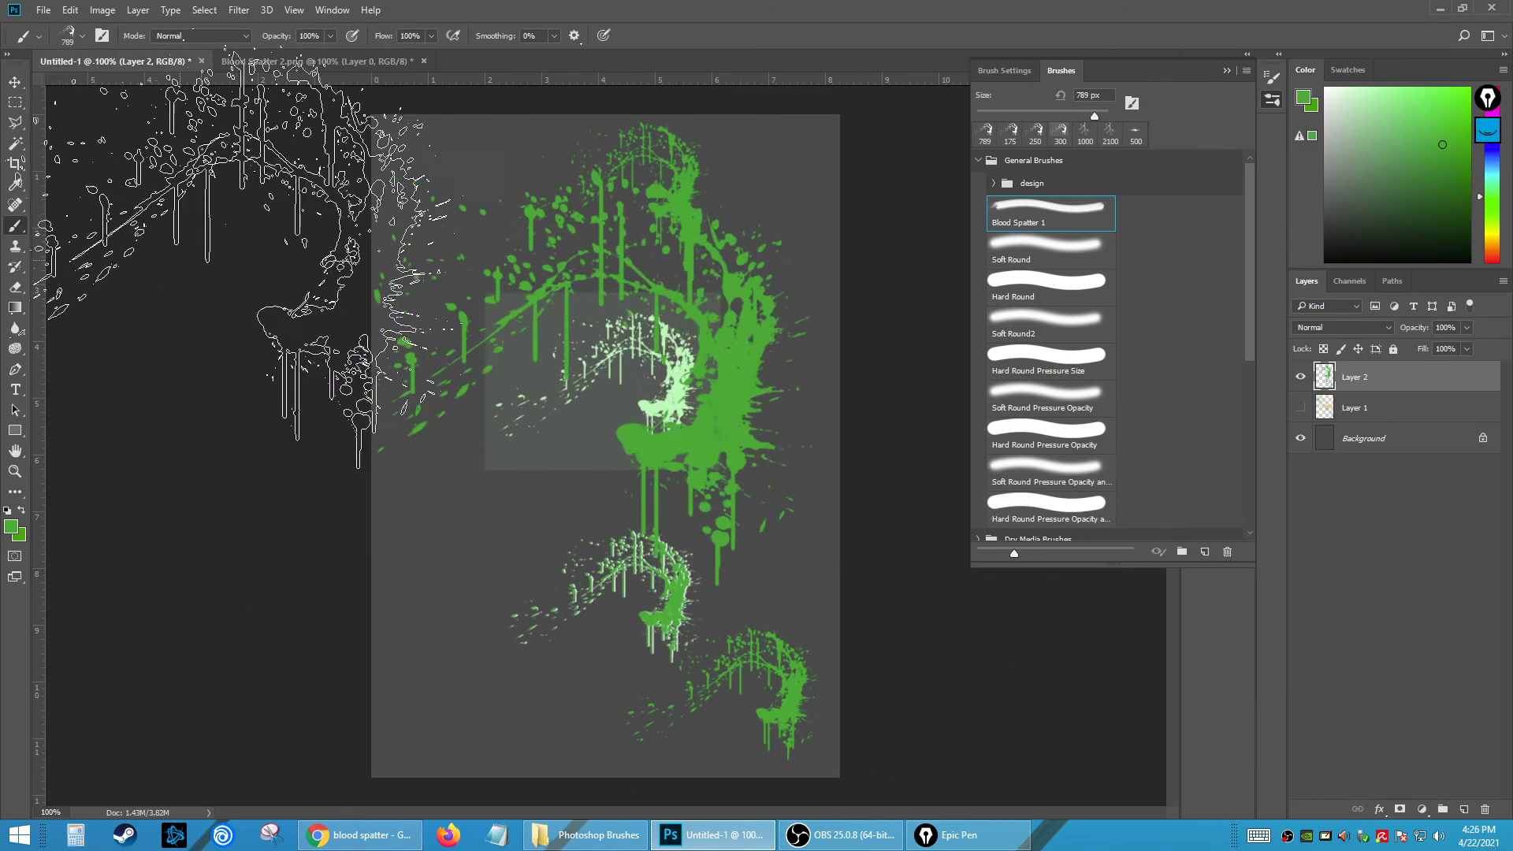
click(15, 82)
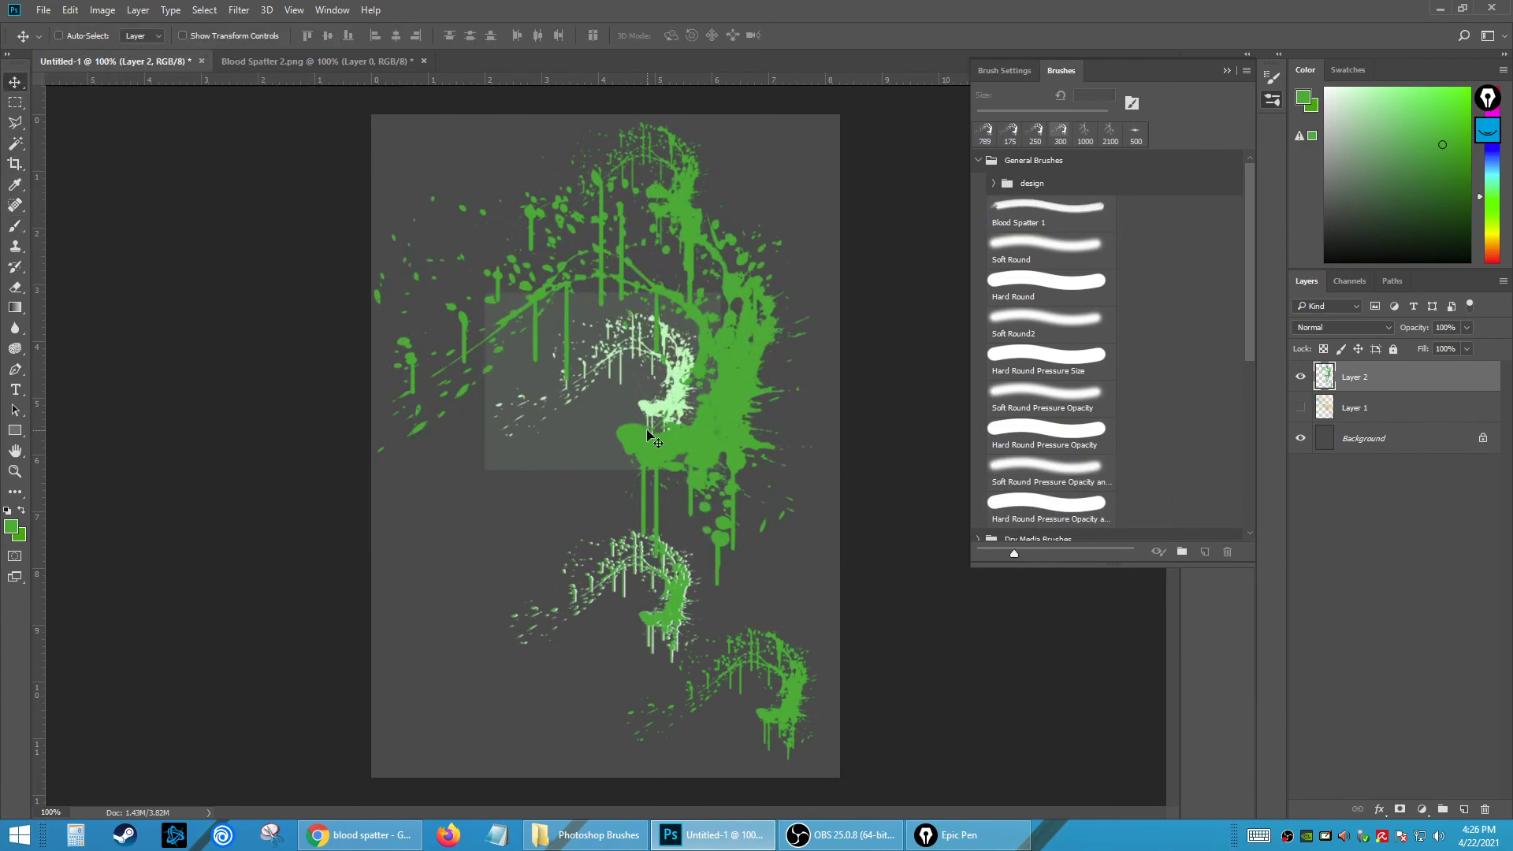